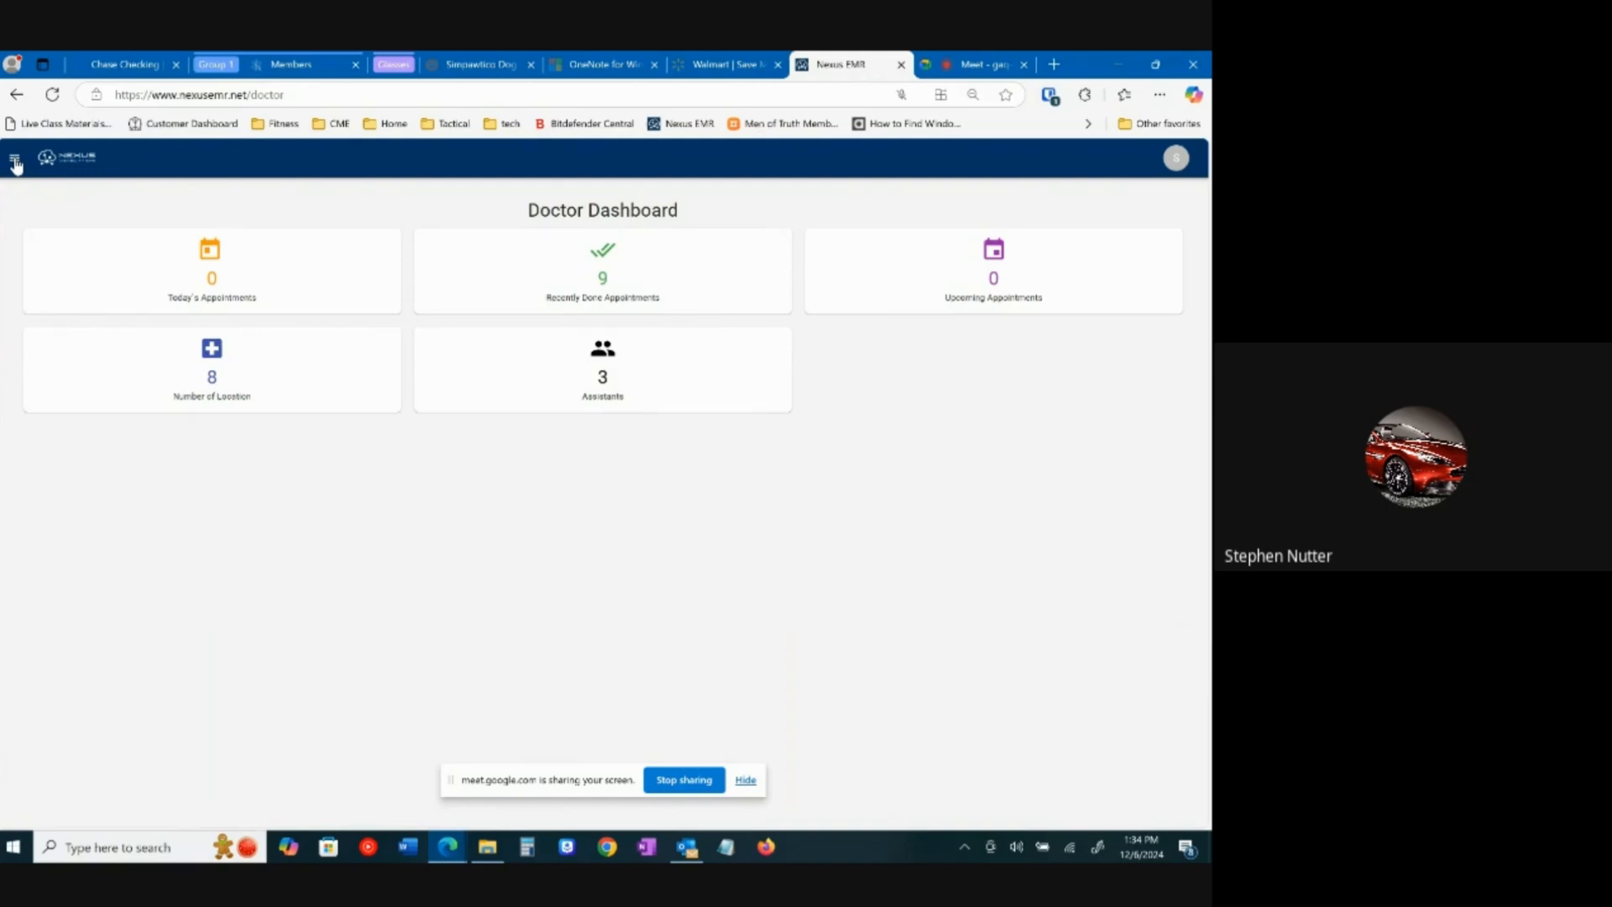
Step: Open the unsigned reports list, collapse the navigation sidebar, and browse to the end of the list
{"action": "left_click", "coordinate": [15, 161]}
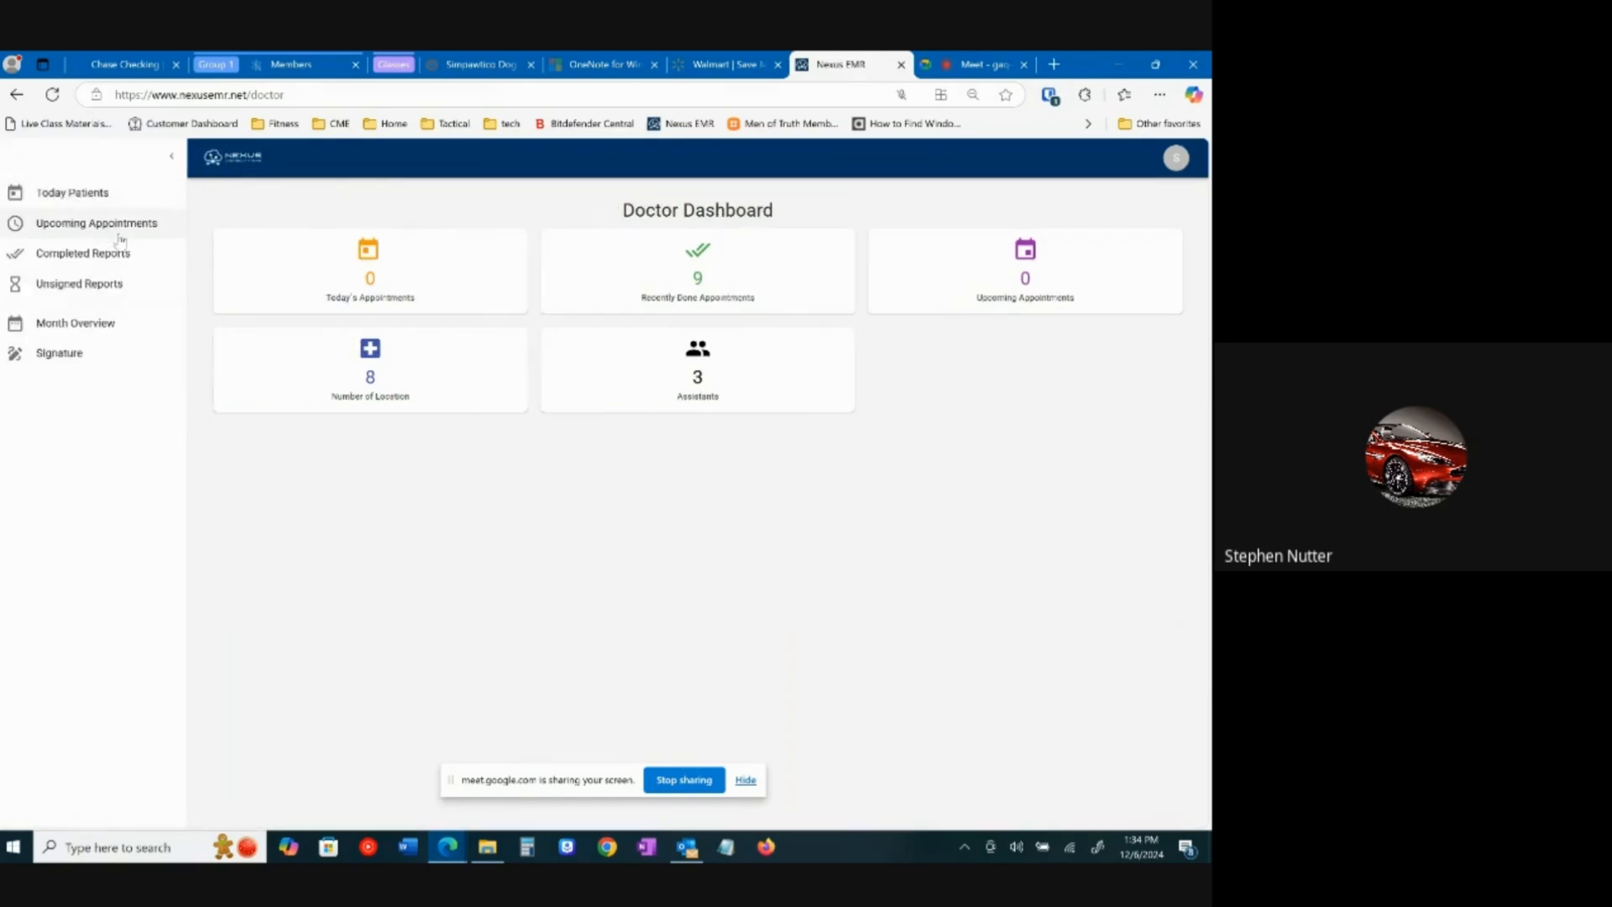
{"action": "left_click", "coordinate": [76, 284]}
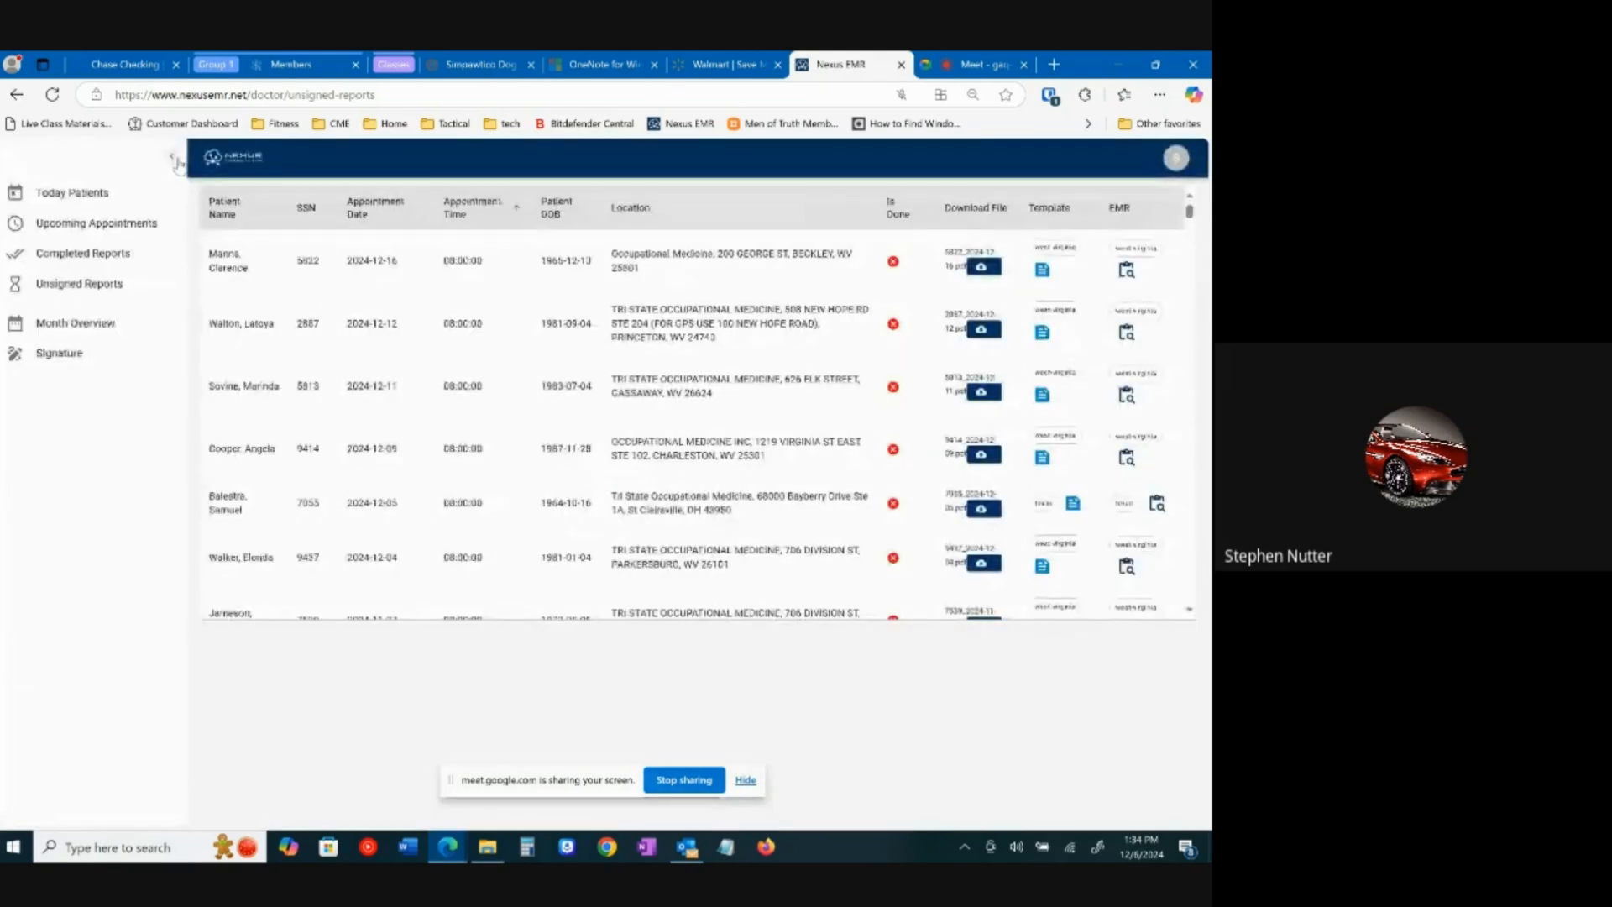
{"action": "left_click", "coordinate": [175, 160]}
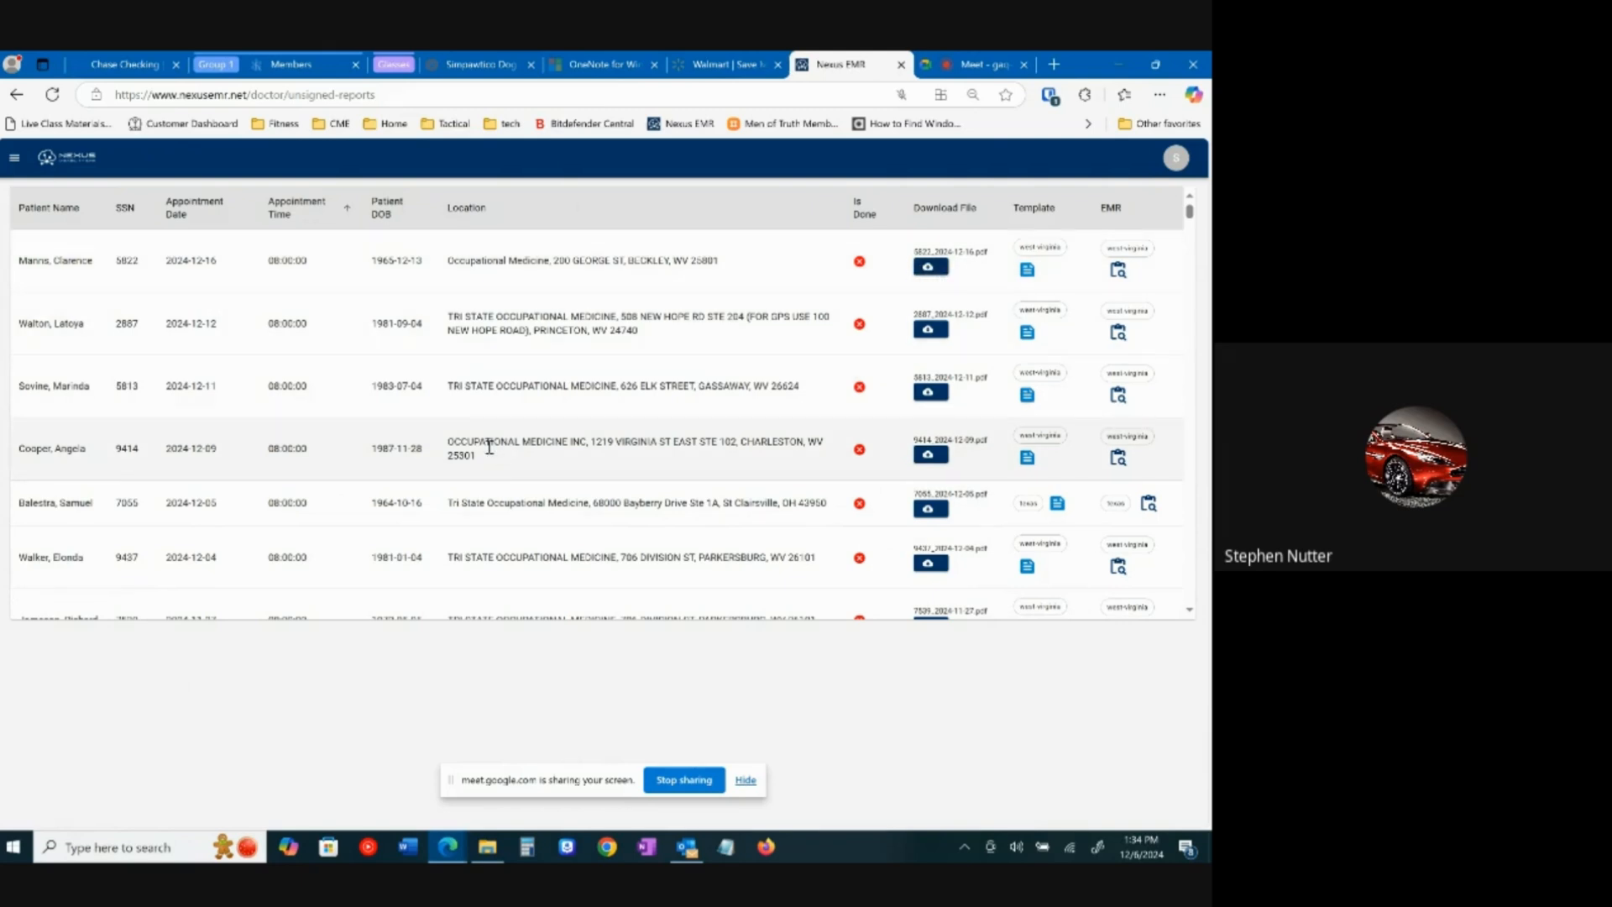
{"action": "scroll", "coordinate": [490, 446], "scroll_direction": "down", "scroll_amount": 15}
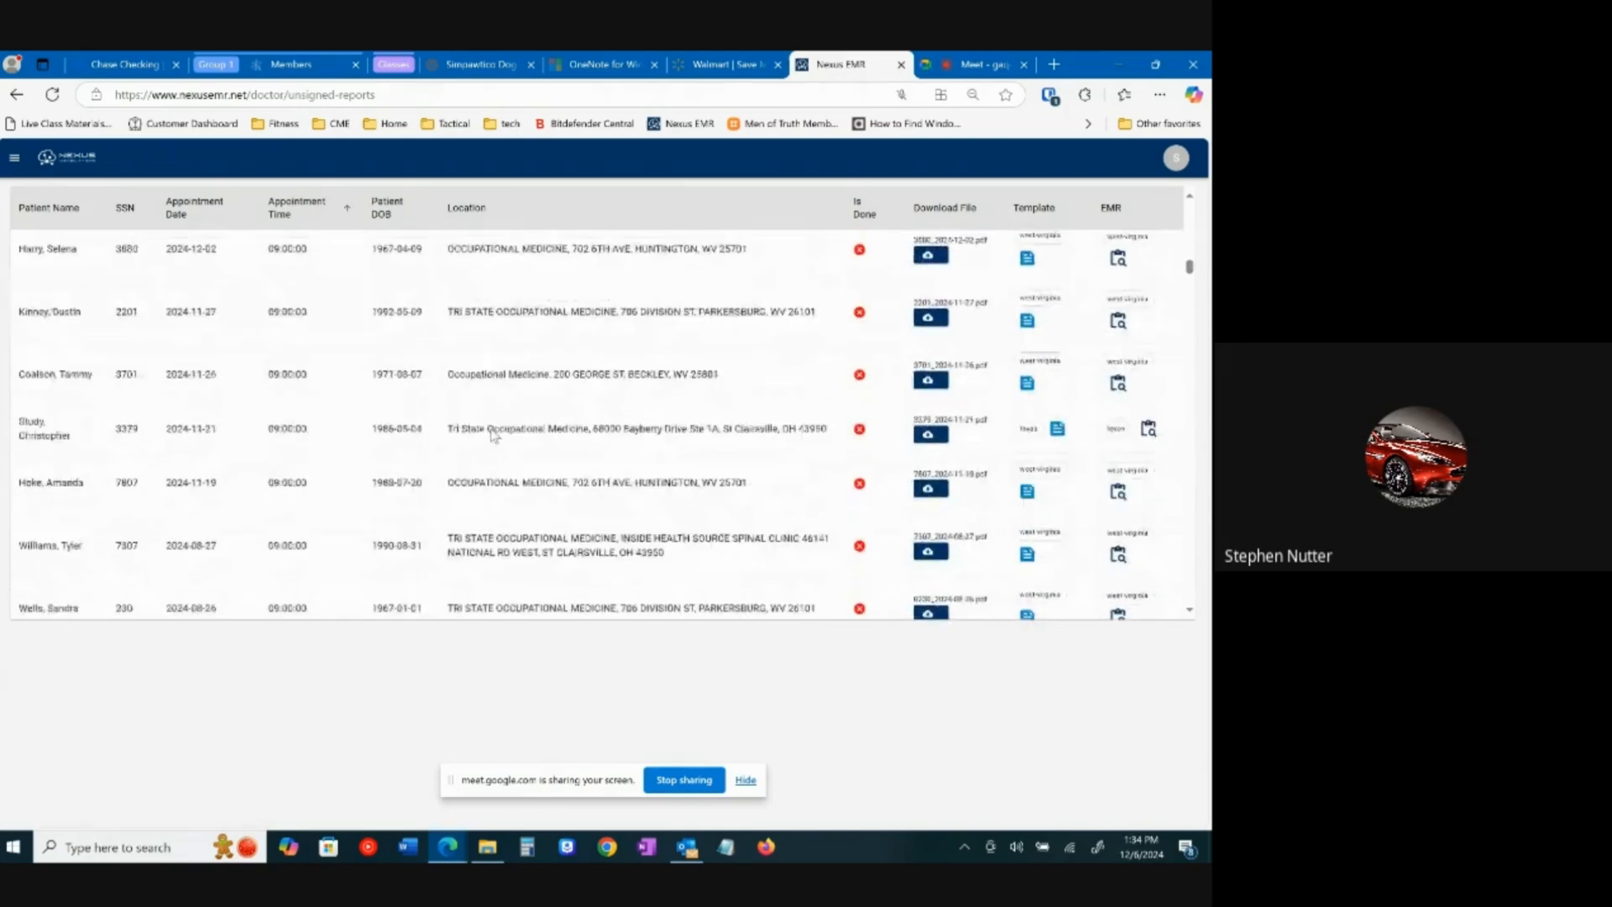
{"action": "scroll", "coordinate": [494, 434], "scroll_direction": "down", "scroll_amount": 15}
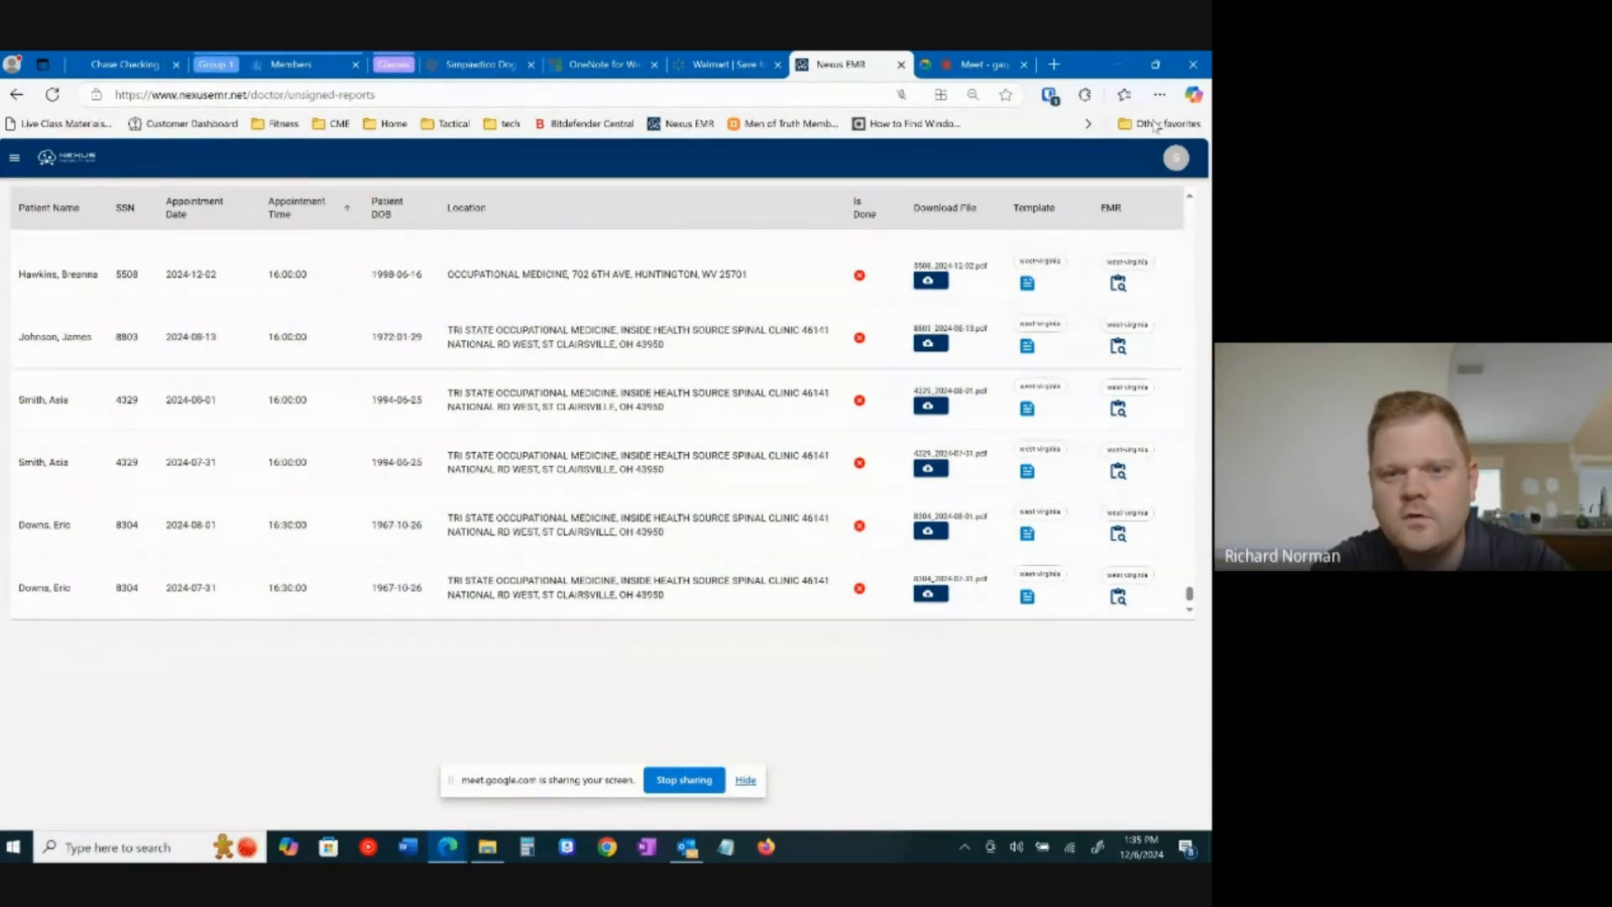
Step: Increase the browser page zoom to 80%
{"action": "left_click", "coordinate": [1160, 95]}
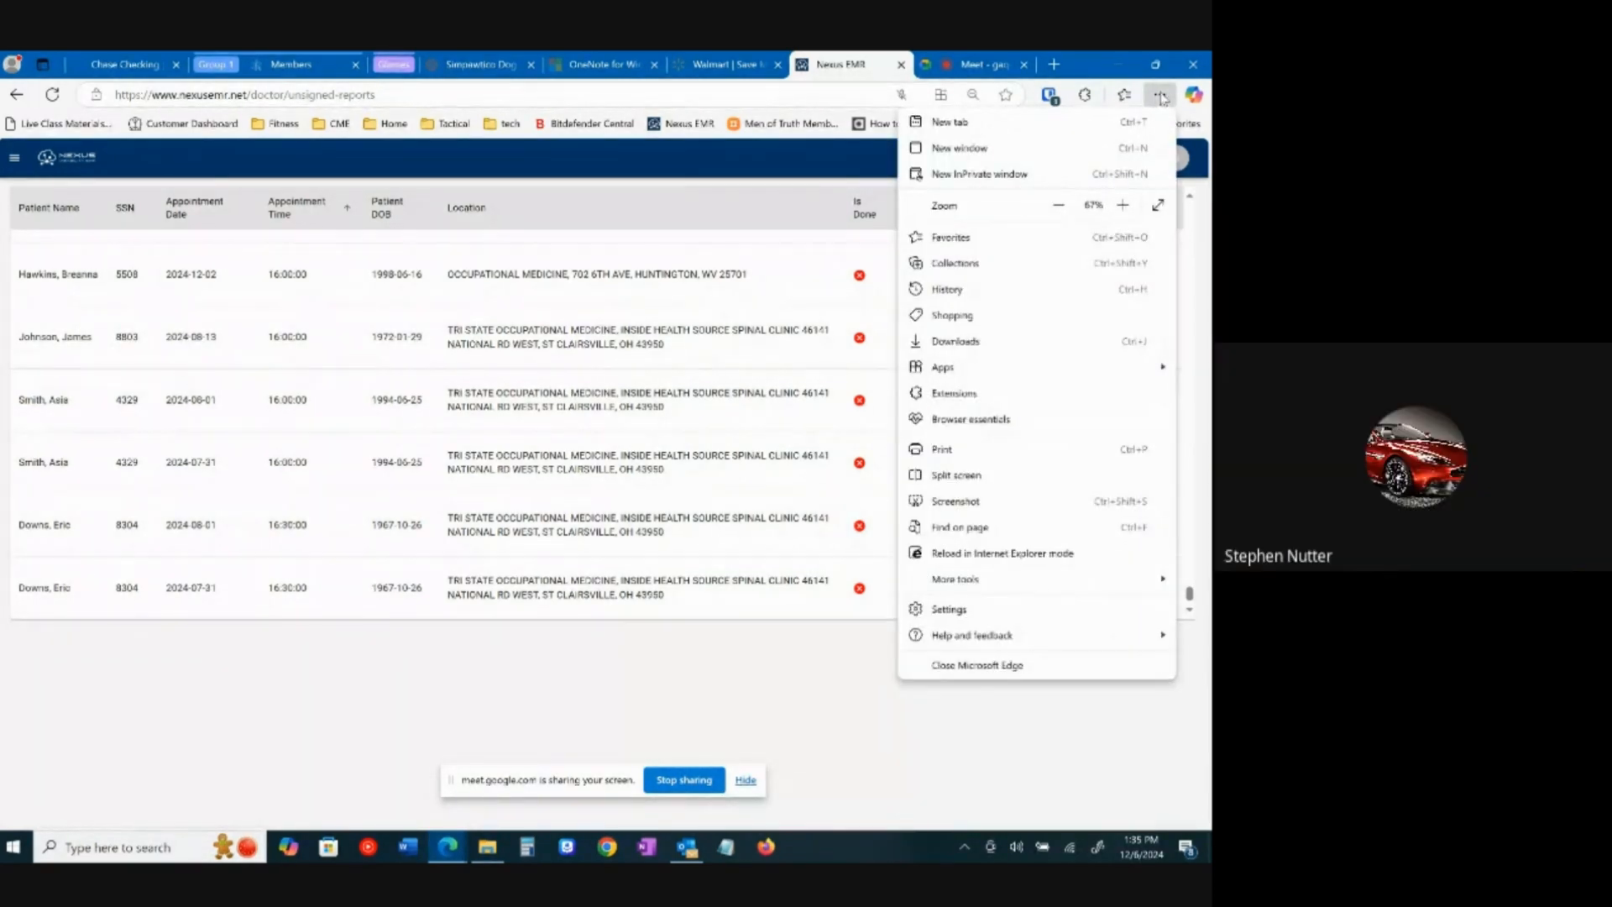
{"action": "left_click", "coordinate": [1123, 204]}
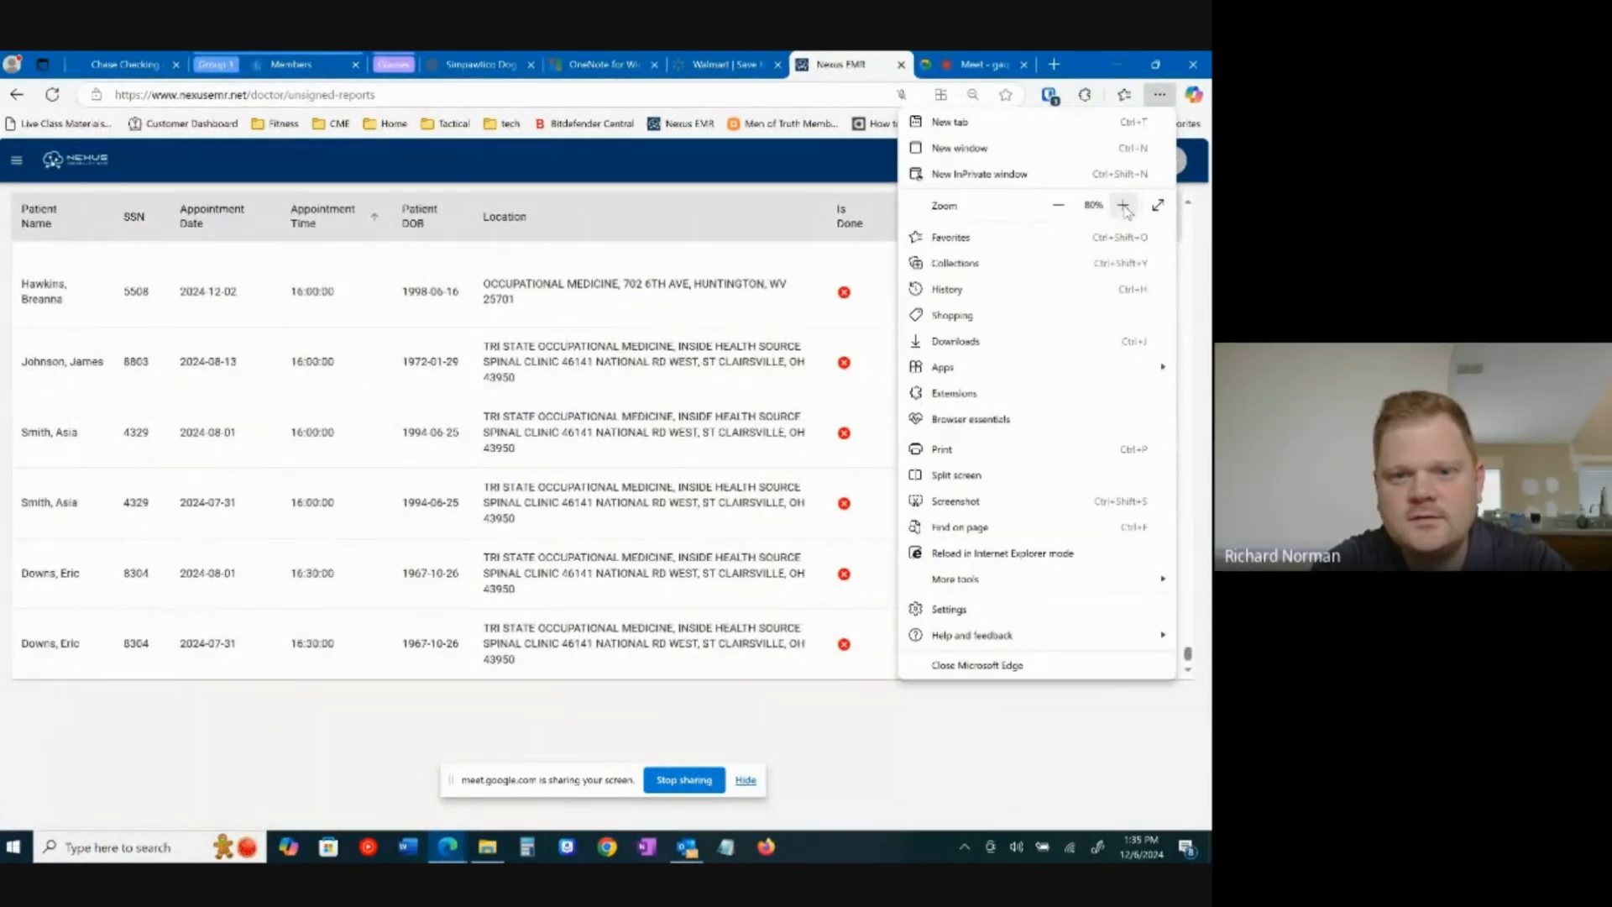
{"action": "left_click", "coordinate": [1122, 205]}
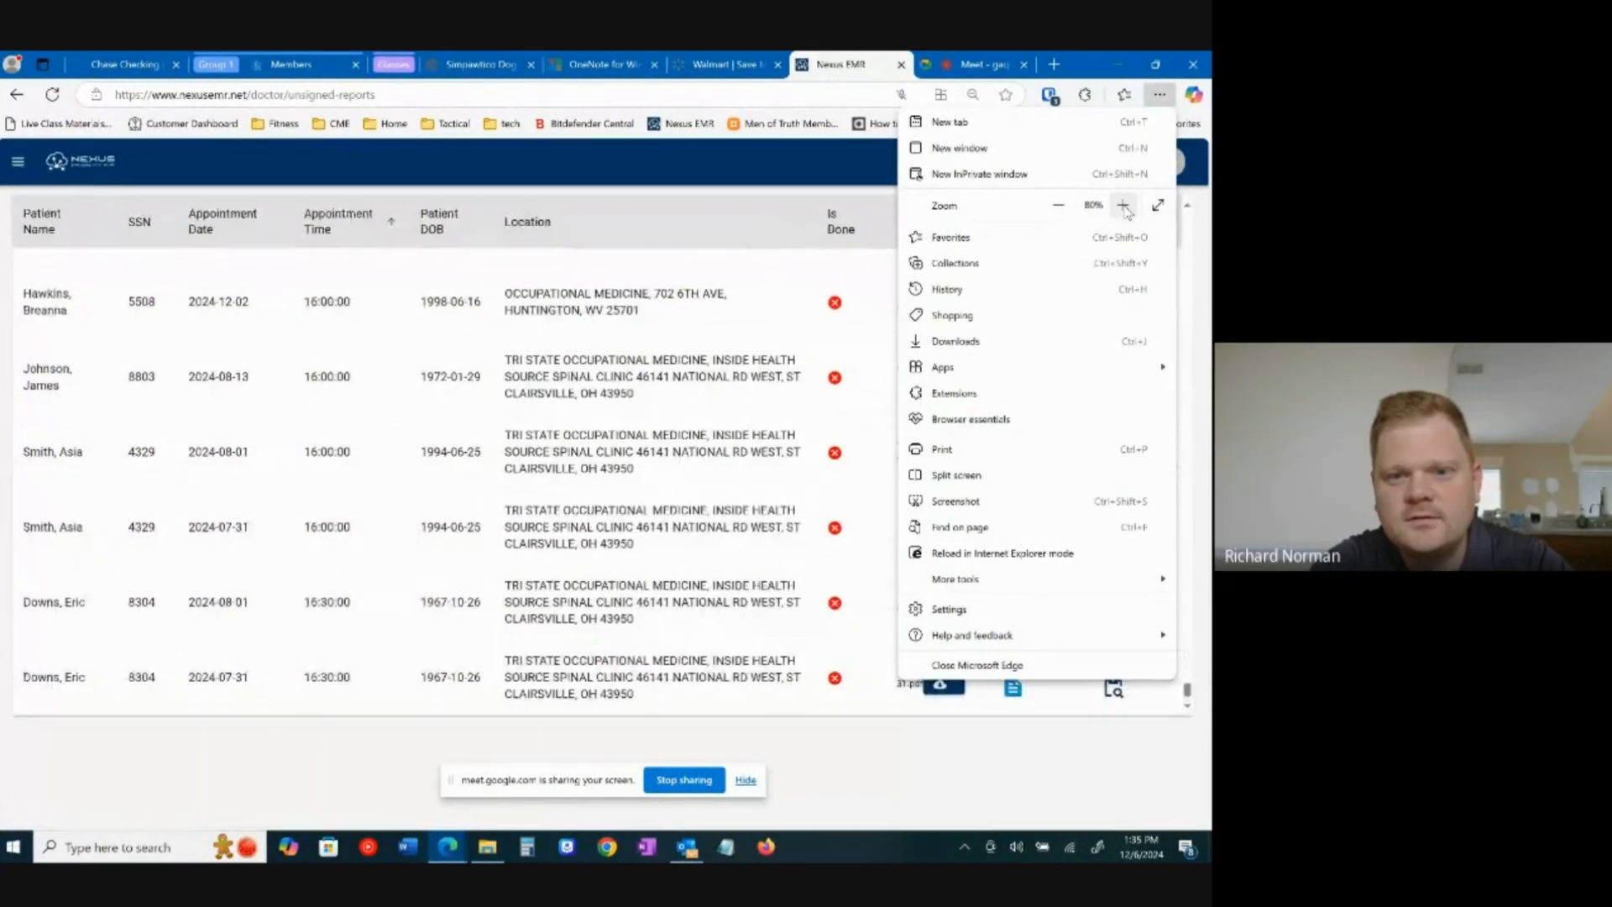
{"action": "left_click", "coordinate": [1160, 95]}
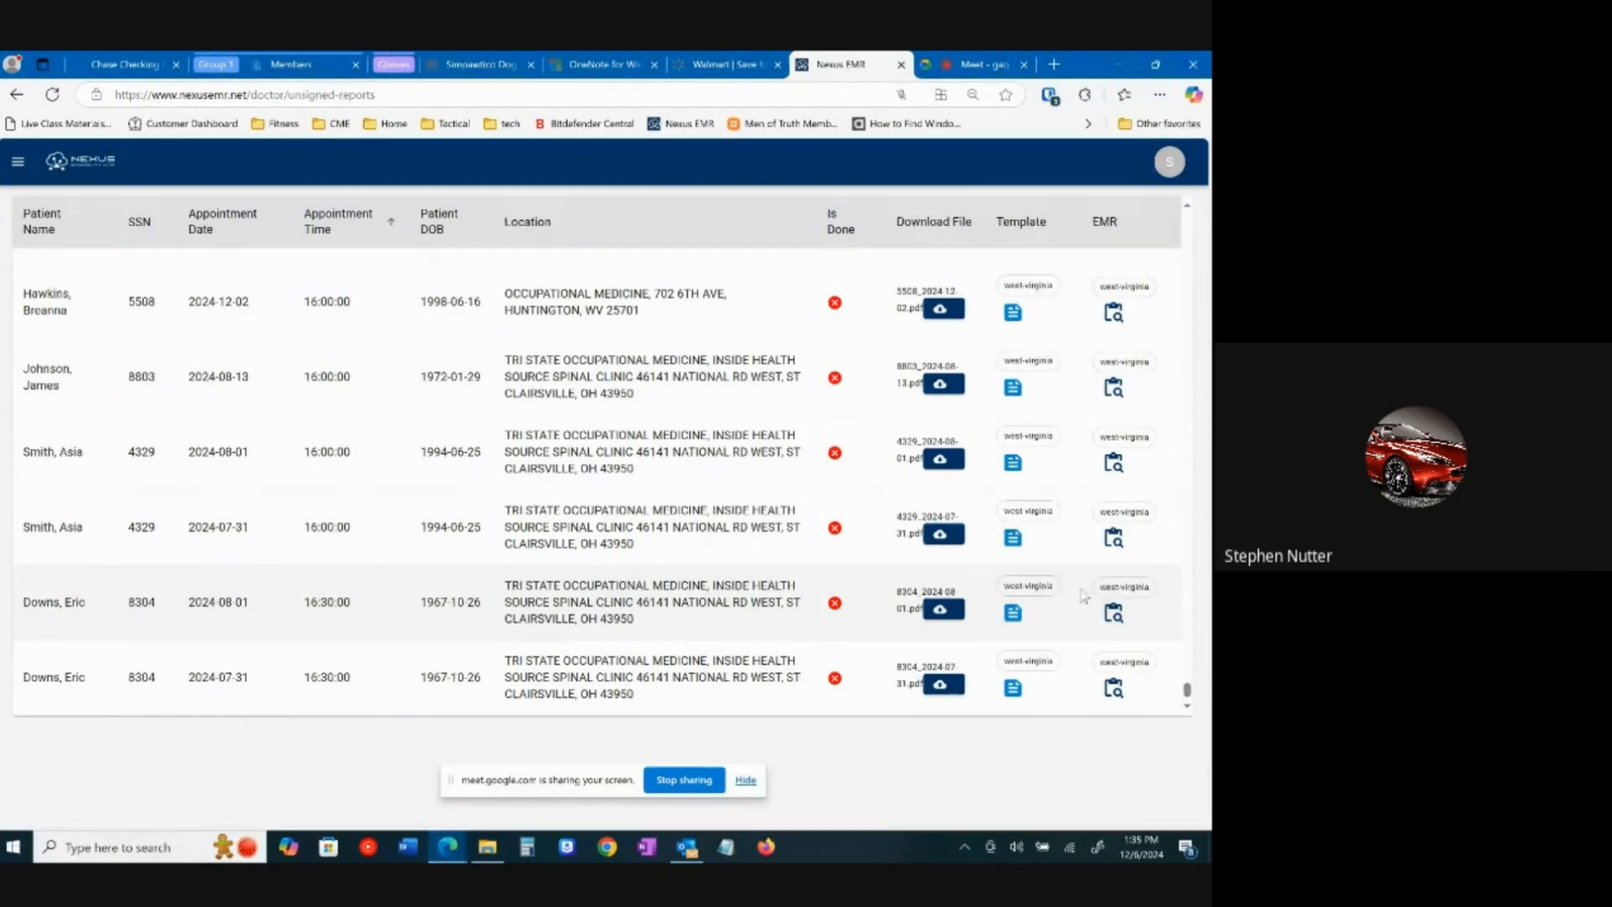
{"action": "left_click", "coordinate": [1114, 617]}
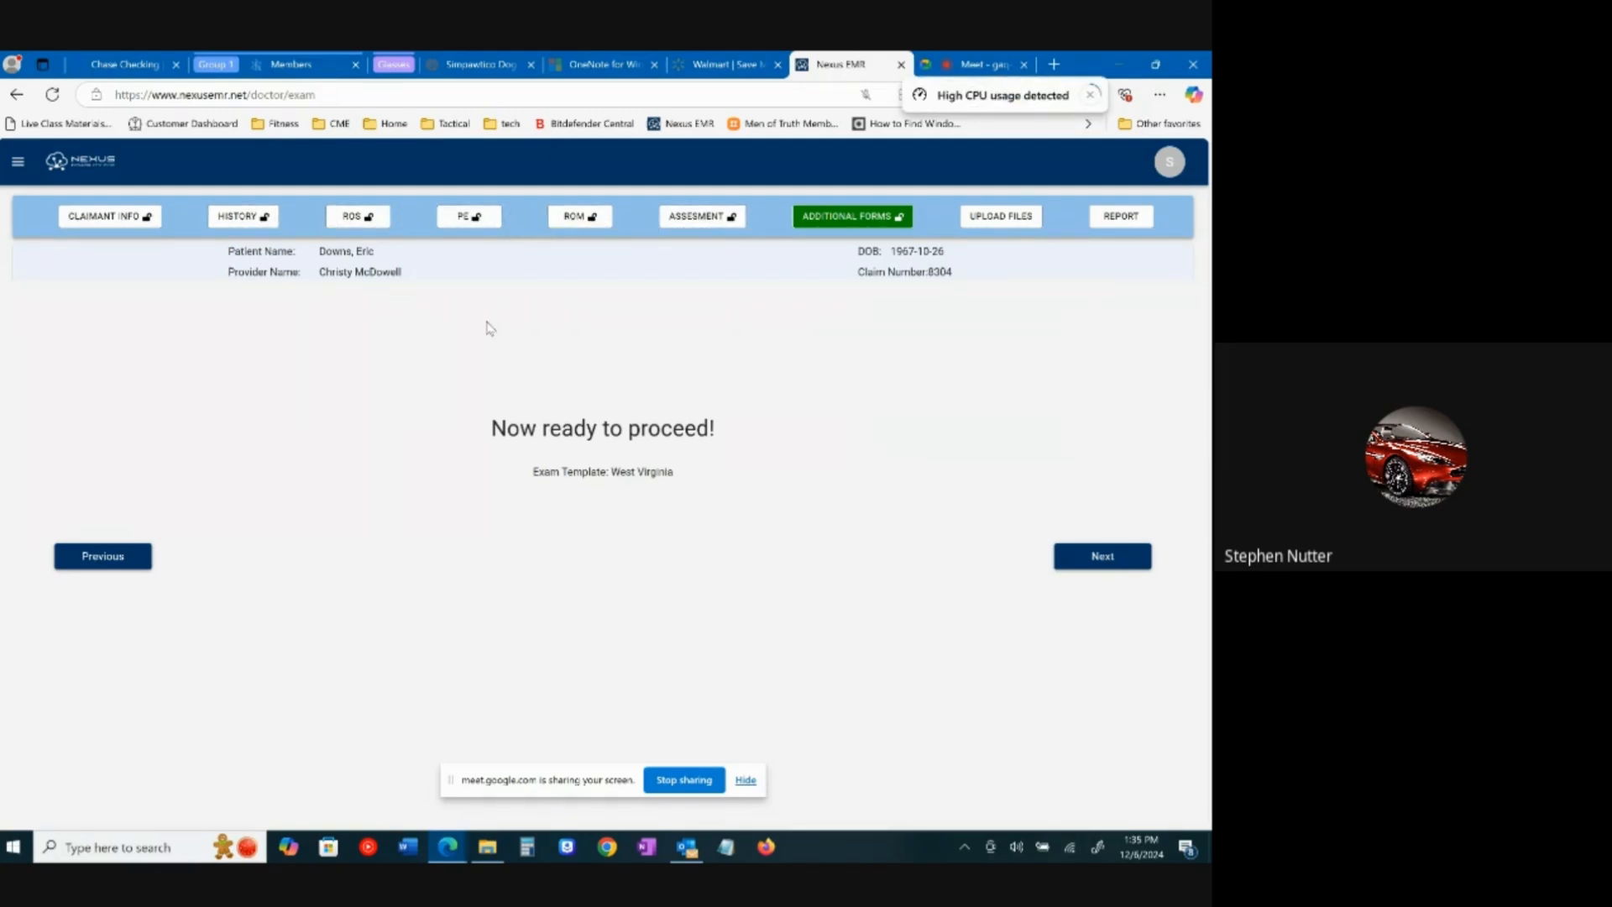
{"action": "left_click", "coordinate": [1094, 559]}
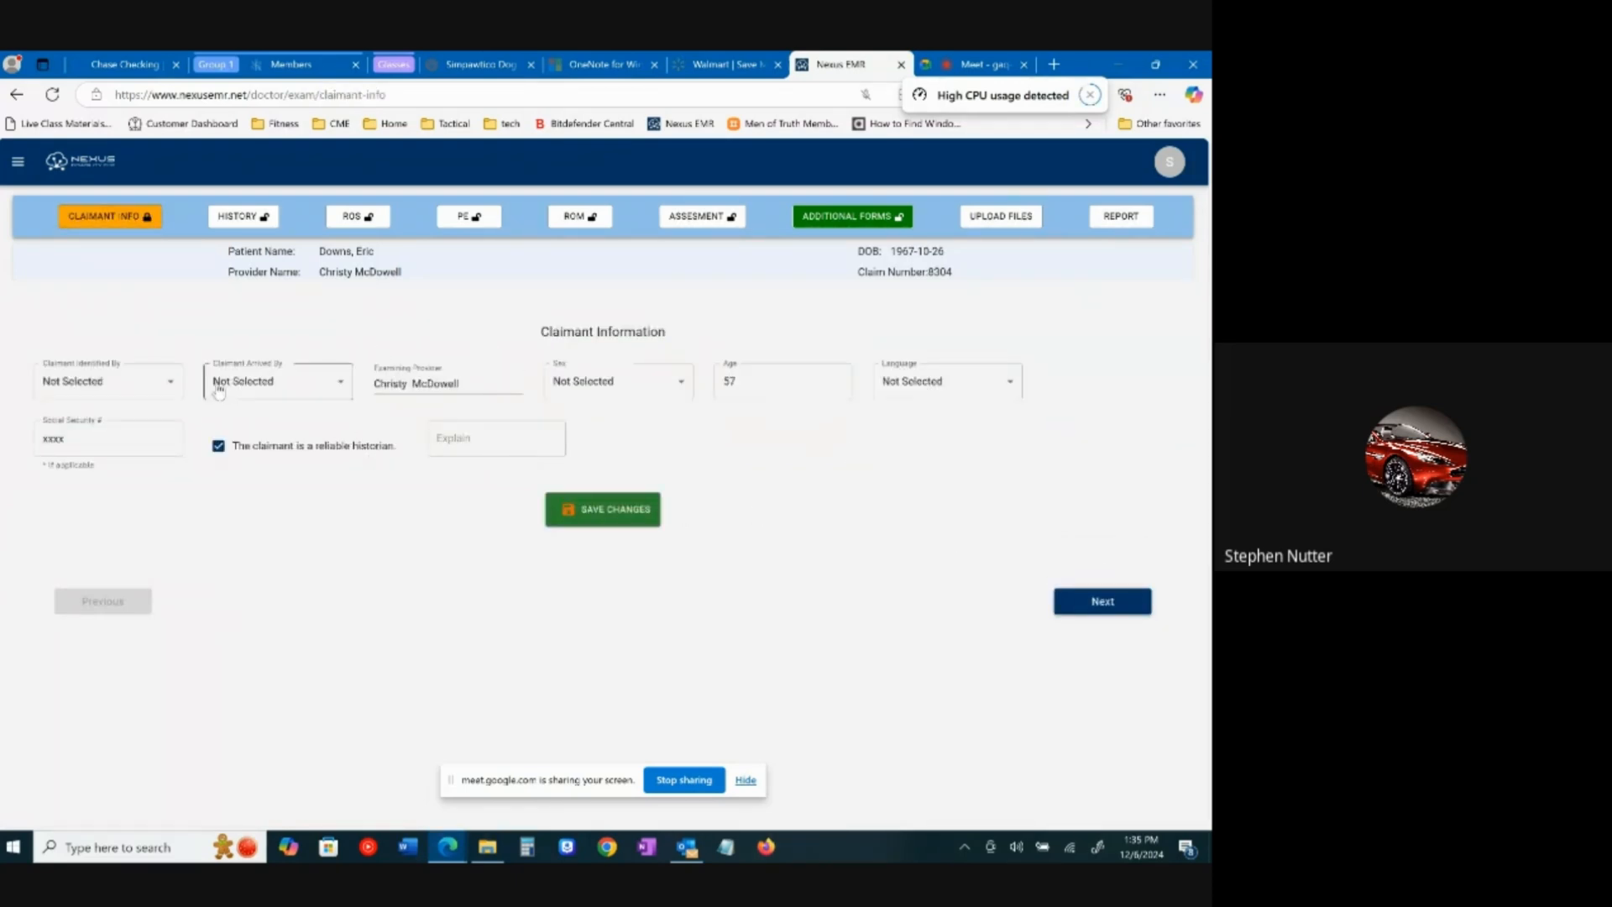
{"action": "left_click", "coordinate": [167, 385]}
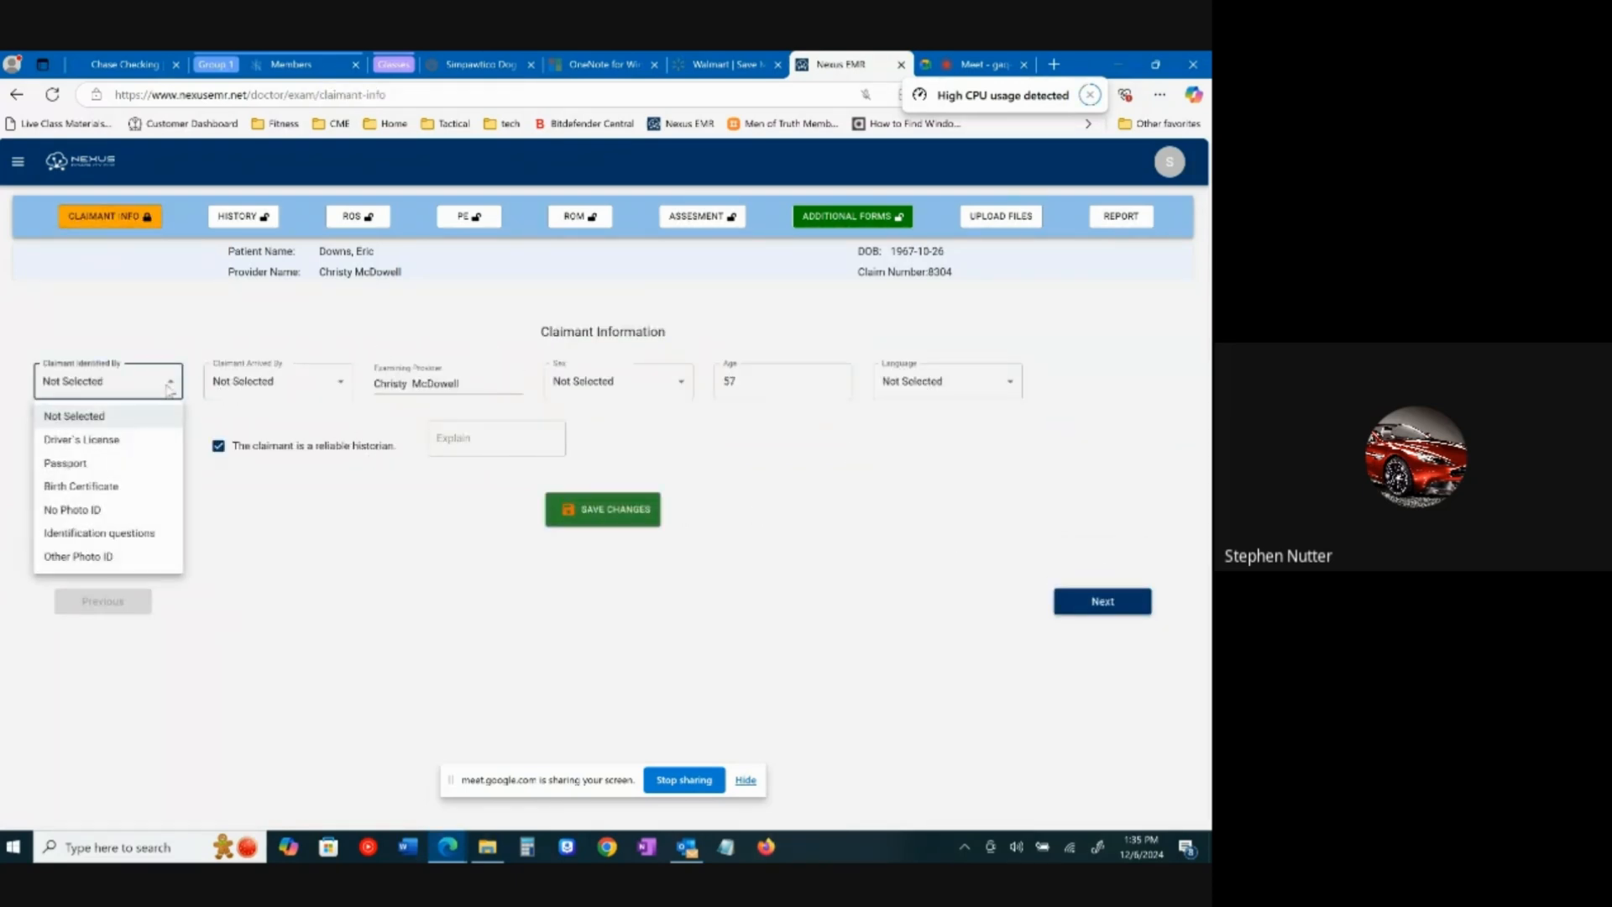
{"action": "left_click", "coordinate": [105, 440]}
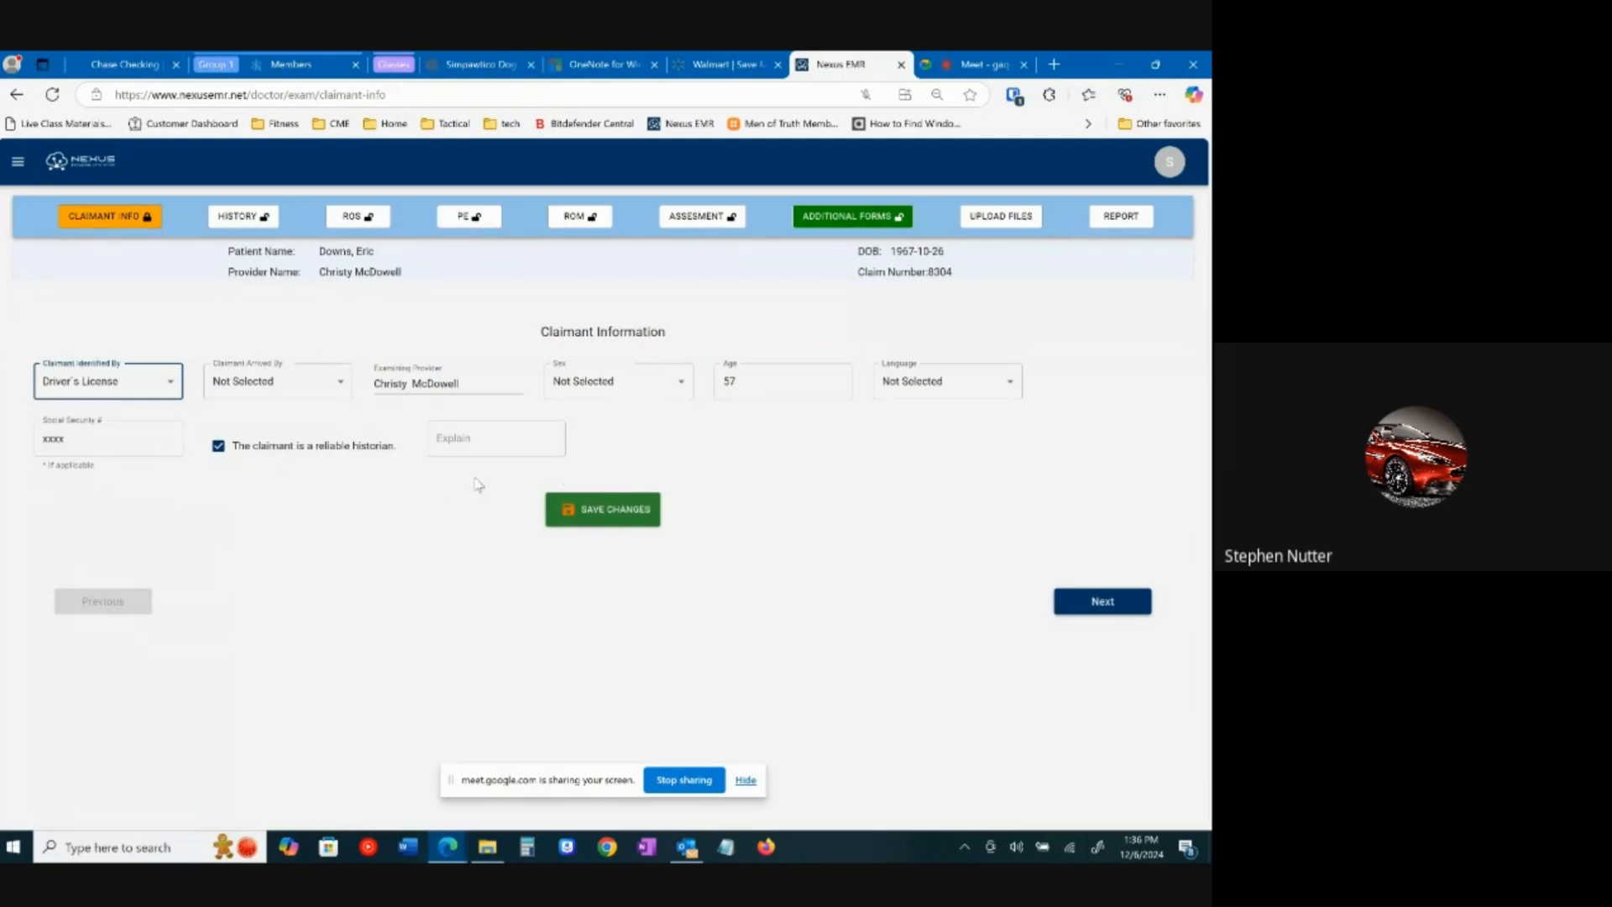
Step: Toggle the reliable historian option off and back on, save the claimant information, and proceed to the Allegations page
{"action": "left_click", "coordinate": [219, 447]}
{"action": "left_click", "coordinate": [219, 447]}
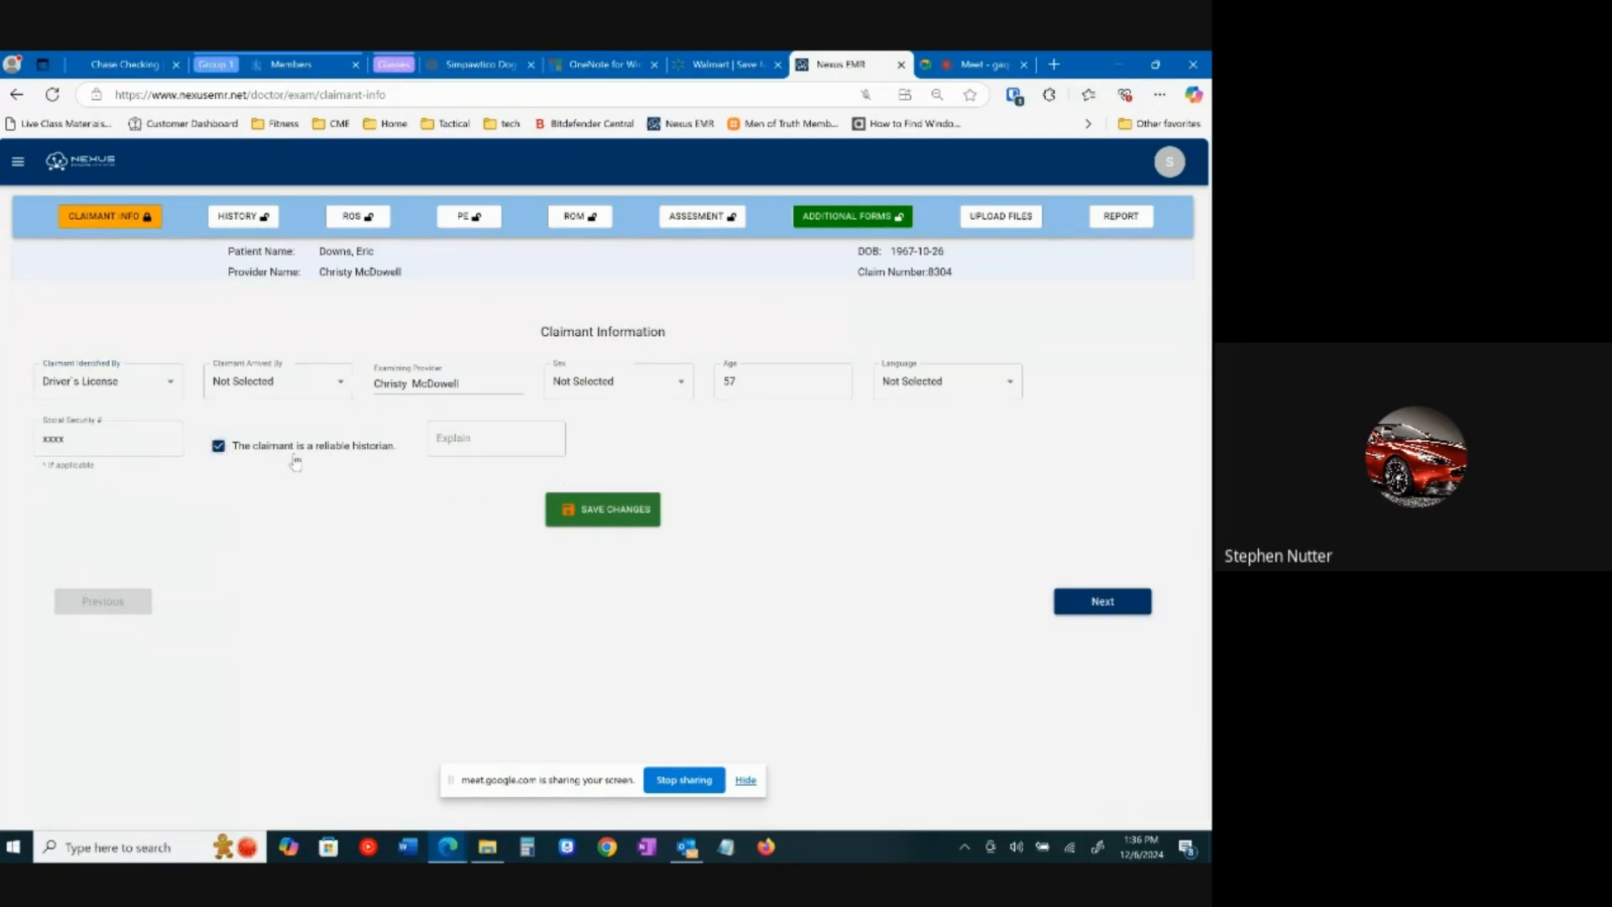
{"action": "left_click", "coordinate": [1096, 598]}
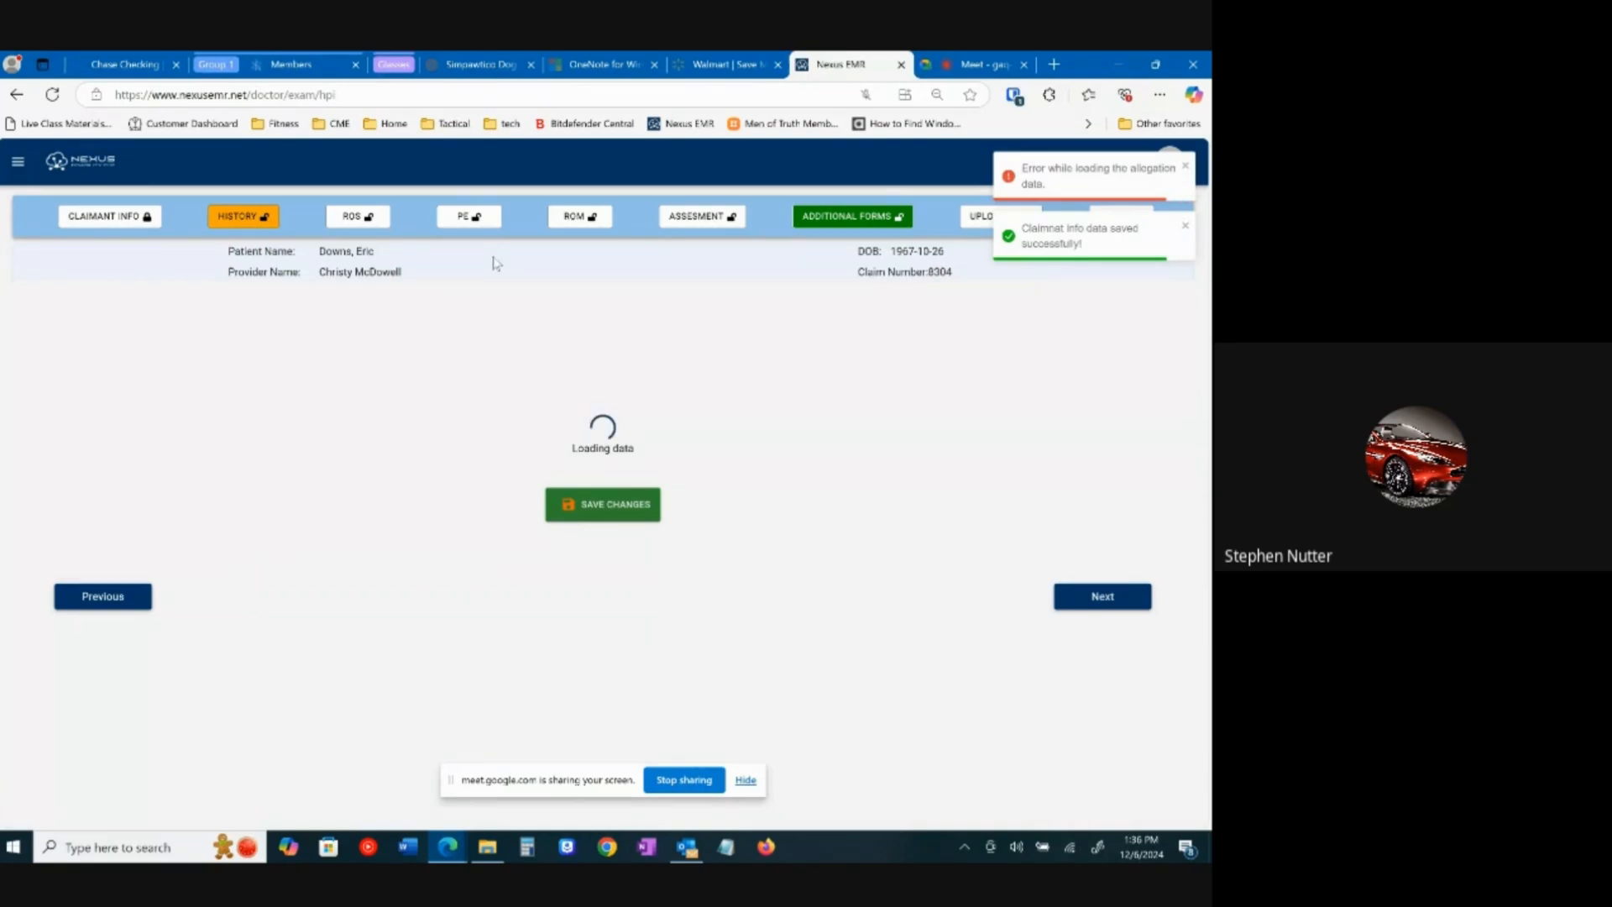
{"action": "left_click", "coordinate": [627, 509]}
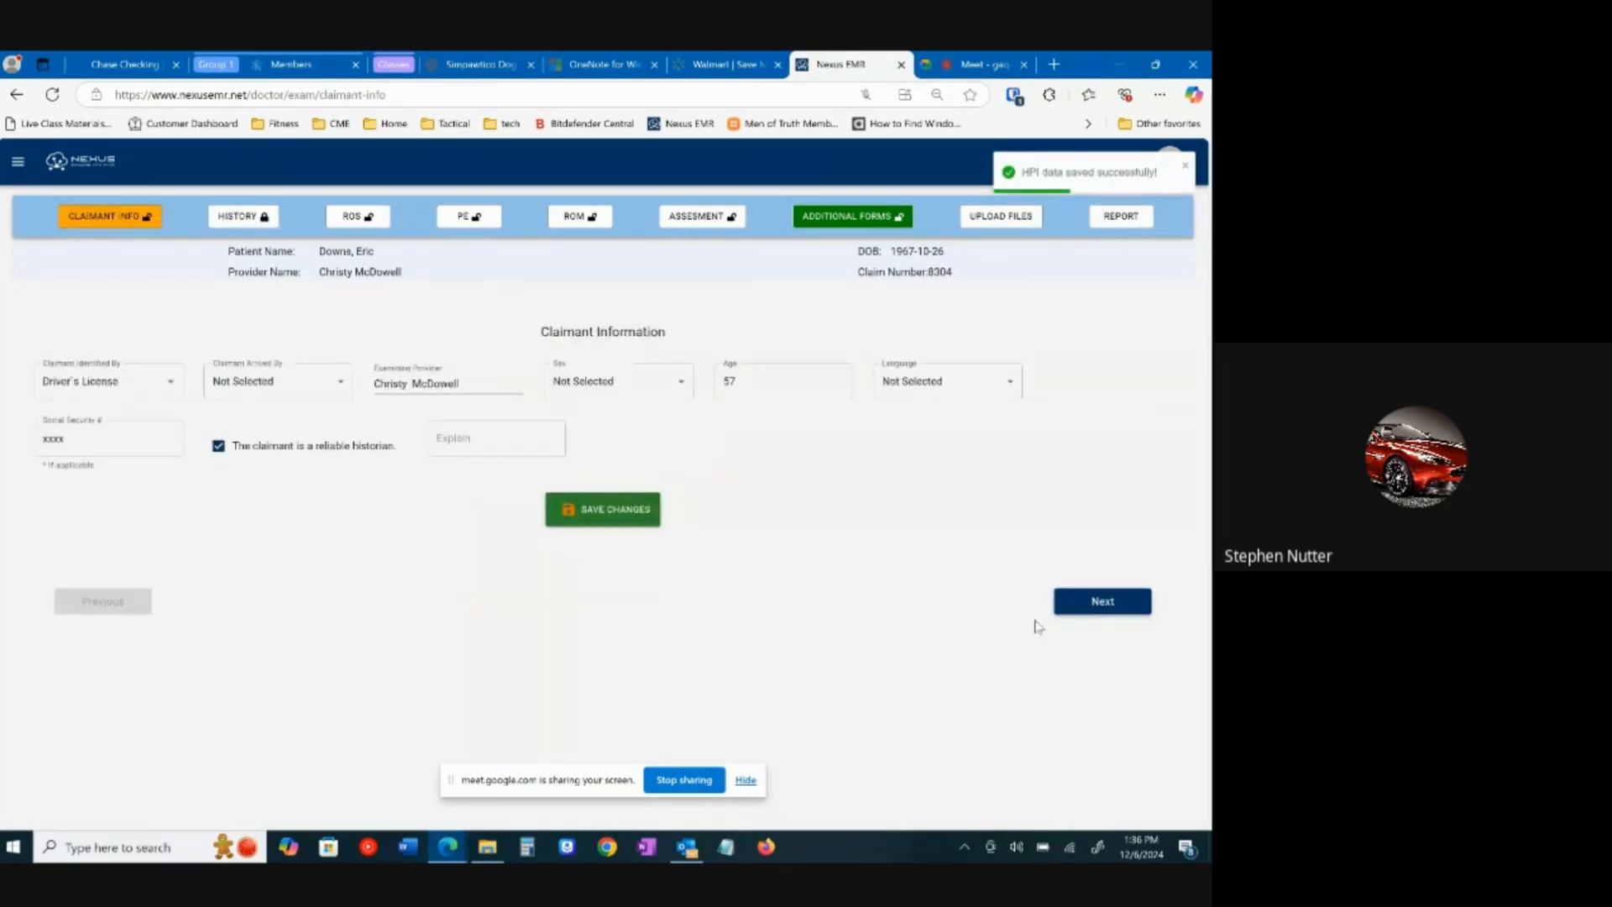
{"action": "left_click", "coordinate": [1094, 610]}
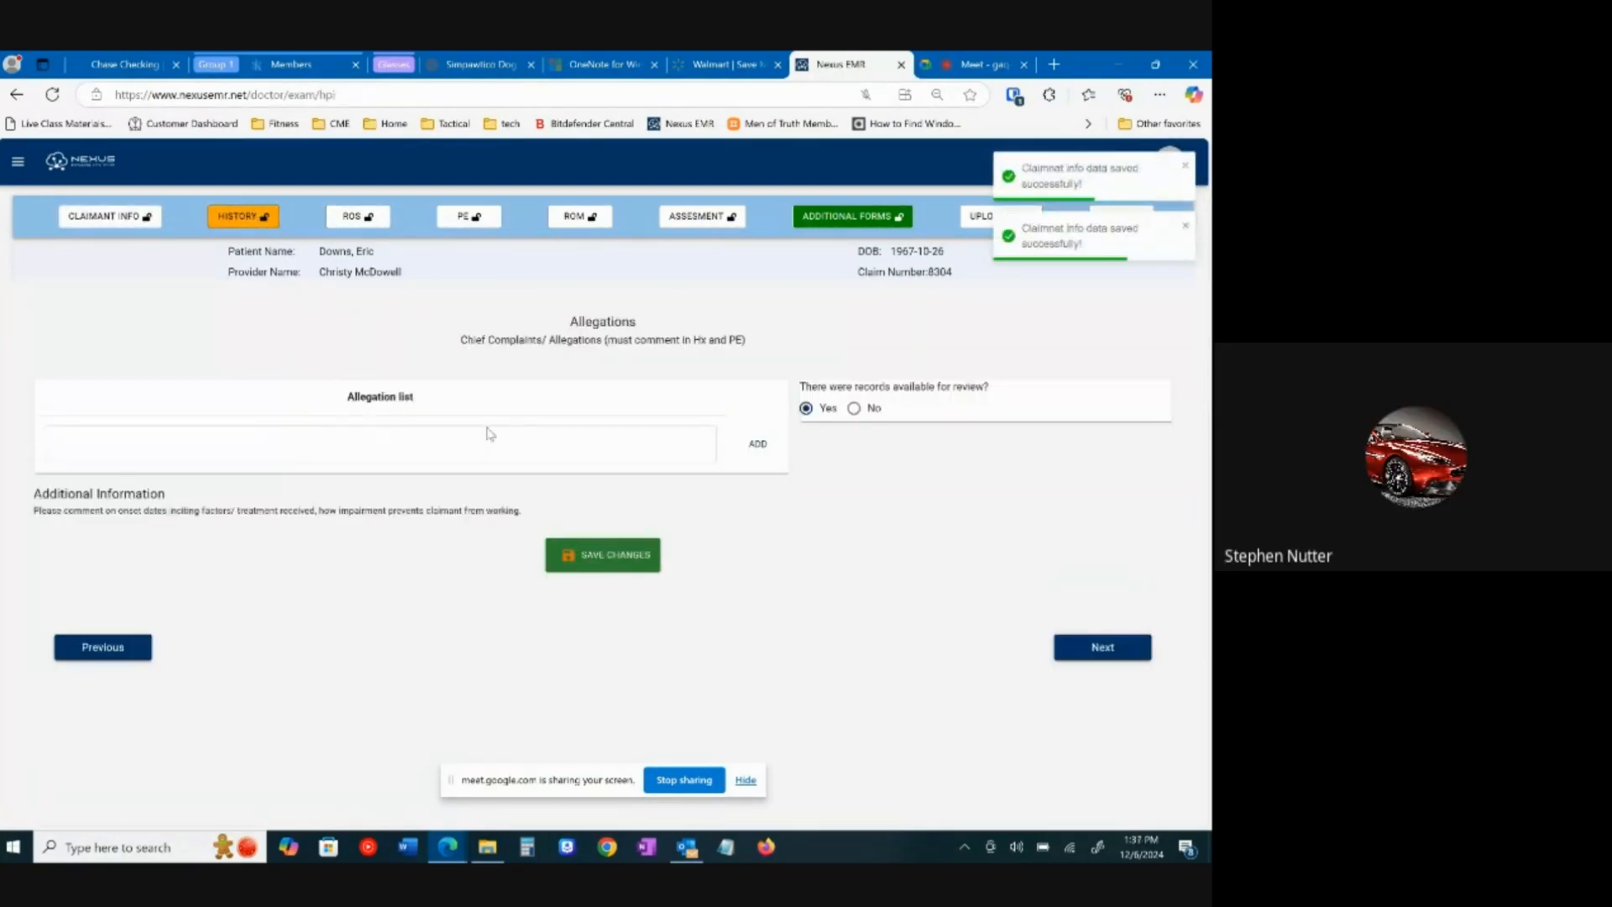
Step: Add Joint pain and Back pain to the allegation list
{"action": "left_click", "coordinate": [387, 445]}
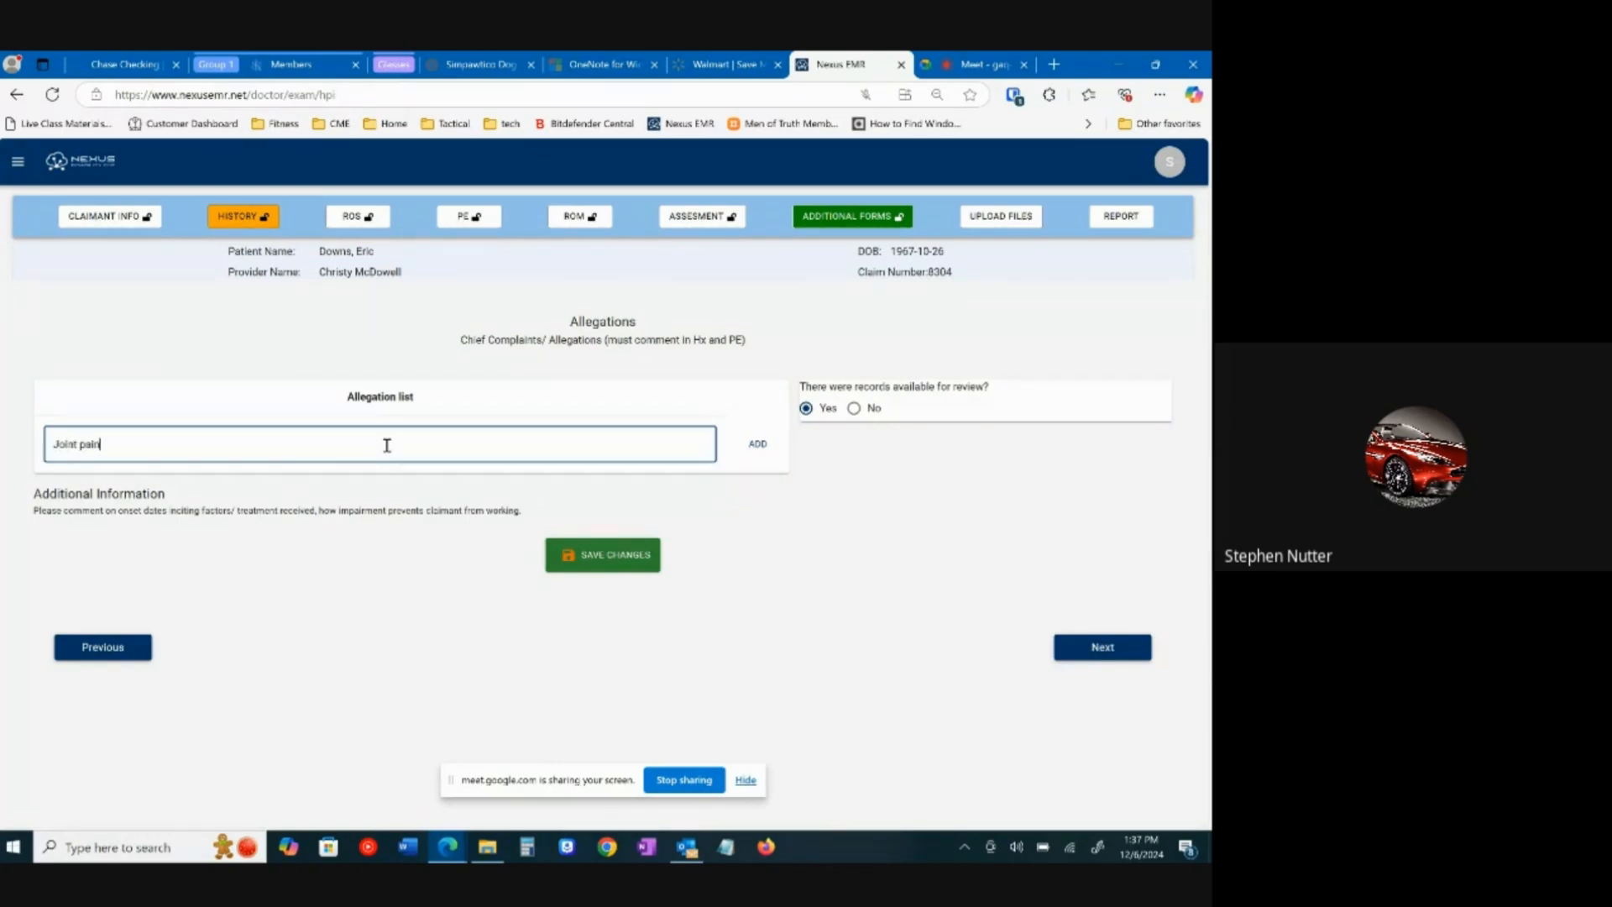
{"action": "left_click", "coordinate": [758, 445]}
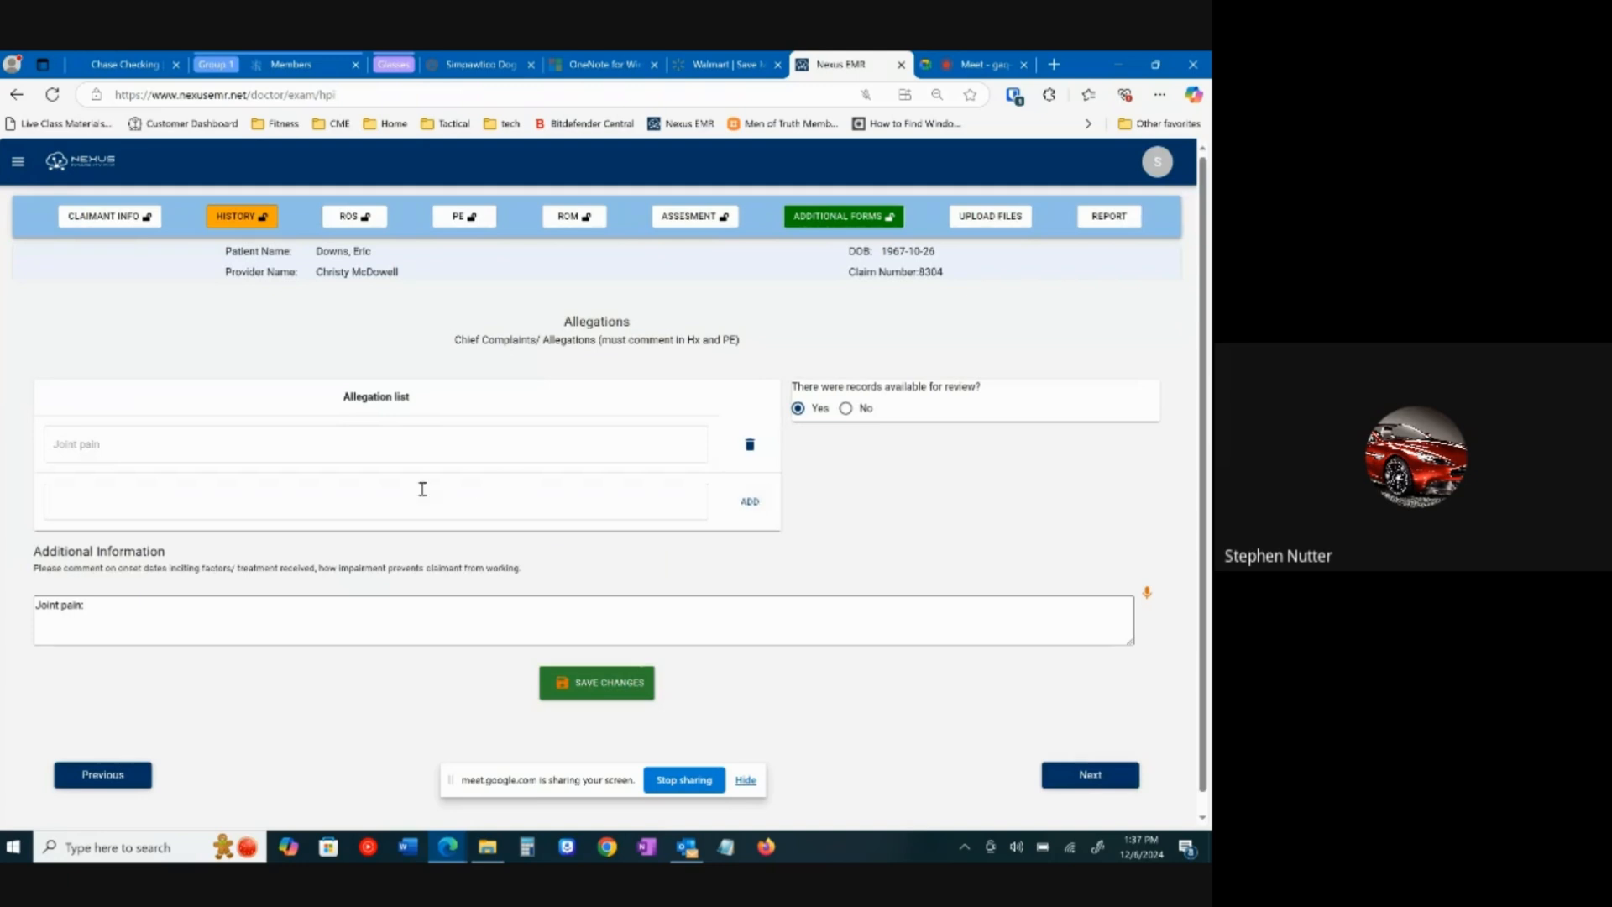
{"action": "left_click", "coordinate": [397, 504]}
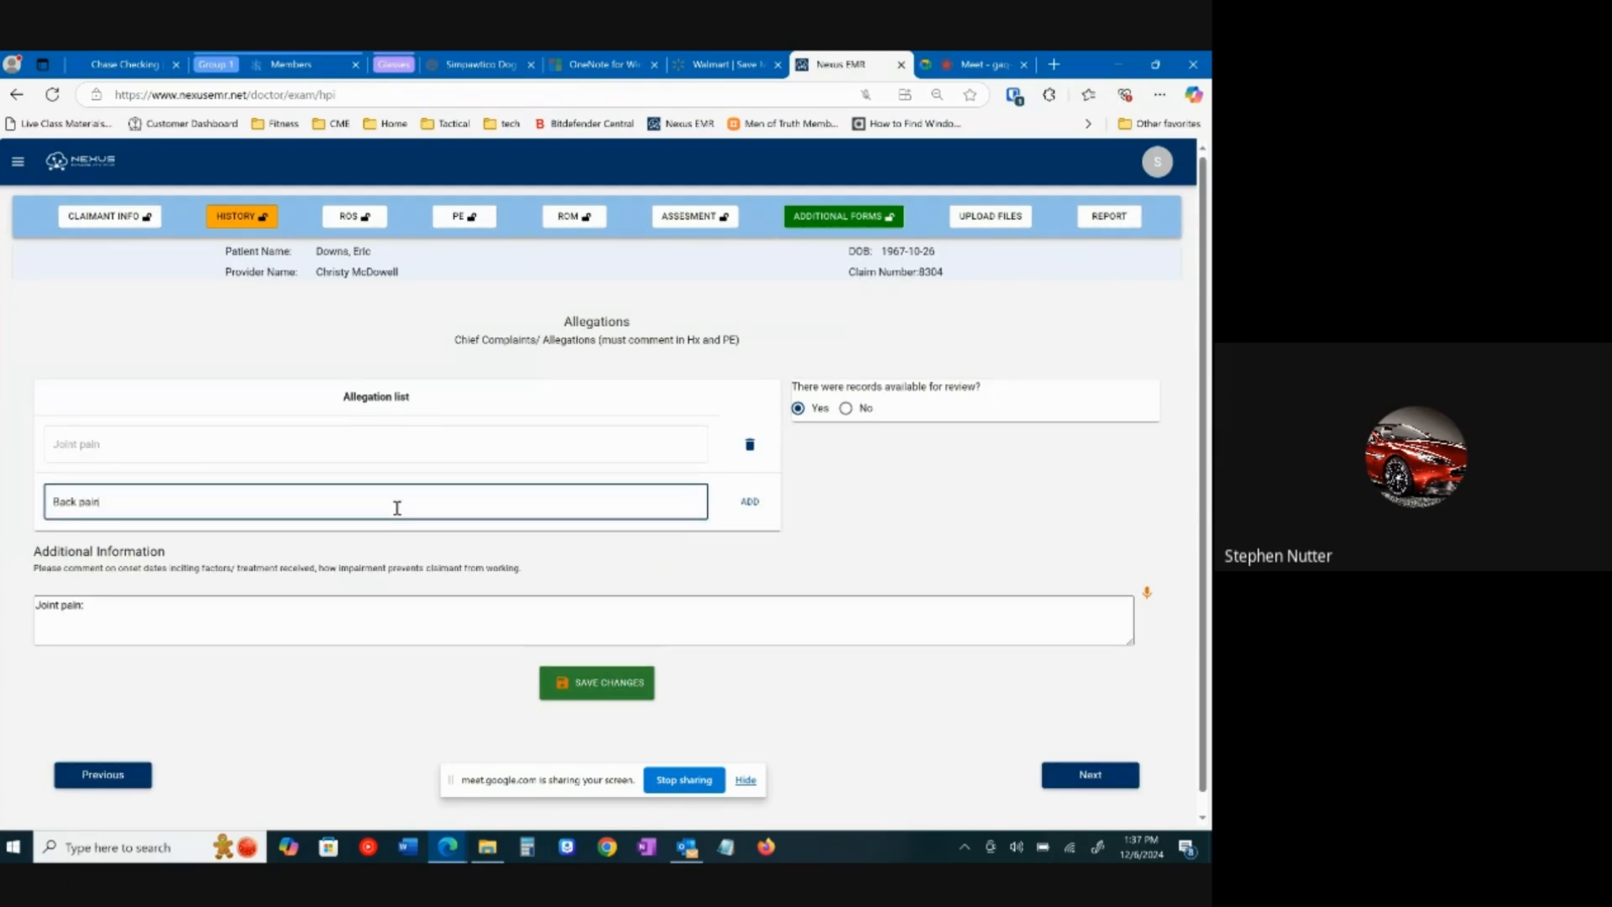
{"action": "left_click", "coordinate": [750, 502]}
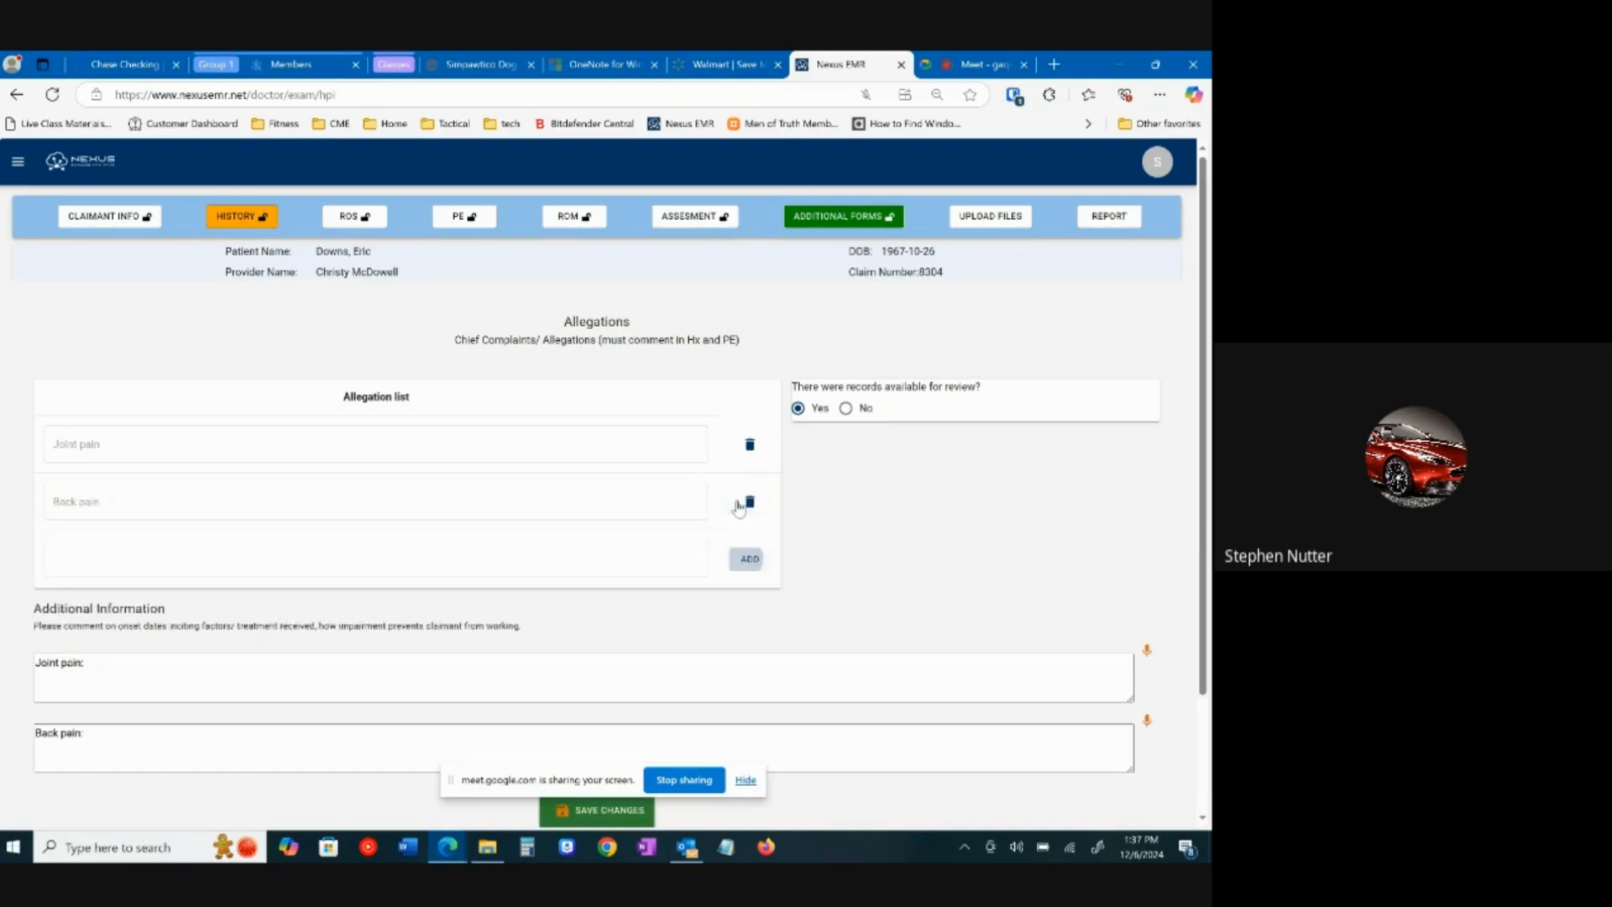
Step: Enter "Type the info." as the additional information for the joint pain allegation
{"action": "scroll", "coordinate": [483, 673], "scroll_direction": "down", "scroll_amount": 2}
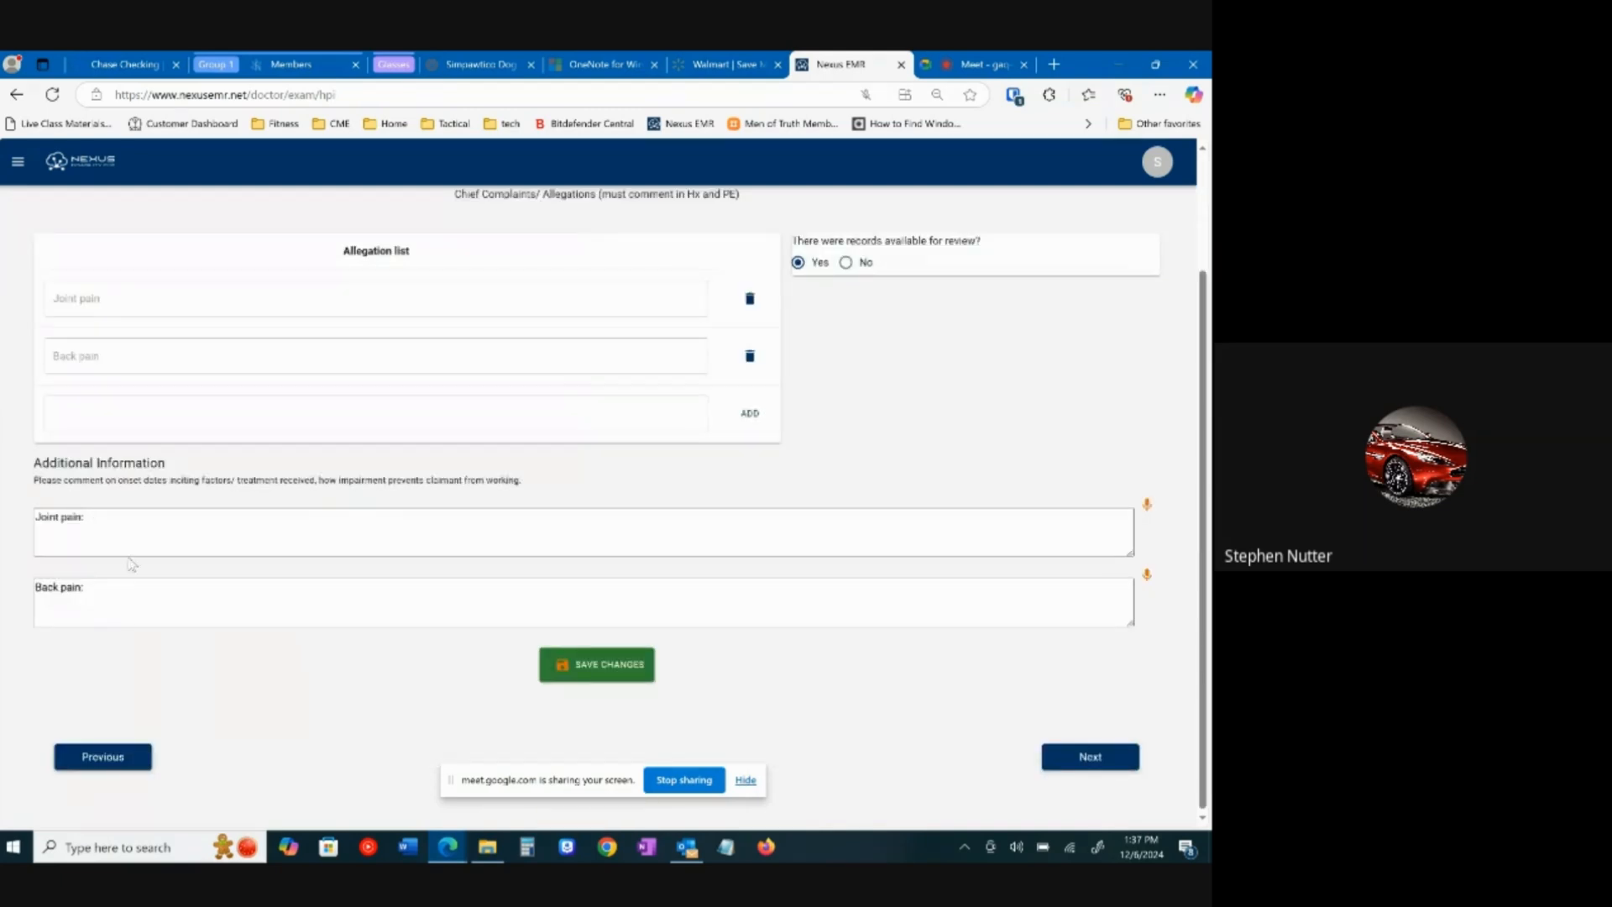
{"action": "left_click", "coordinate": [99, 520]}
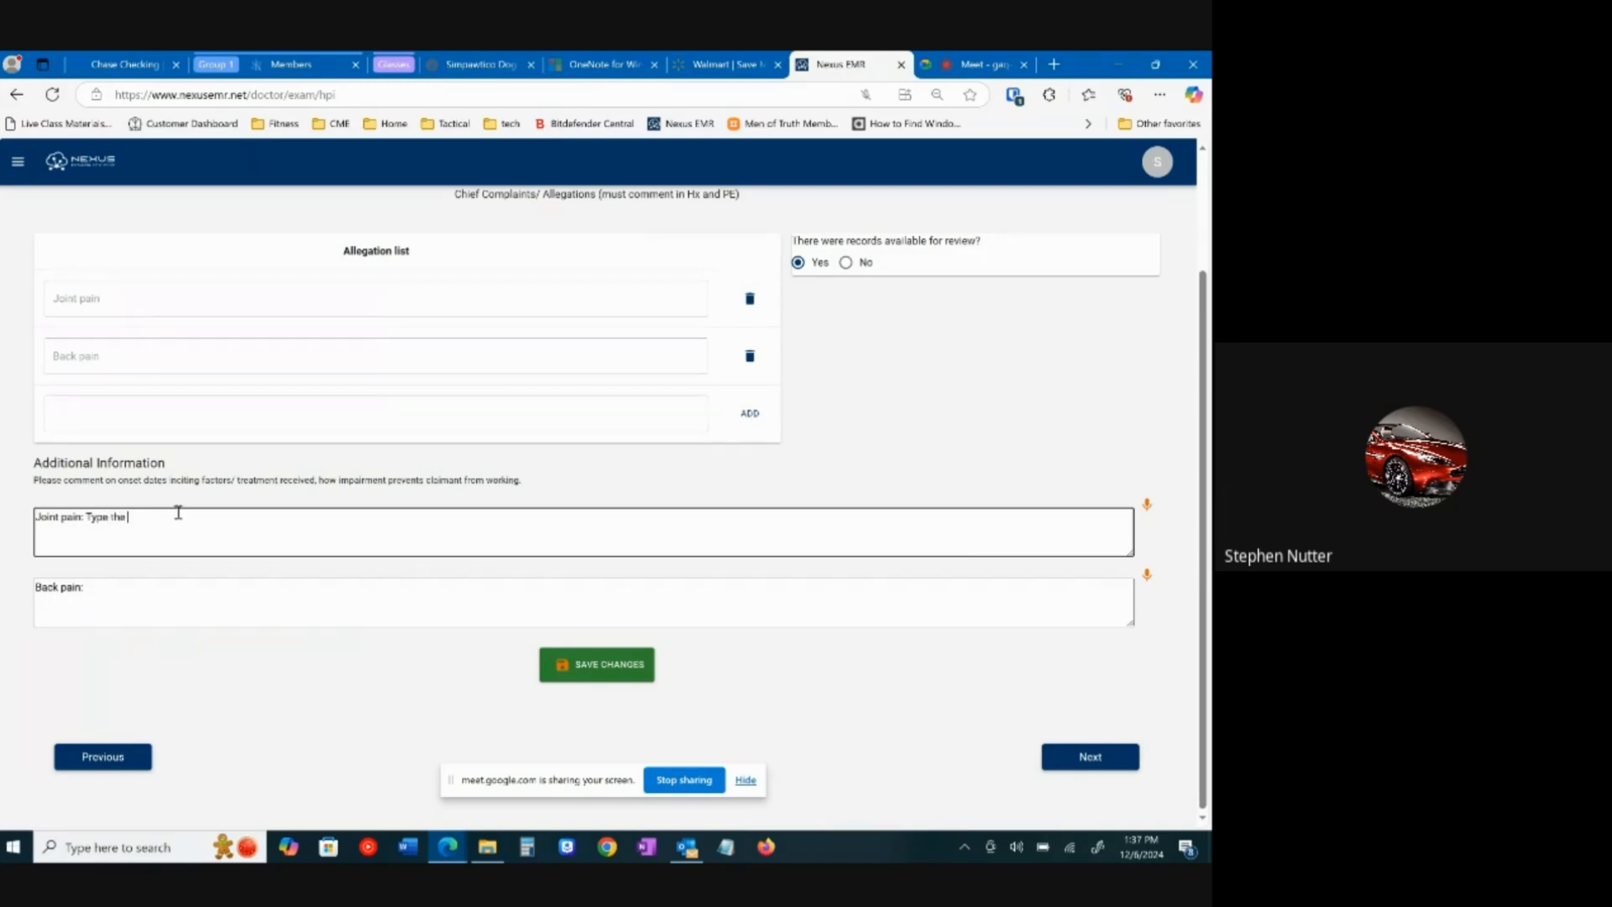
{"action": "type", "text": "Type the info."}
Step: Start and stop voice dictation for the joint pain comment
{"action": "left_click", "coordinate": [1146, 506]}
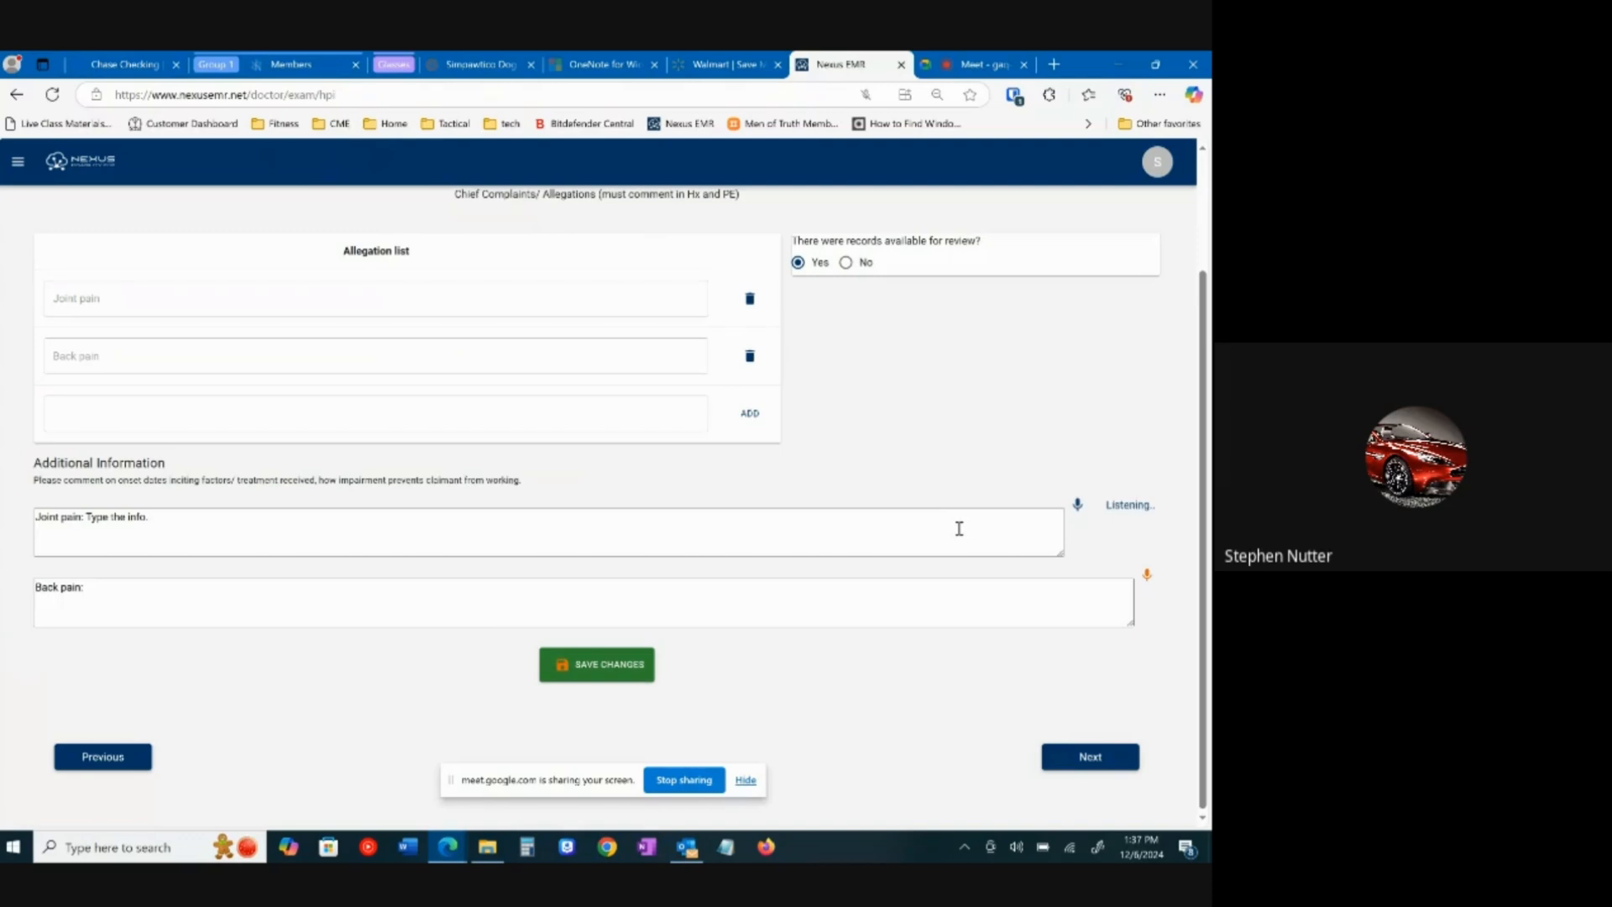
{"action": "left_click", "coordinate": [1096, 510]}
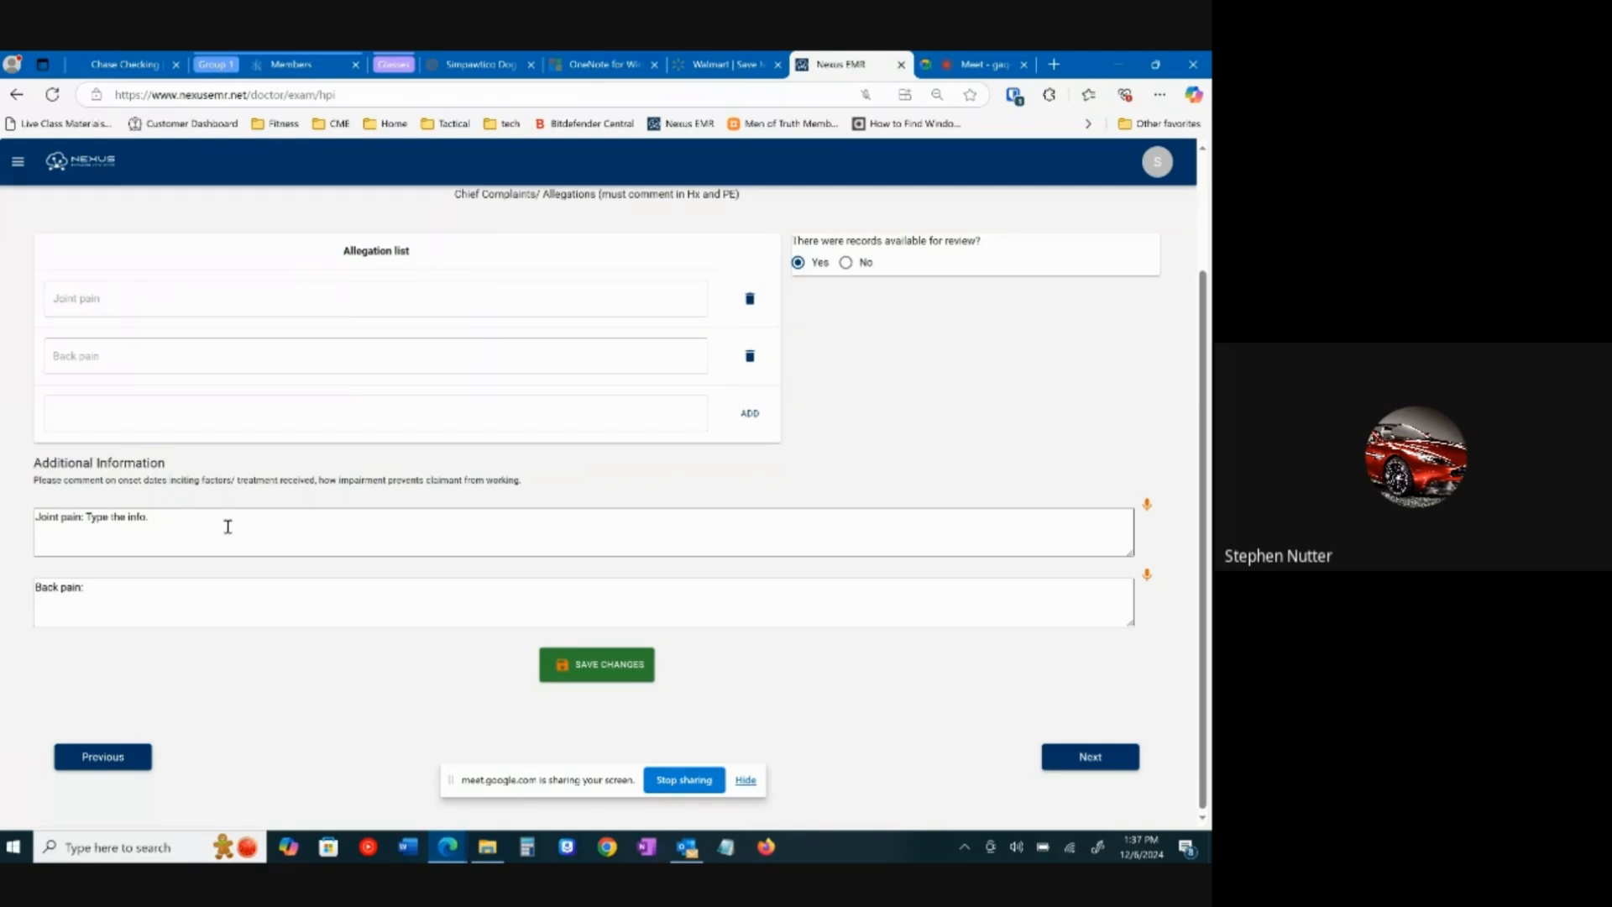
{"action": "left_click", "coordinate": [226, 591]}
{"action": "left_click", "coordinate": [249, 537]}
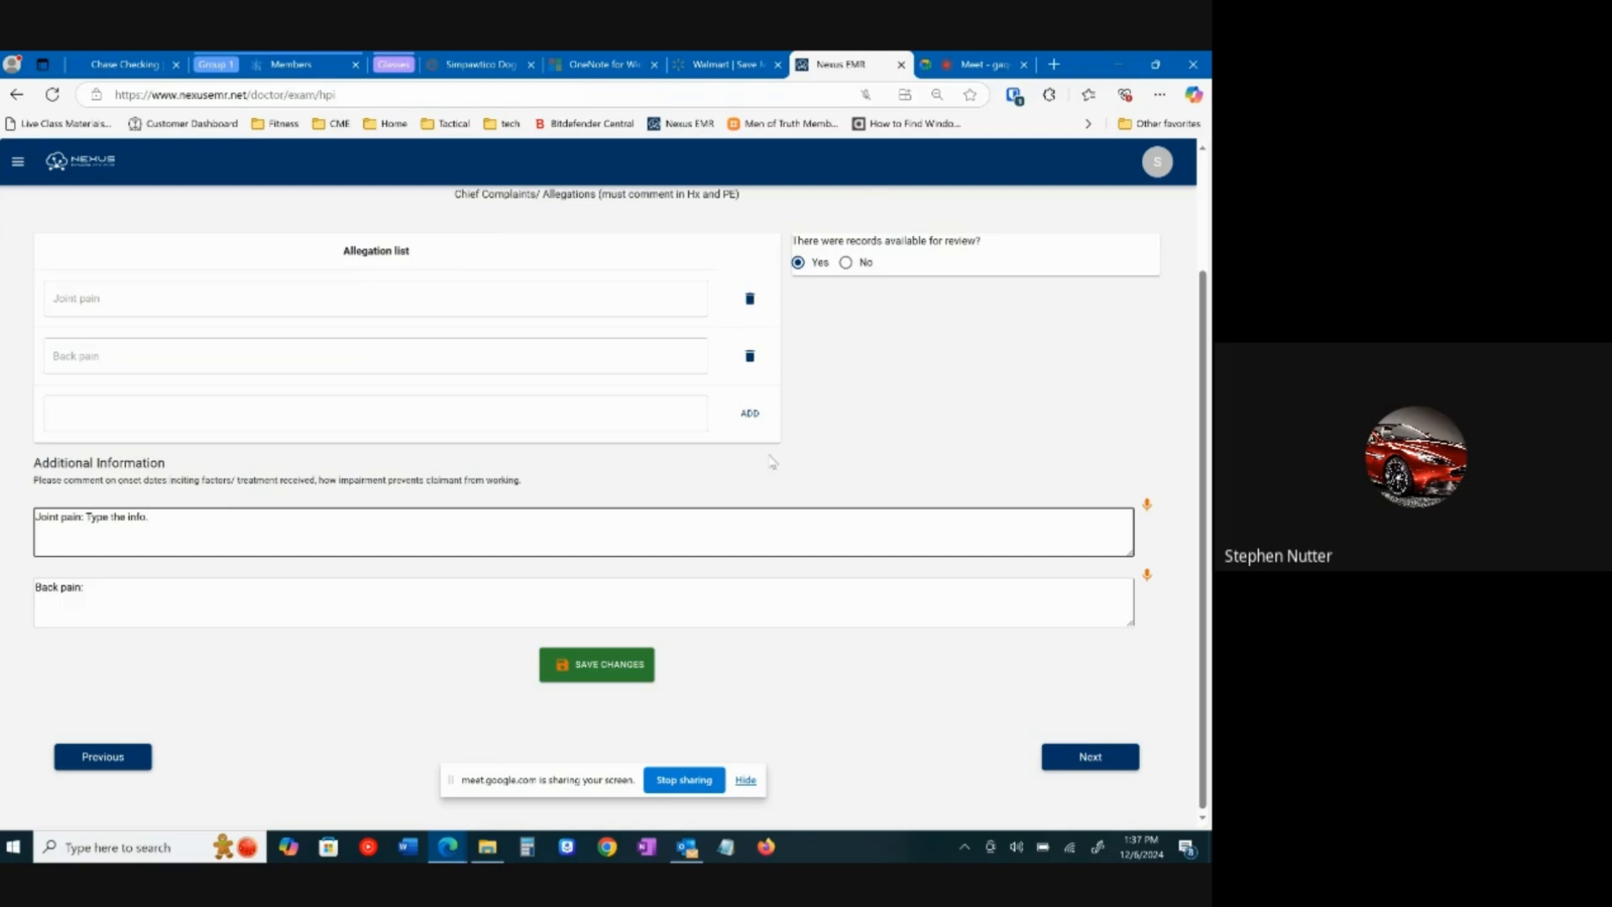
Step: Switch the records-available-for-review answer to No and back to Yes, and save the allegations by proceeding to Past Medical History
{"action": "scroll", "coordinate": [771, 460], "scroll_direction": "up", "scroll_amount": 2}
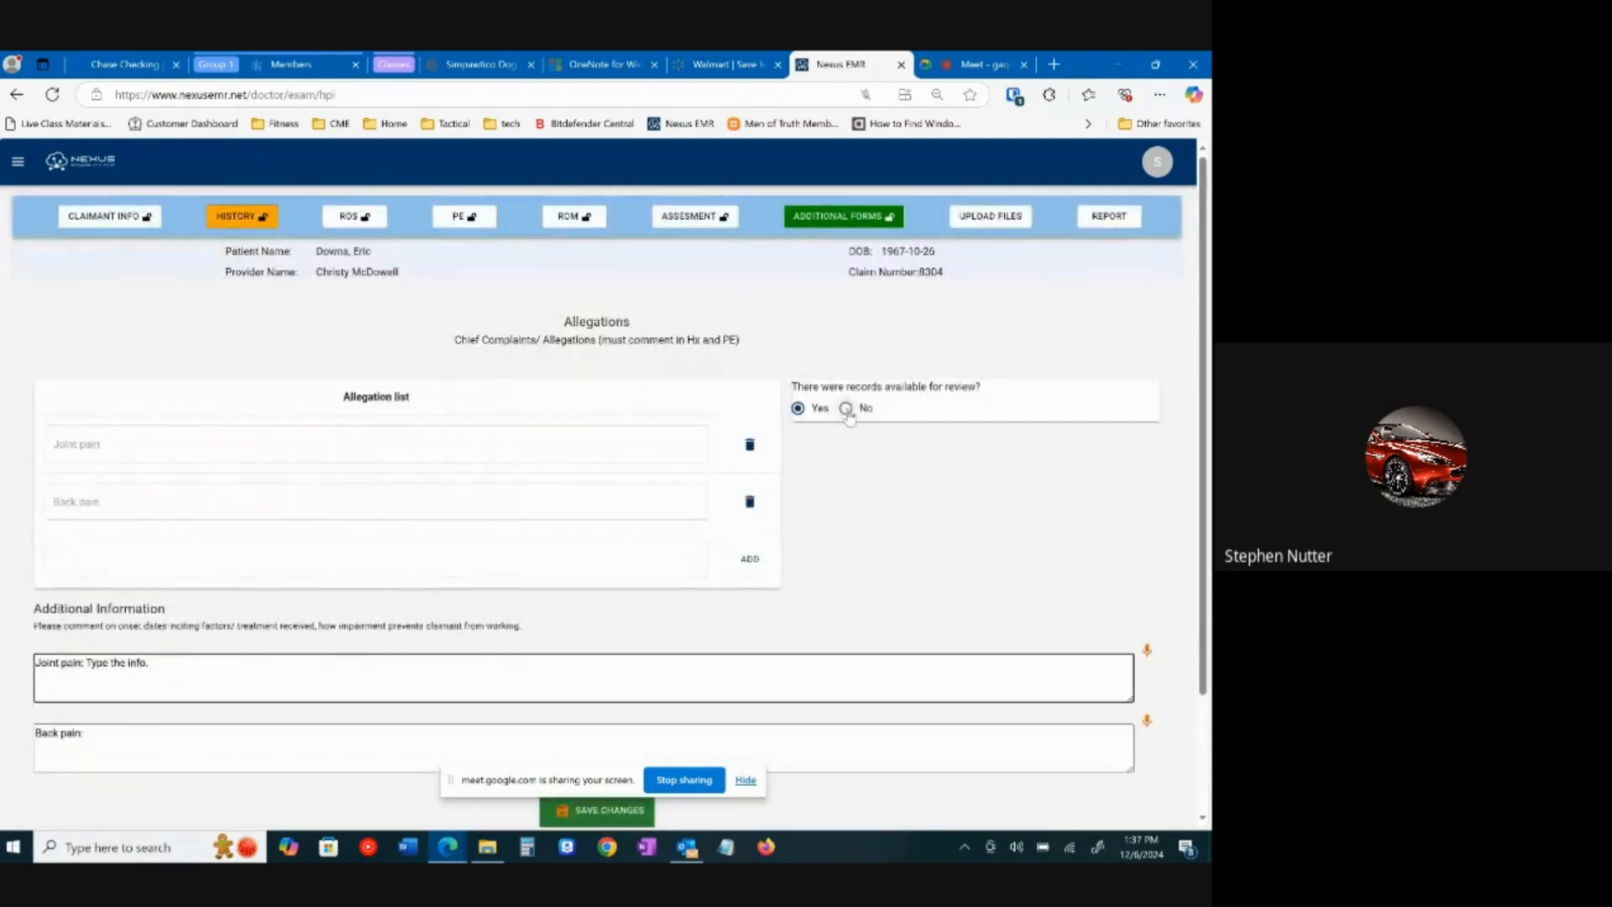
{"action": "left_click", "coordinate": [847, 409]}
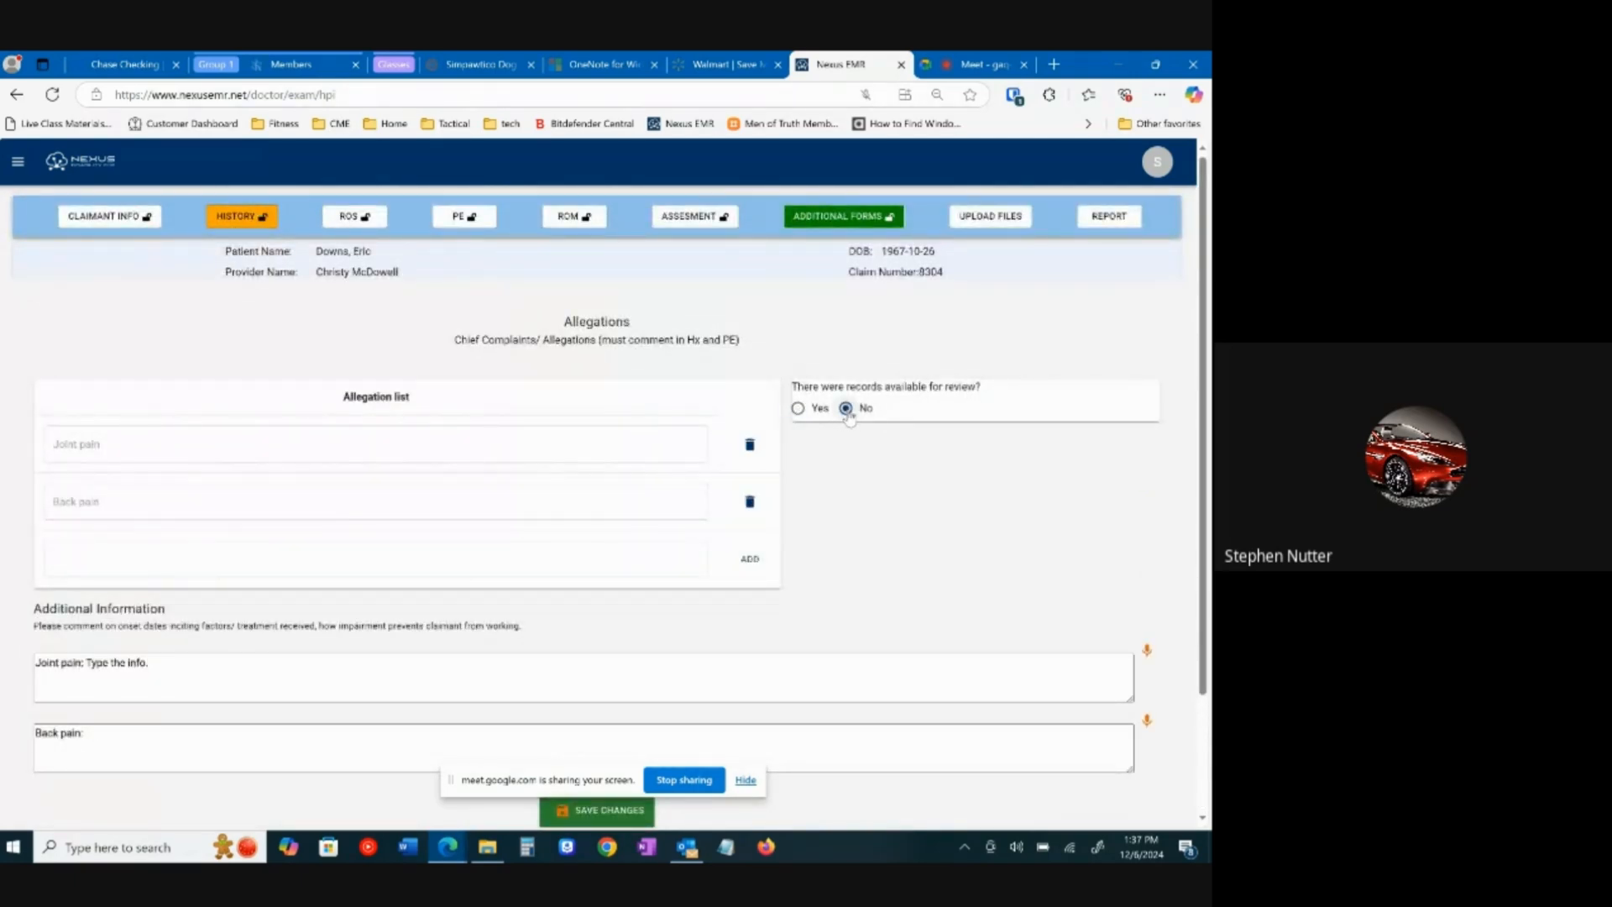
{"action": "left_click", "coordinate": [798, 408]}
{"action": "scroll", "coordinate": [831, 501], "scroll_direction": "down", "scroll_amount": 2}
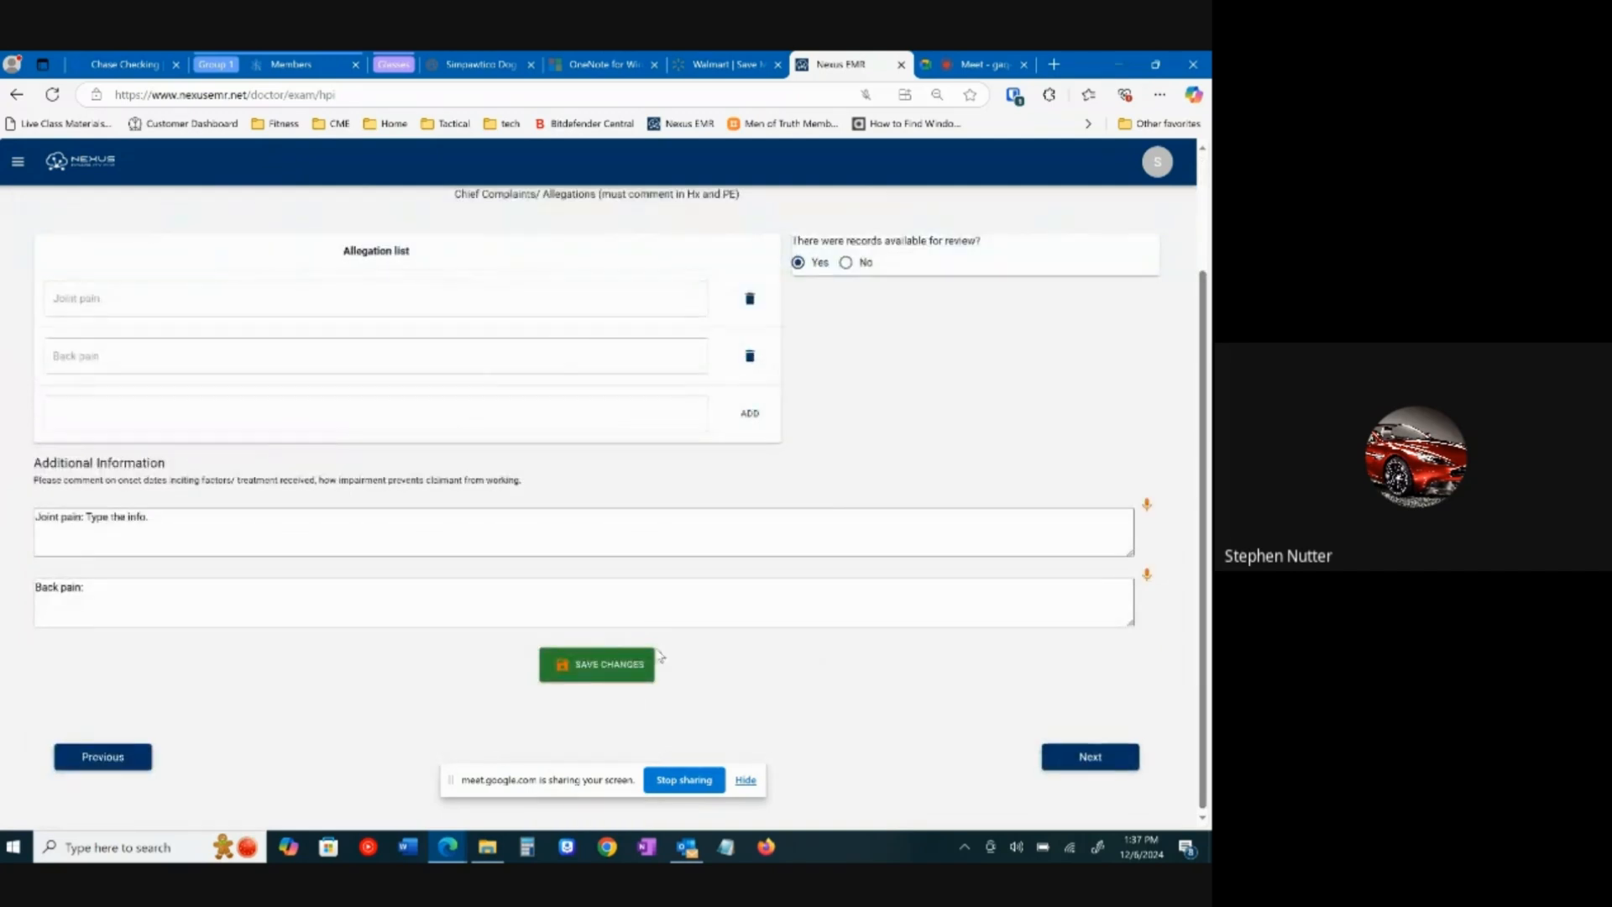
{"action": "left_click", "coordinate": [567, 595]}
{"action": "left_click", "coordinate": [1089, 756]}
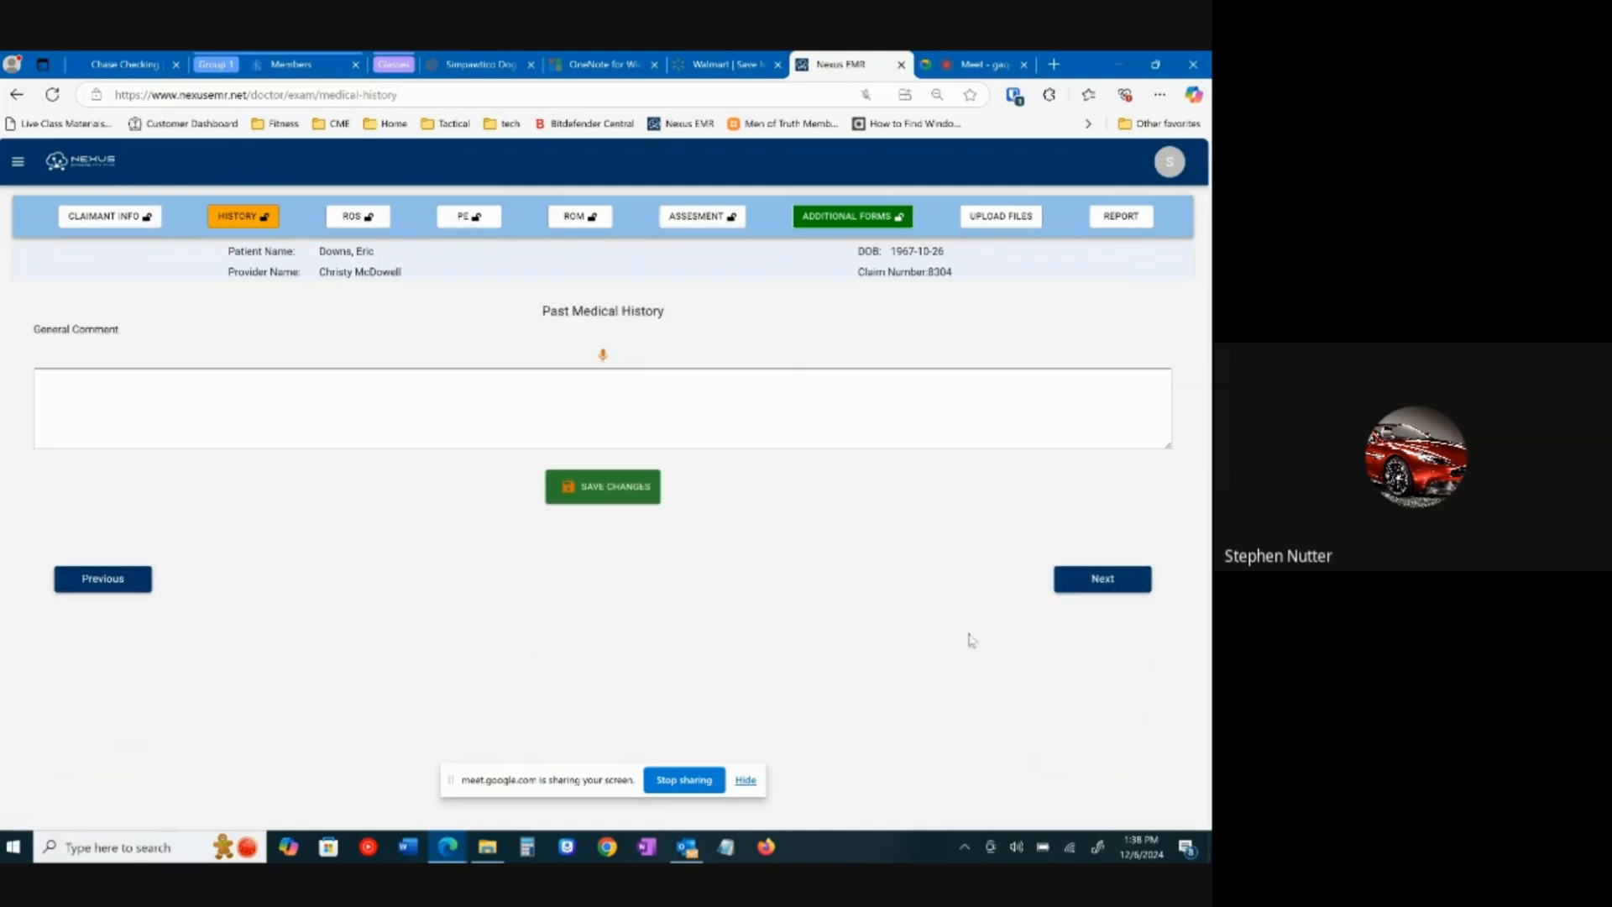
Step: Enter "HTN, DM" as the Past Medical History general comment and proceed to Past Surgical History
{"action": "left_click", "coordinate": [423, 386]}
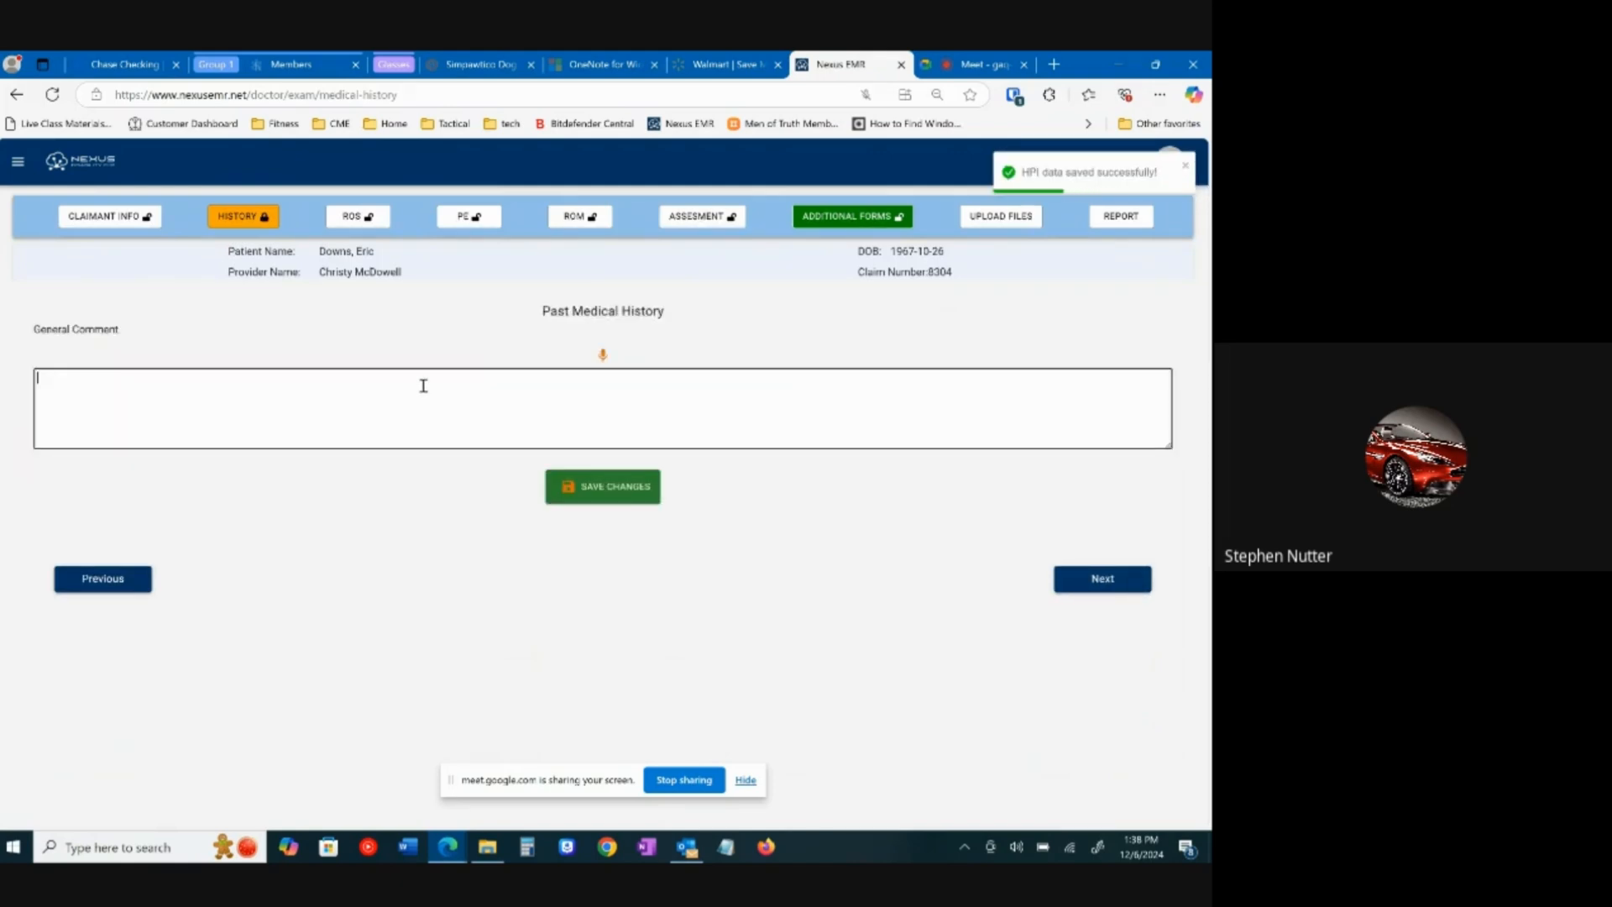
{"action": "type", "text": "HTn"}
{"action": "key", "text": "BackSpace"}
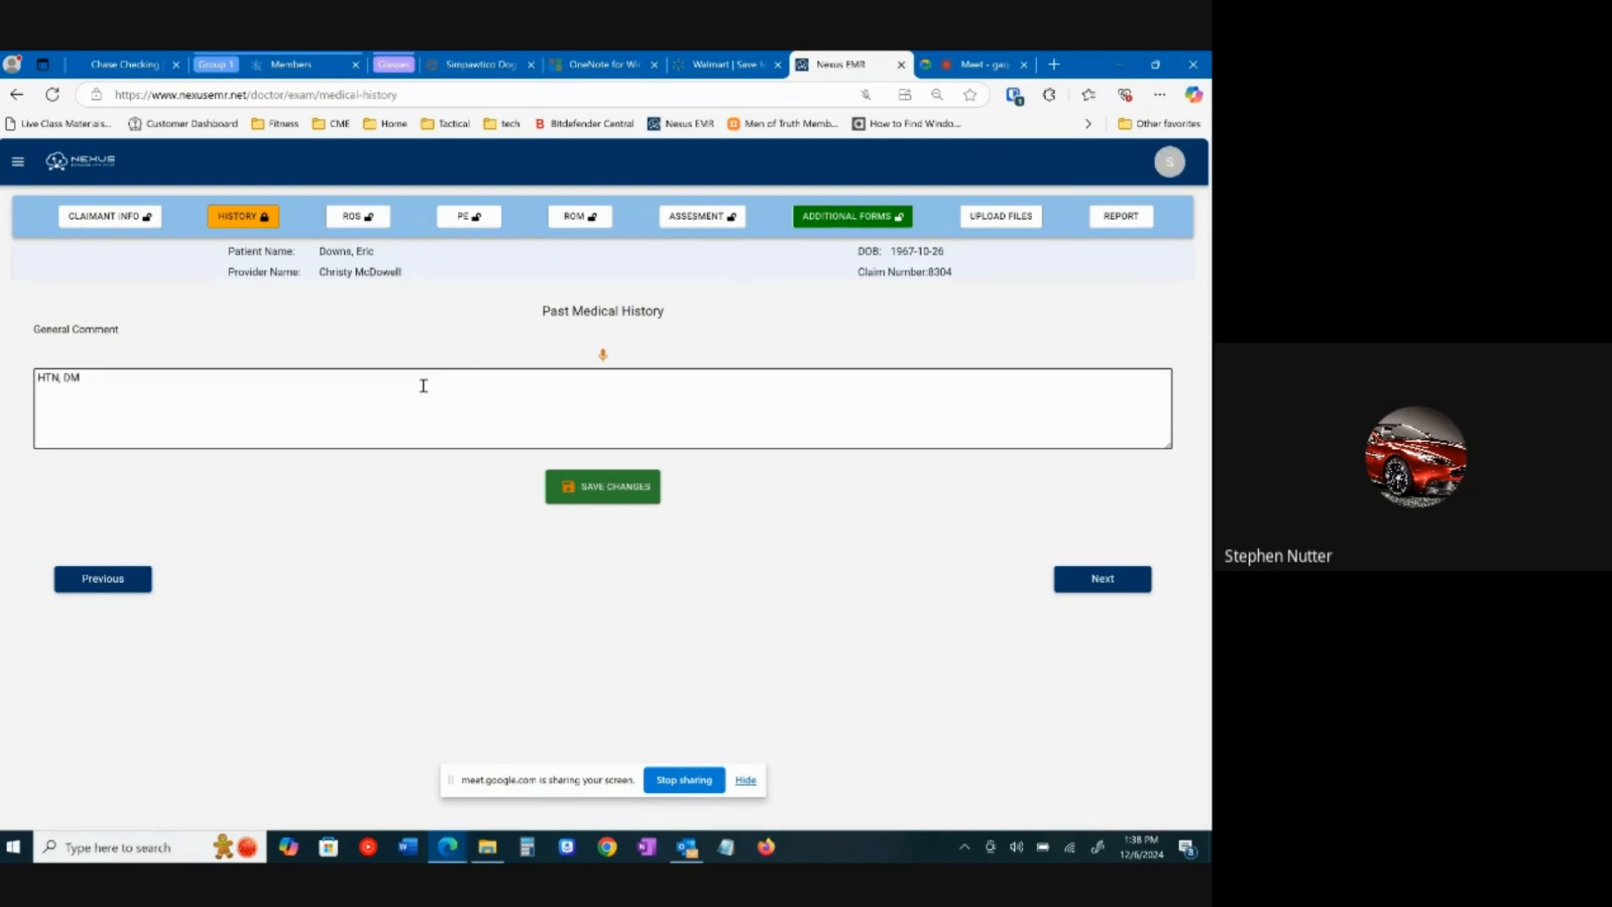
{"action": "left_click", "coordinate": [1092, 579]}
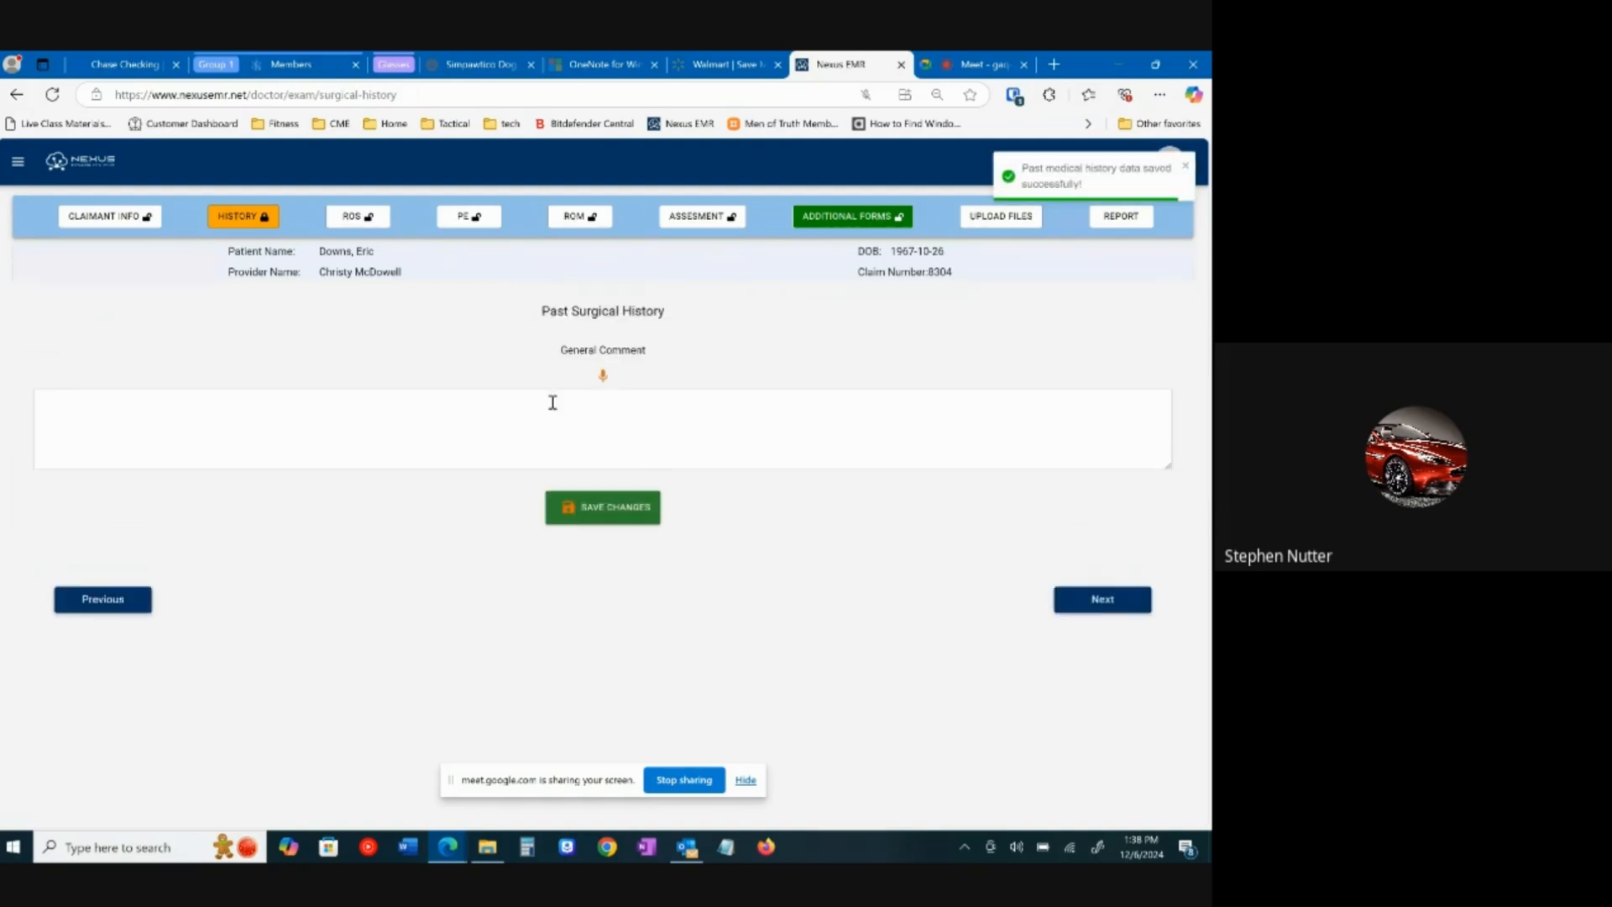
Step: Enter "Appy, BIH" as the Past Surgical History general comment
{"action": "left_click", "coordinate": [550, 404]}
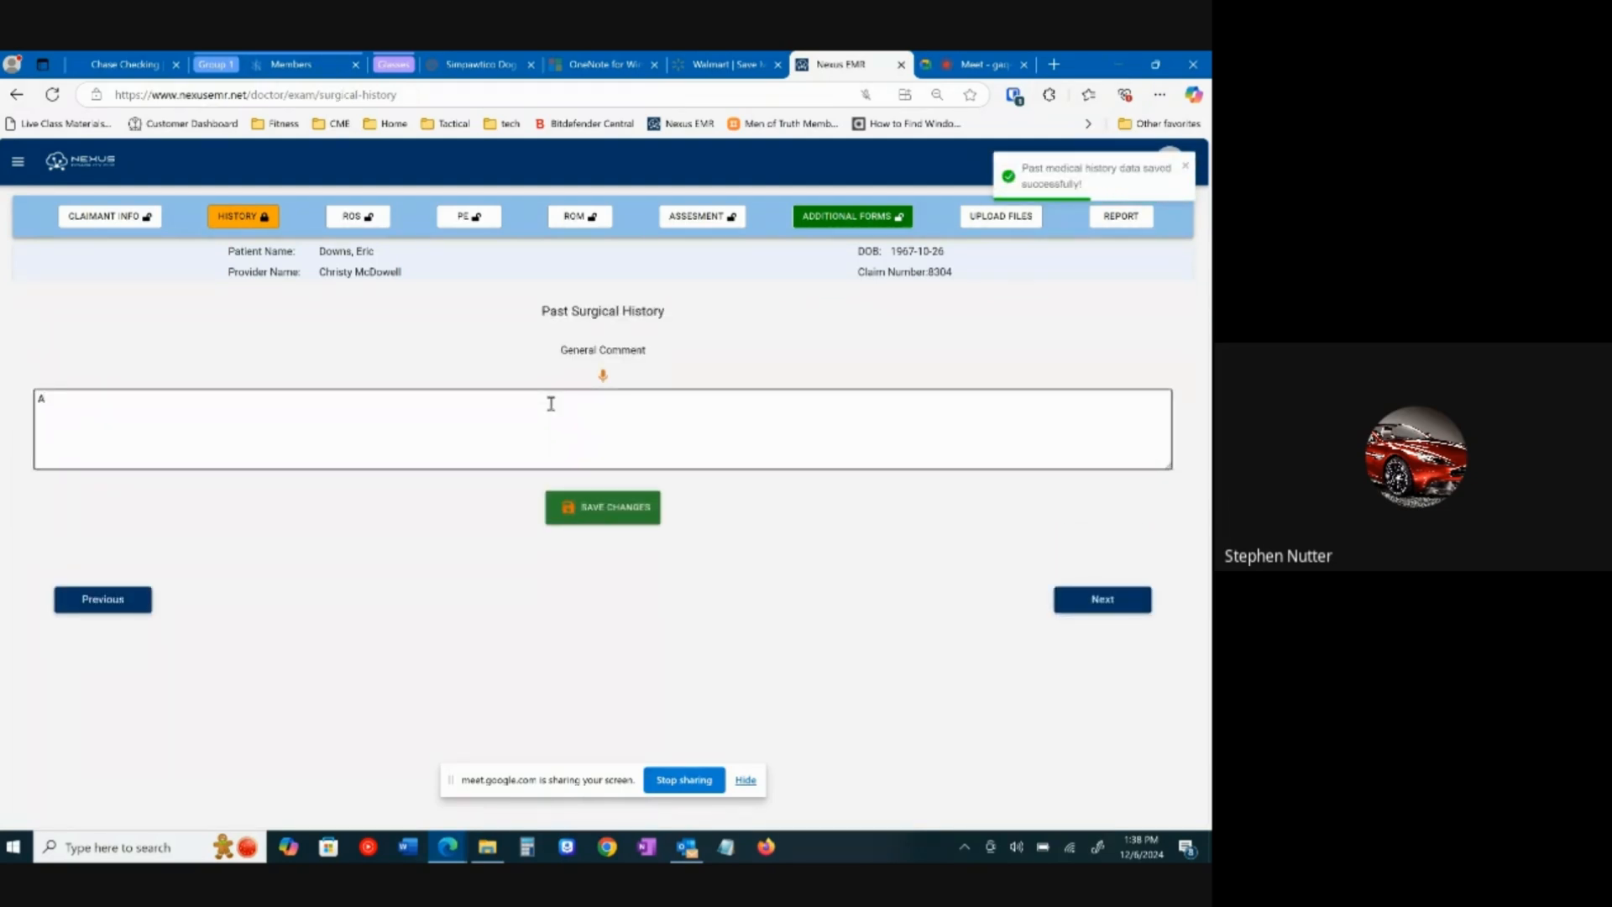
{"action": "type", "text": "App"}
{"action": "type", "text": "y"}
{"action": "type", "text": ", Bl"}
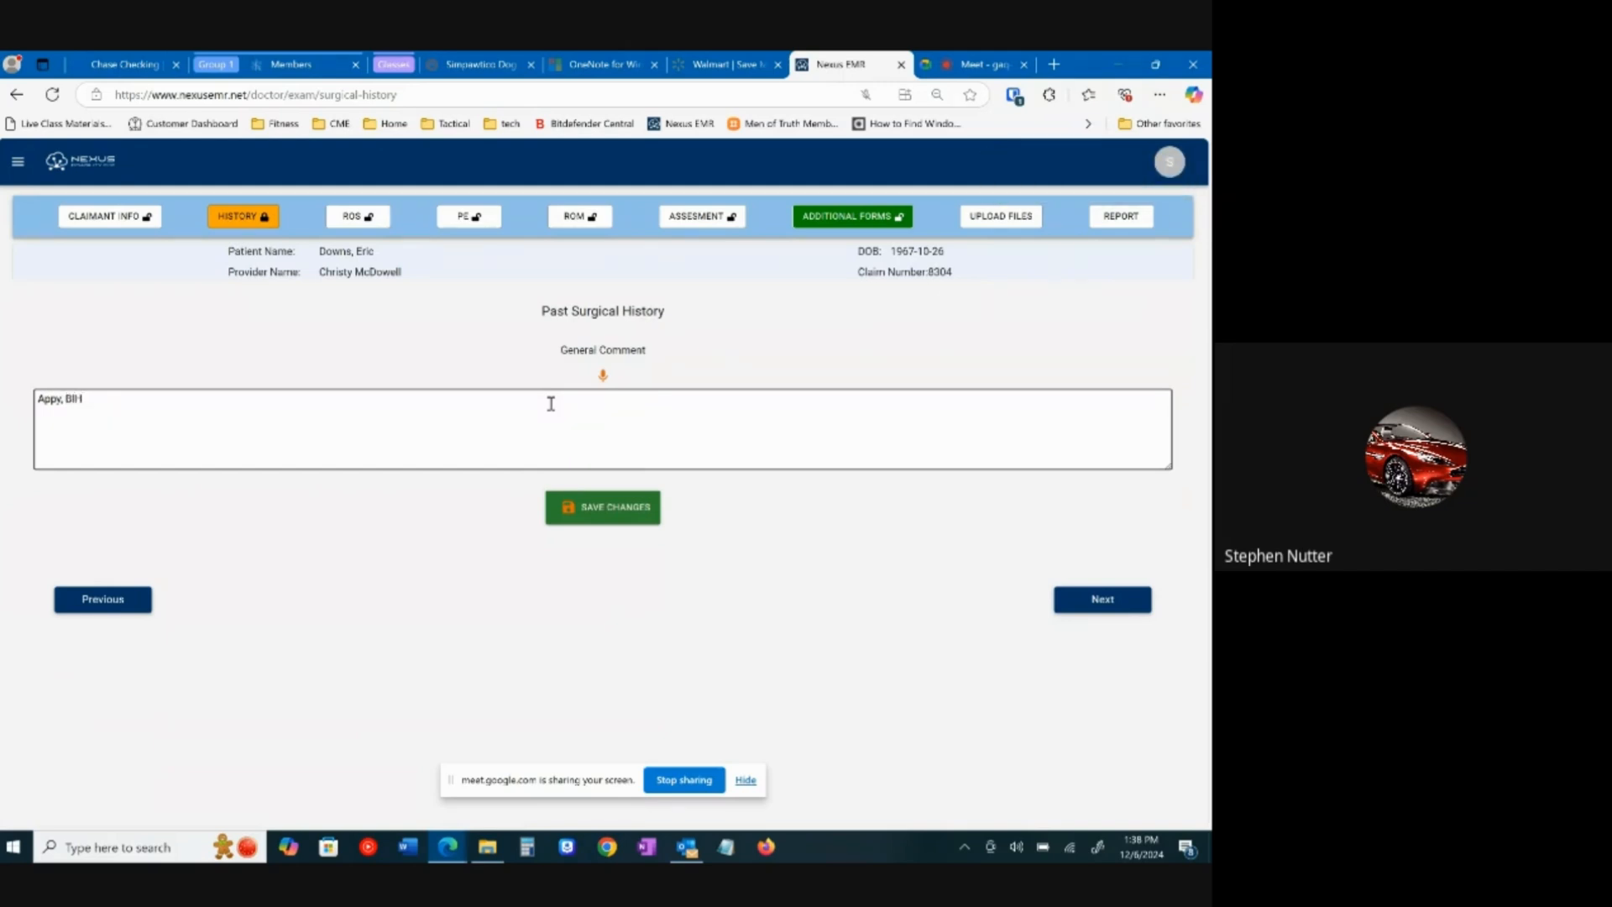
Step: In Social History, set unprescribed drug use to Yes, enter "cocaine" in the Other field, and save by proceeding to Medications
{"action": "left_click", "coordinate": [1090, 602]}
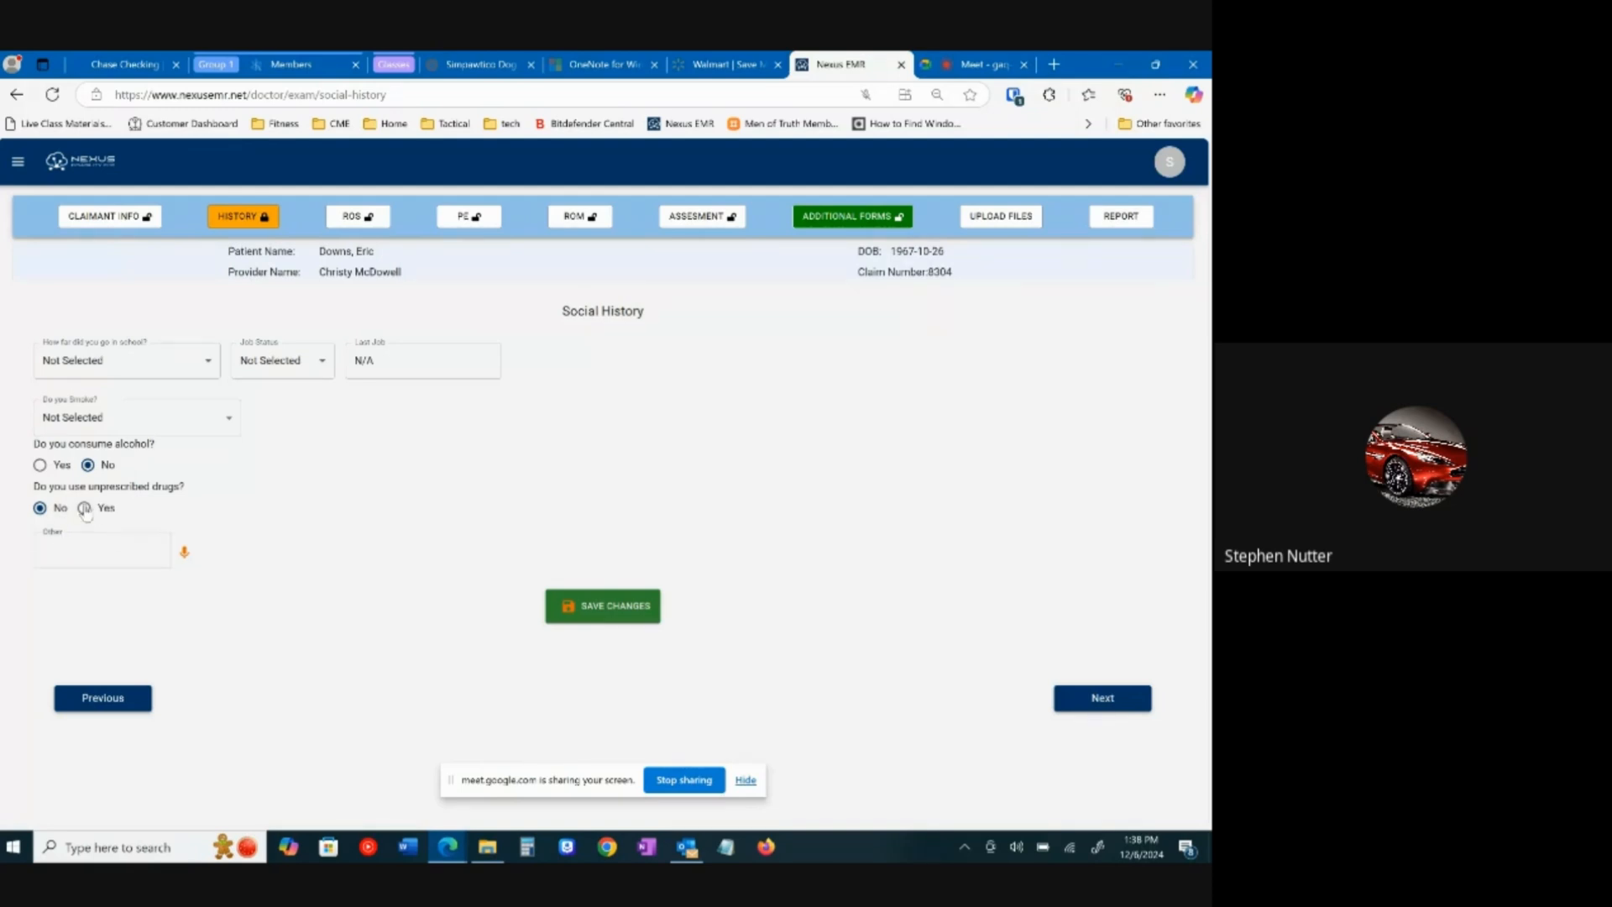
{"action": "left_click", "coordinate": [215, 374]}
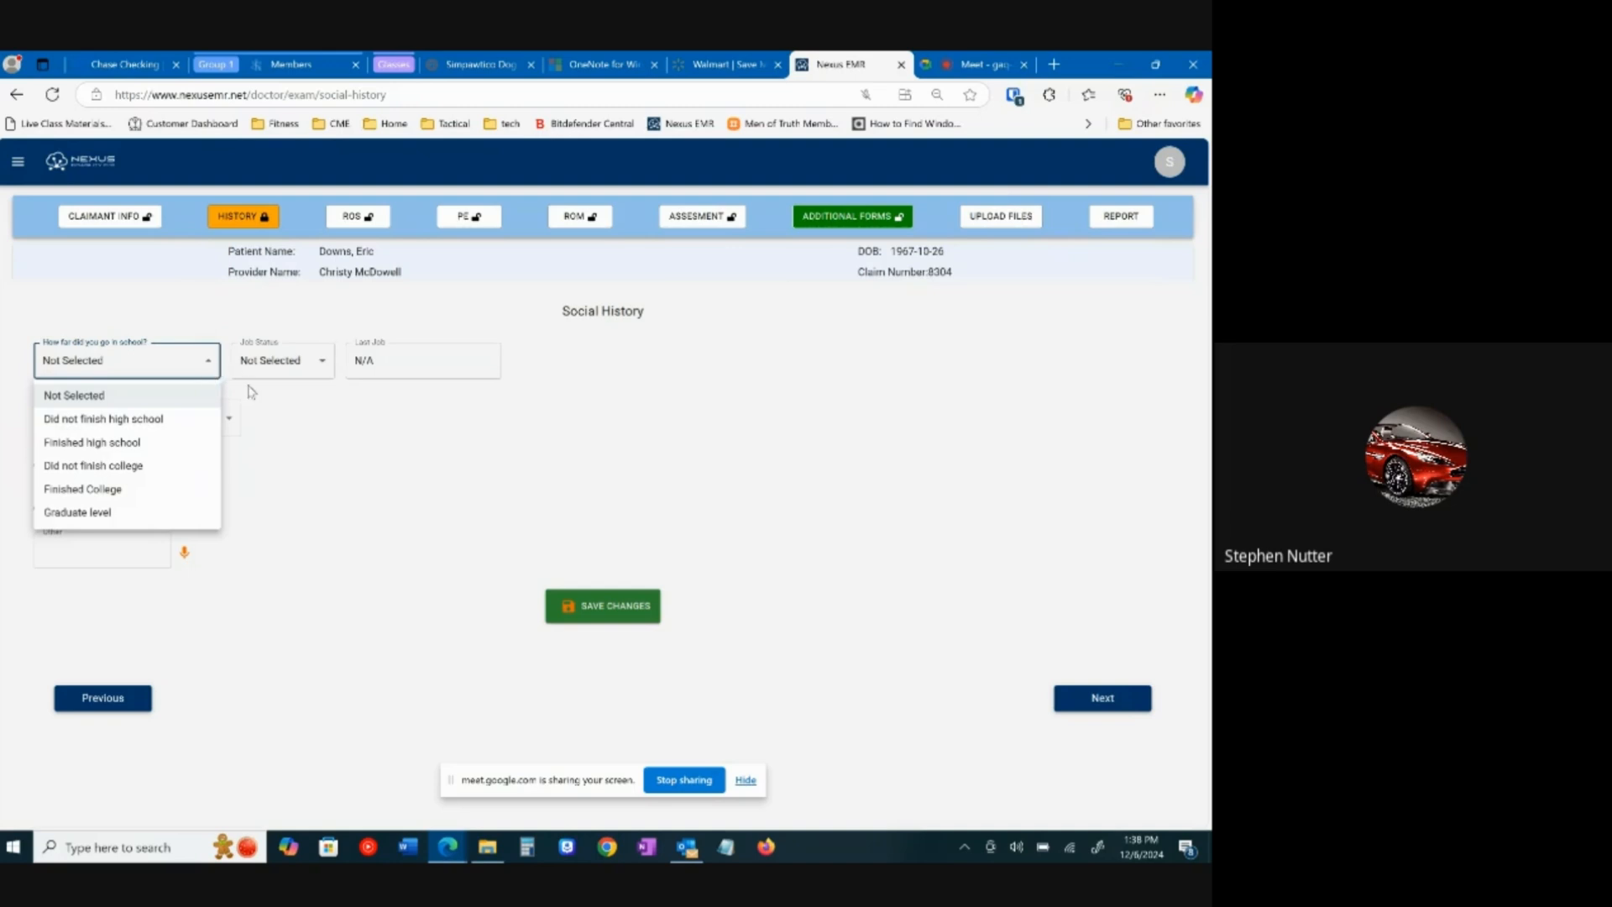
{"action": "left_click", "coordinate": [387, 470]}
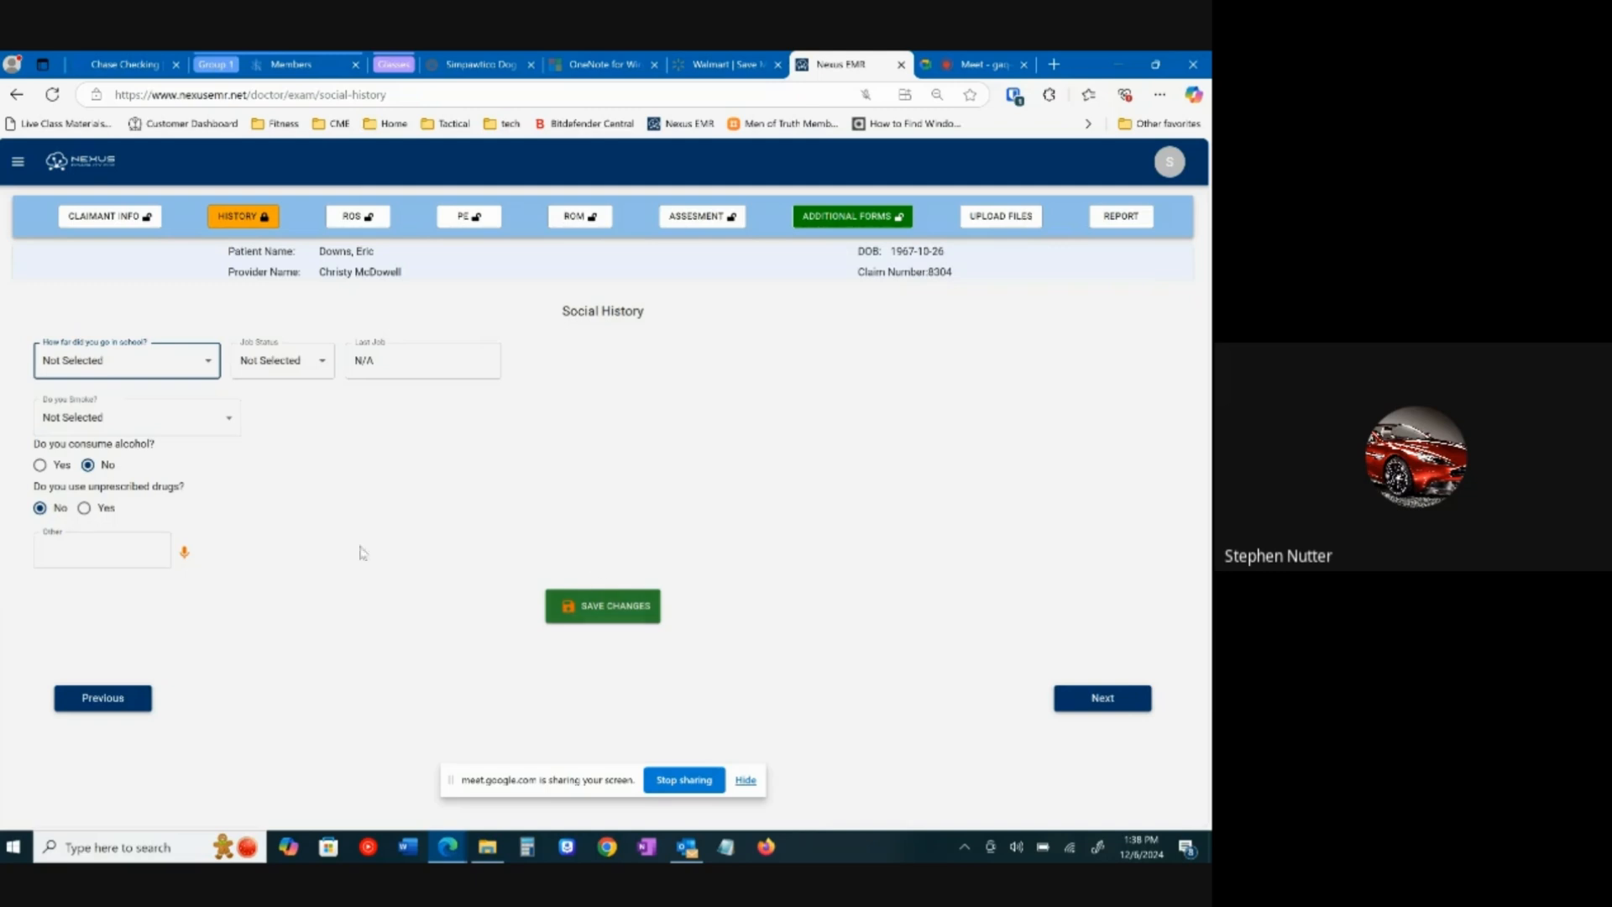
{"action": "left_click", "coordinate": [84, 507]}
{"action": "left_click", "coordinate": [103, 544]}
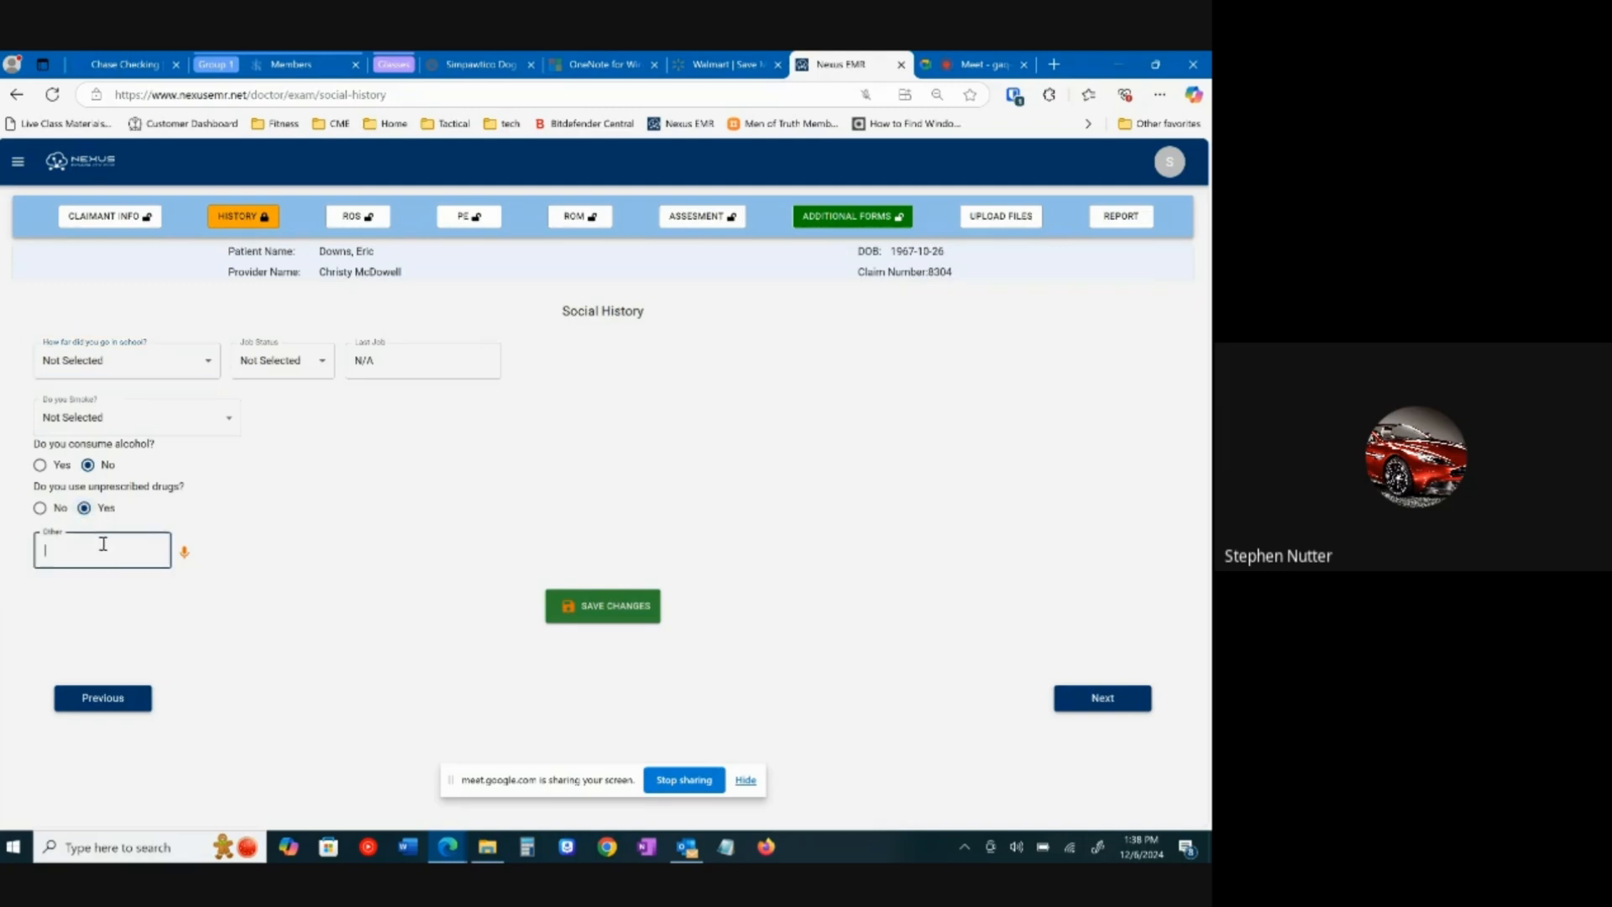
{"action": "type", "text": "cocaine"}
{"action": "left_click", "coordinate": [1117, 698]}
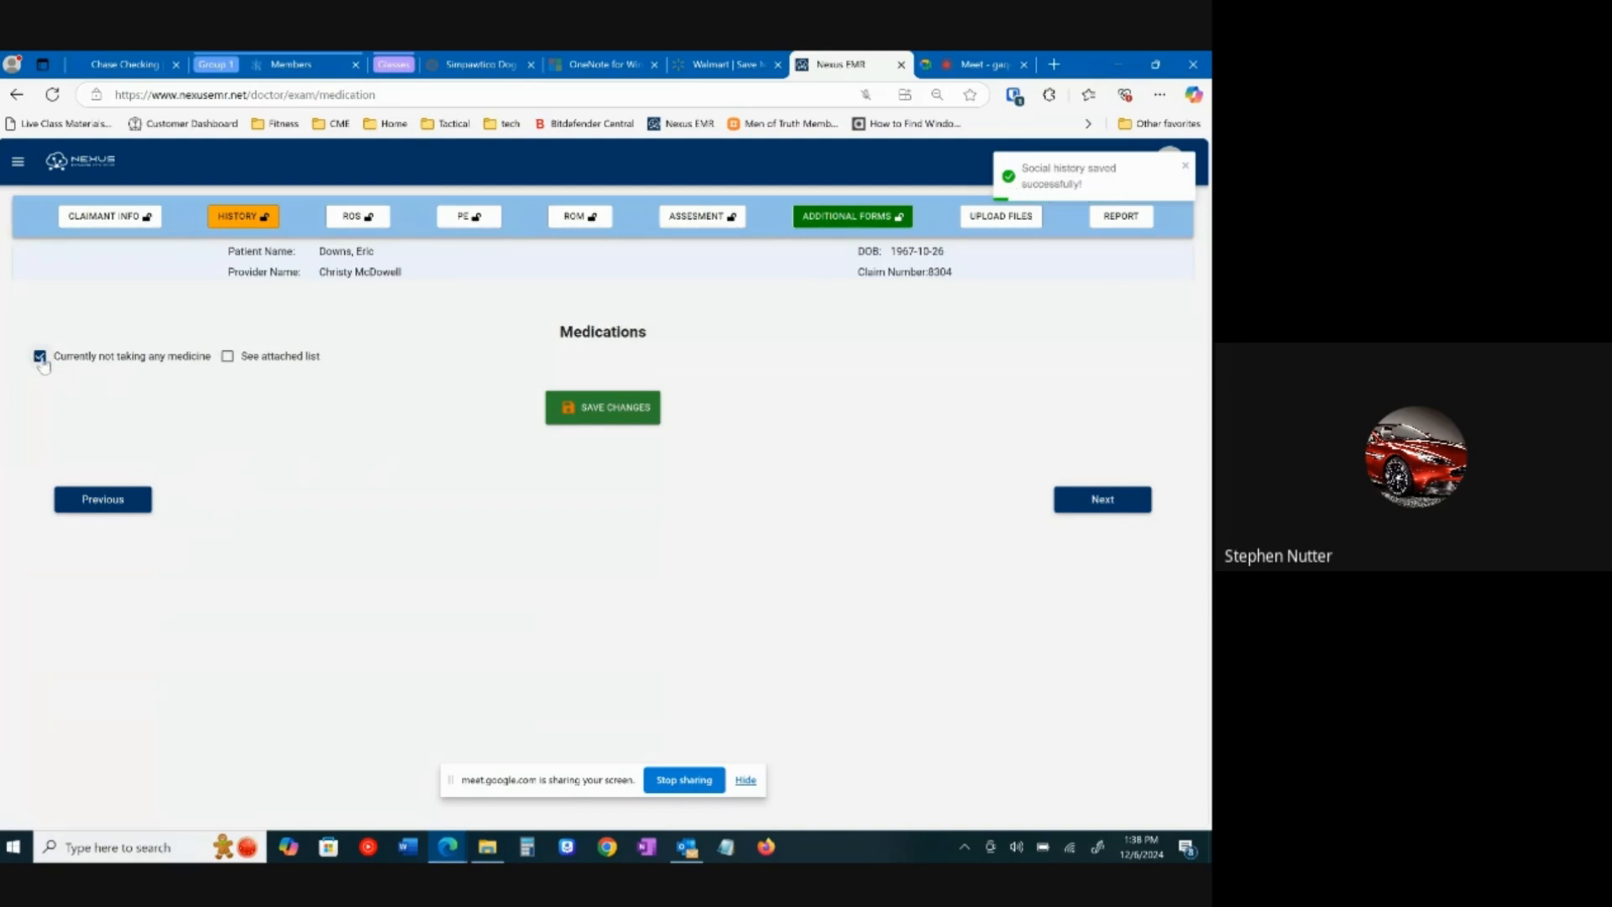
Step: Clear the option for currently not taking any medicine, select See attached list, and save by proceeding to Allergies
{"action": "left_click", "coordinate": [40, 357]}
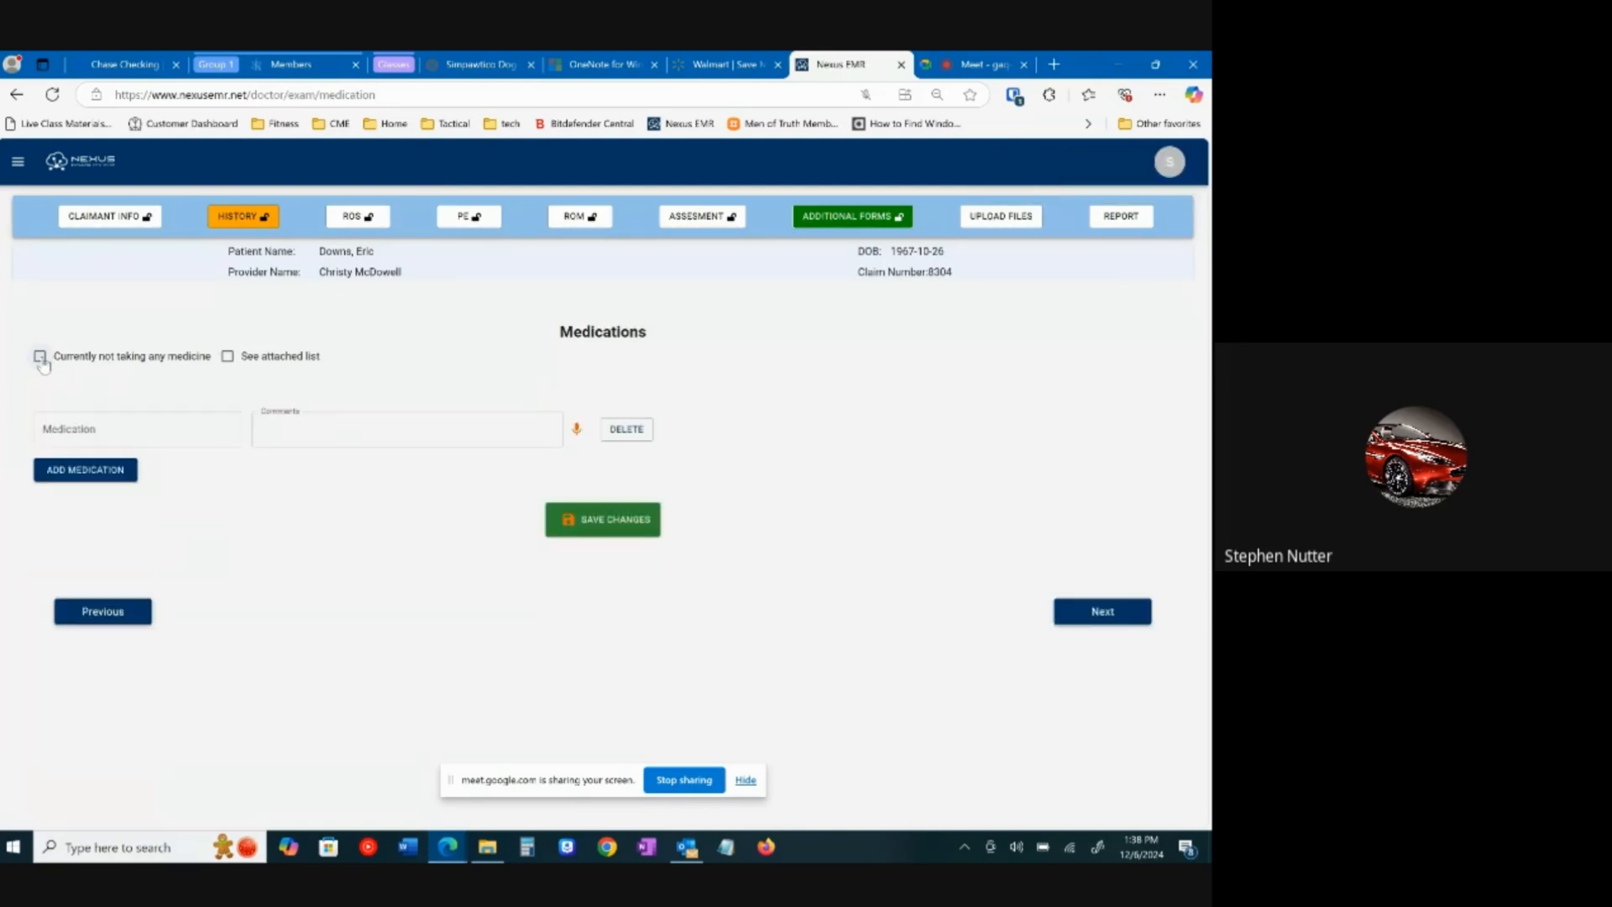
{"action": "left_click", "coordinate": [157, 430]}
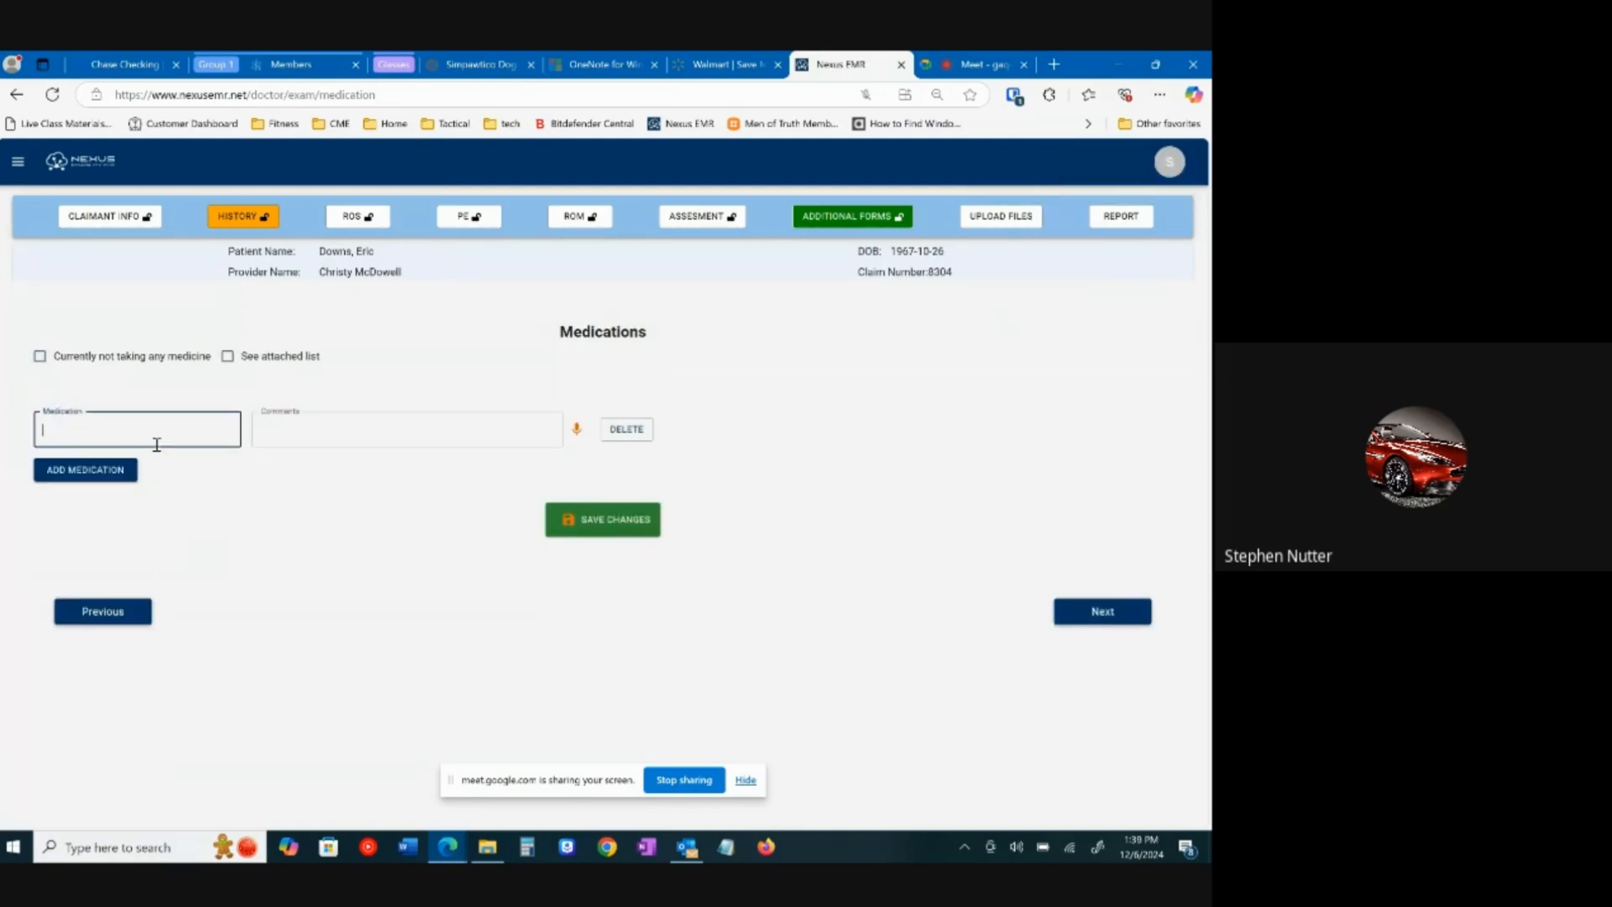
{"action": "left_click", "coordinate": [228, 357]}
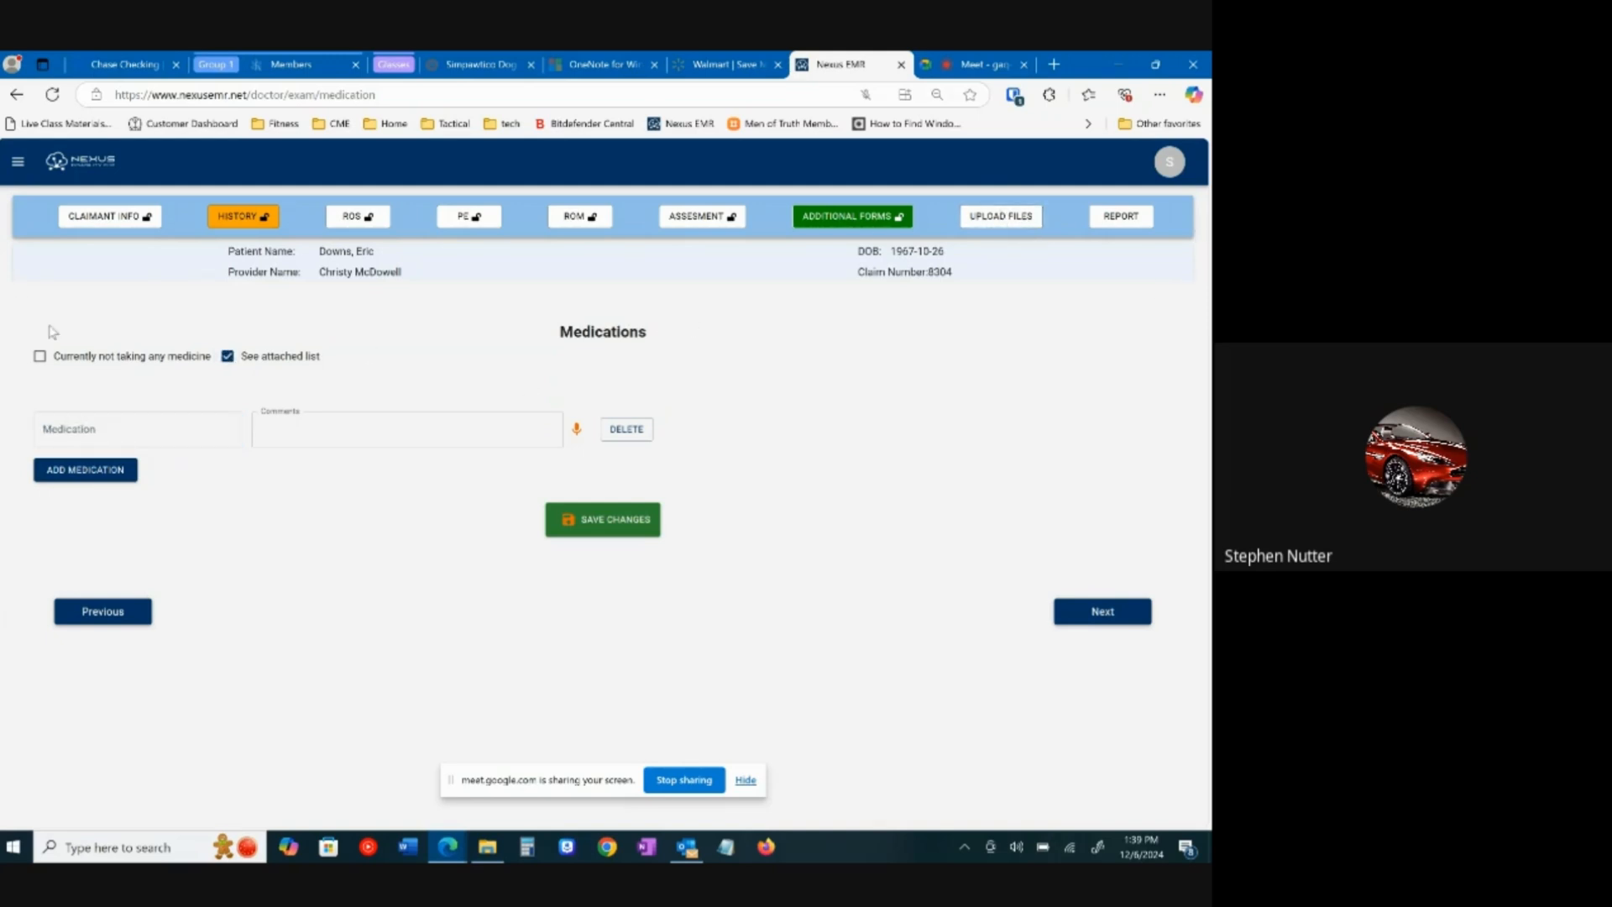
{"action": "left_click", "coordinate": [39, 358]}
{"action": "left_click", "coordinate": [1100, 603]}
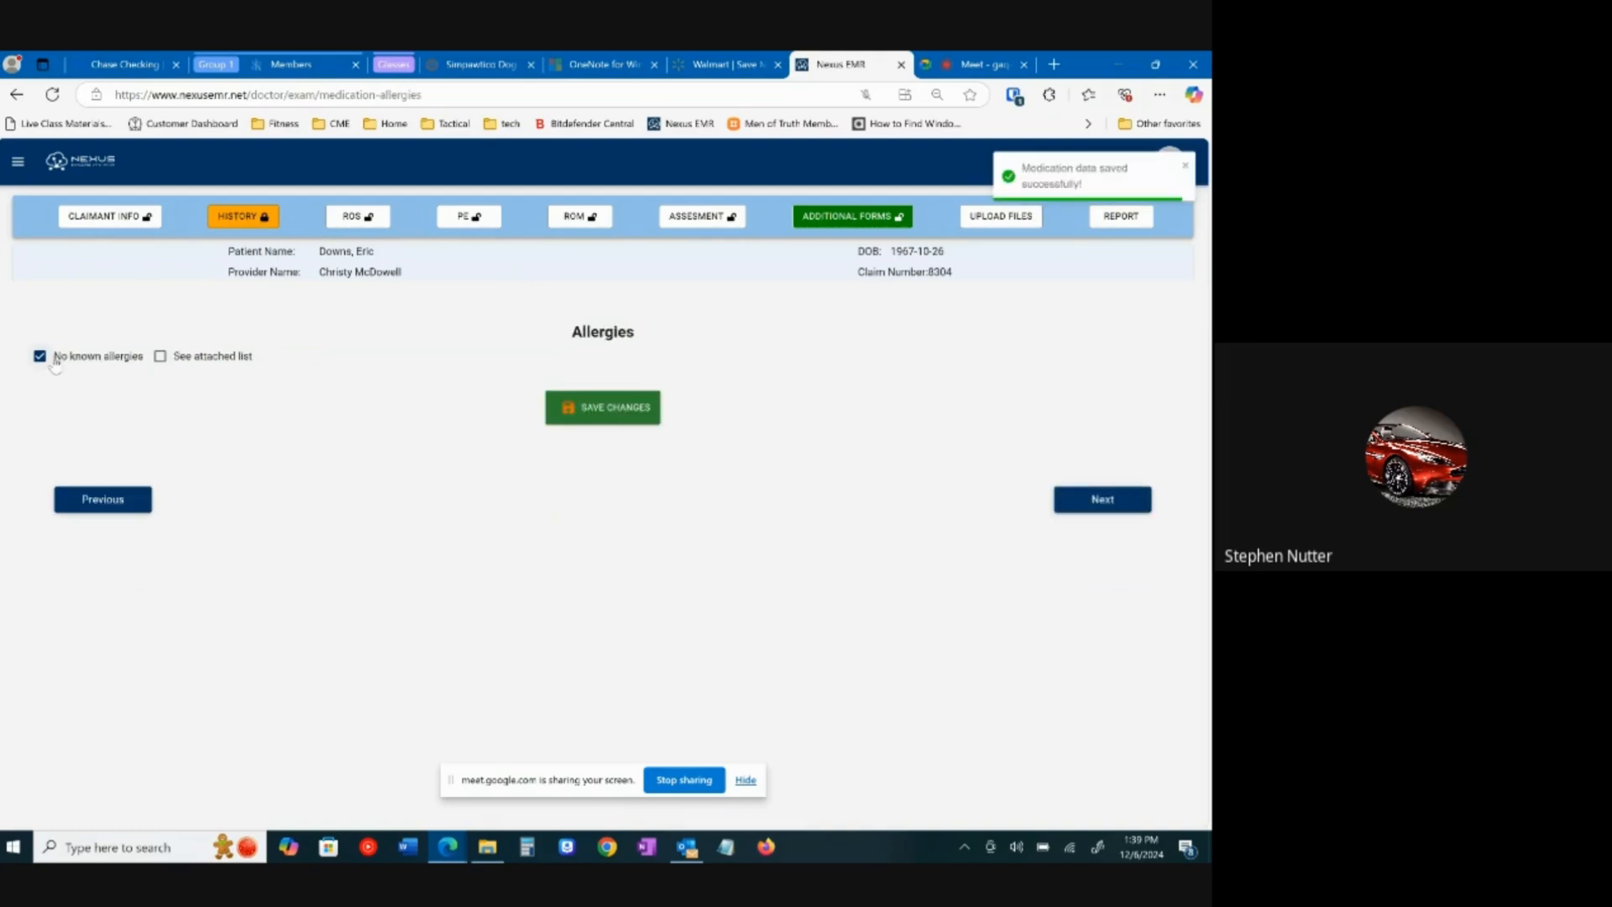
Step: Clear No known allergies, enter an allergen, and proceed to the Review of System
{"action": "left_click", "coordinate": [40, 359]}
{"action": "left_click", "coordinate": [41, 359]}
{"action": "left_click", "coordinate": [41, 357]}
{"action": "left_click", "coordinate": [99, 419]}
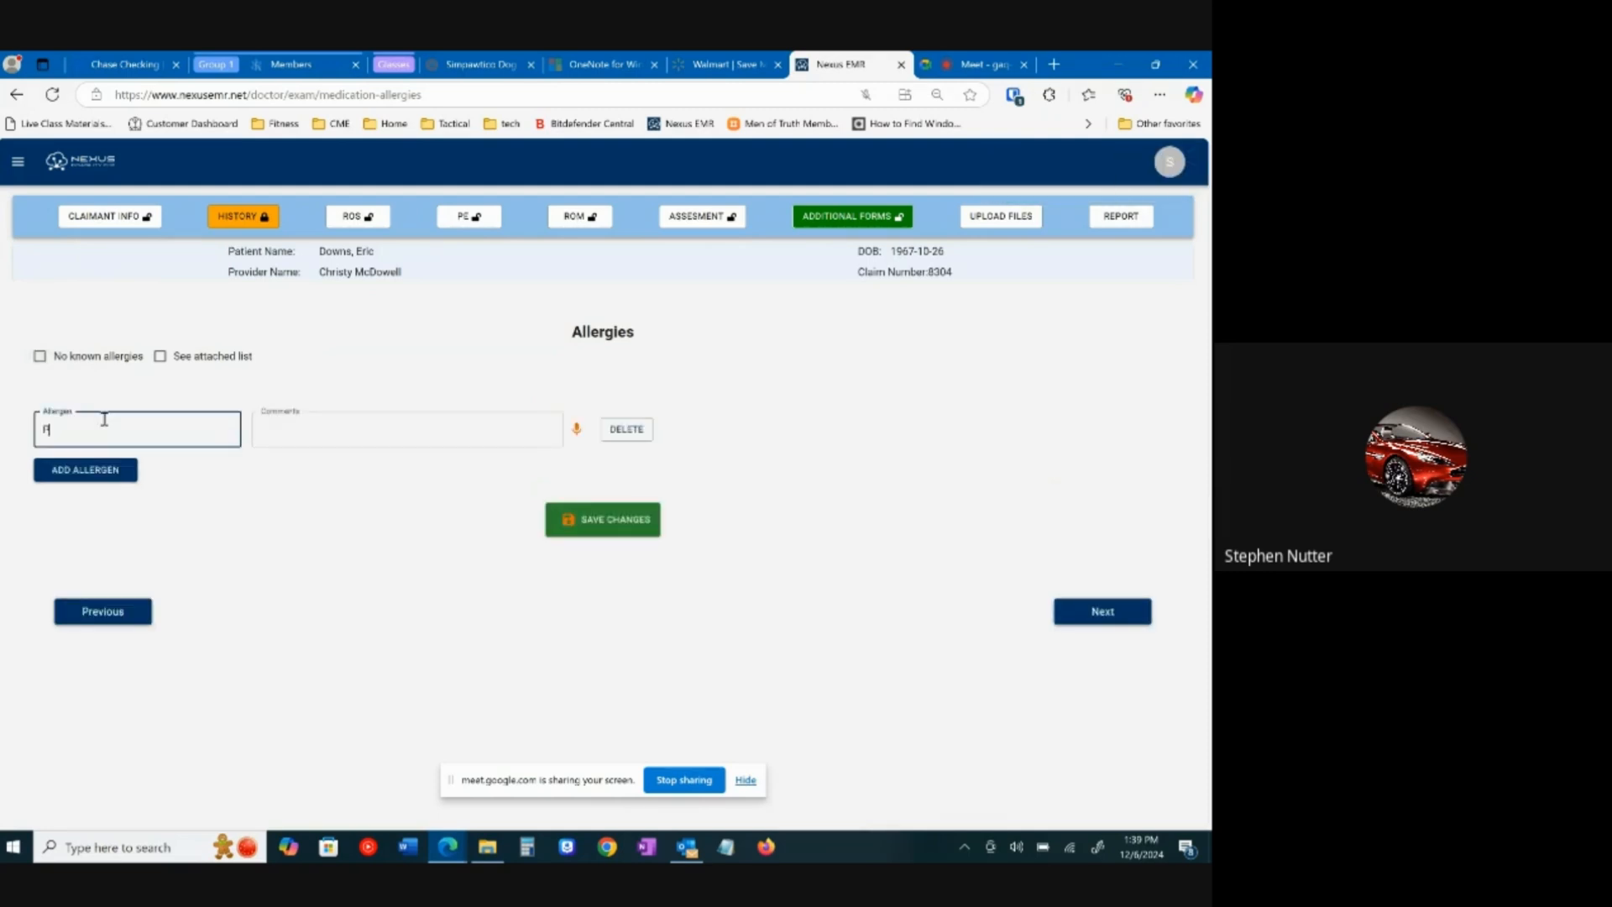
{"action": "left_click", "coordinate": [1104, 614]}
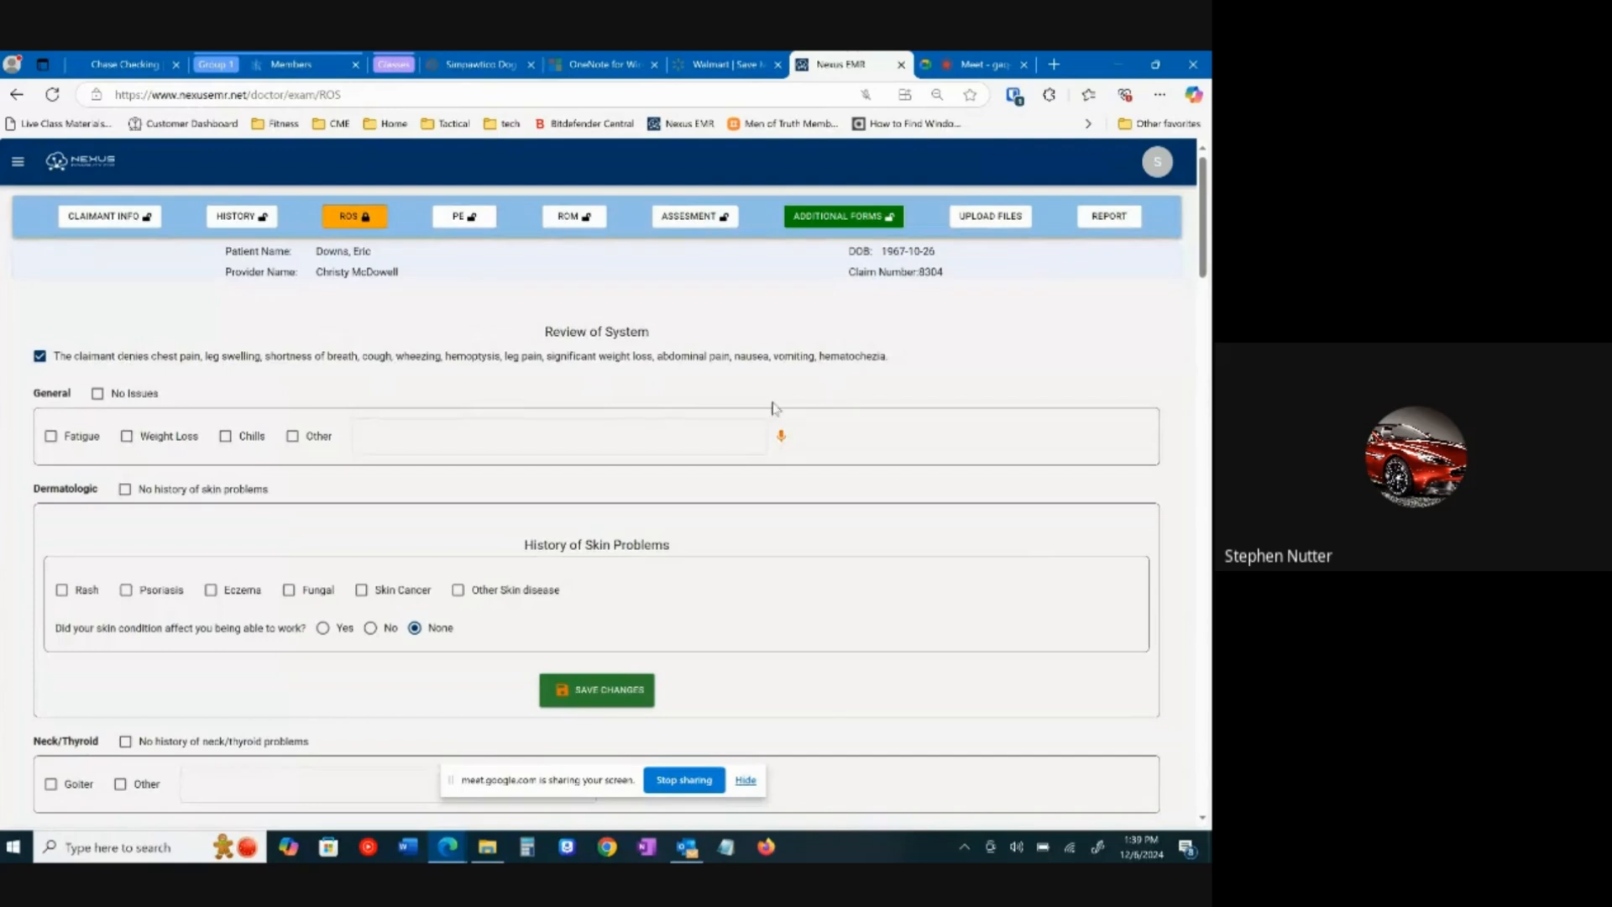
Step: Clear the general denial statement in the Review of System and mark Wheezing, Coughing and Hemoptysis under Pulmonary
{"action": "left_click", "coordinate": [40, 357]}
{"action": "scroll", "coordinate": [147, 412], "scroll_direction": "down", "scroll_amount": 2}
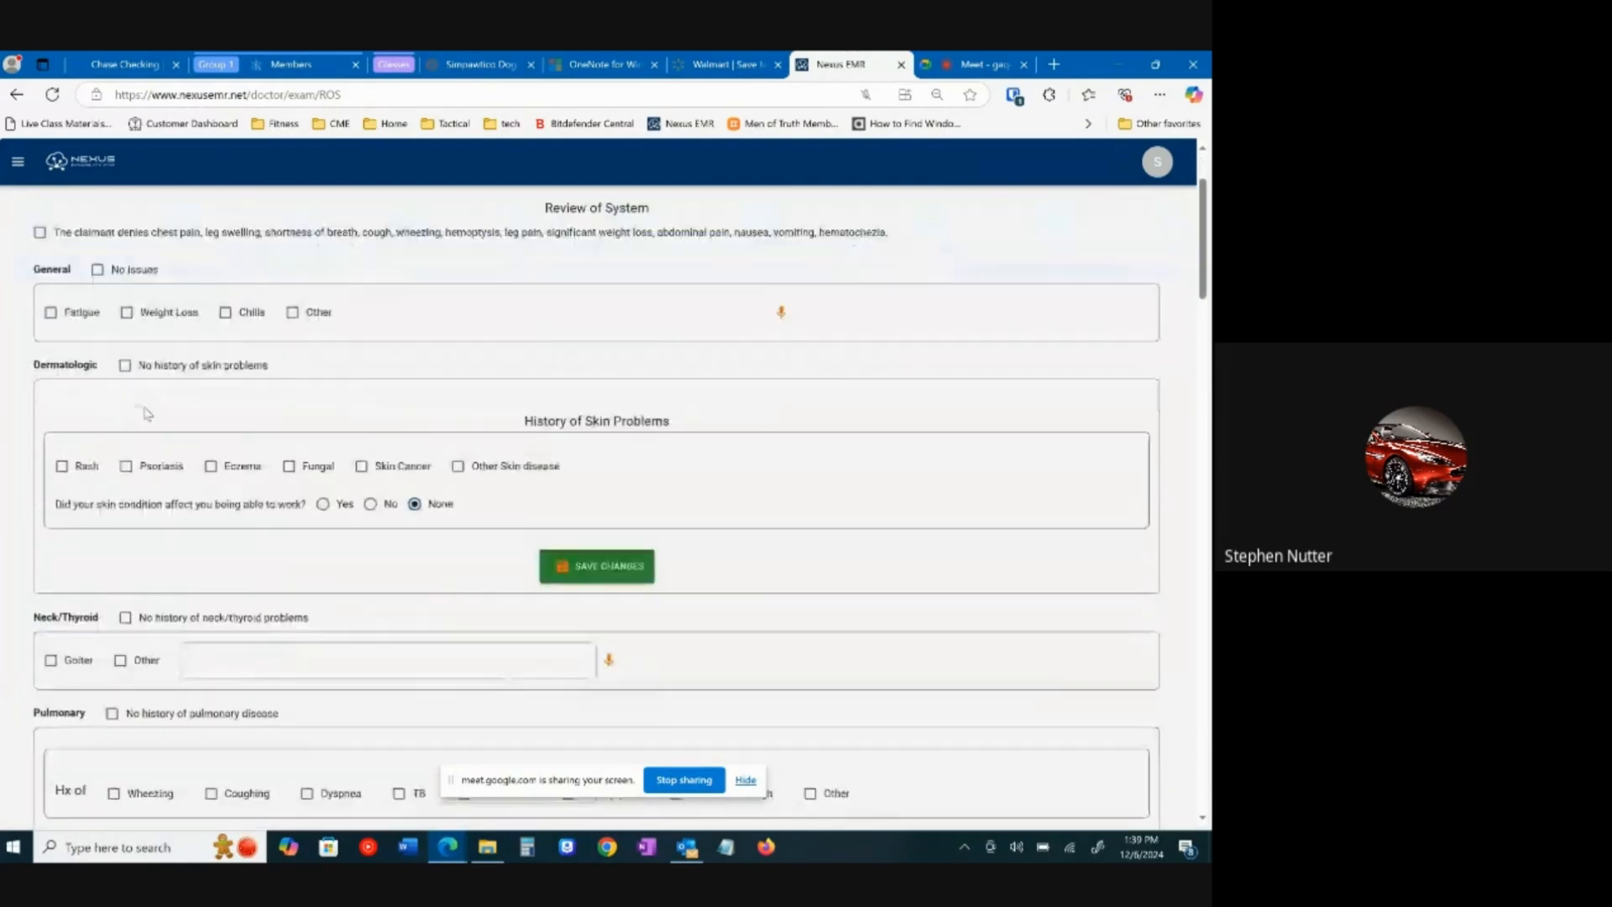
{"action": "scroll", "coordinate": [147, 412], "scroll_direction": "down", "scroll_amount": 3}
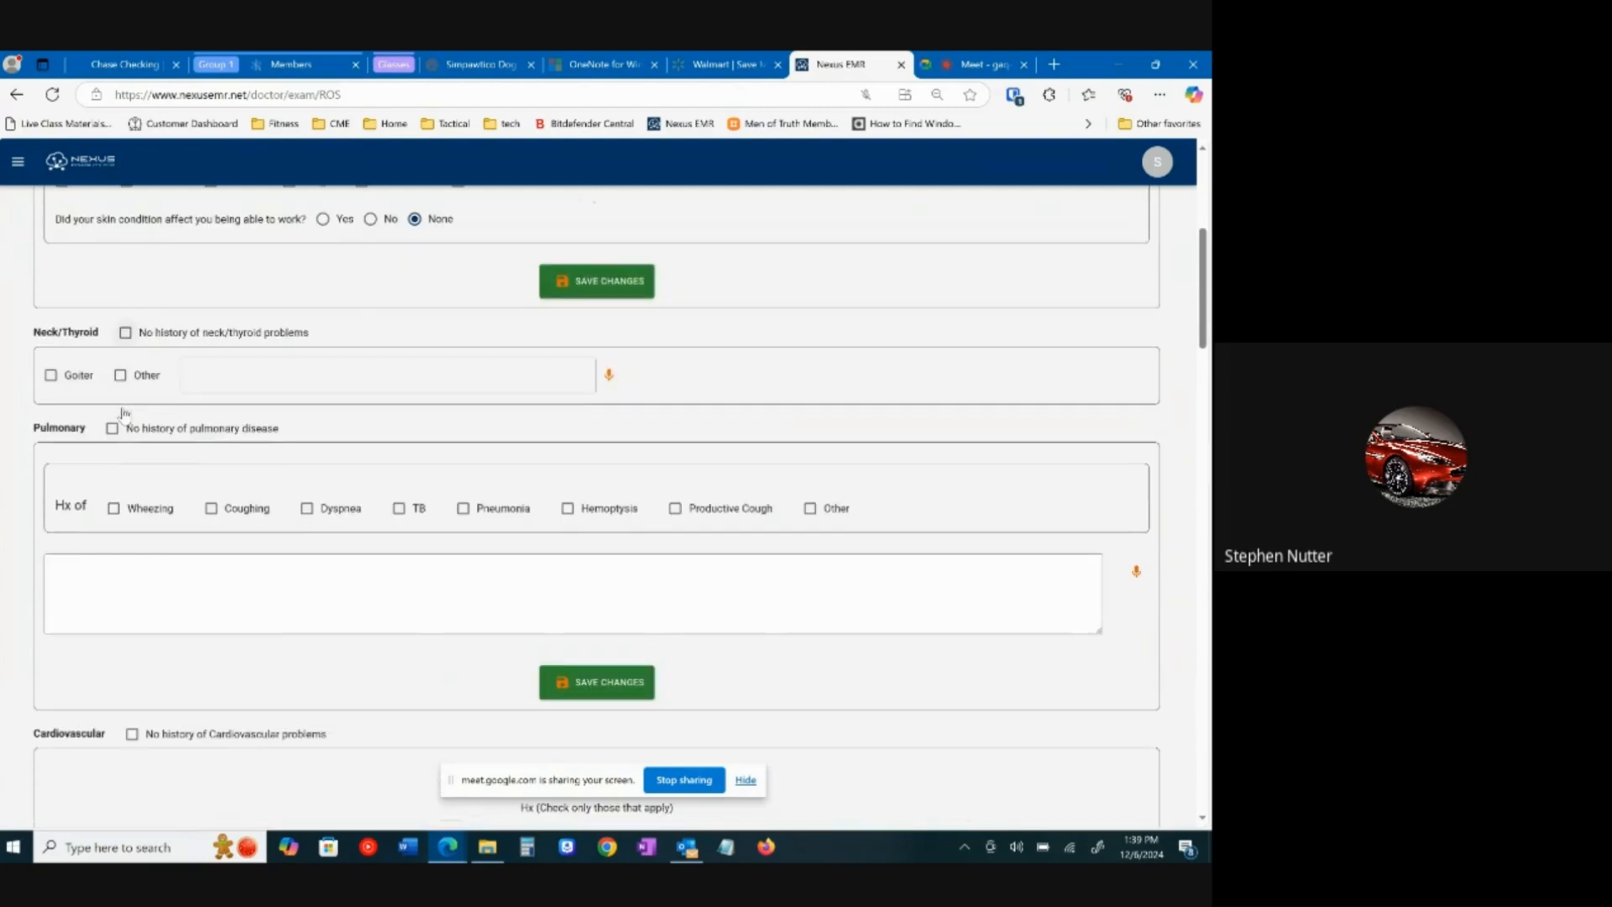
{"action": "left_click", "coordinate": [122, 510]}
{"action": "left_click", "coordinate": [211, 509]}
{"action": "left_click", "coordinate": [564, 510]}
Step: Mark Chest pain under Cardiovascular, and Vomiting and Nausea under the history of digestive problems
{"action": "scroll", "coordinate": [495, 575], "scroll_direction": "down", "scroll_amount": 5}
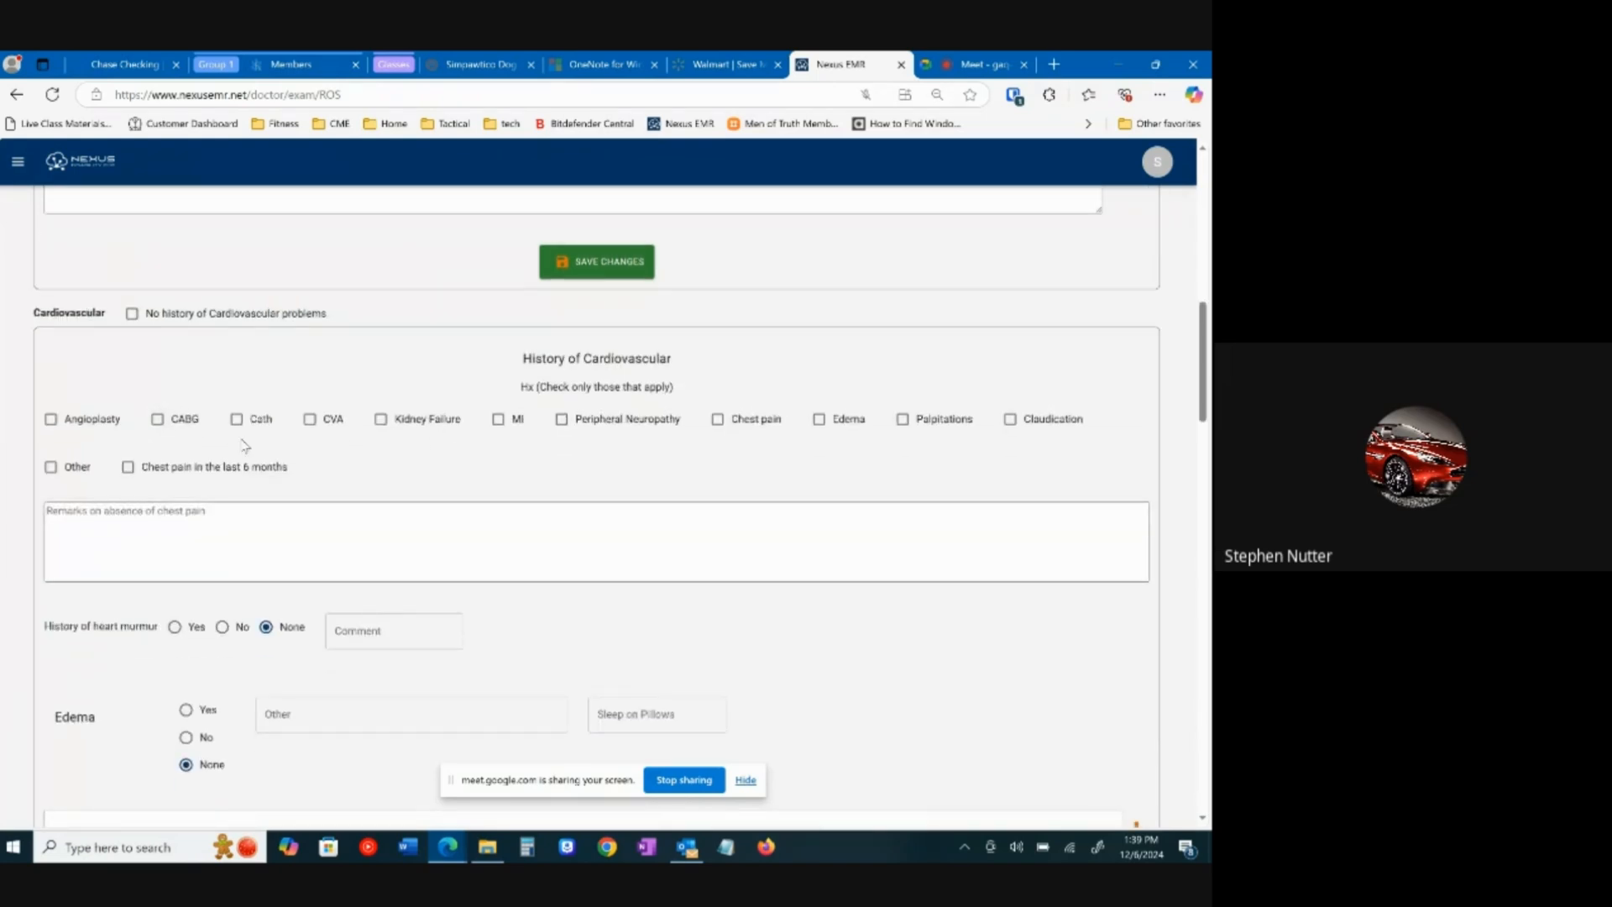
{"action": "left_click", "coordinate": [718, 421]}
{"action": "scroll", "coordinate": [517, 550], "scroll_direction": "down", "scroll_amount": 7}
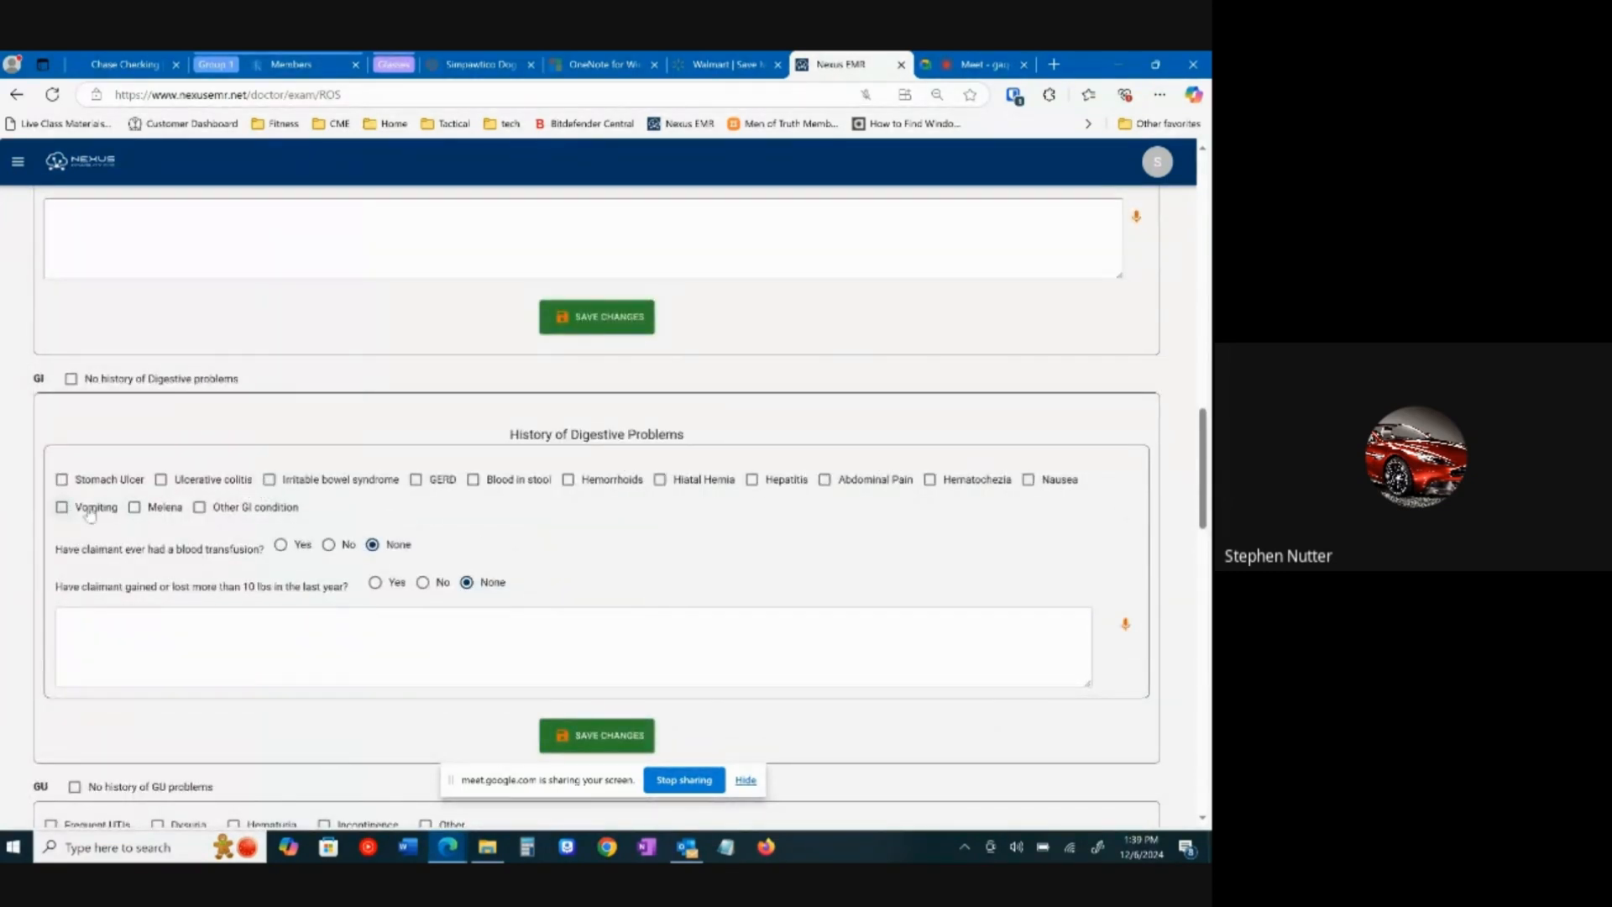
{"action": "left_click", "coordinate": [61, 507]}
{"action": "left_click", "coordinate": [1028, 479]}
Step: Mark no history of GU problems and save the Review of System by proceeding to Vital Signs
{"action": "scroll", "coordinate": [633, 597], "scroll_direction": "down", "scroll_amount": 5}
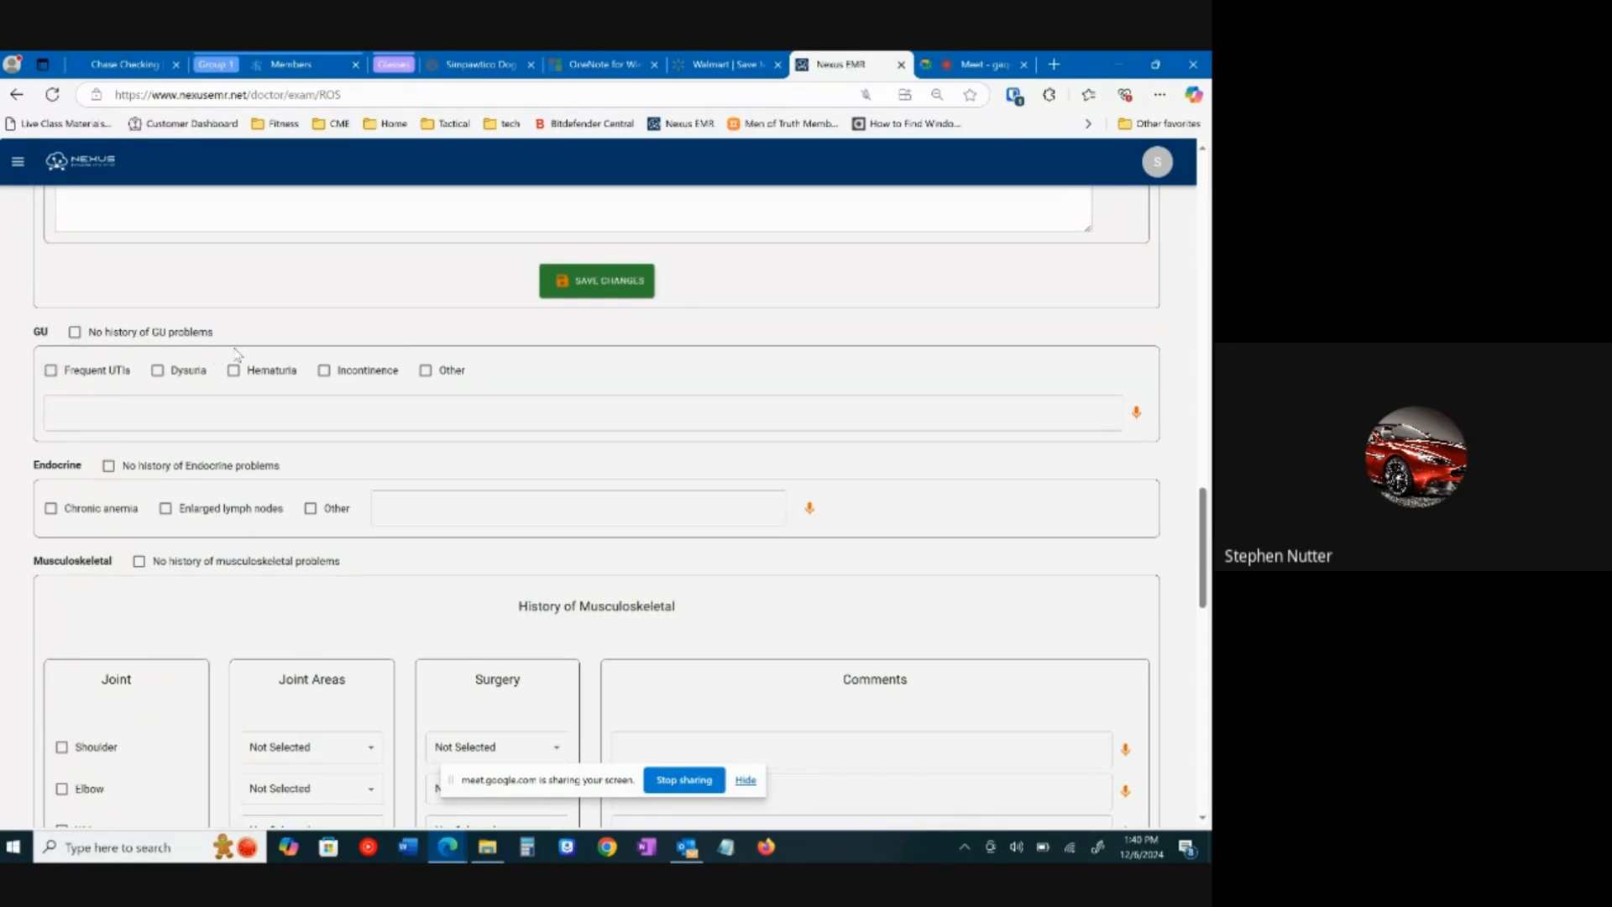
{"action": "scroll", "coordinate": [73, 385], "scroll_direction": "up", "scroll_amount": 1}
{"action": "left_click", "coordinate": [74, 385]}
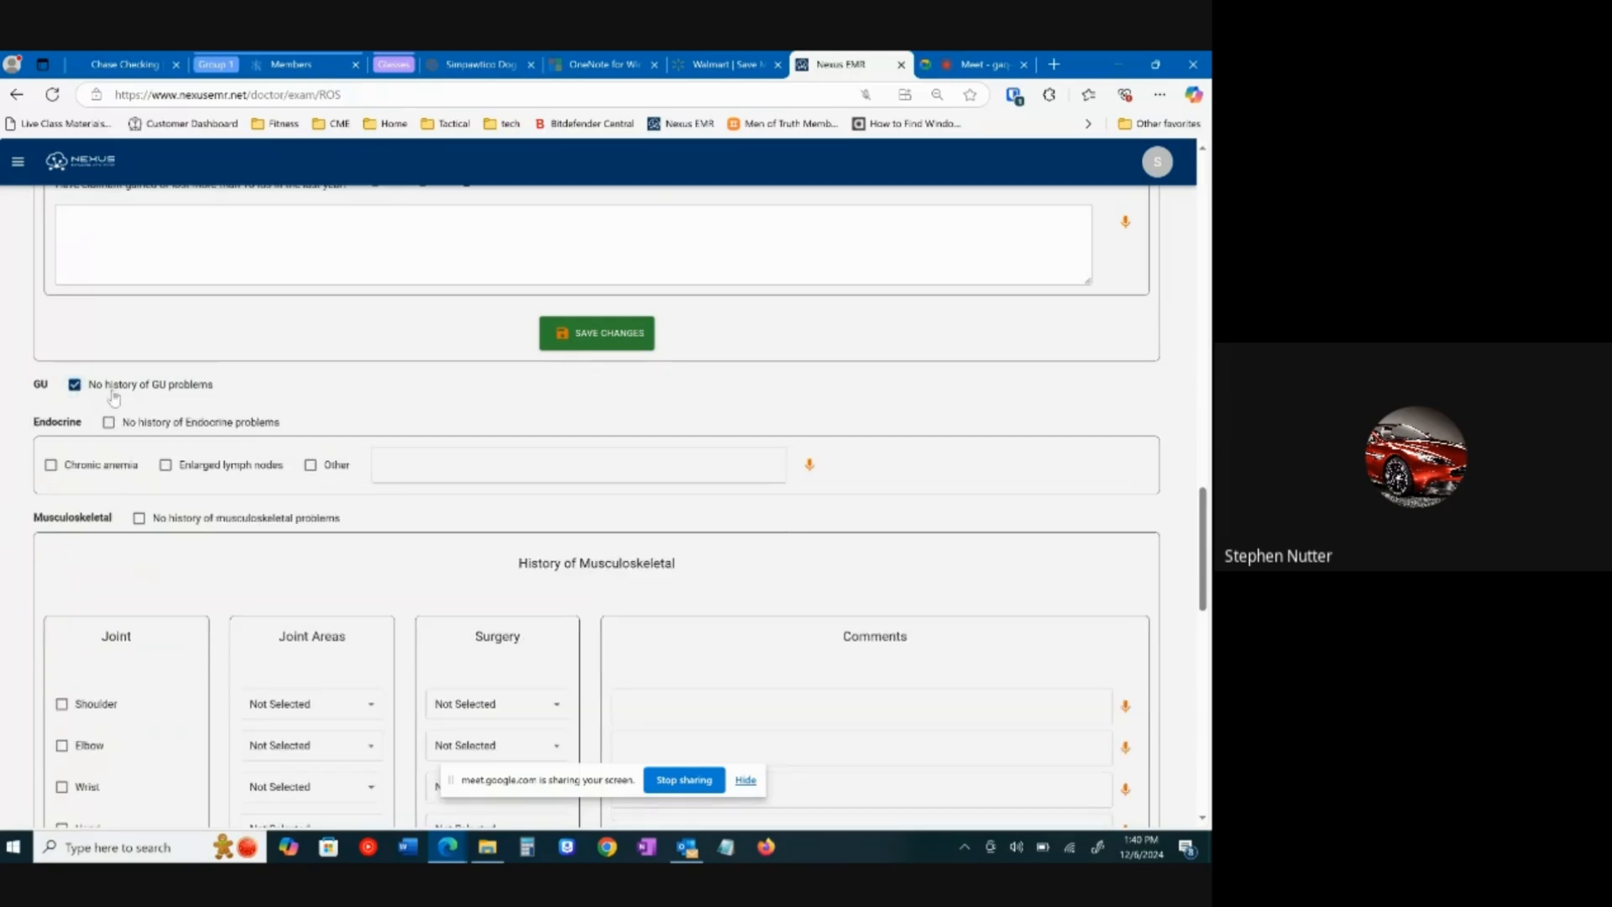
{"action": "scroll", "coordinate": [322, 420], "scroll_direction": "down", "scroll_amount": 10}
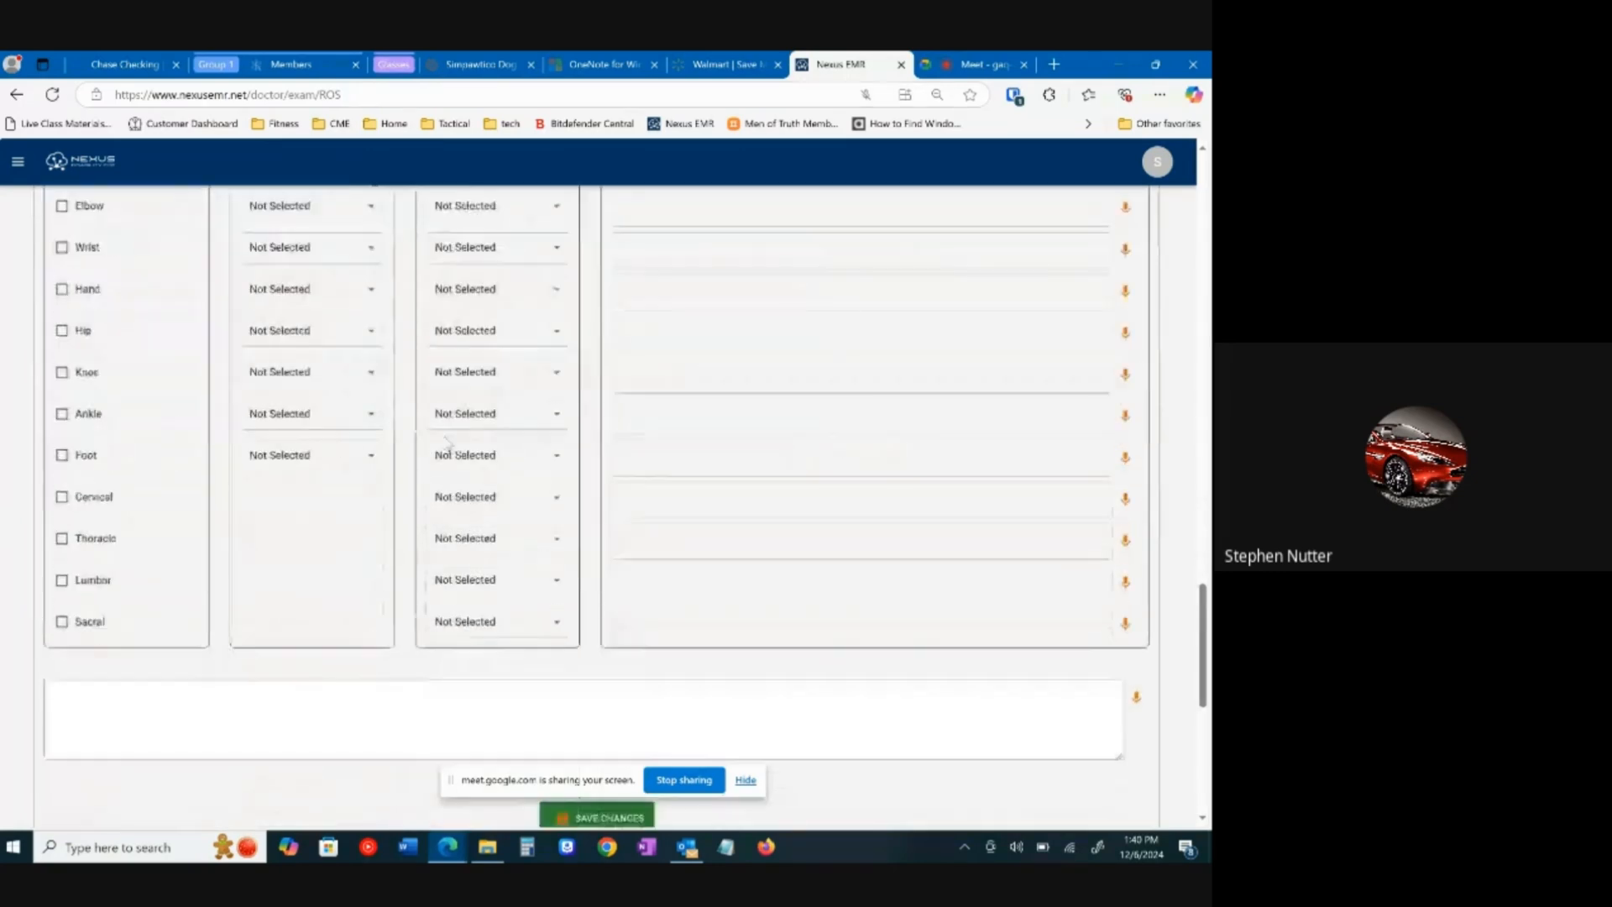
{"action": "scroll", "coordinate": [745, 621], "scroll_direction": "down", "scroll_amount": 2}
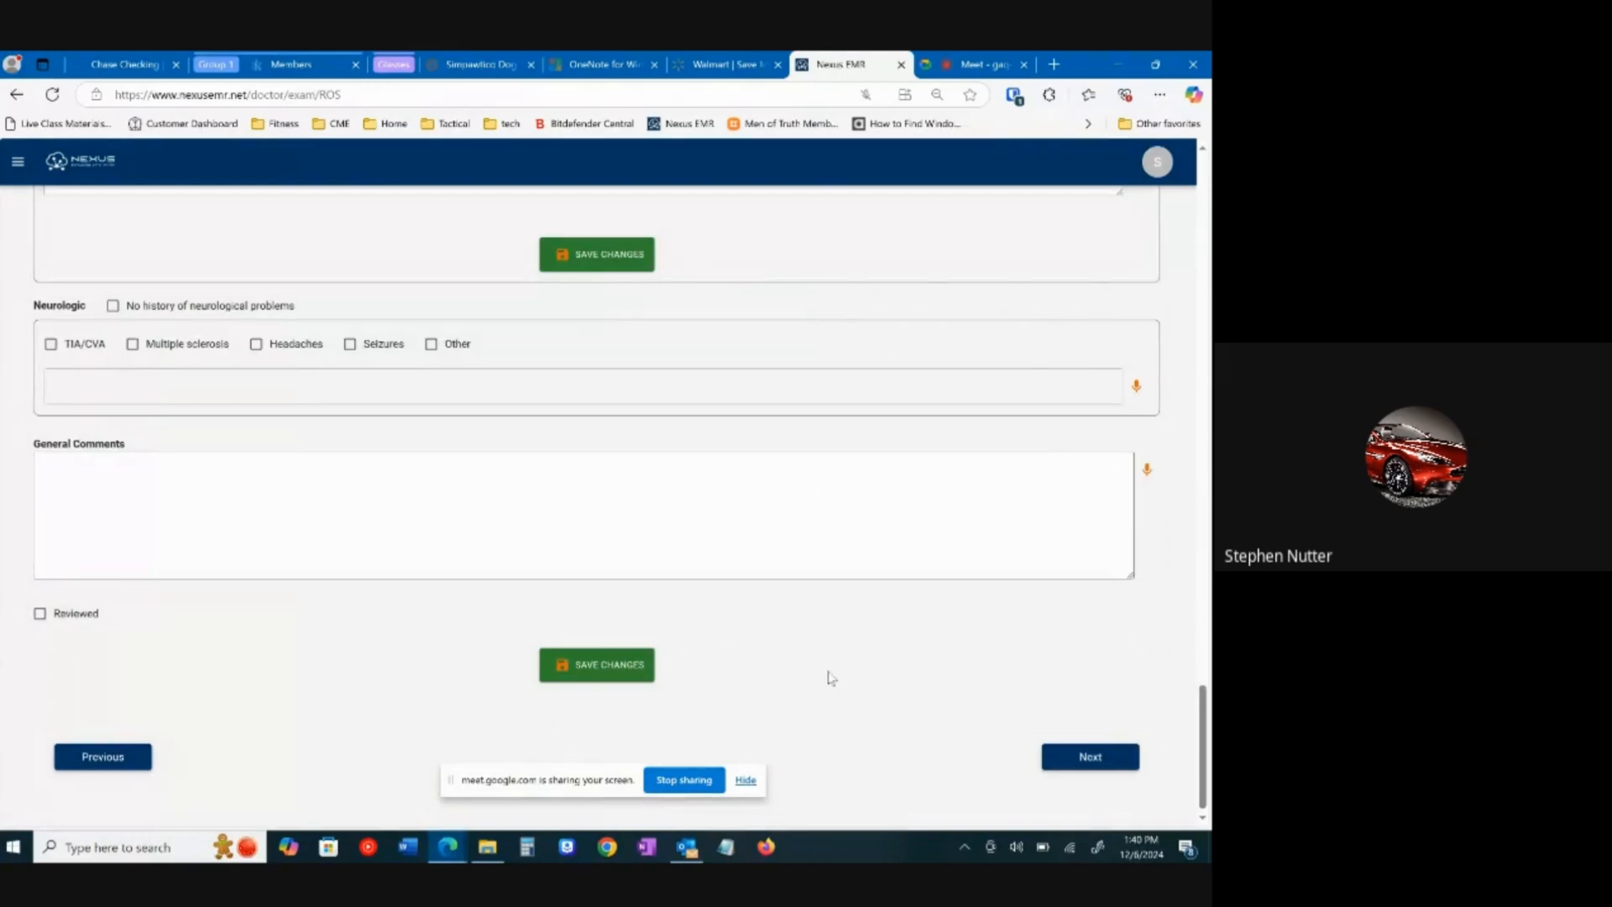
{"action": "left_click", "coordinate": [1081, 760]}
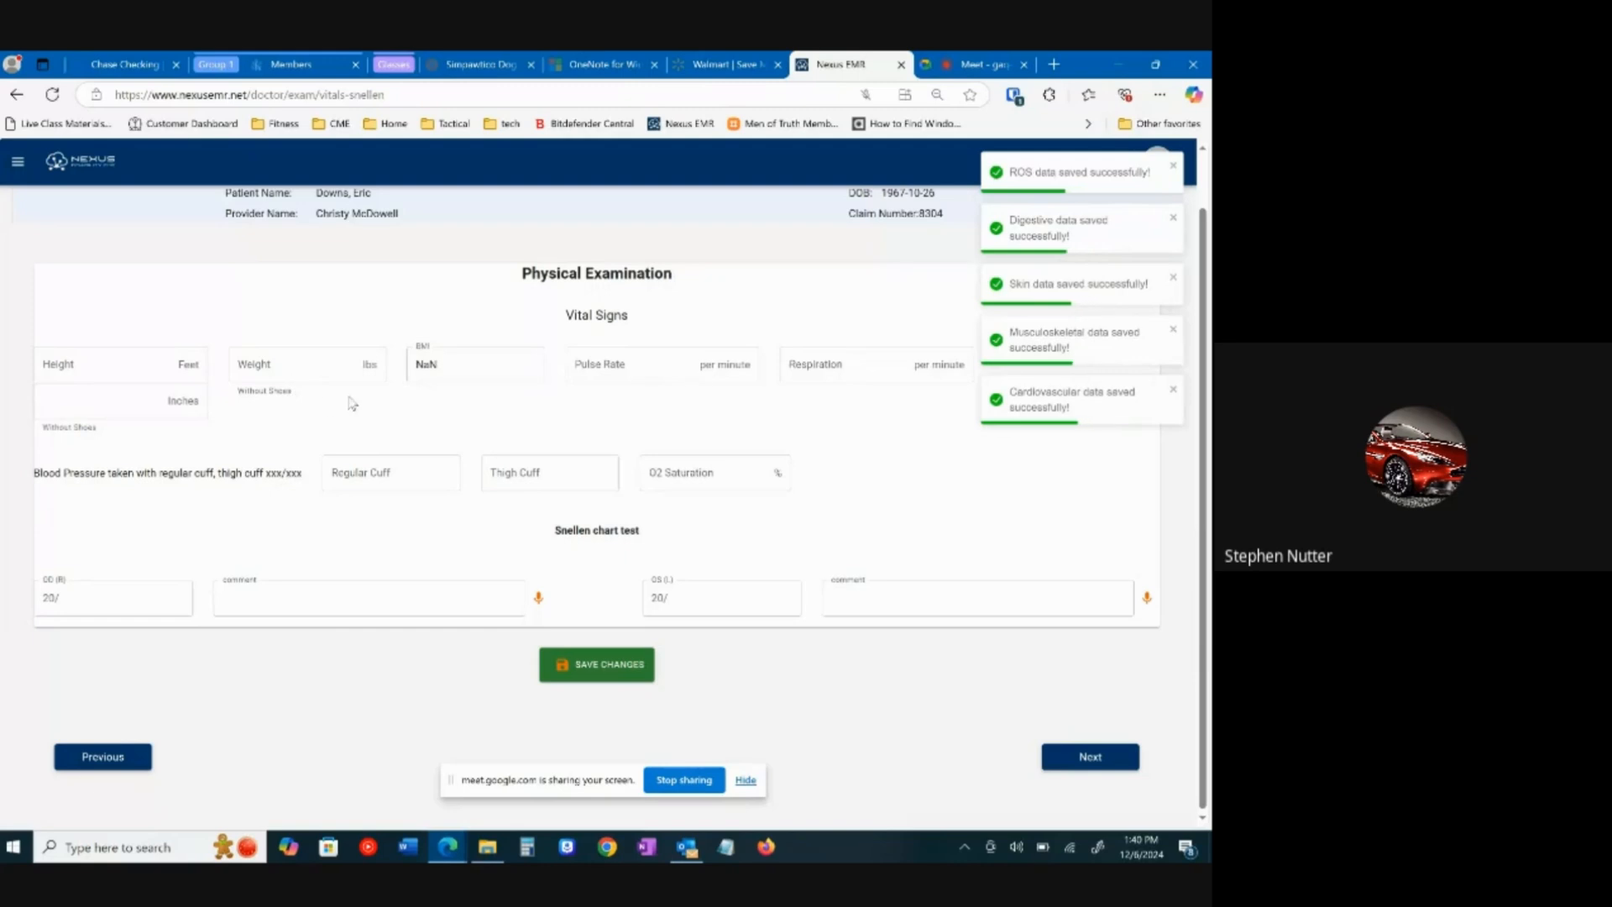
Step: Enter a height of 6 feet, a weight of 200 lbs and an O2 saturation of 97% in Vital Signs
{"action": "left_click", "coordinate": [152, 363]}
{"action": "type", "text": "6"}
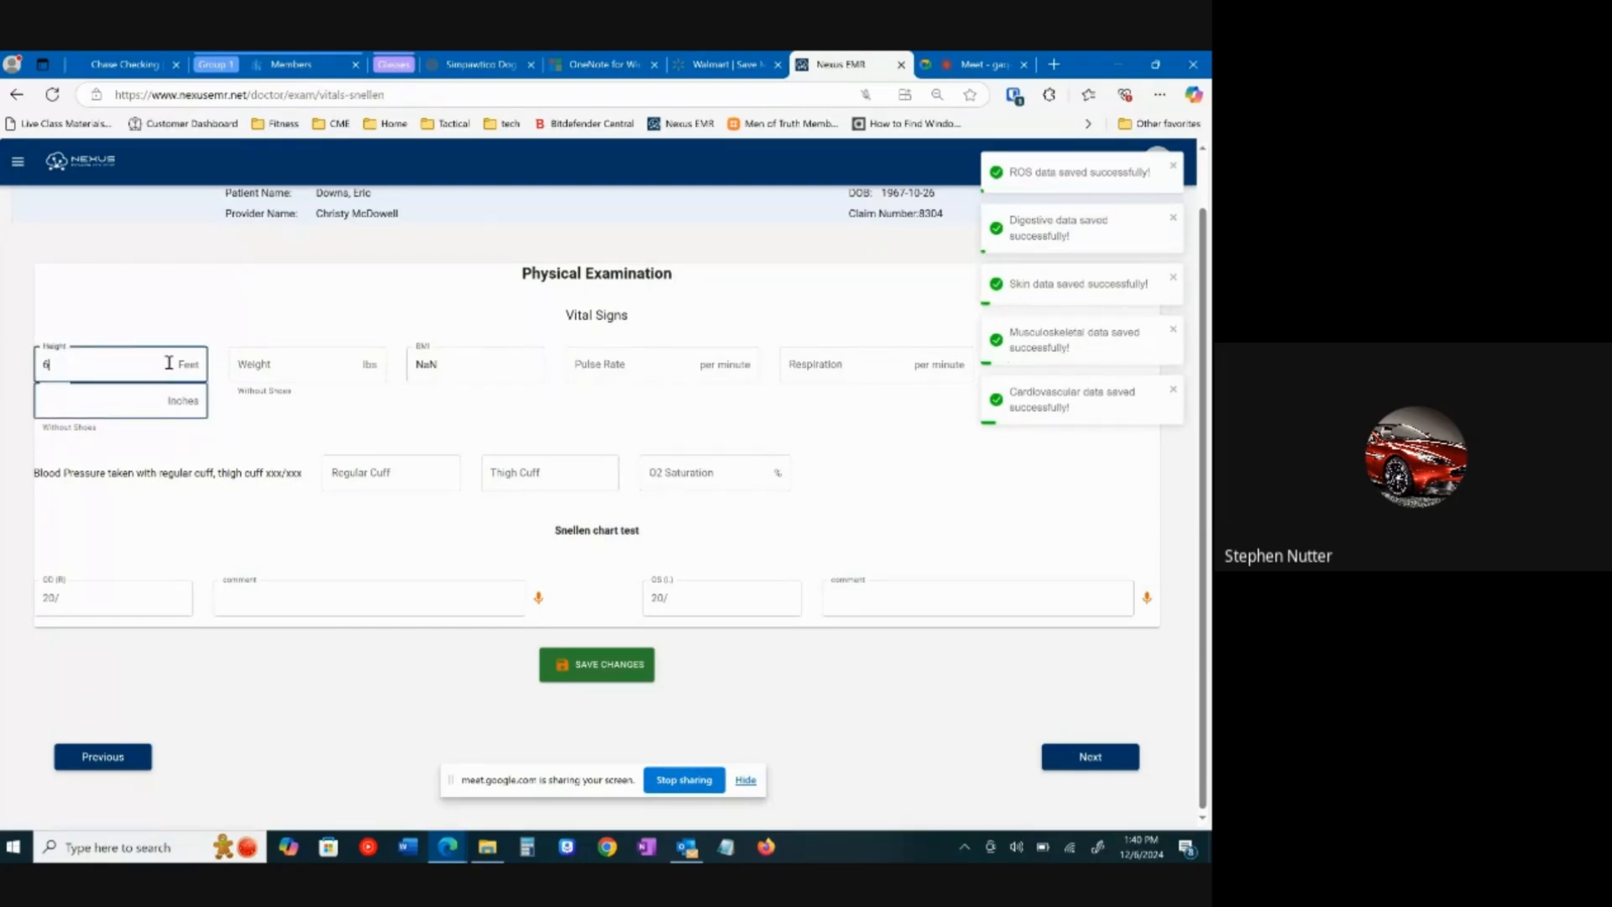
{"action": "left_click", "coordinate": [238, 364]}
{"action": "type", "text": "20"}
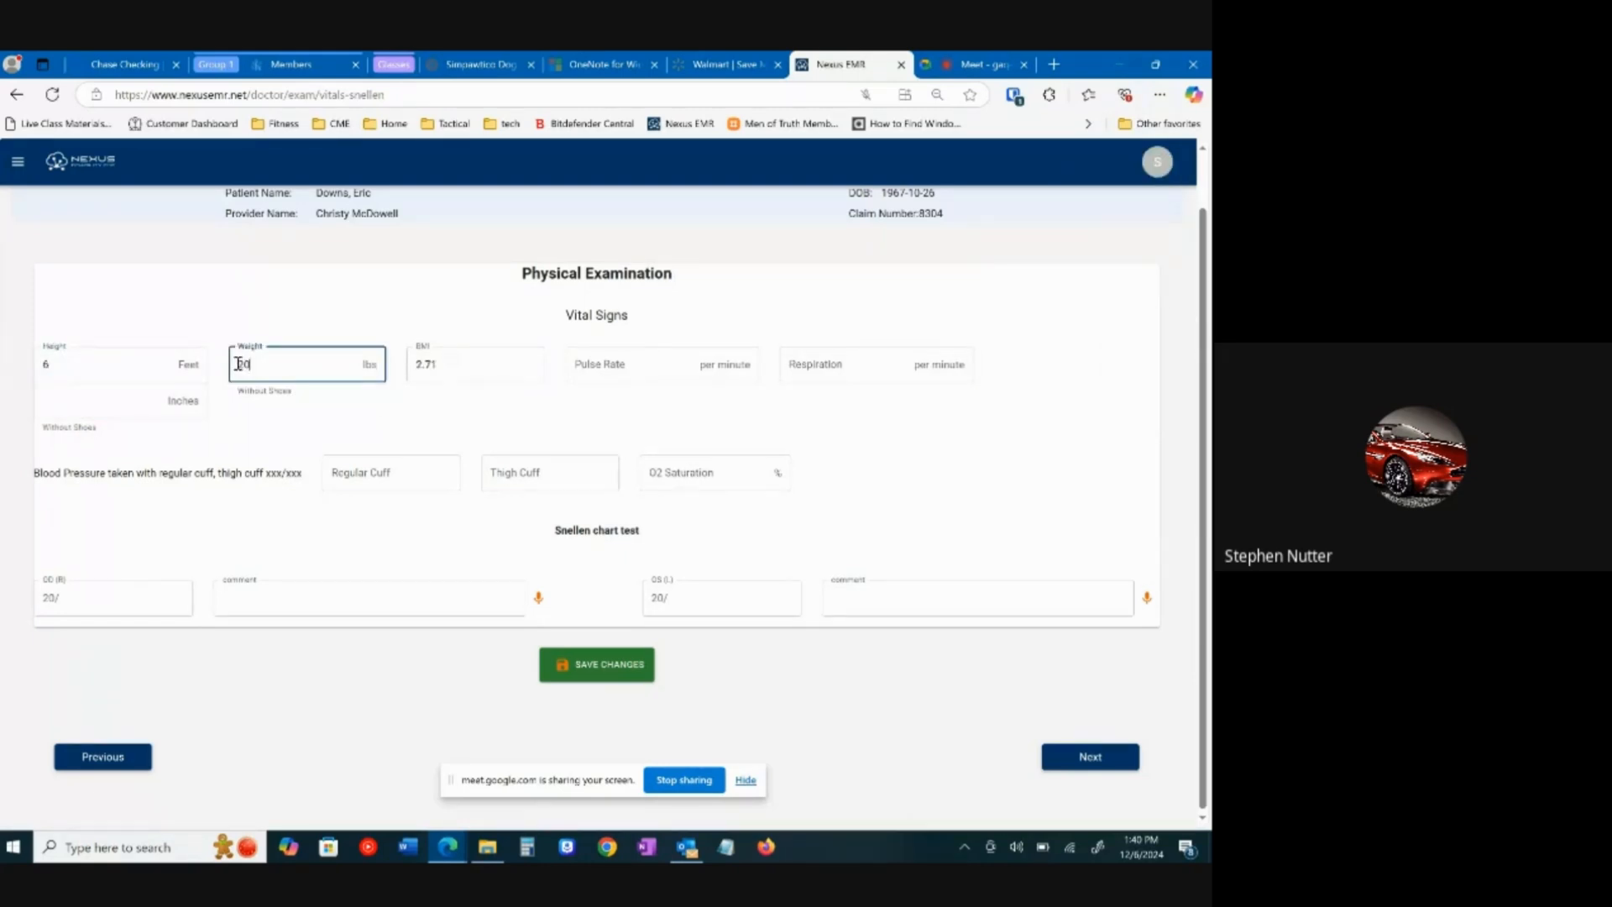
{"action": "type", "text": "0"}
{"action": "left_click", "coordinate": [680, 473]}
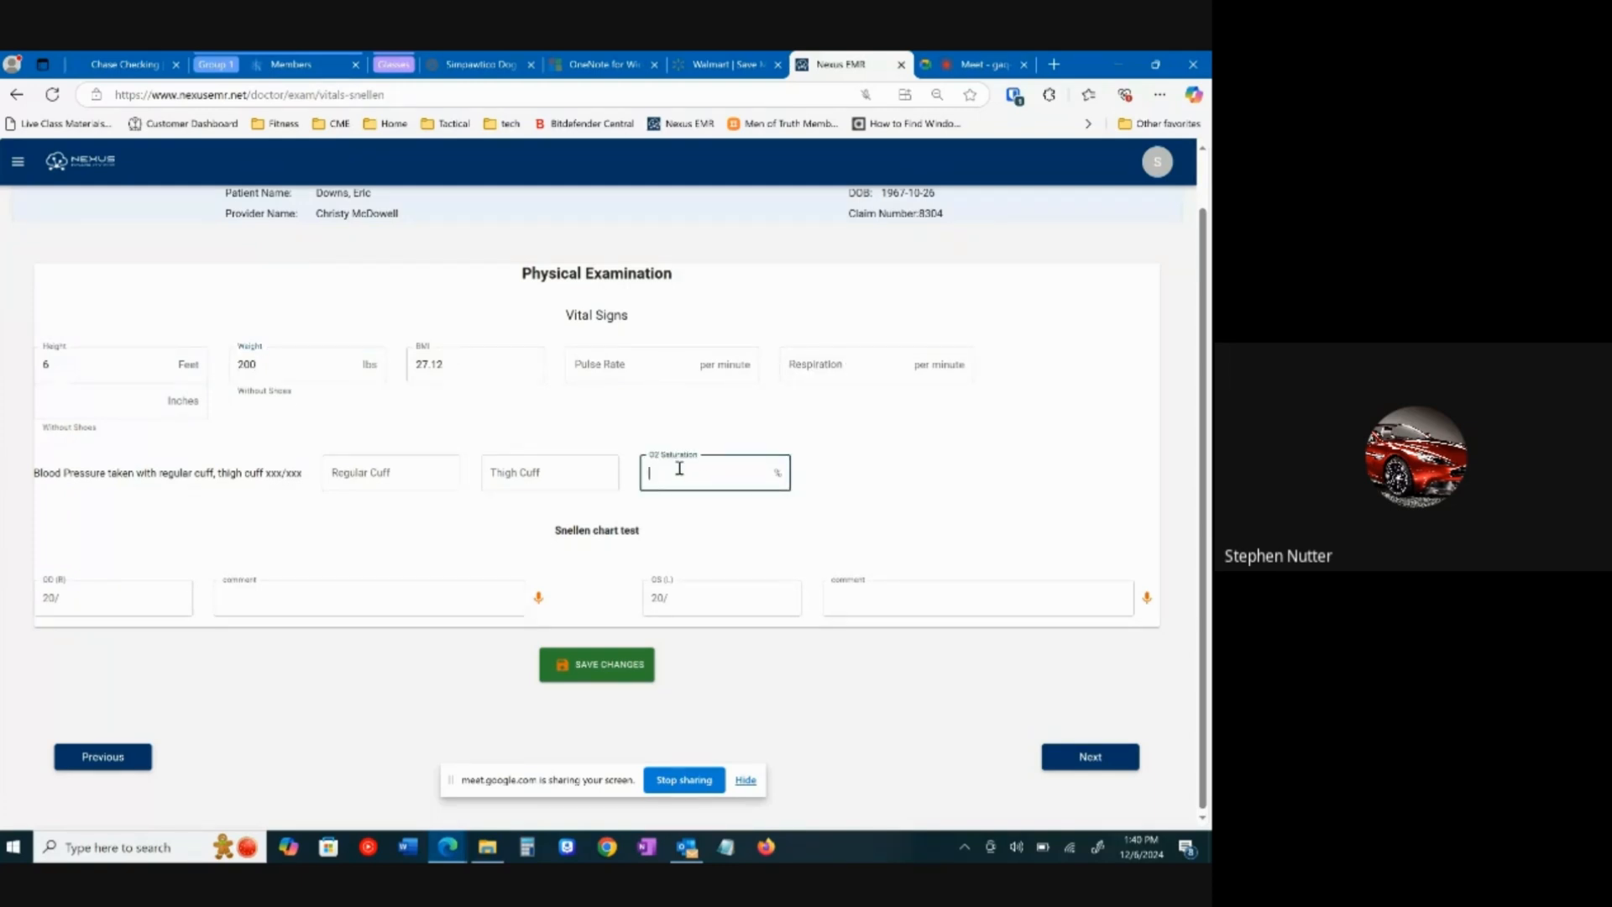
{"action": "type", "text": "97"}
Step: Set the Snellen chart results to 20/20 for both the right and left eye
{"action": "left_click", "coordinate": [128, 605]}
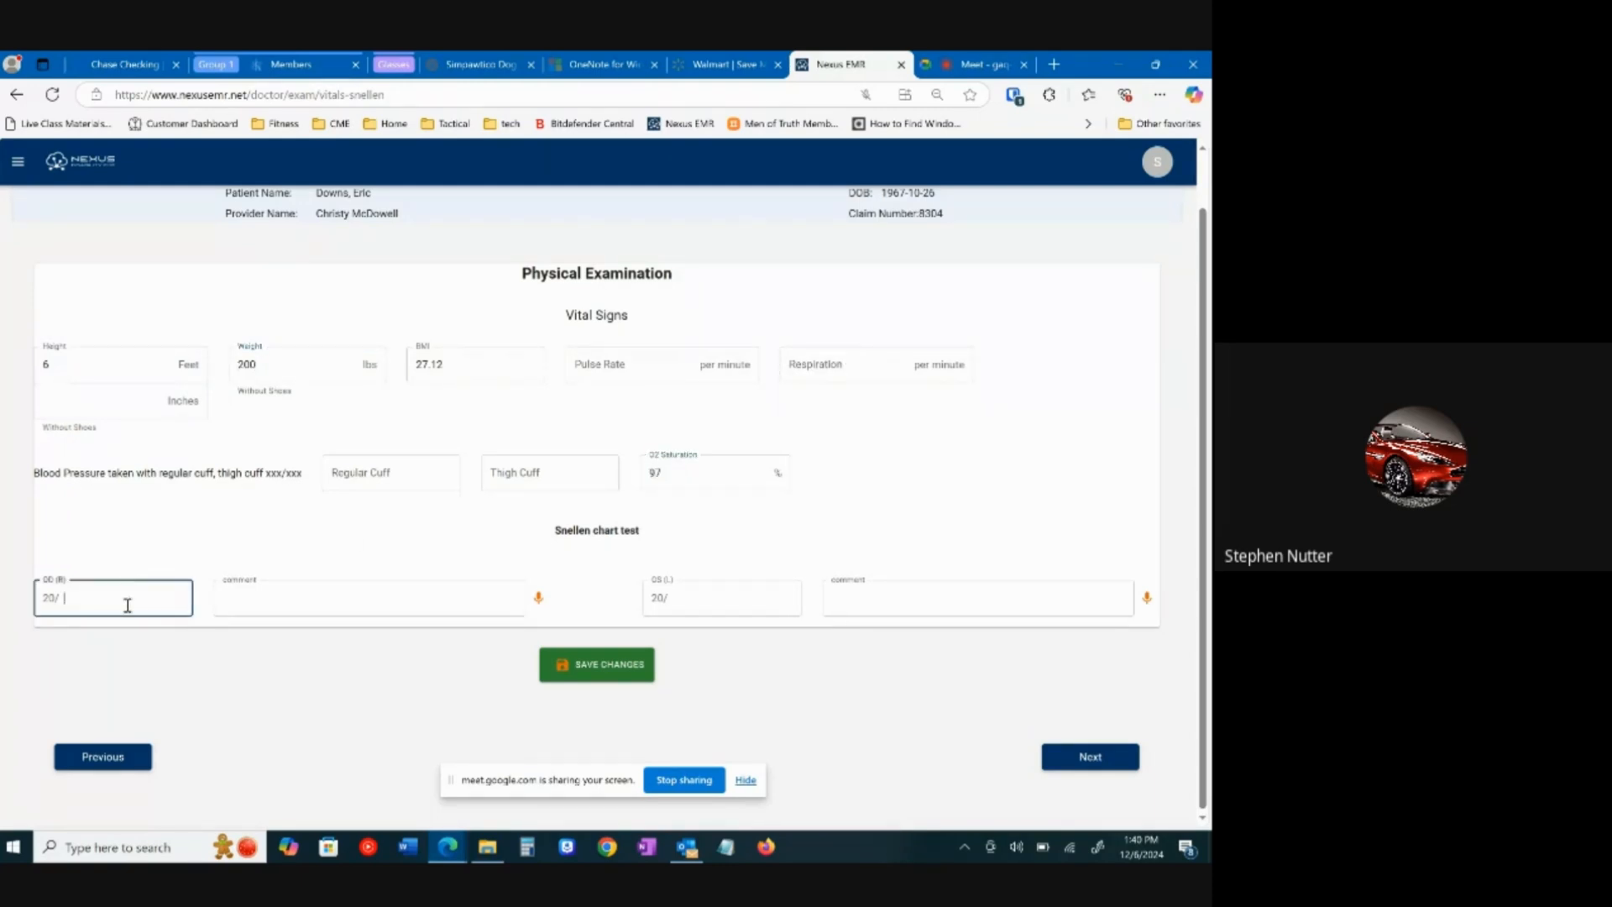
{"action": "type", "text": "20"}
{"action": "left_click", "coordinate": [693, 599]}
{"action": "type", "text": "20"}
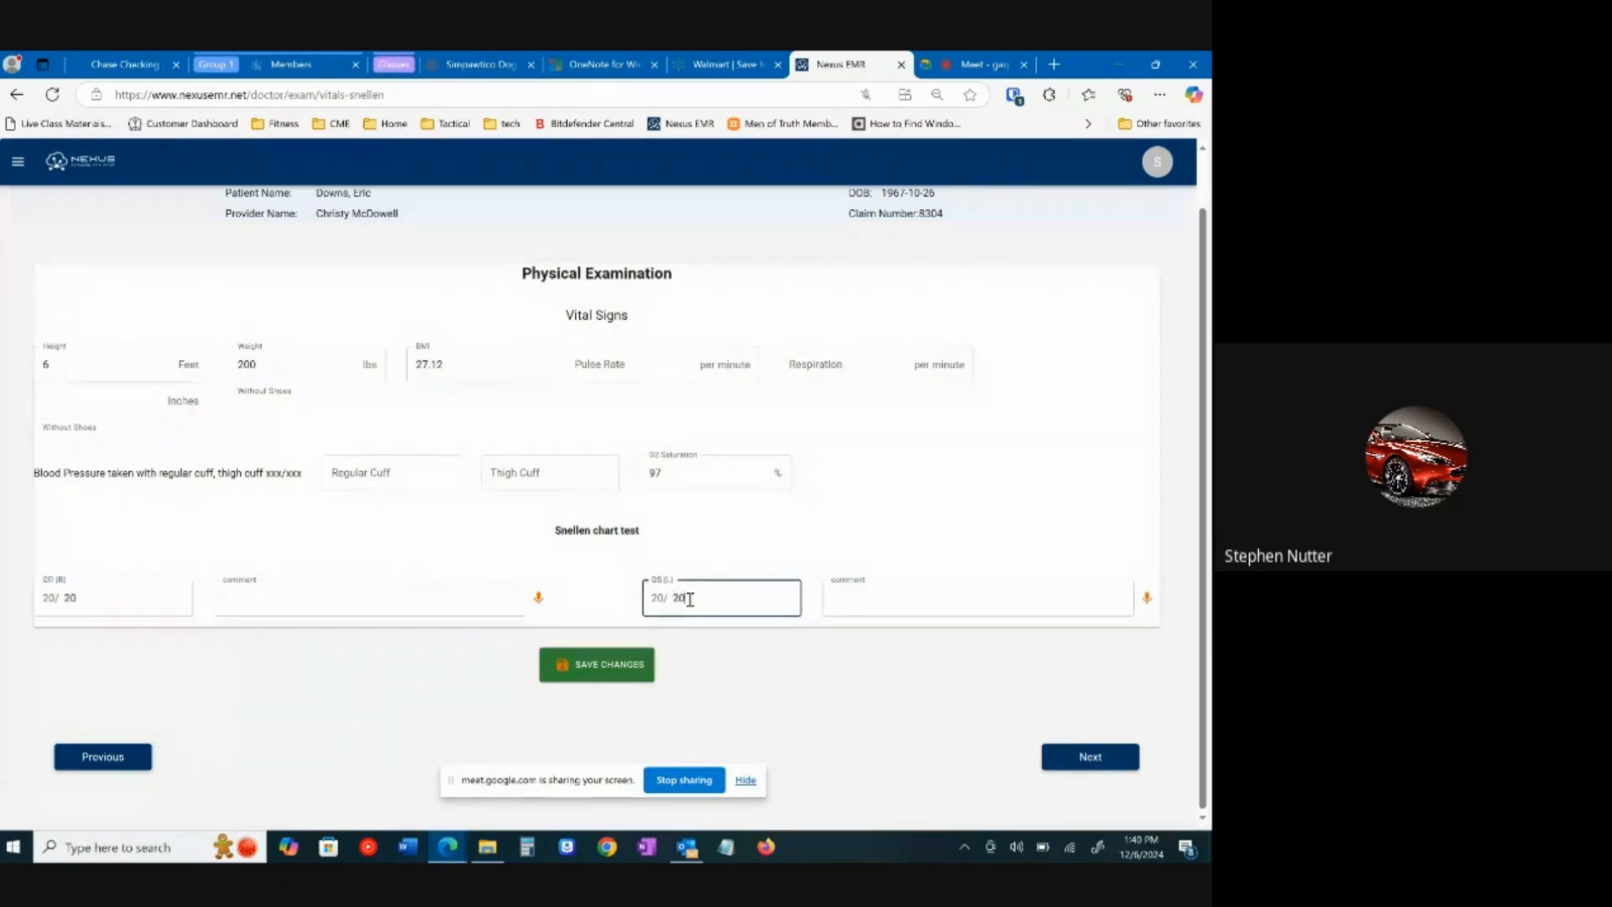
Step: Enter a regular cuff blood pressure of 120/70 and save the vitals by proceeding to the General Appearance page
{"action": "left_click", "coordinate": [401, 477]}
{"action": "type", "text": "120/70"}
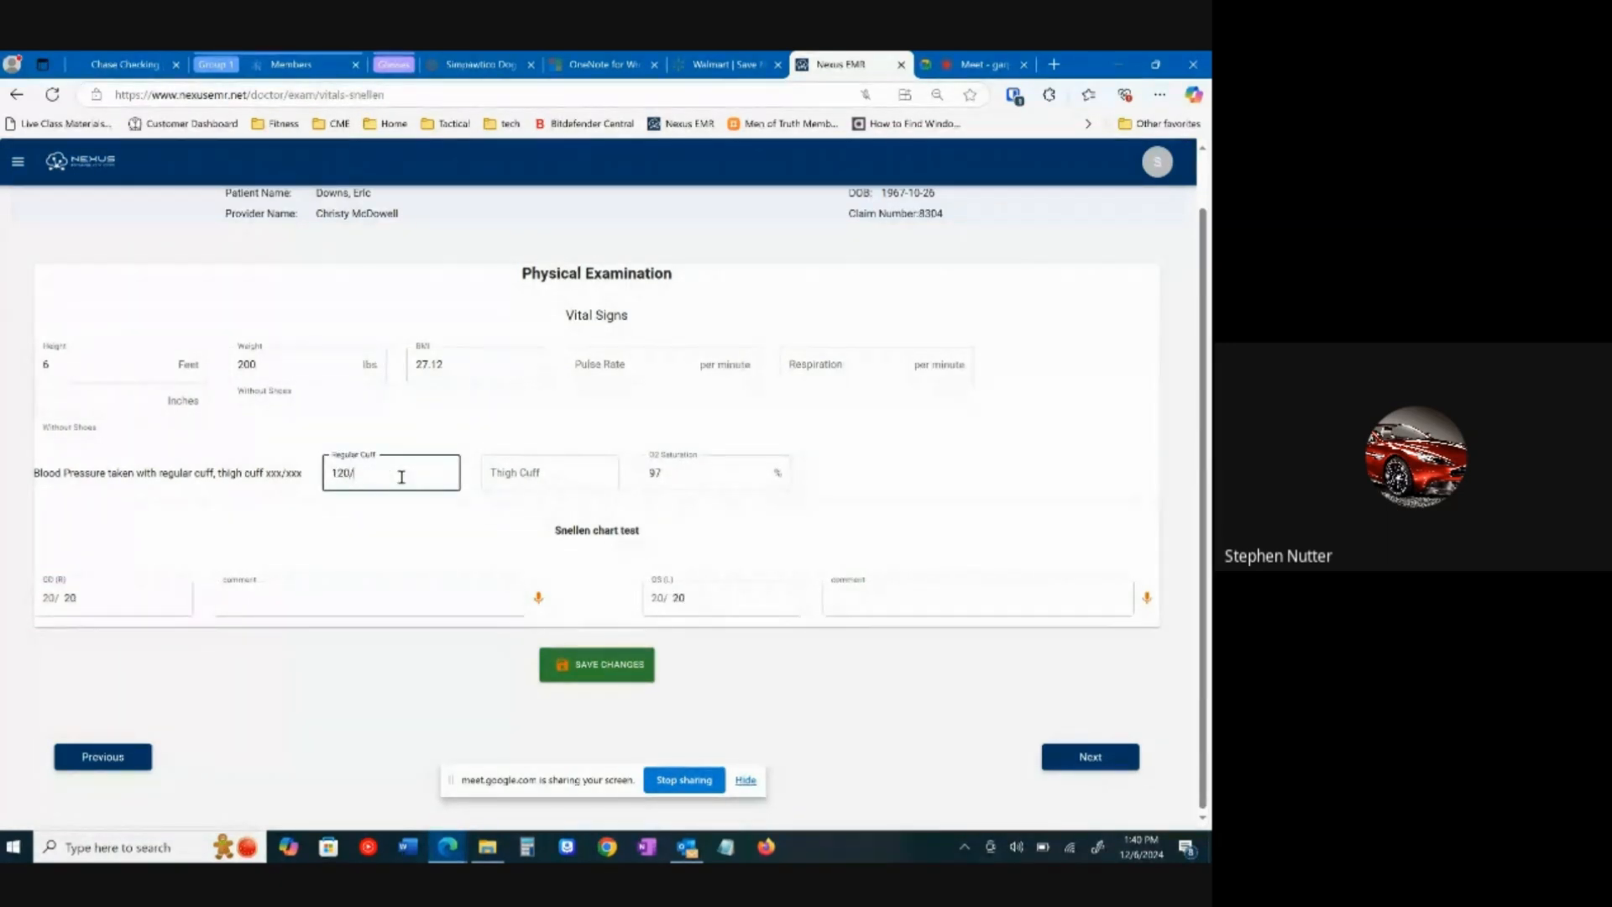
{"action": "left_click", "coordinate": [1078, 760]}
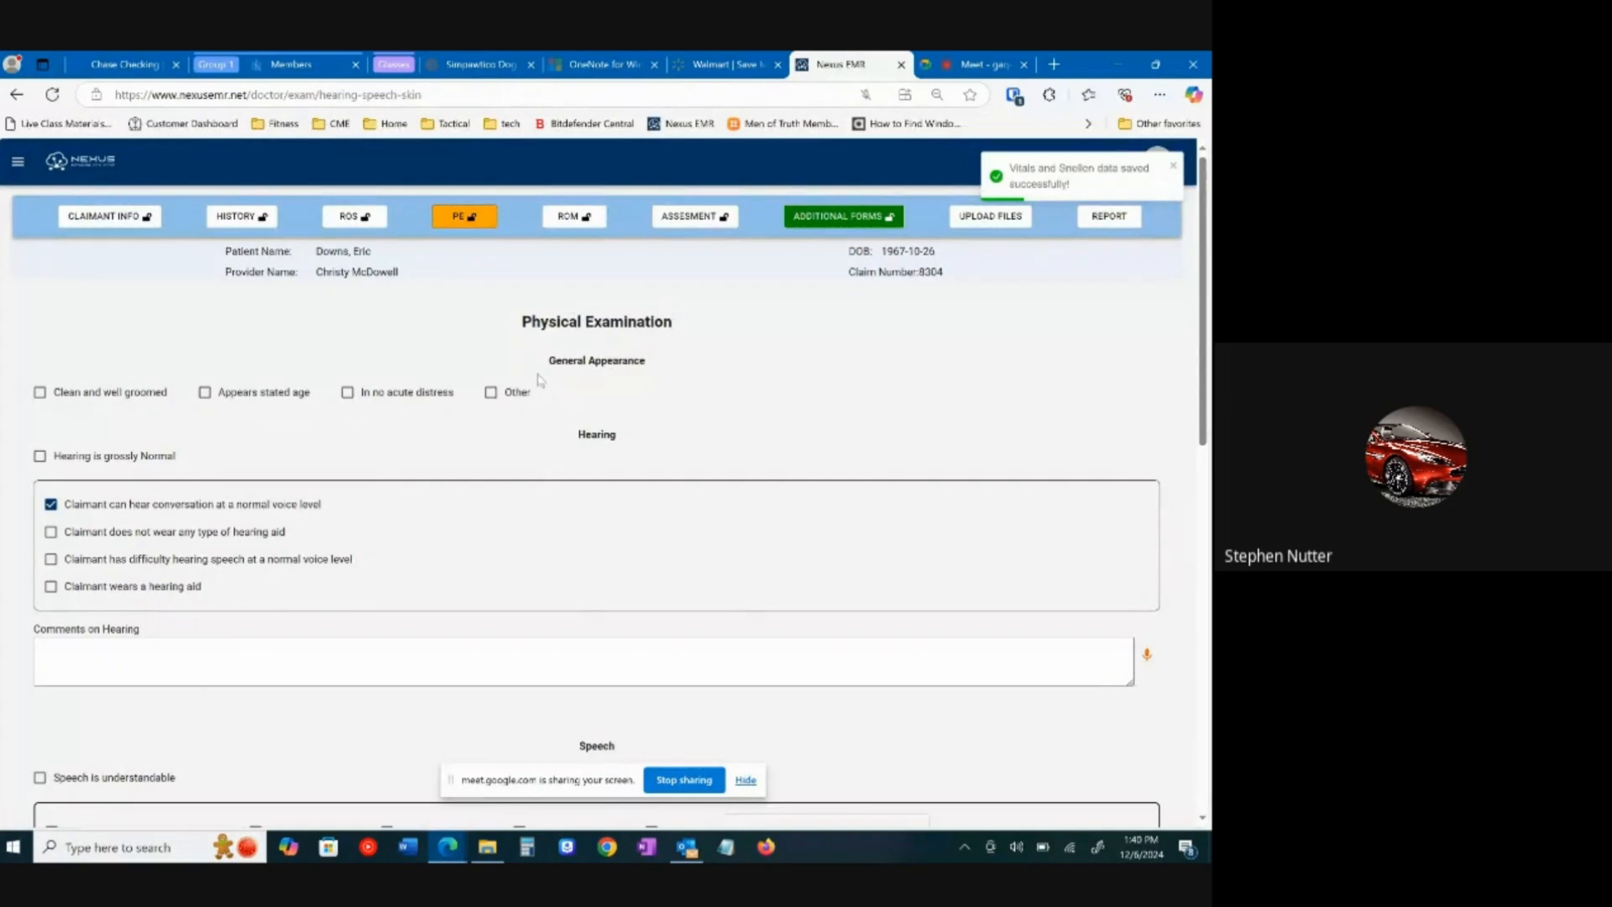
Step: Mark the claimant's general appearance as In no acute distress
{"action": "left_click", "coordinate": [350, 394]}
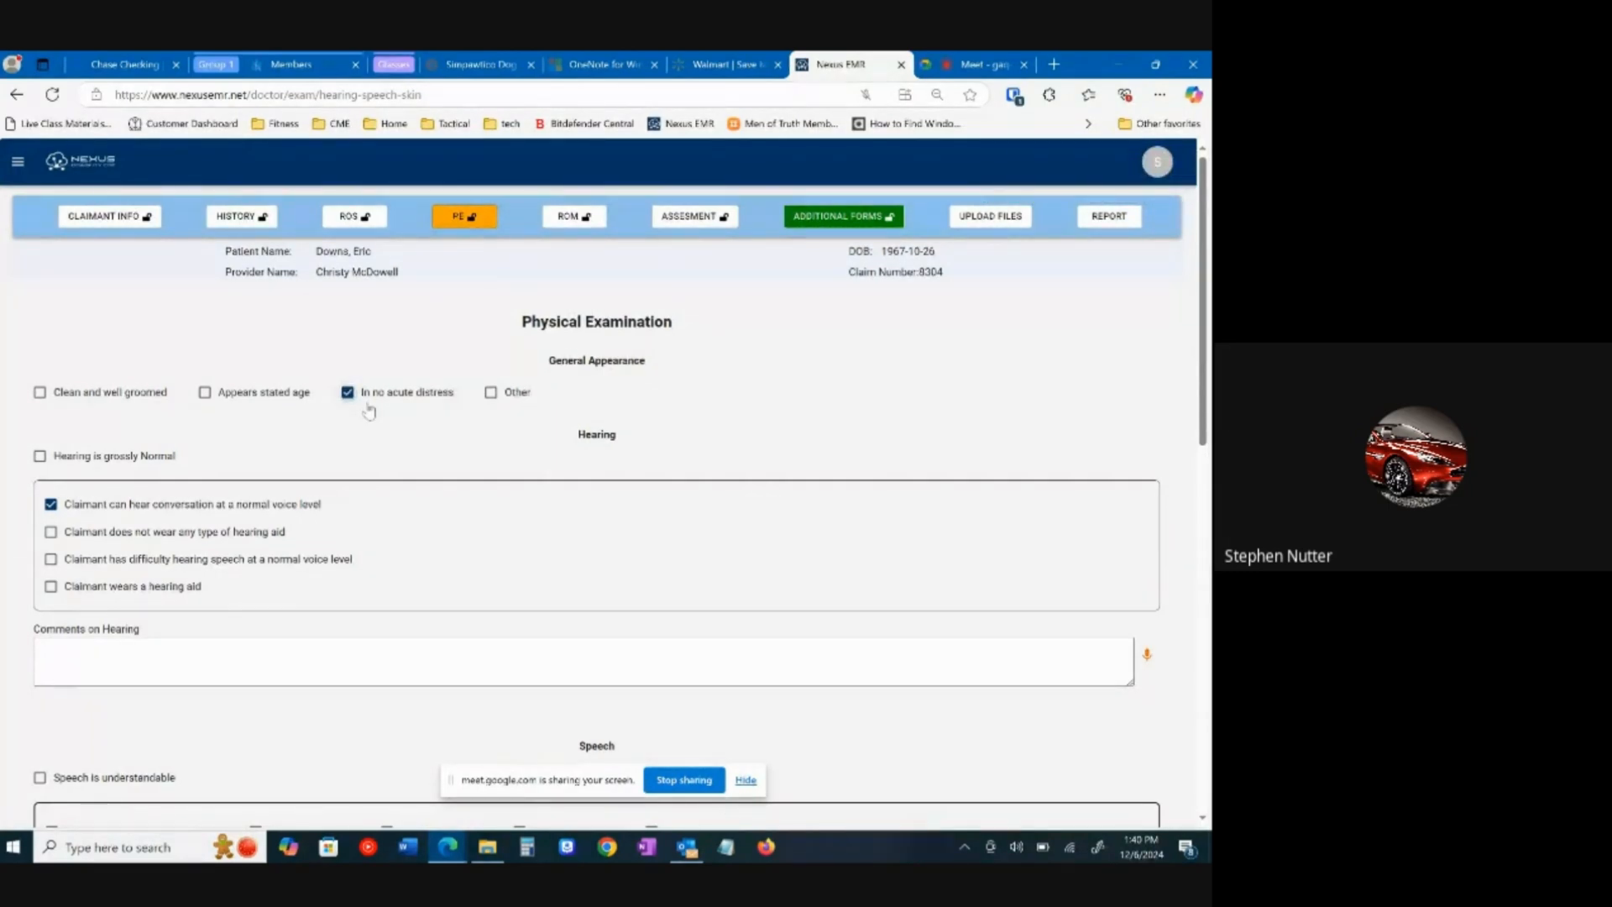
{"action": "scroll", "coordinate": [370, 412], "scroll_direction": "down", "scroll_amount": 1}
{"action": "scroll", "coordinate": [369, 411], "scroll_direction": "down", "scroll_amount": 1}
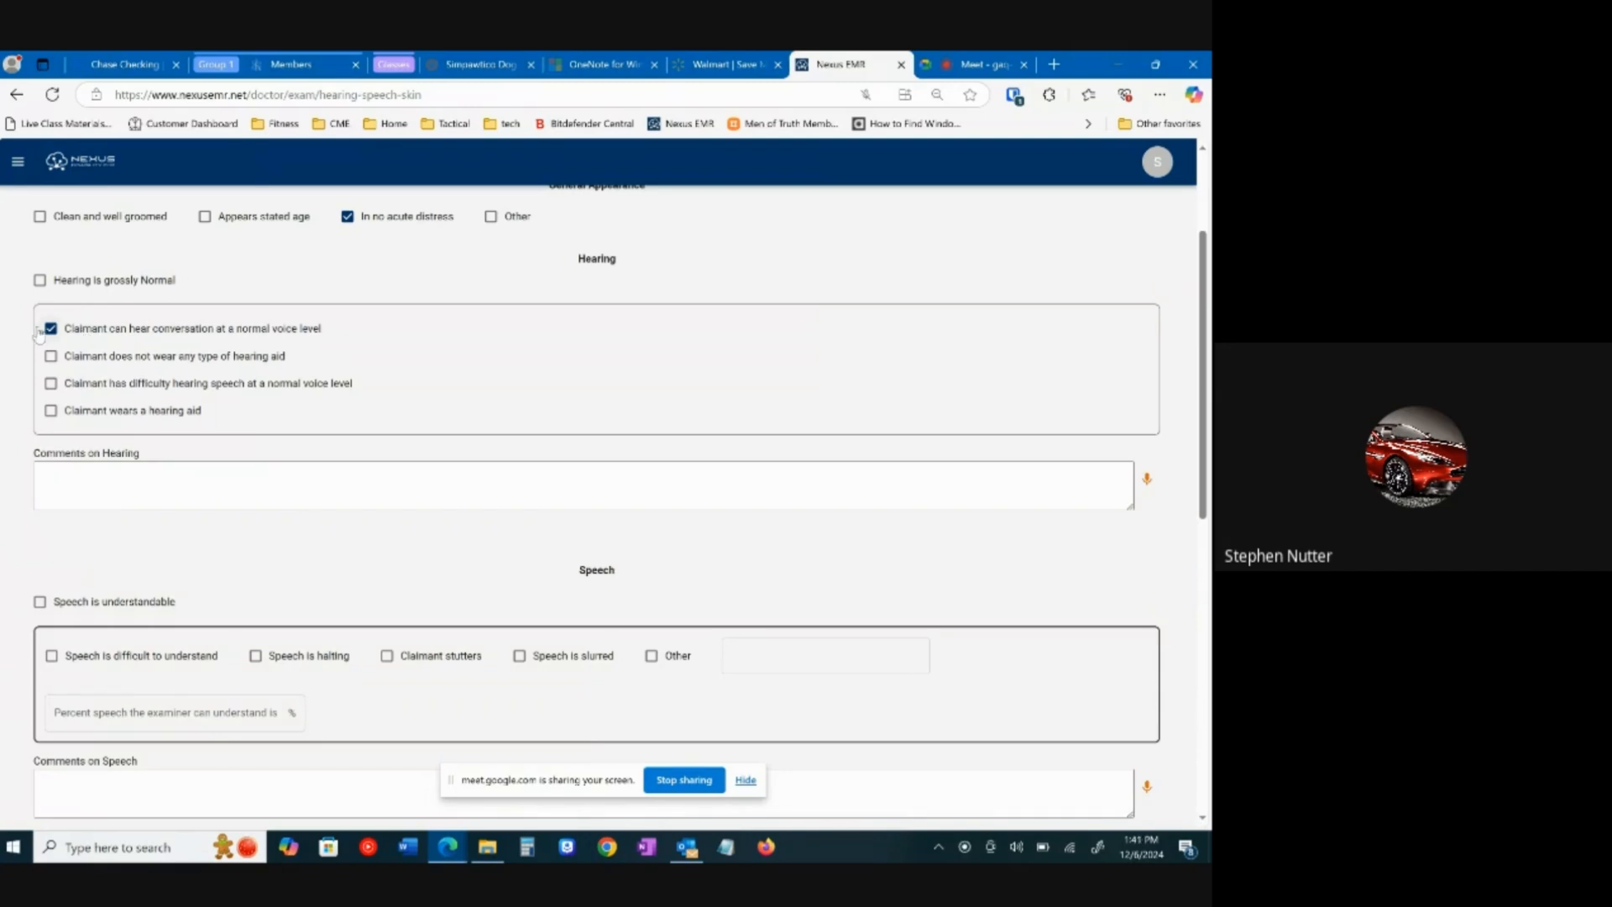
Step: Try toggling the Hearing findings for normal-voice conversation and wearing a hearing aid, and restore both
{"action": "left_click", "coordinate": [51, 328]}
{"action": "left_click", "coordinate": [50, 328]}
{"action": "left_click", "coordinate": [52, 415]}
{"action": "left_click", "coordinate": [51, 413]}
Step: Look over the Speech and Skin sections, and save the page by proceeding to the HEENT examination
{"action": "scroll", "coordinate": [243, 457], "scroll_direction": "down", "scroll_amount": 3}
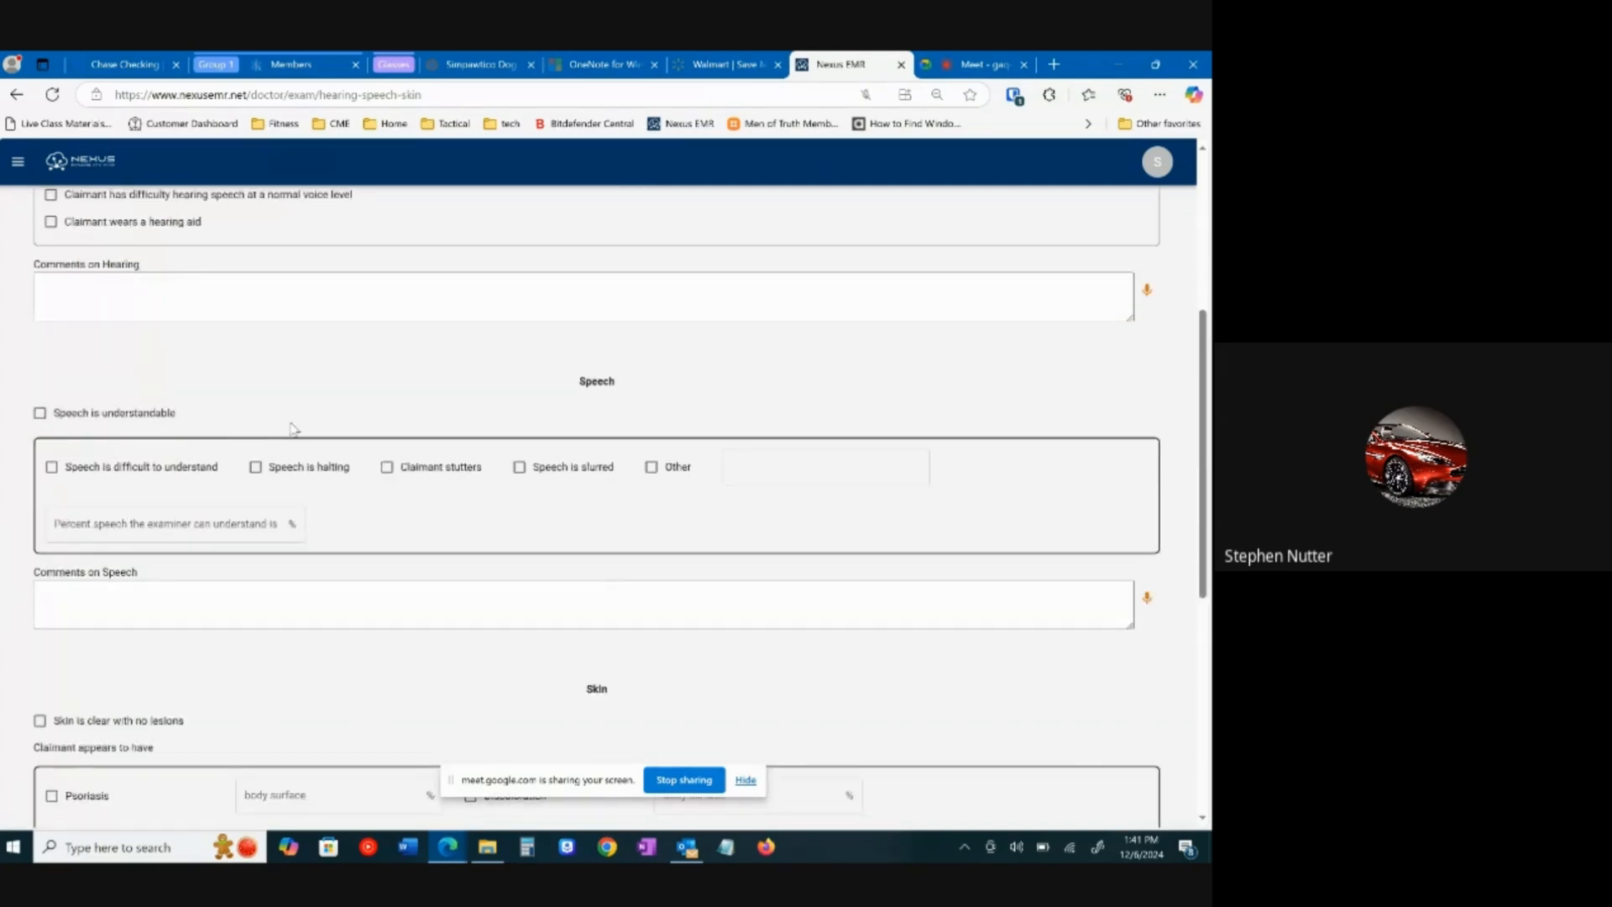
{"action": "scroll", "coordinate": [277, 474], "scroll_direction": "down", "scroll_amount": 6}
{"action": "scroll", "coordinate": [285, 471], "scroll_direction": "down", "scroll_amount": 1}
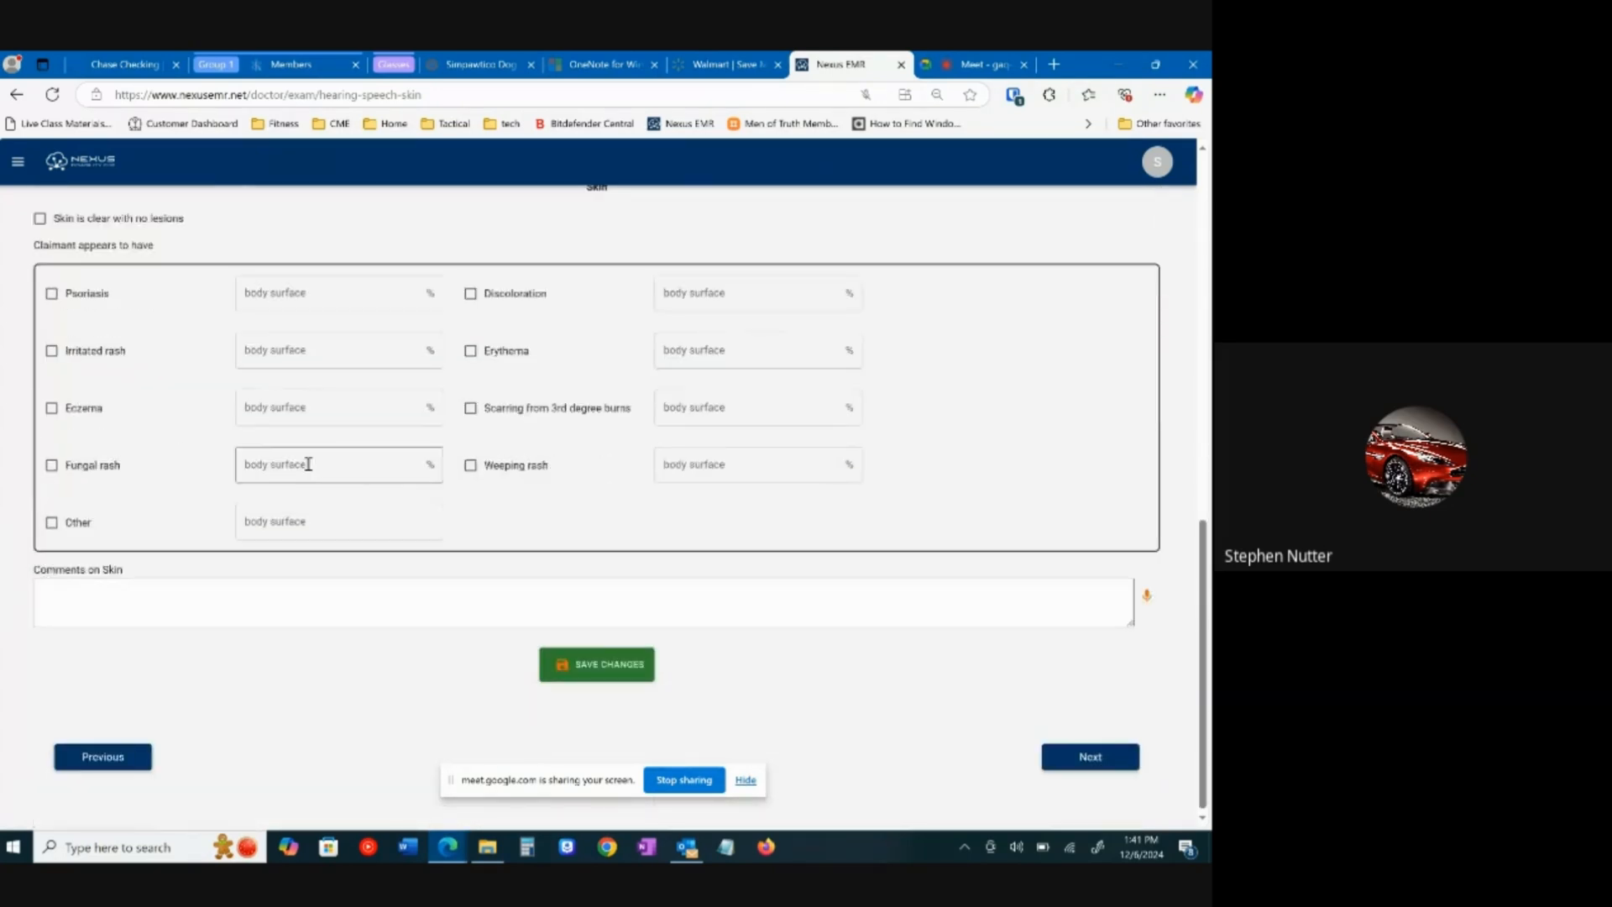
{"action": "scroll", "coordinate": [332, 407], "scroll_direction": "up", "scroll_amount": 2}
{"action": "scroll", "coordinate": [332, 407], "scroll_direction": "up", "scroll_amount": 1}
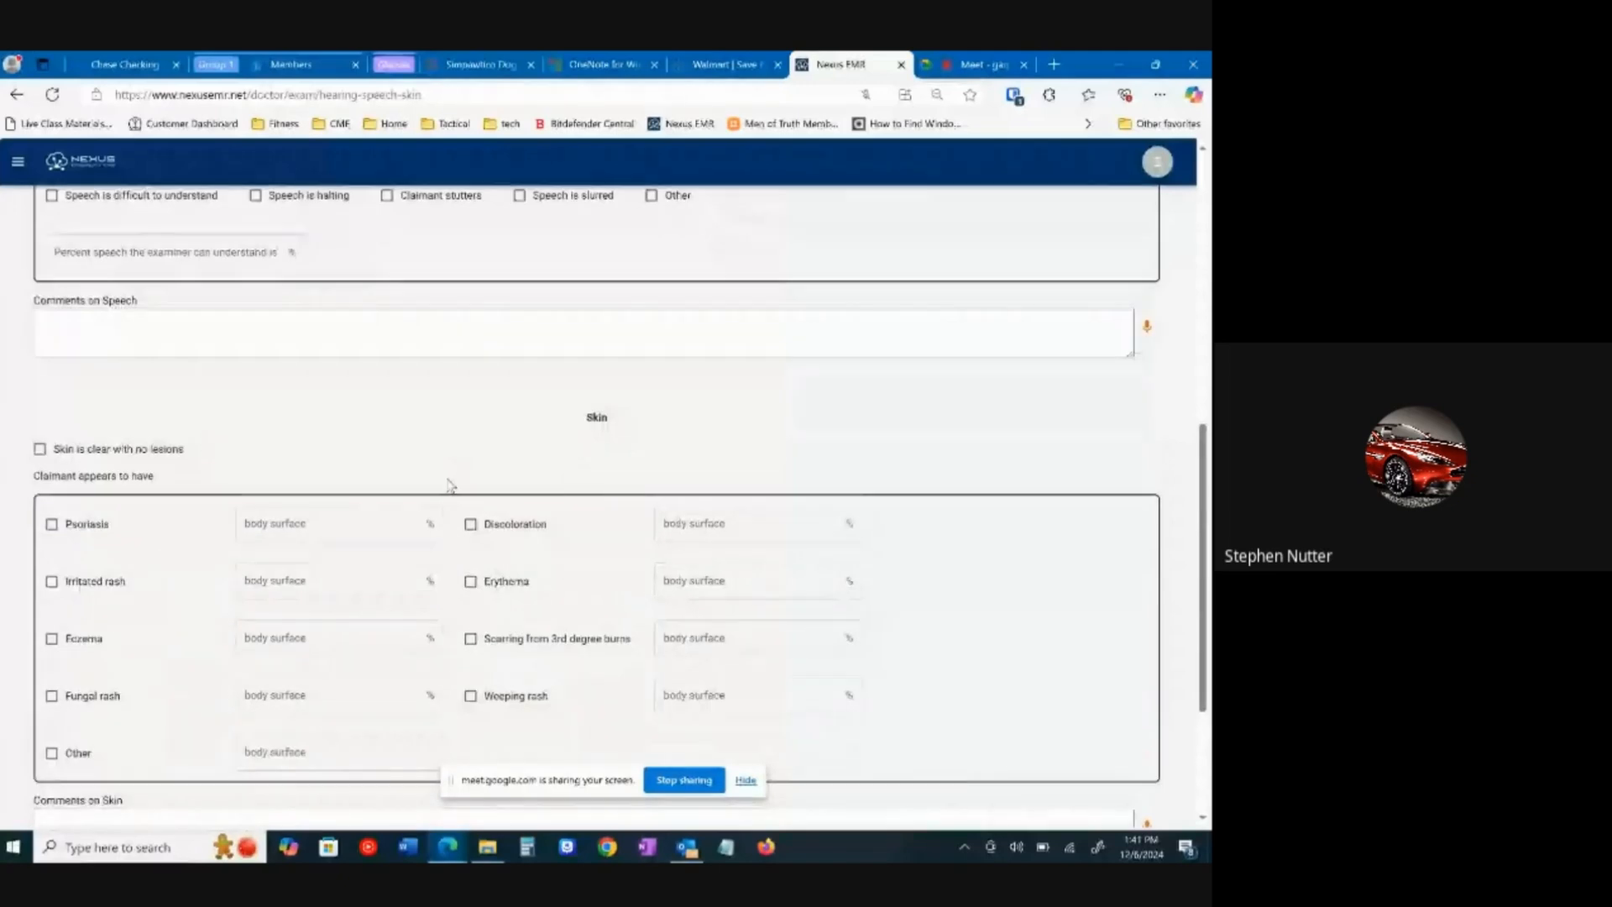
{"action": "scroll", "coordinate": [470, 569], "scroll_direction": "down", "scroll_amount": 2}
{"action": "scroll", "coordinate": [470, 569], "scroll_direction": "down", "scroll_amount": 1}
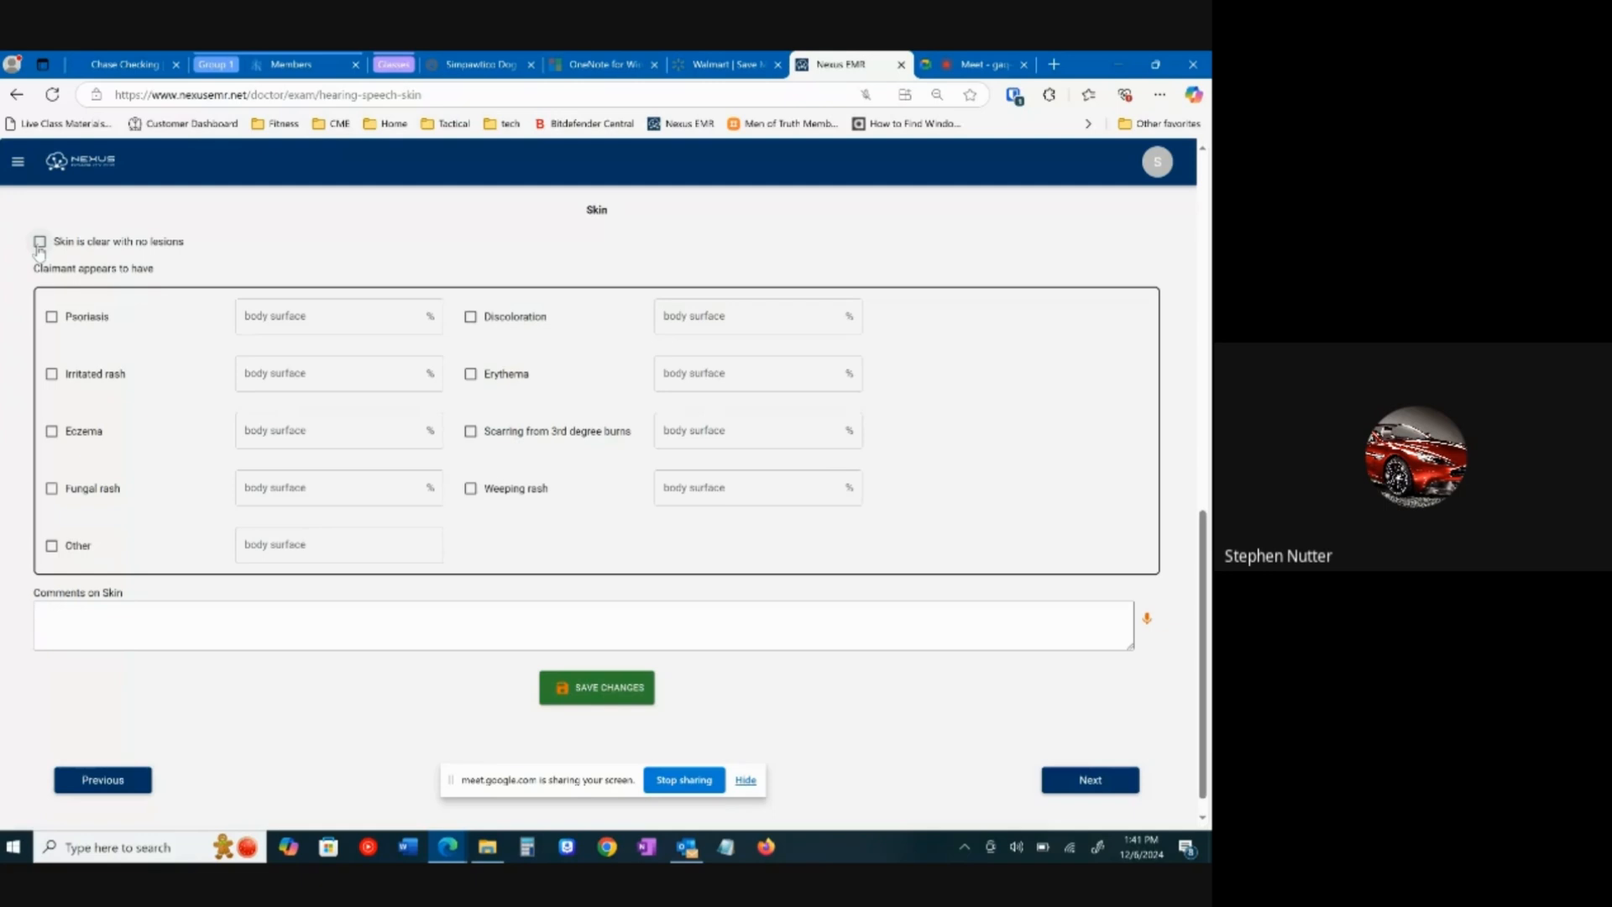
{"action": "left_click", "coordinate": [1071, 782]}
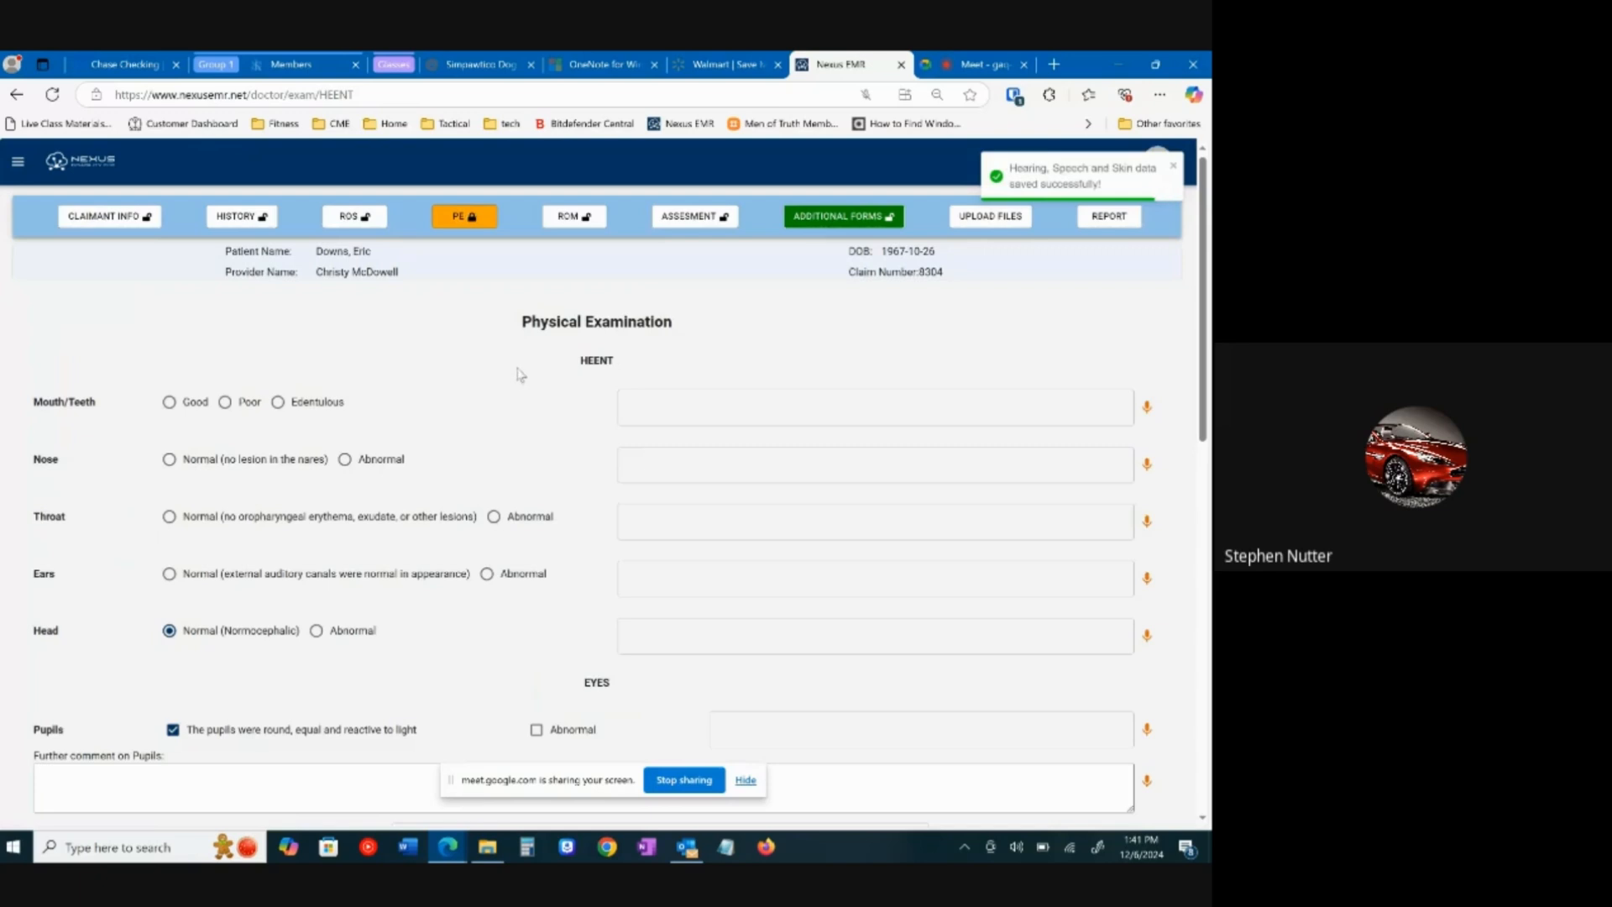
{"action": "scroll", "coordinate": [478, 416], "scroll_direction": "down", "scroll_amount": 1}
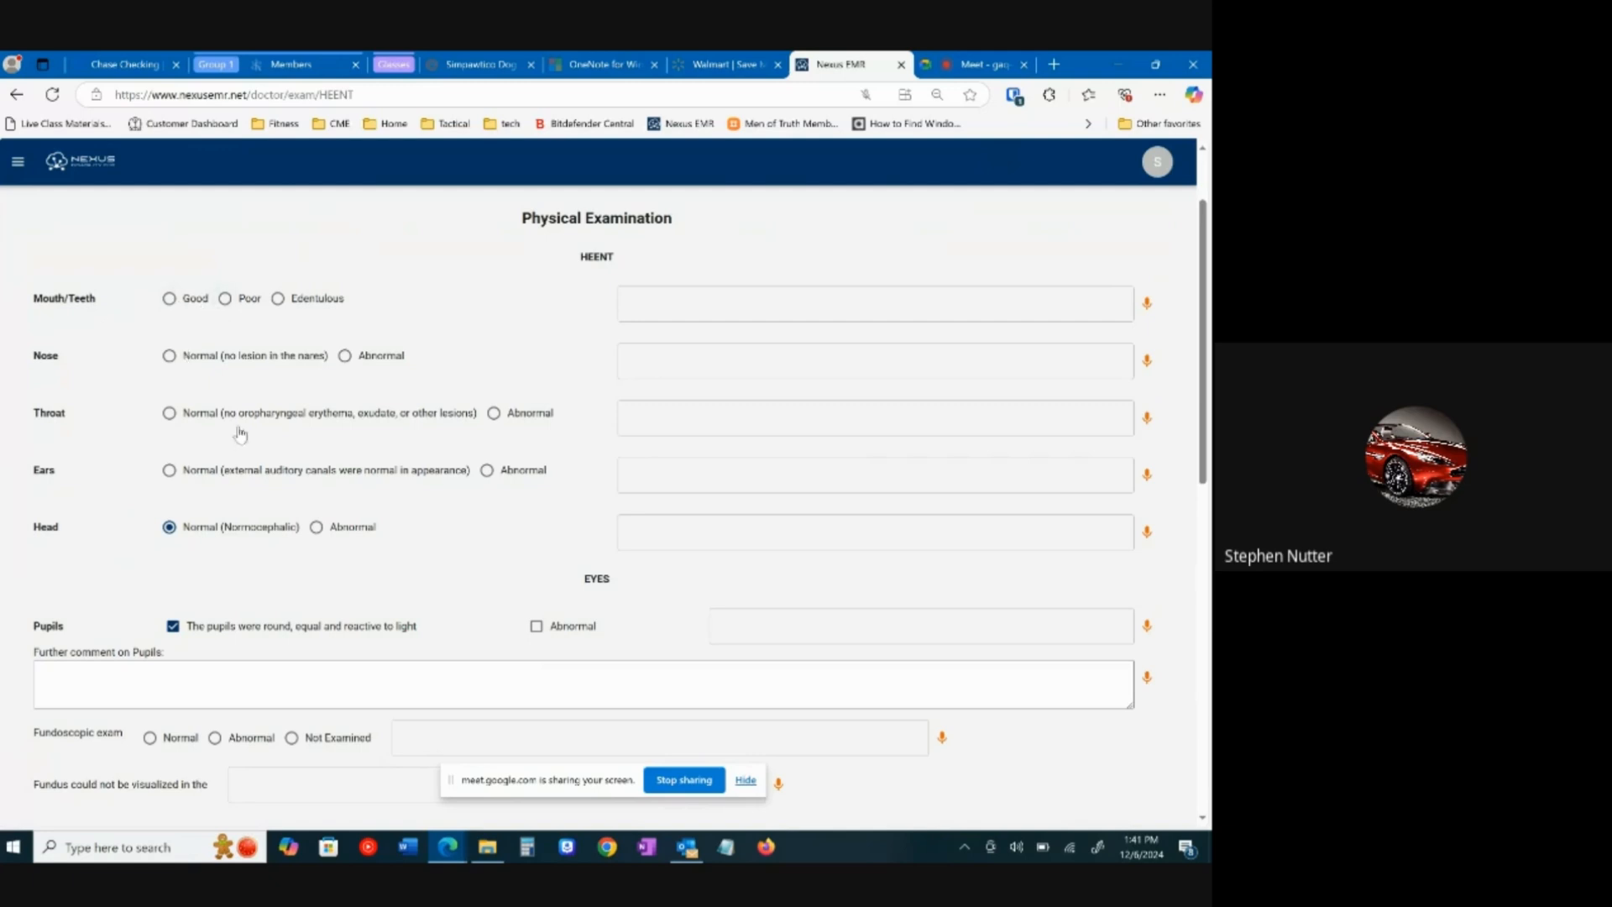
Step: Mark Nose as Abnormal with the comment "absent" and the Fundoscopic exam as Abnormal with "Cataract noted in the right eye."
{"action": "left_click", "coordinate": [344, 355]}
{"action": "left_click", "coordinate": [663, 357]}
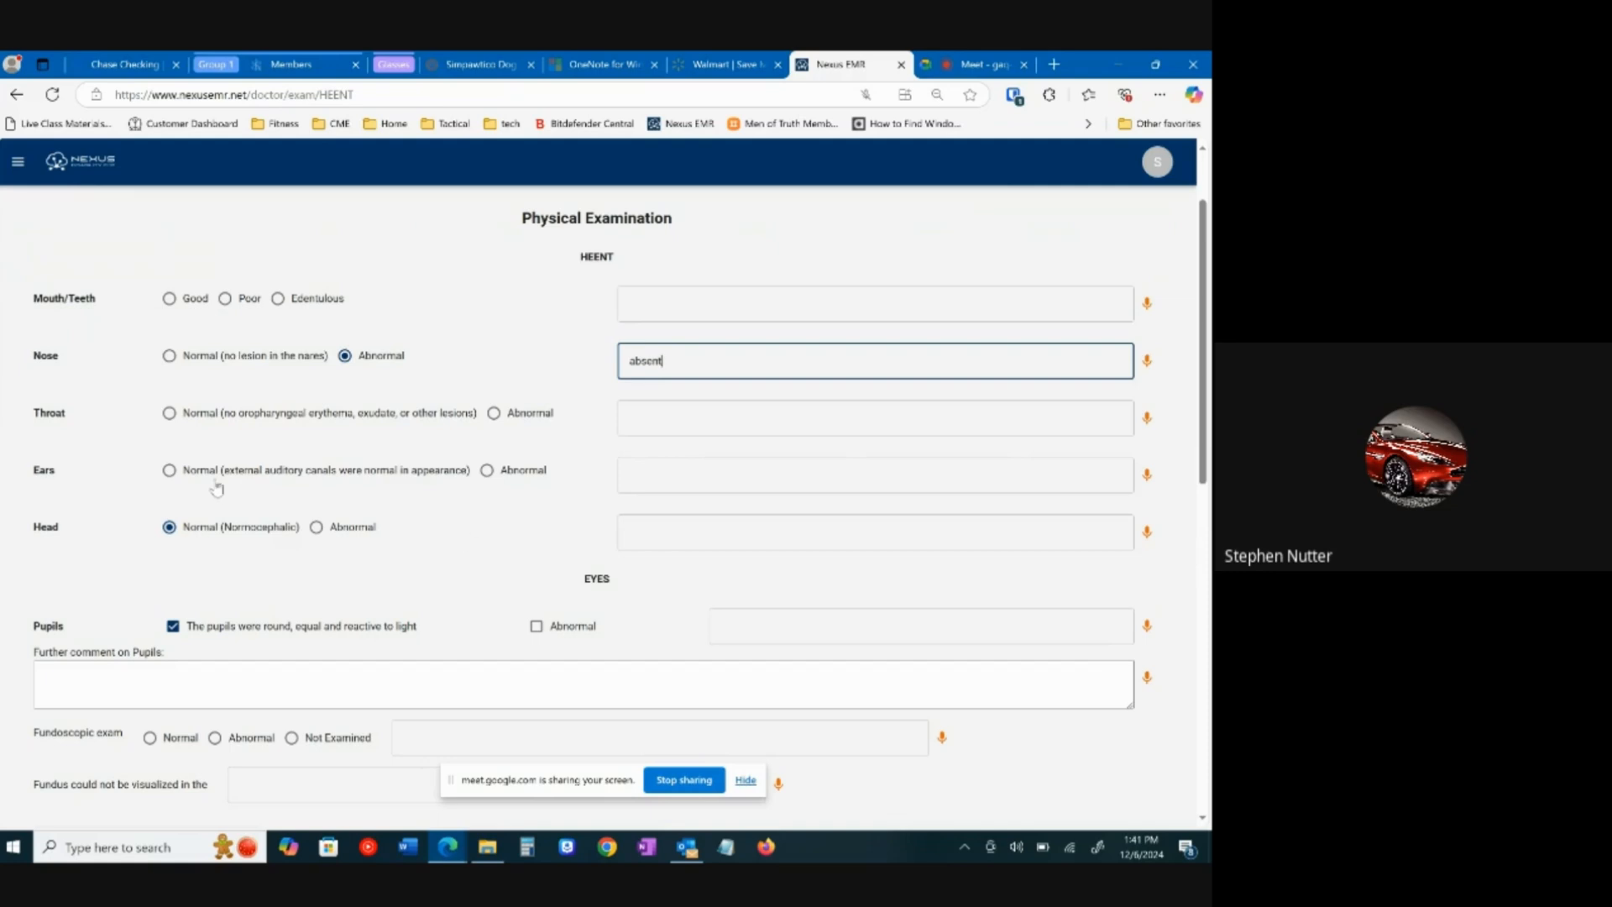
{"action": "scroll", "coordinate": [455, 471], "scroll_direction": "down", "scroll_amount": 2}
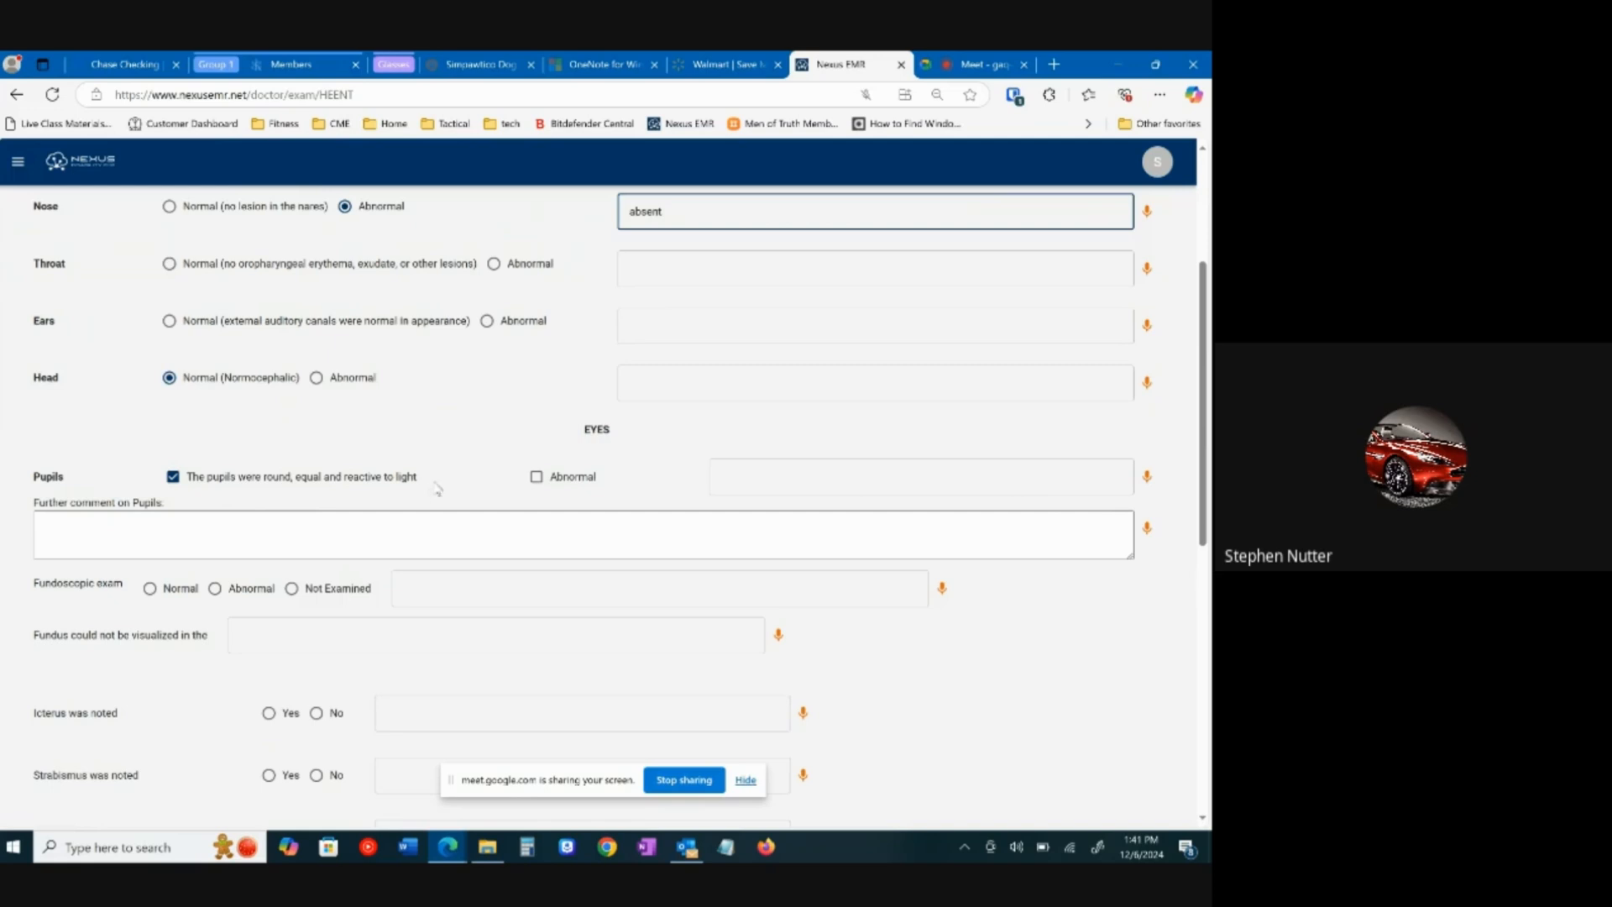
{"action": "scroll", "coordinate": [428, 496], "scroll_direction": "down", "scroll_amount": 2}
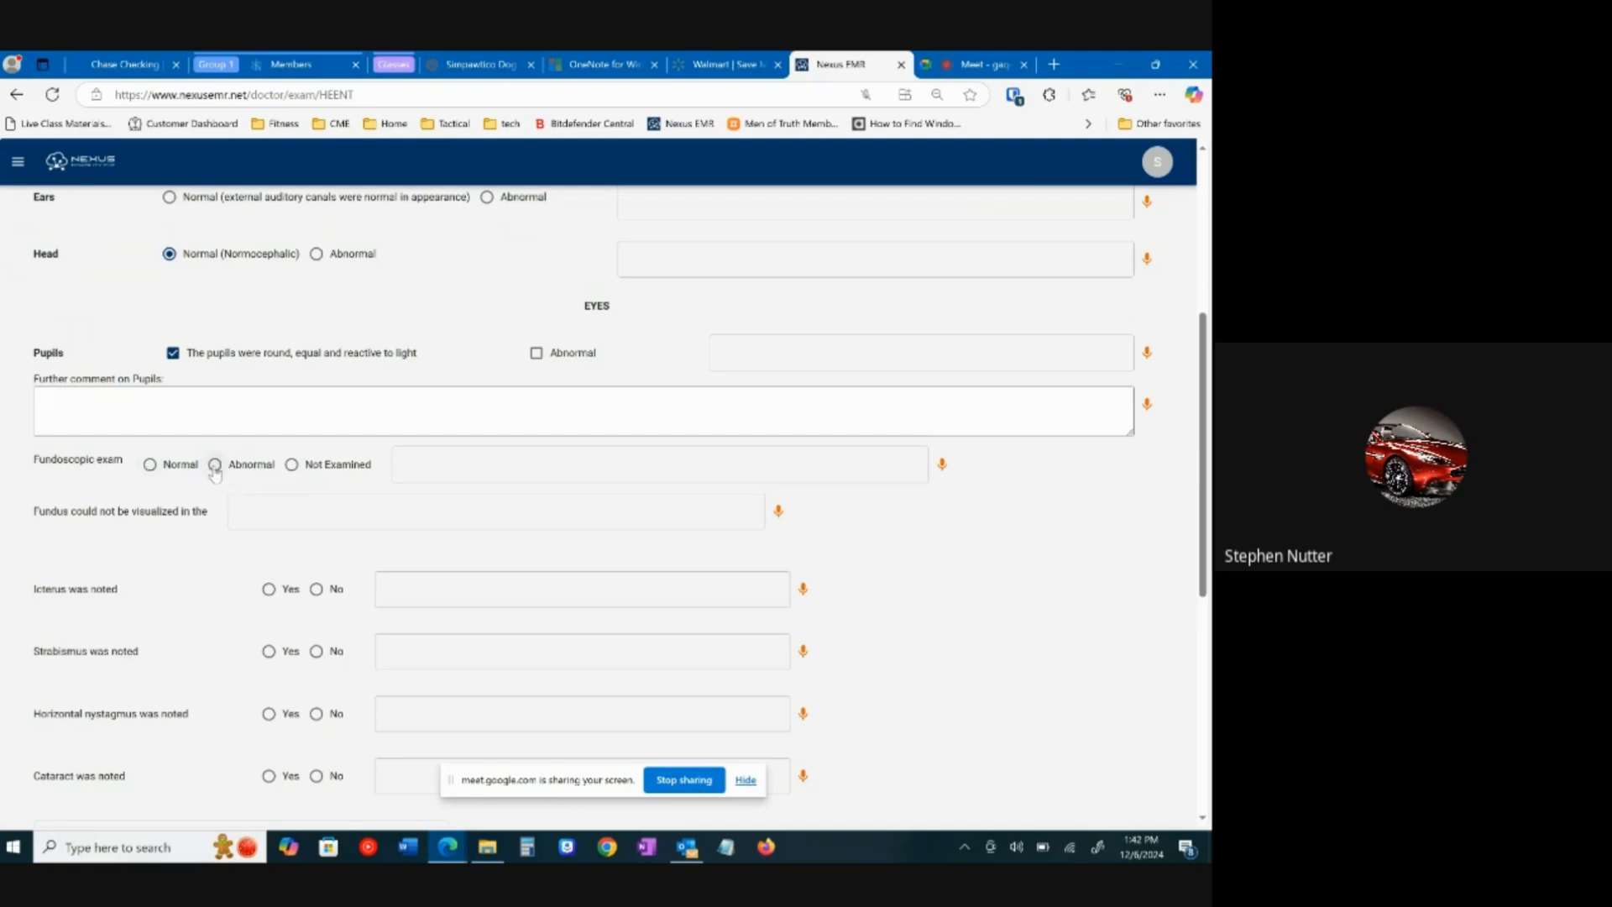
{"action": "left_click", "coordinate": [466, 474]}
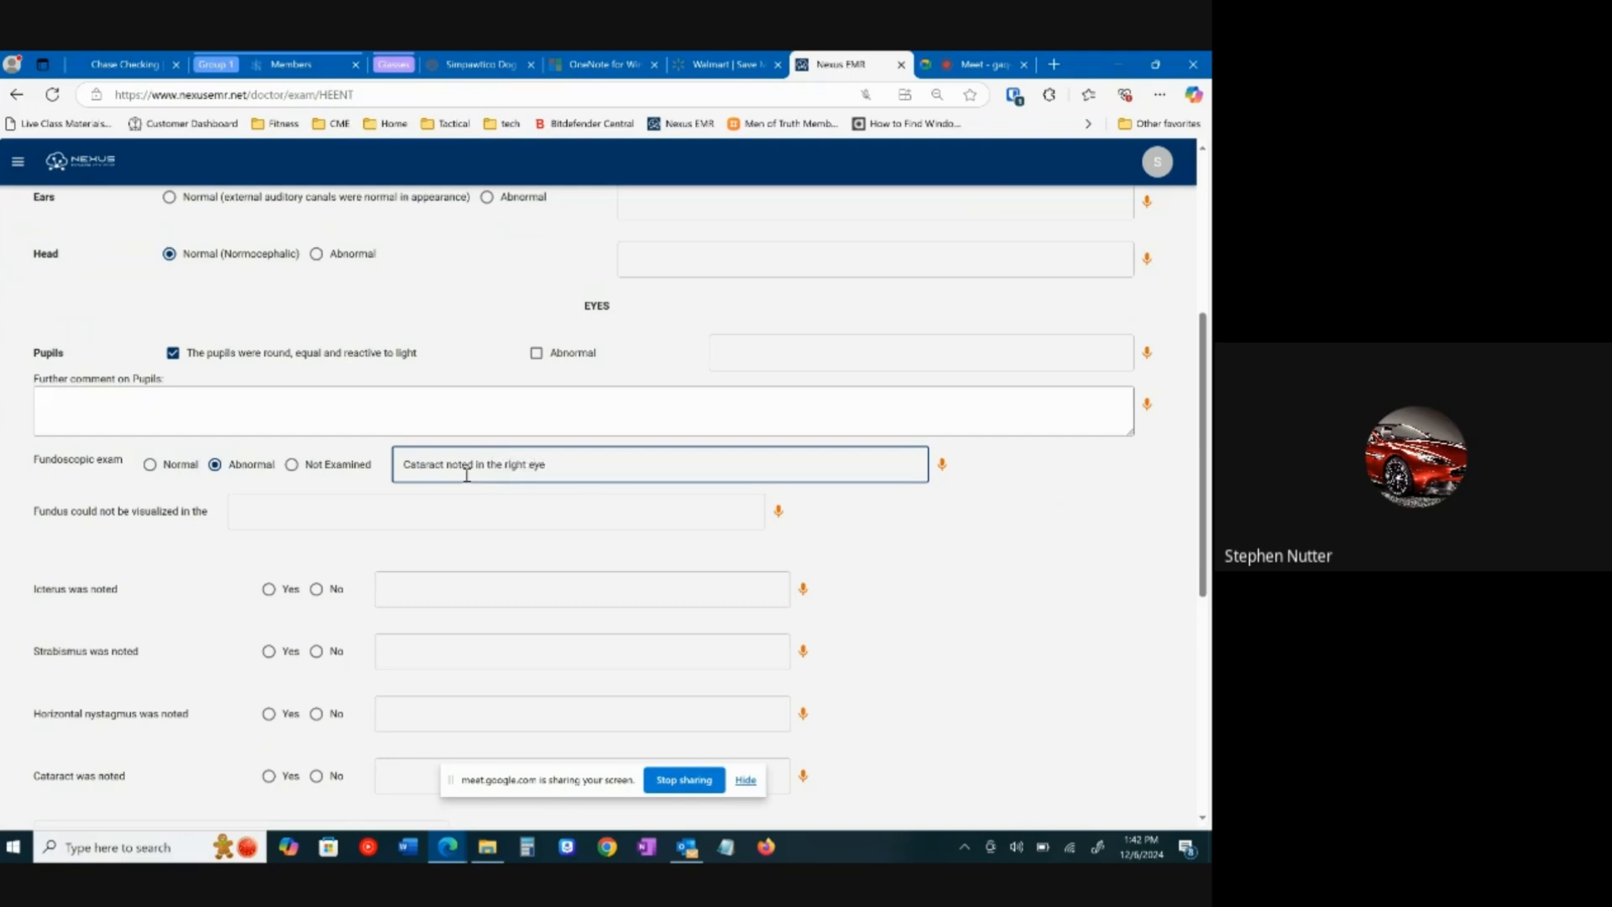
{"action": "type", "text": "."}
Step: Mark the Neck as Abnormal with the comment "Thyroid enlargement noted." and save the HEENT page by proceeding to the Lungs examination
{"action": "scroll", "coordinate": [576, 601], "scroll_direction": "down", "scroll_amount": 2}
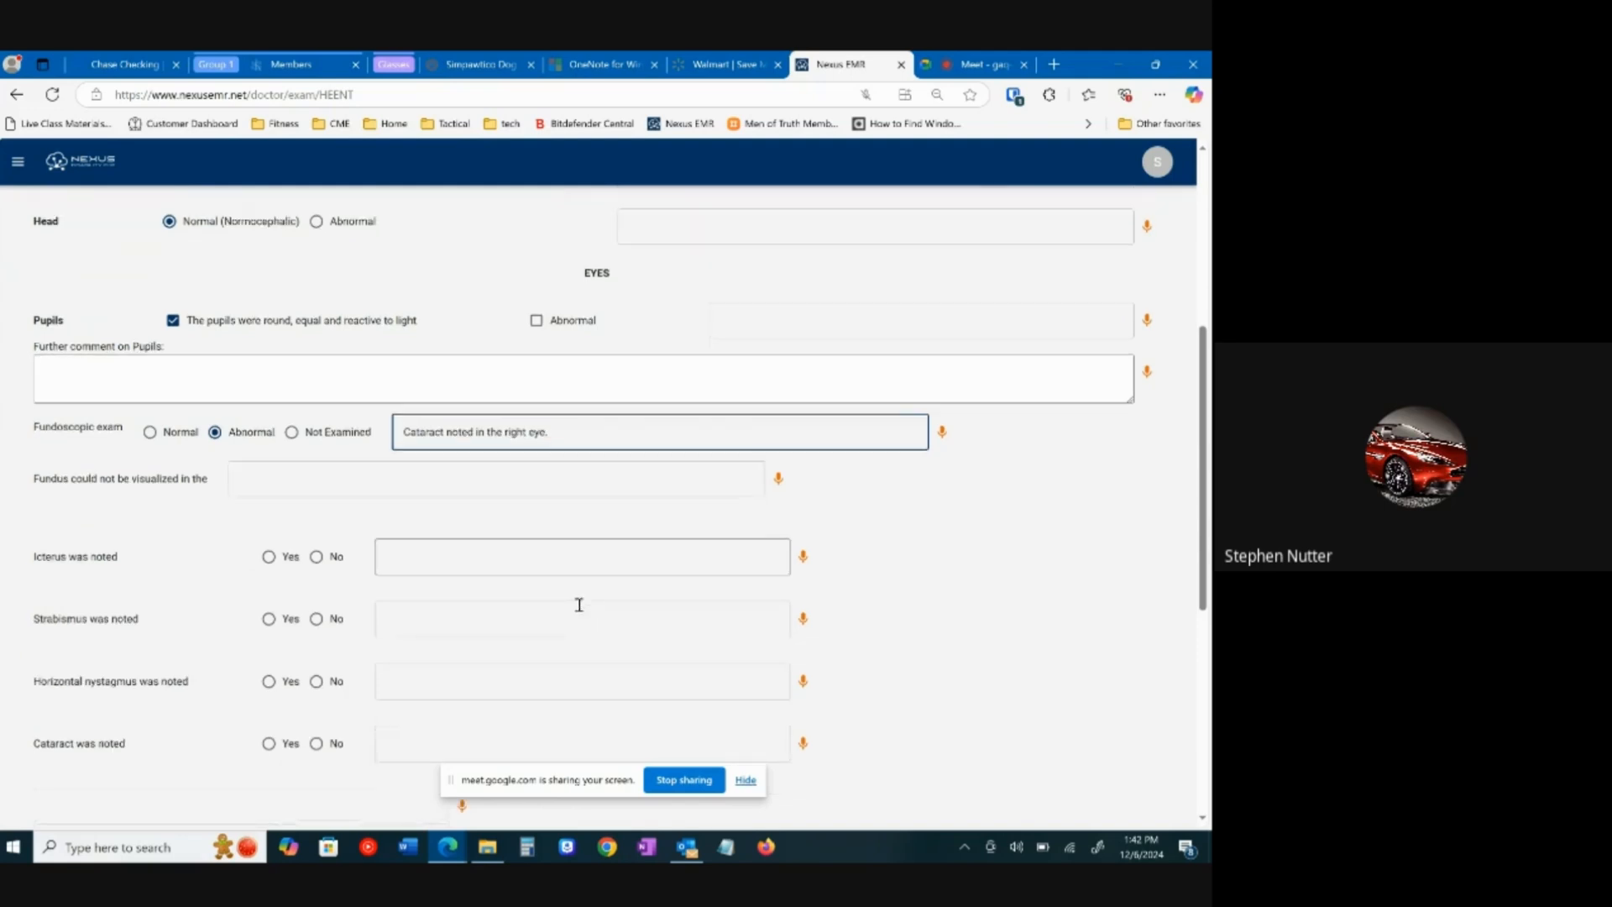
{"action": "scroll", "coordinate": [547, 592], "scroll_direction": "down", "scroll_amount": 1}
{"action": "scroll", "coordinate": [284, 531], "scroll_direction": "down", "scroll_amount": 3}
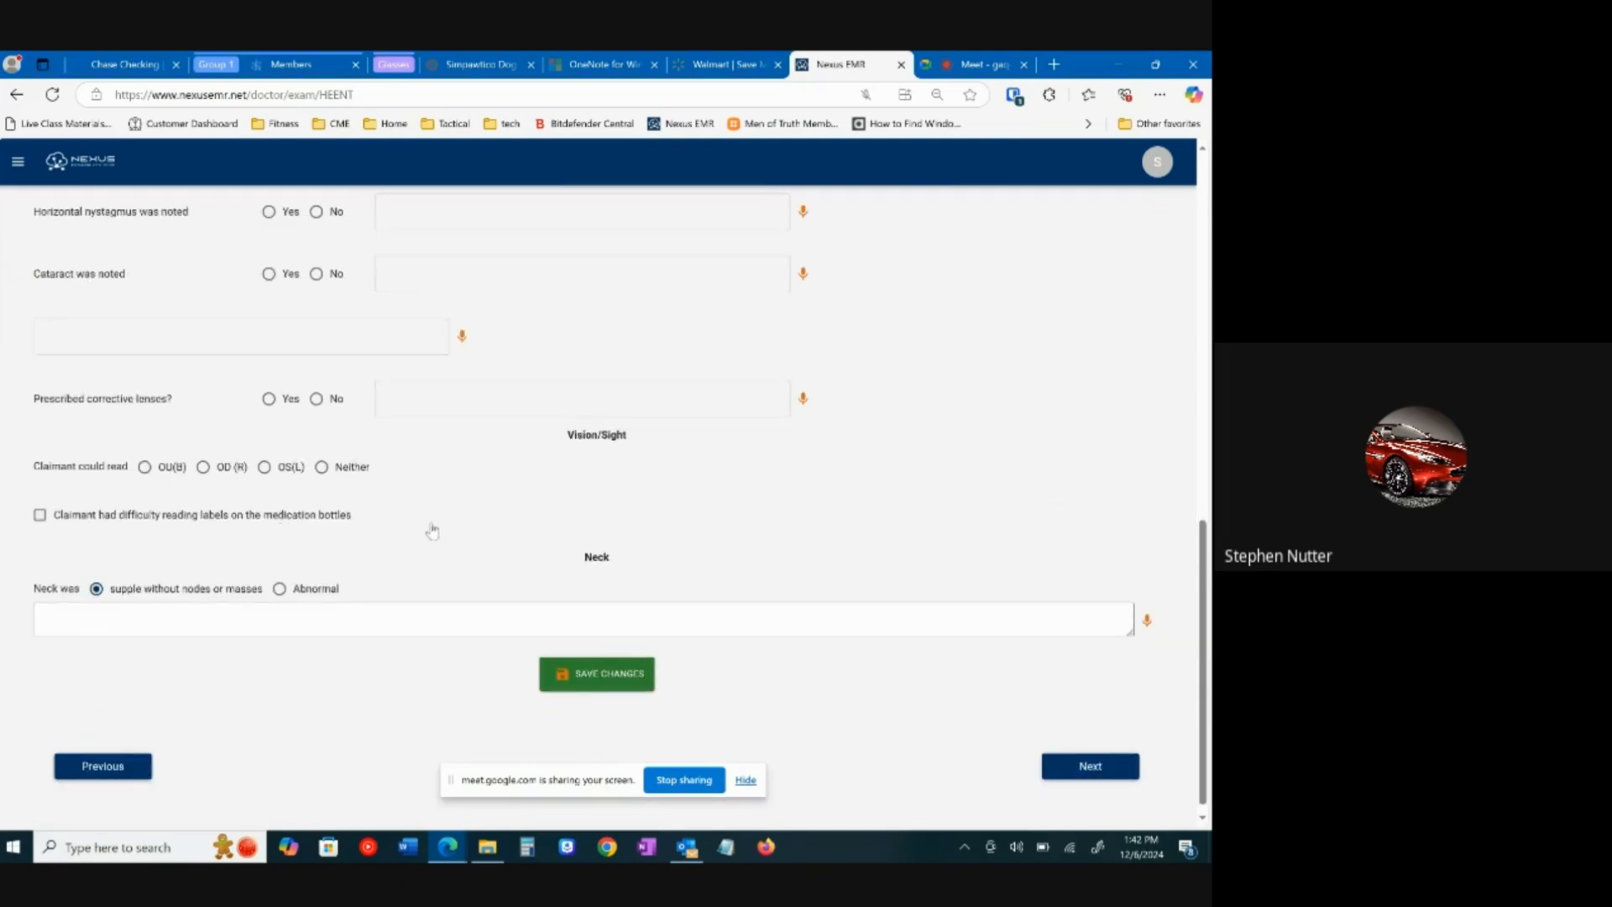
{"action": "left_click", "coordinate": [279, 590]}
{"action": "left_click", "coordinate": [289, 609]}
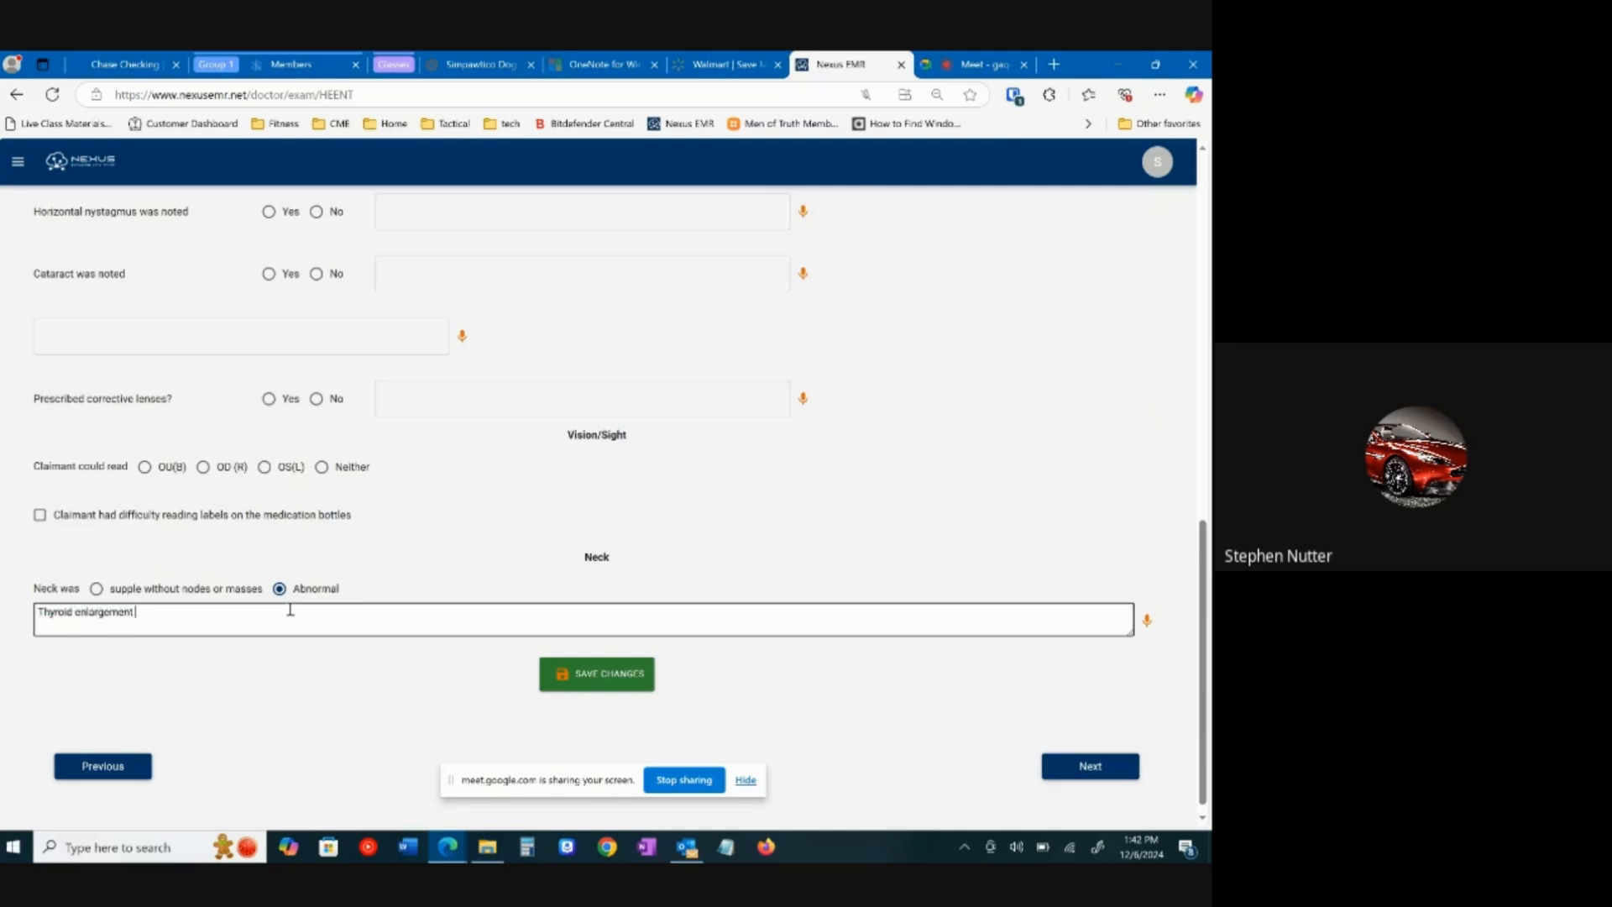
{"action": "type", "text": "noted."}
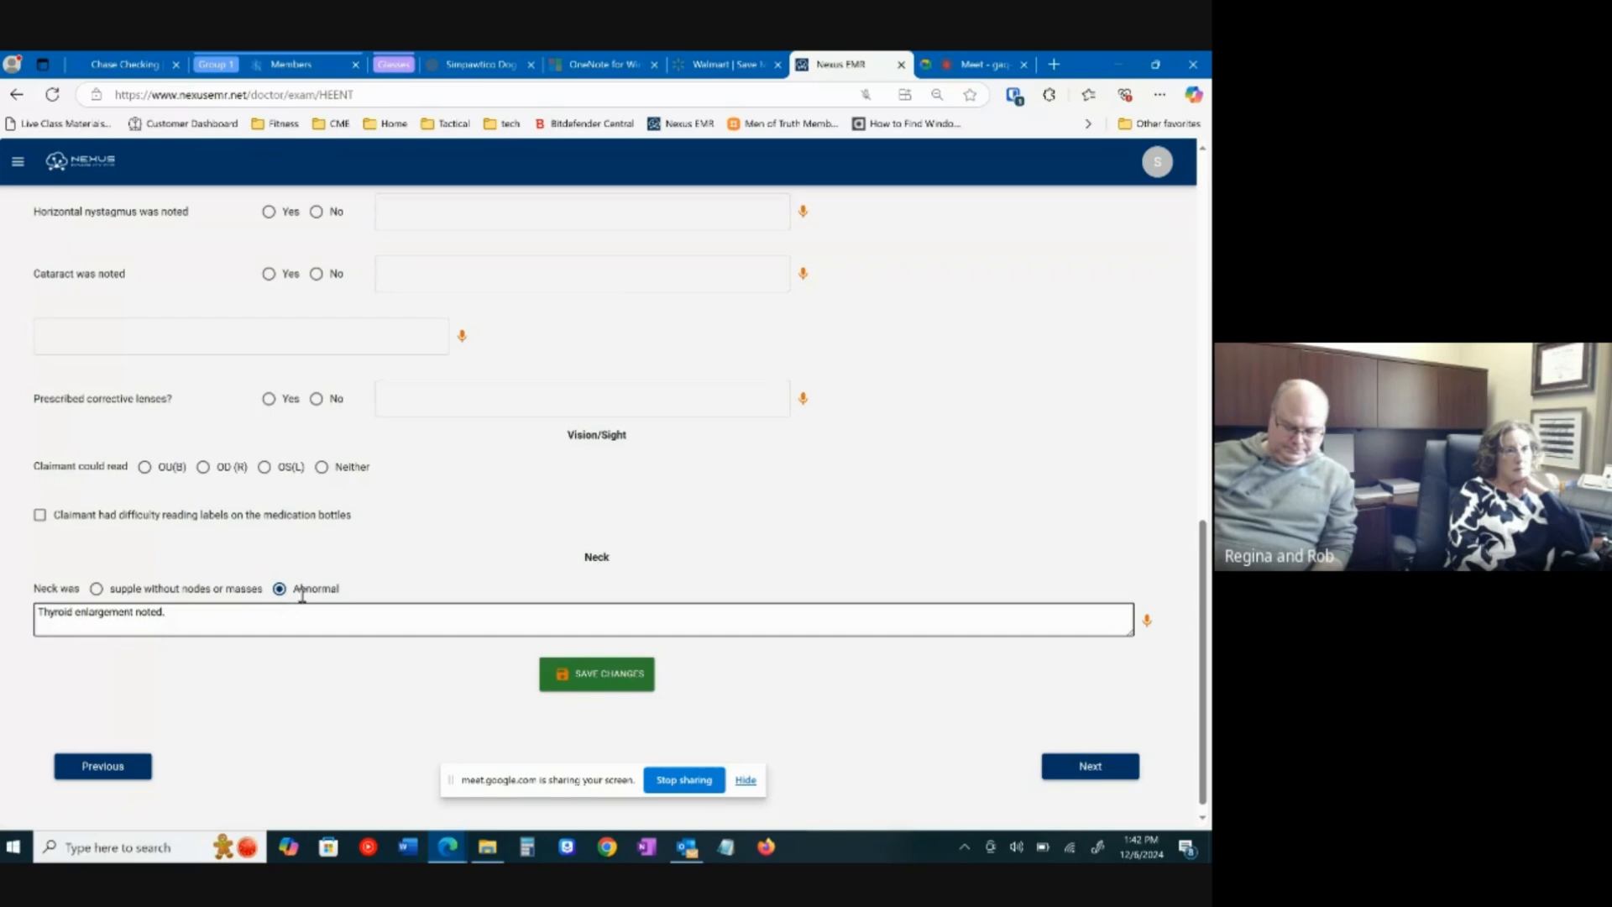
{"action": "left_click", "coordinate": [1091, 766]}
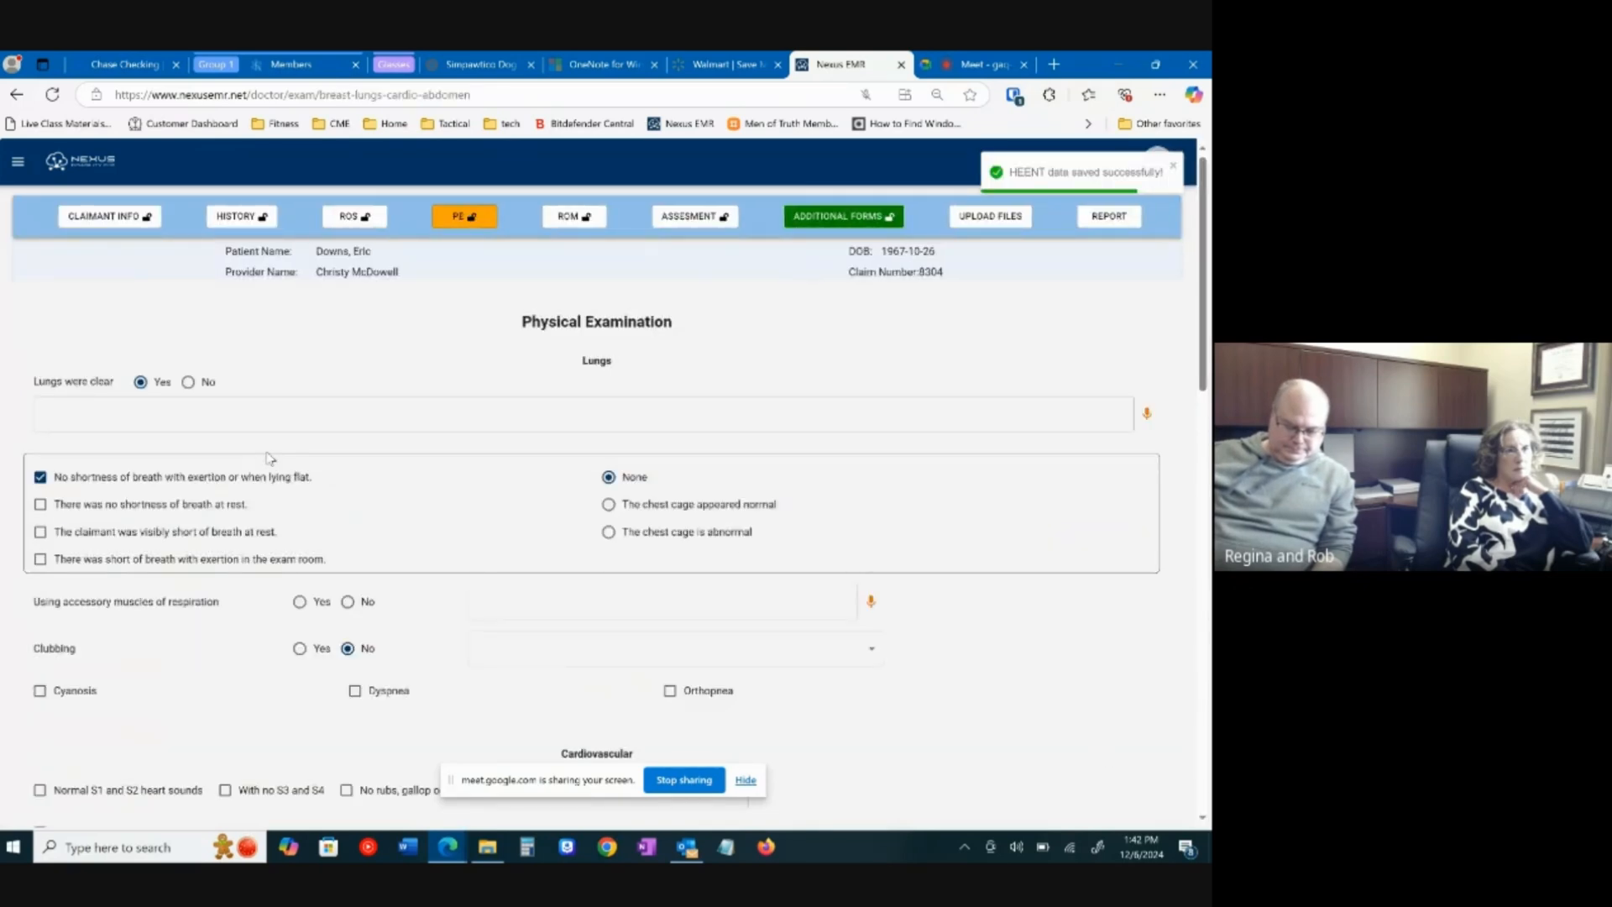
Step: Set Clubbing to Yes and replace the finding of no shortness of breath with exertion with no shortness of breath at rest
{"action": "scroll", "coordinate": [268, 457], "scroll_direction": "down", "scroll_amount": 1}
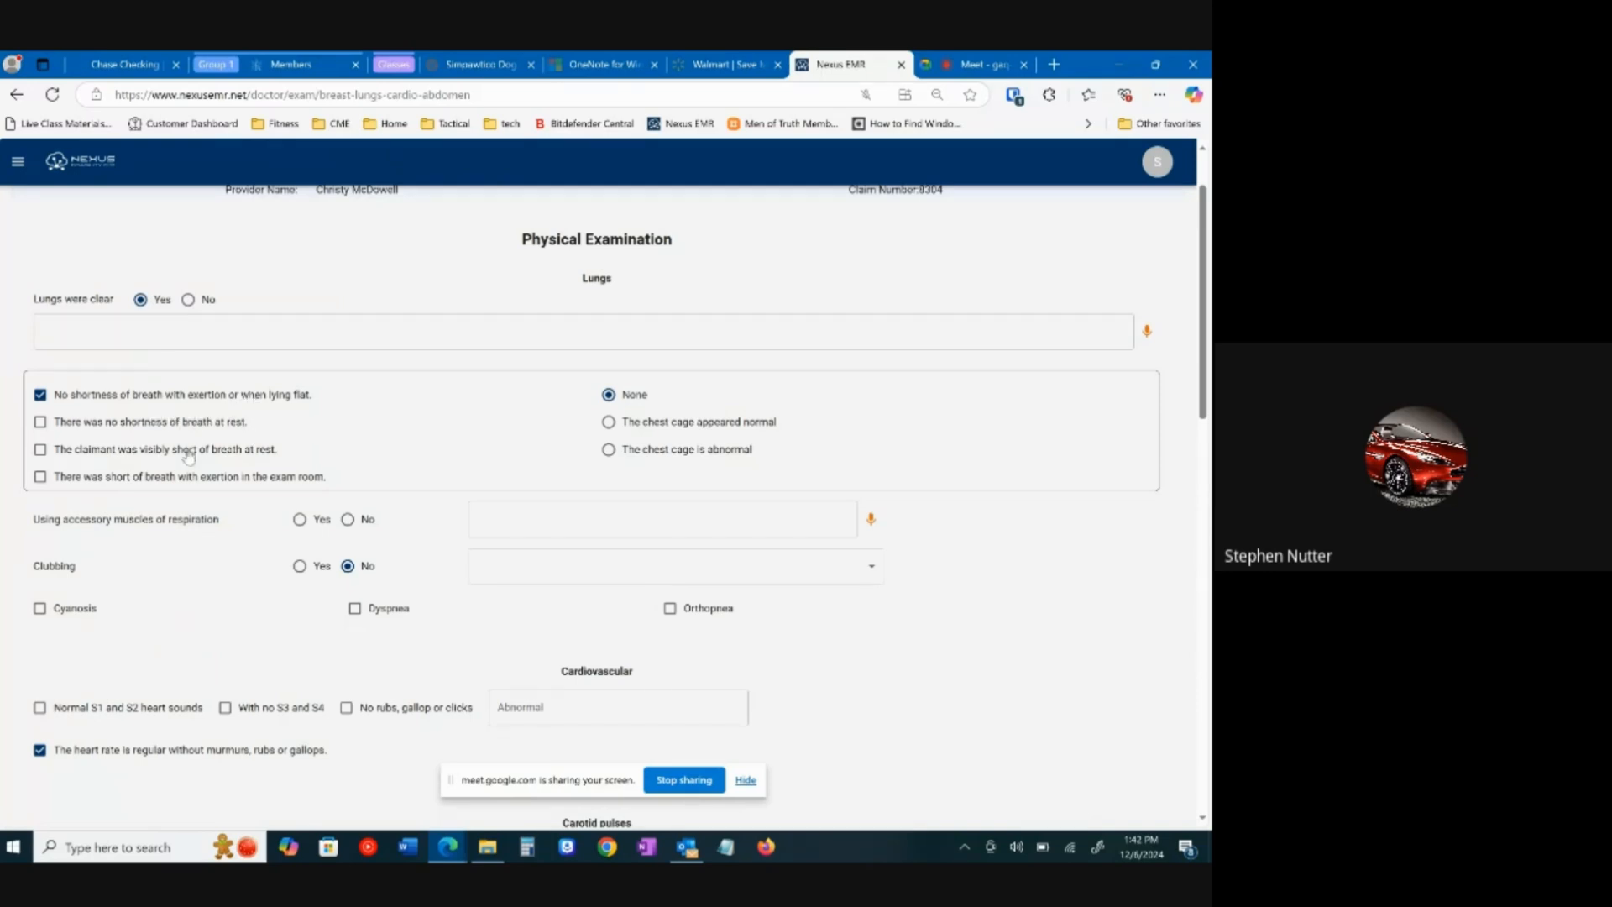
{"action": "left_click_drag", "start_coordinate": [245, 422], "coordinate": [213, 422]}
{"action": "scroll", "coordinate": [262, 489], "scroll_direction": "down", "scroll_amount": 1}
{"action": "scroll", "coordinate": [258, 491], "scroll_direction": "down", "scroll_amount": 2}
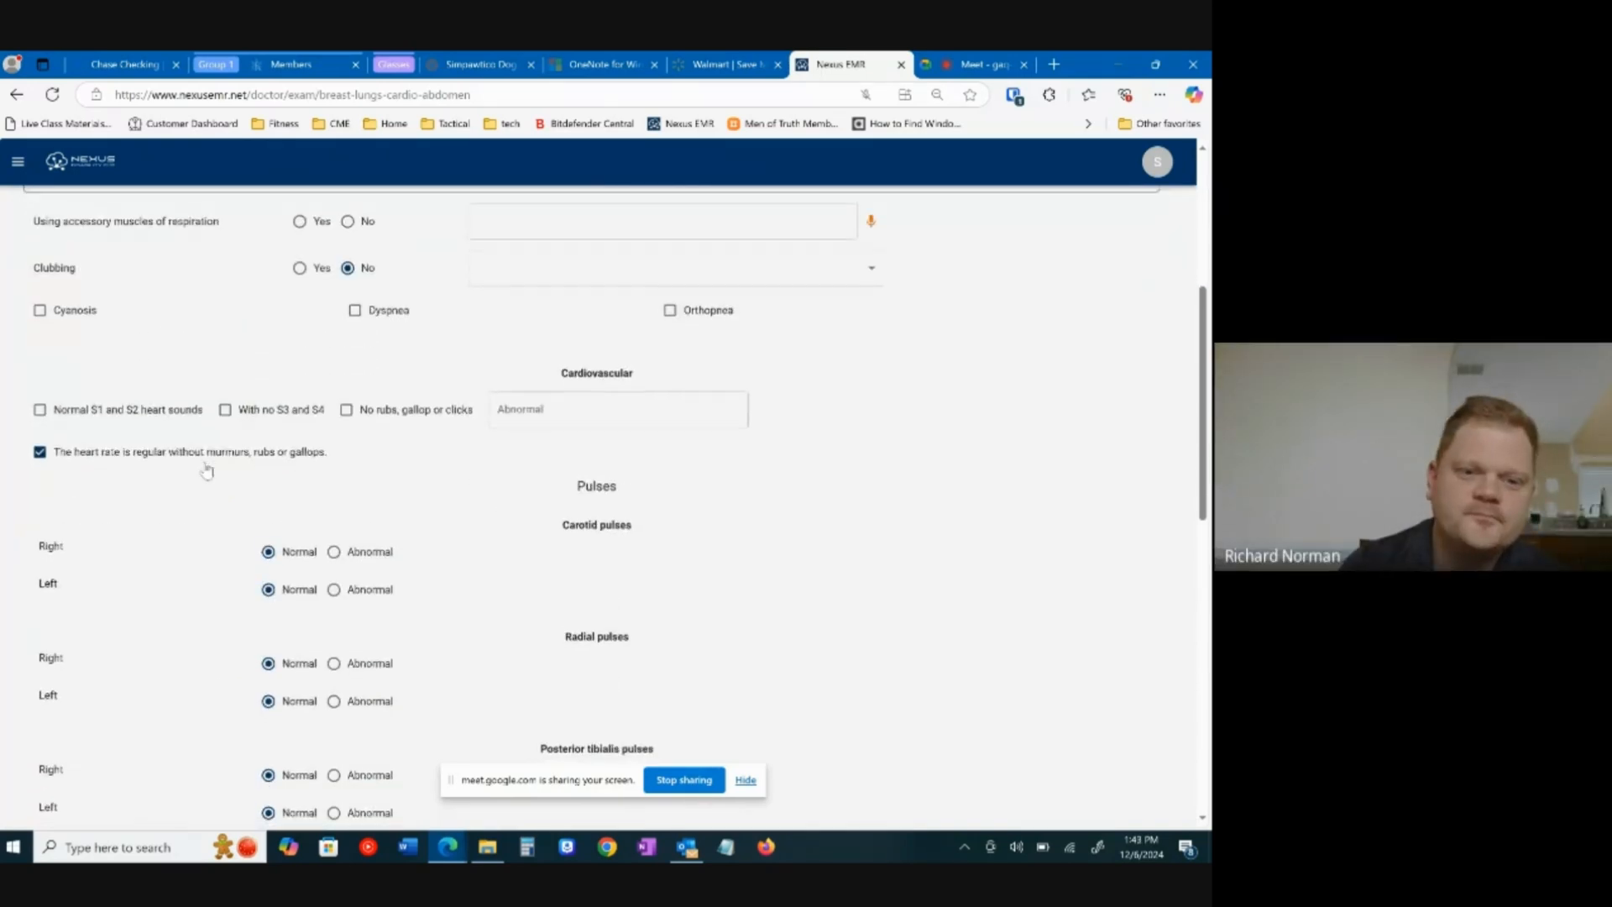
{"action": "scroll", "coordinate": [275, 457], "scroll_direction": "up", "scroll_amount": 2}
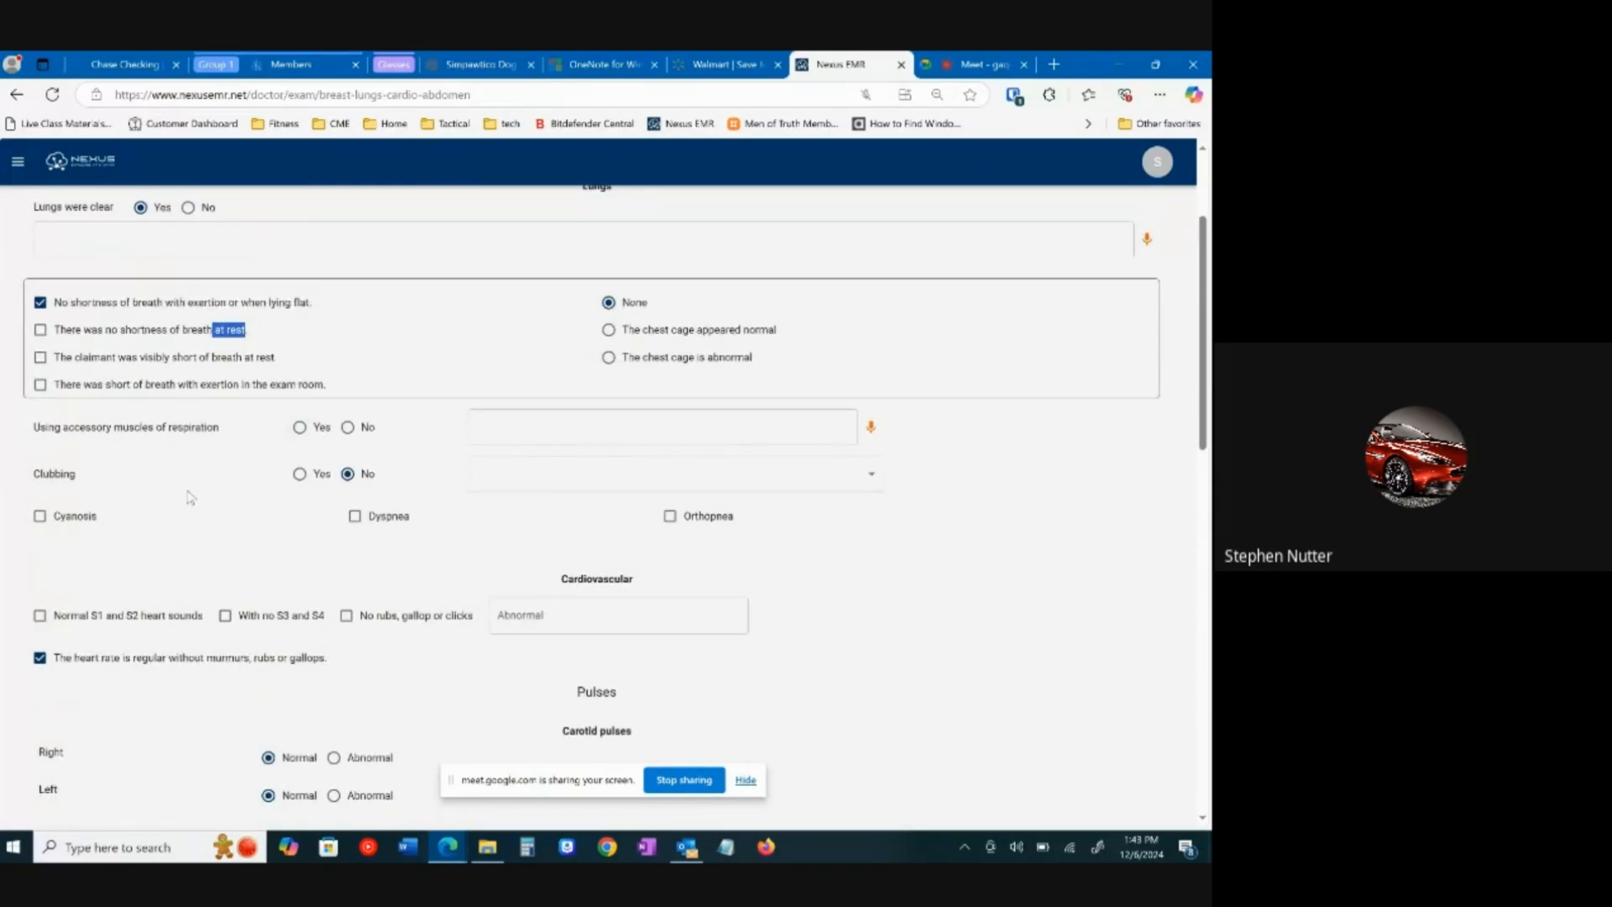
{"action": "left_click", "coordinate": [299, 474]}
{"action": "left_click", "coordinate": [41, 304]}
{"action": "left_click", "coordinate": [41, 330]}
Step: Mark the right radial pulse as Abnormal with the comment 0/4
{"action": "scroll", "coordinate": [168, 461], "scroll_direction": "down", "scroll_amount": 3}
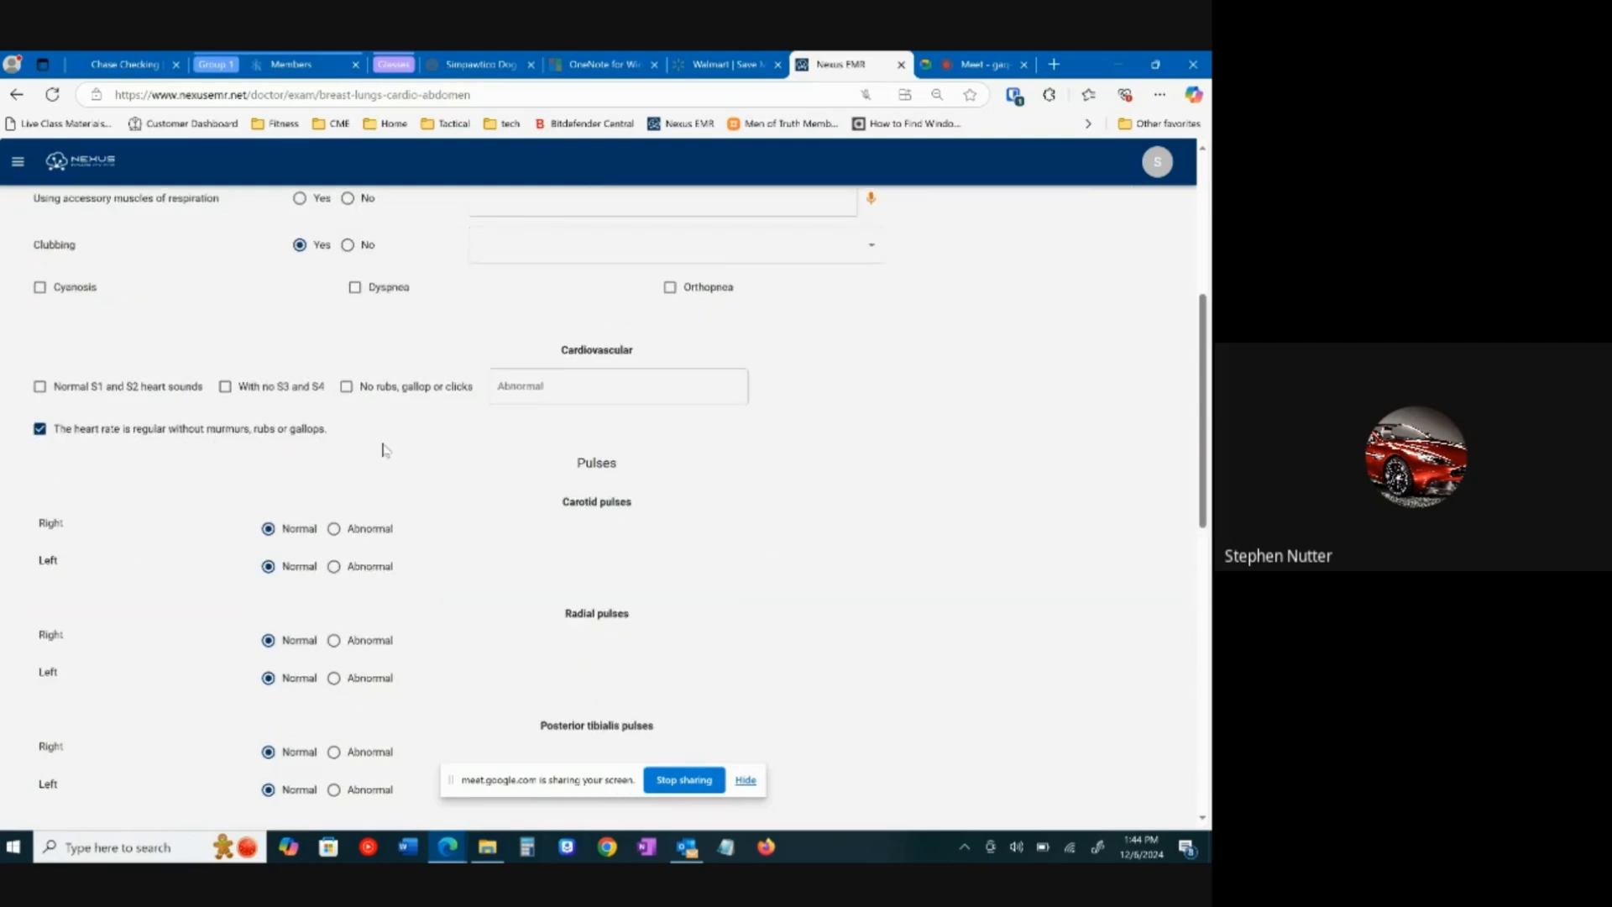
{"action": "scroll", "coordinate": [403, 450], "scroll_direction": "down", "scroll_amount": 2}
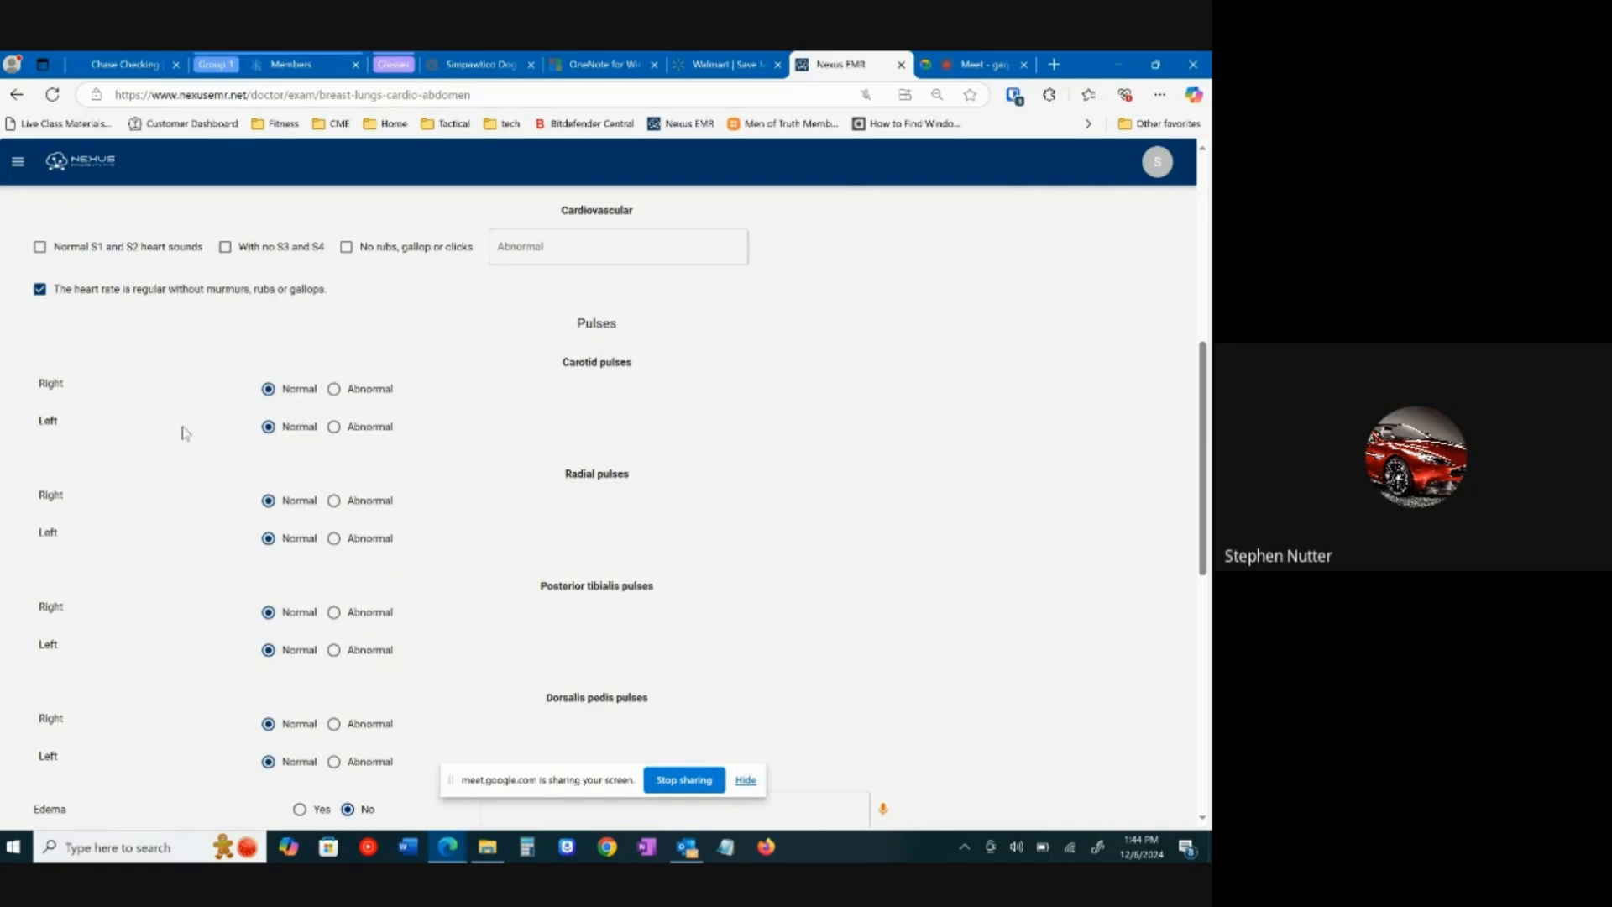
{"action": "left_click", "coordinate": [334, 502]}
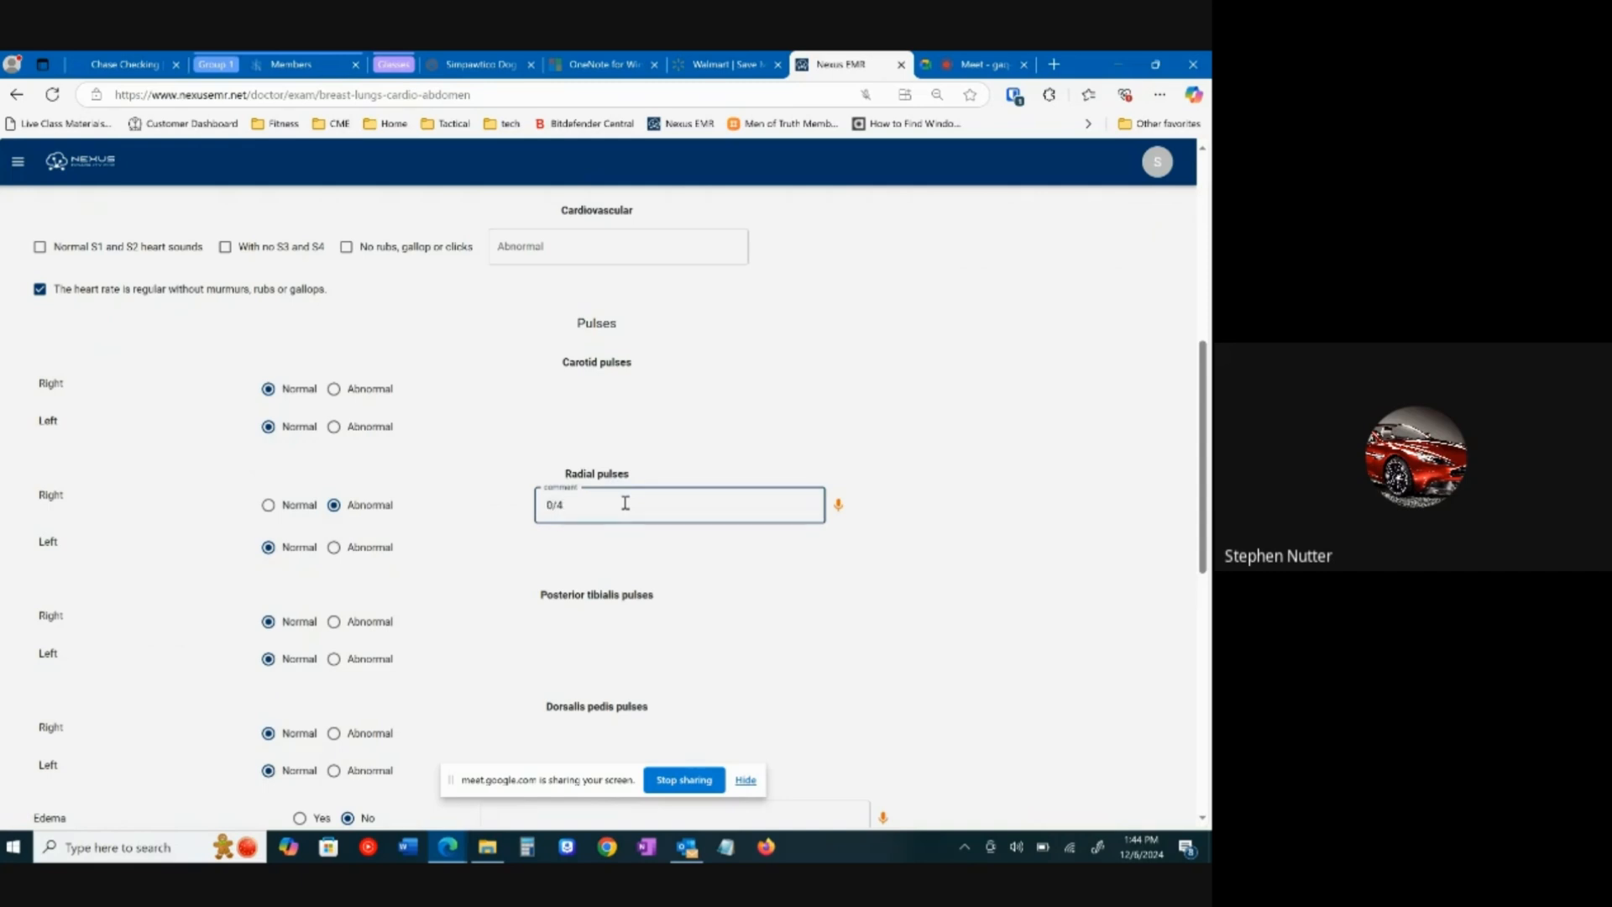
Step: Answer No to no masses or organomegaly with the comment "Mass noted RUQ", and save by proceeding to the Spine and Extremities page
{"action": "scroll", "coordinate": [751, 556], "scroll_direction": "down", "scroll_amount": 2}
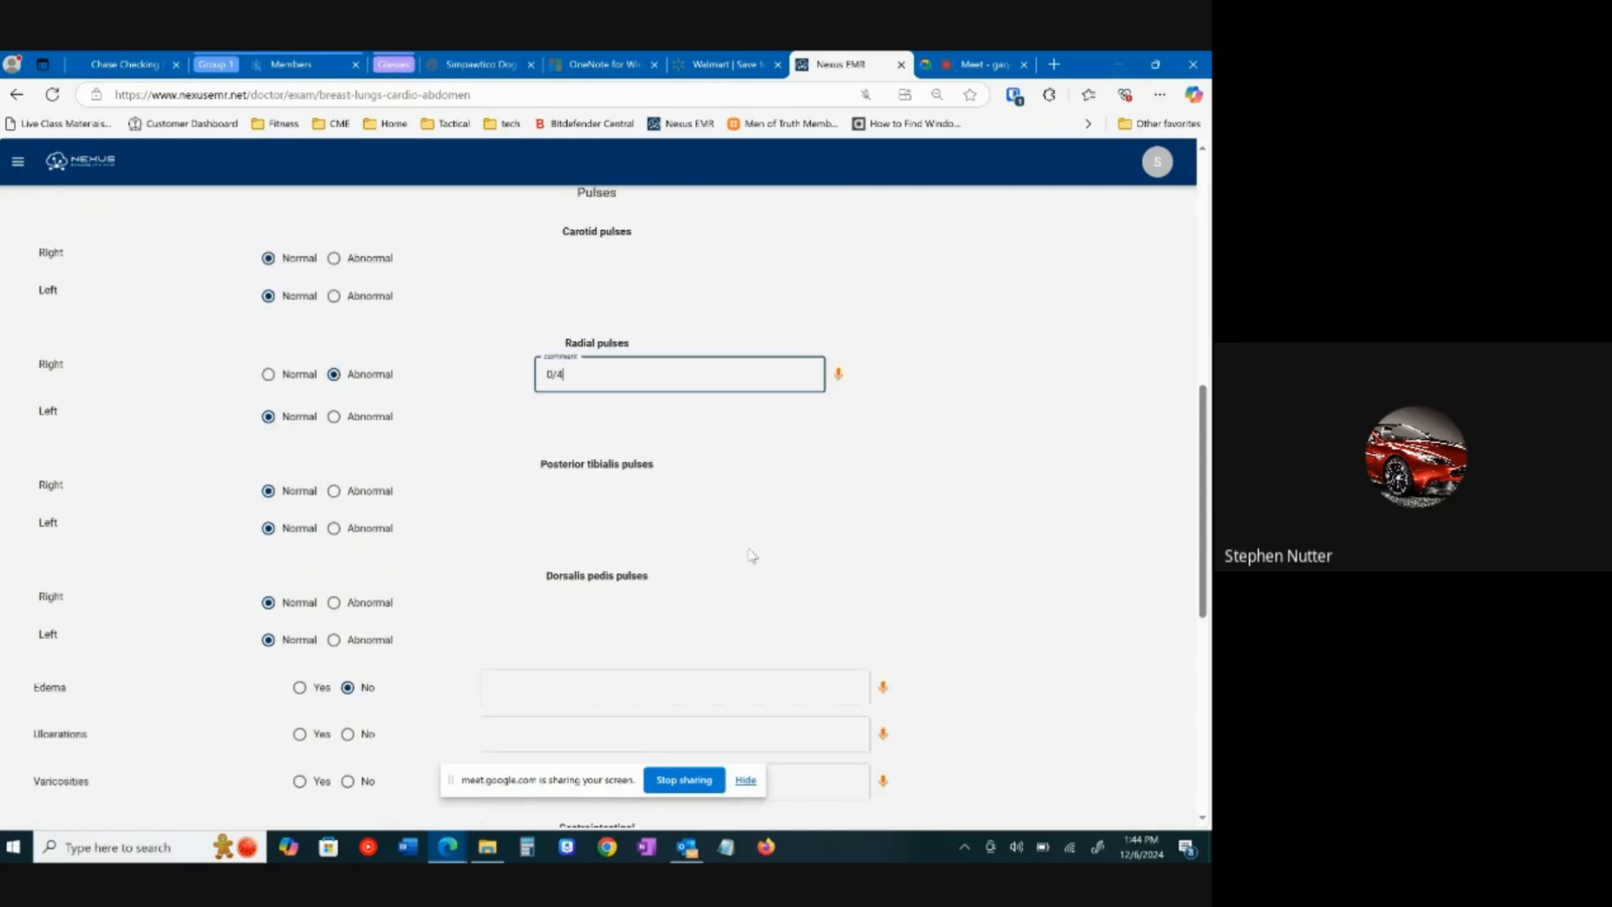
{"action": "scroll", "coordinate": [752, 556], "scroll_direction": "down", "scroll_amount": 3}
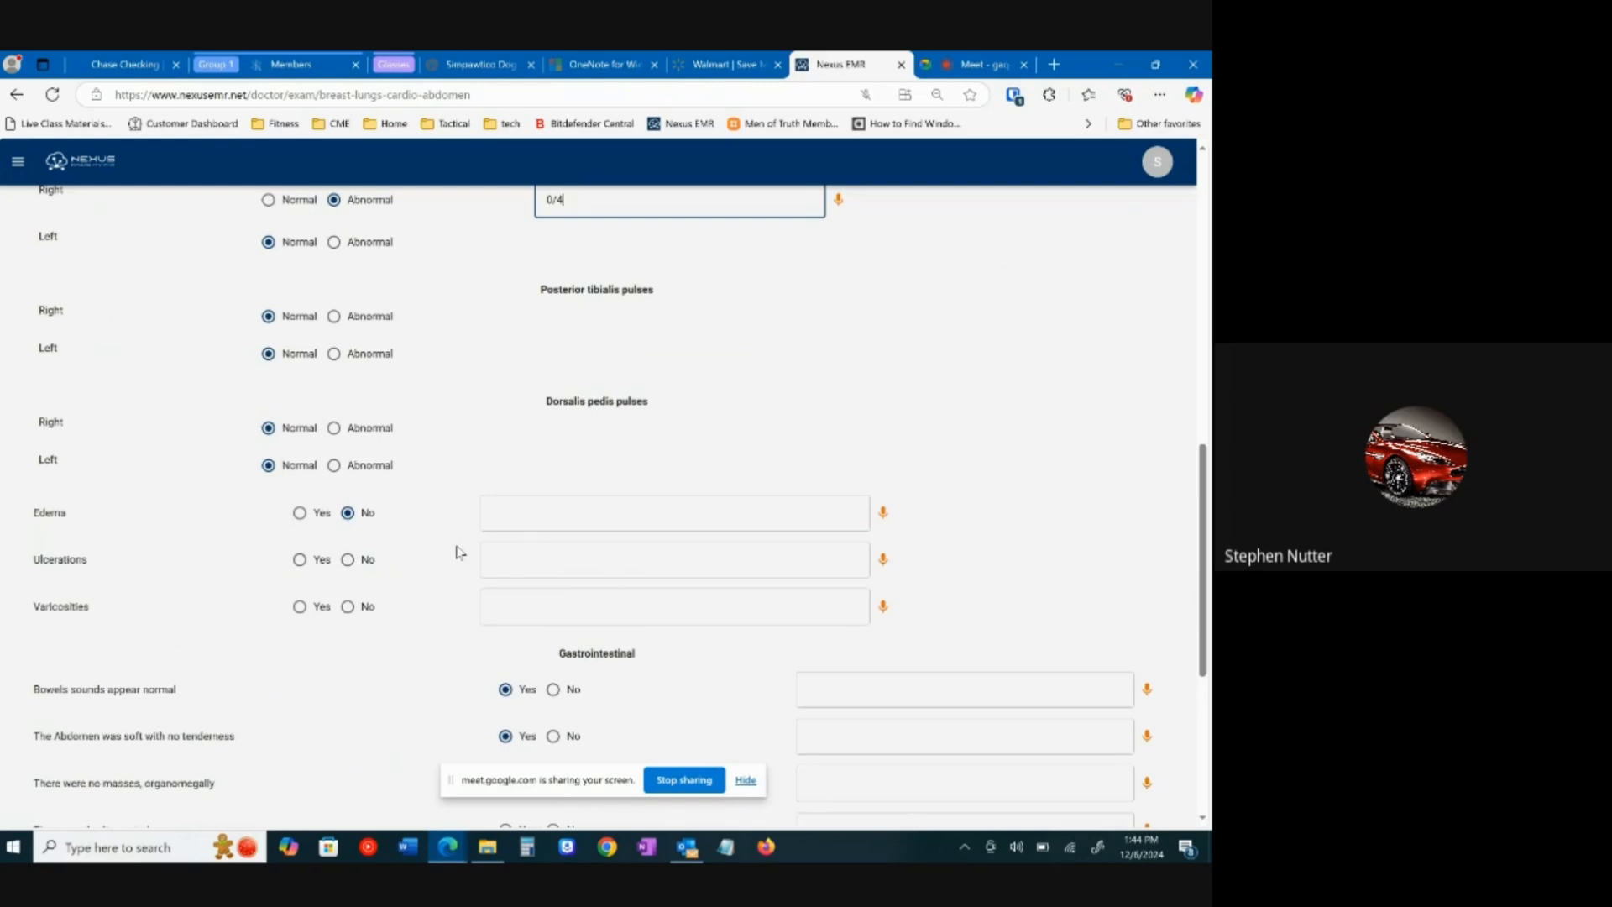
{"action": "scroll", "coordinate": [457, 551], "scroll_direction": "down", "scroll_amount": 2}
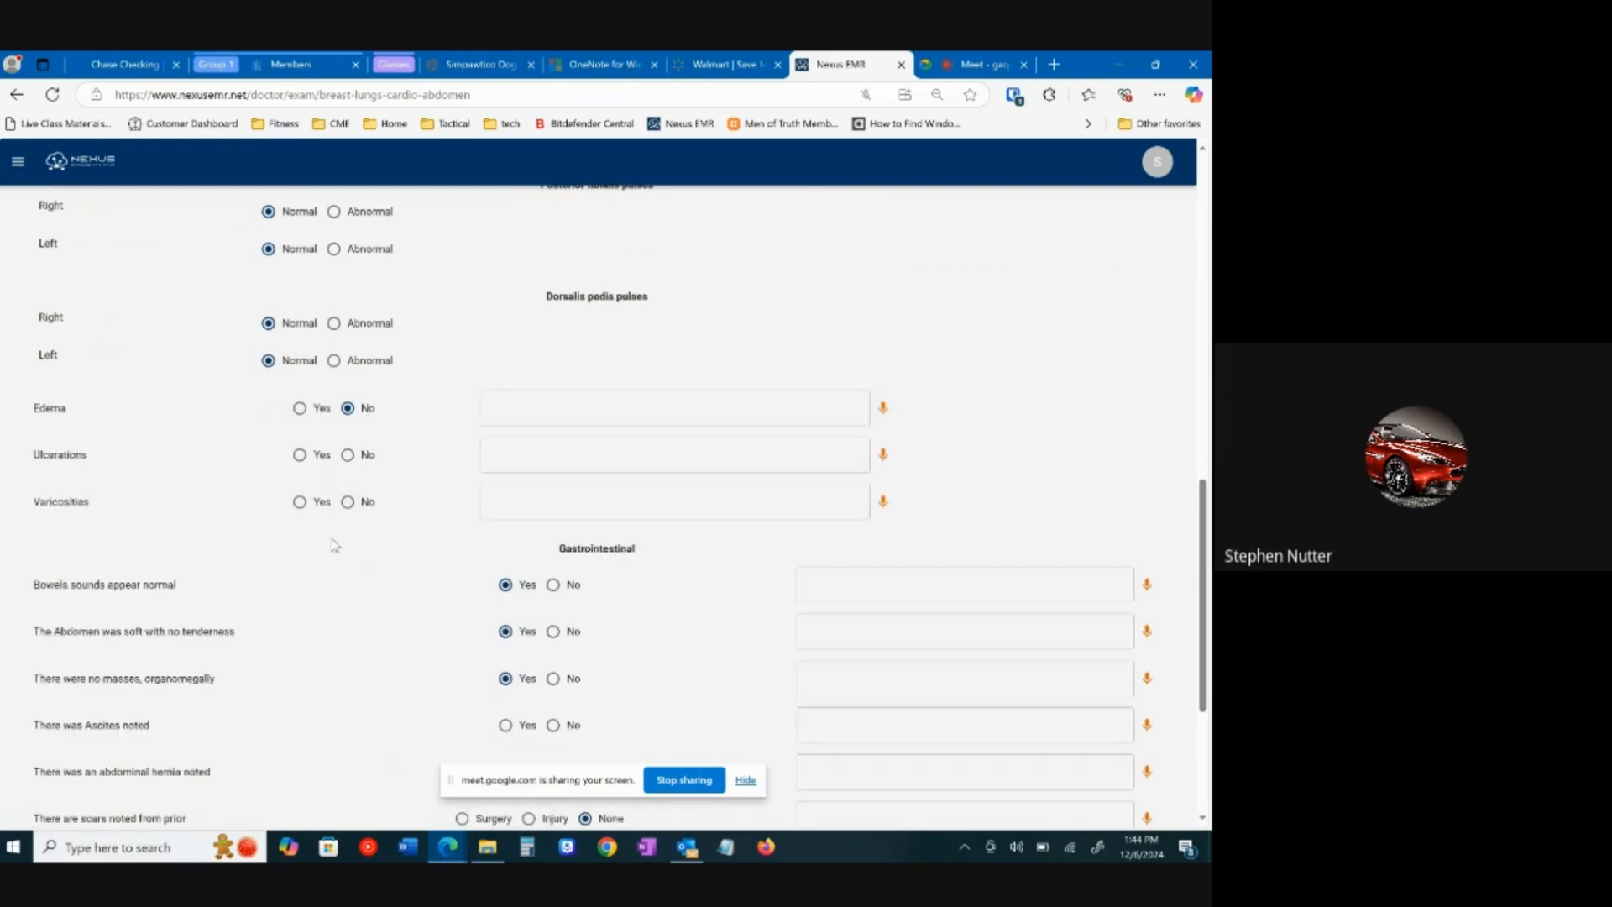
{"action": "scroll", "coordinate": [335, 545], "scroll_direction": "down", "scroll_amount": 3}
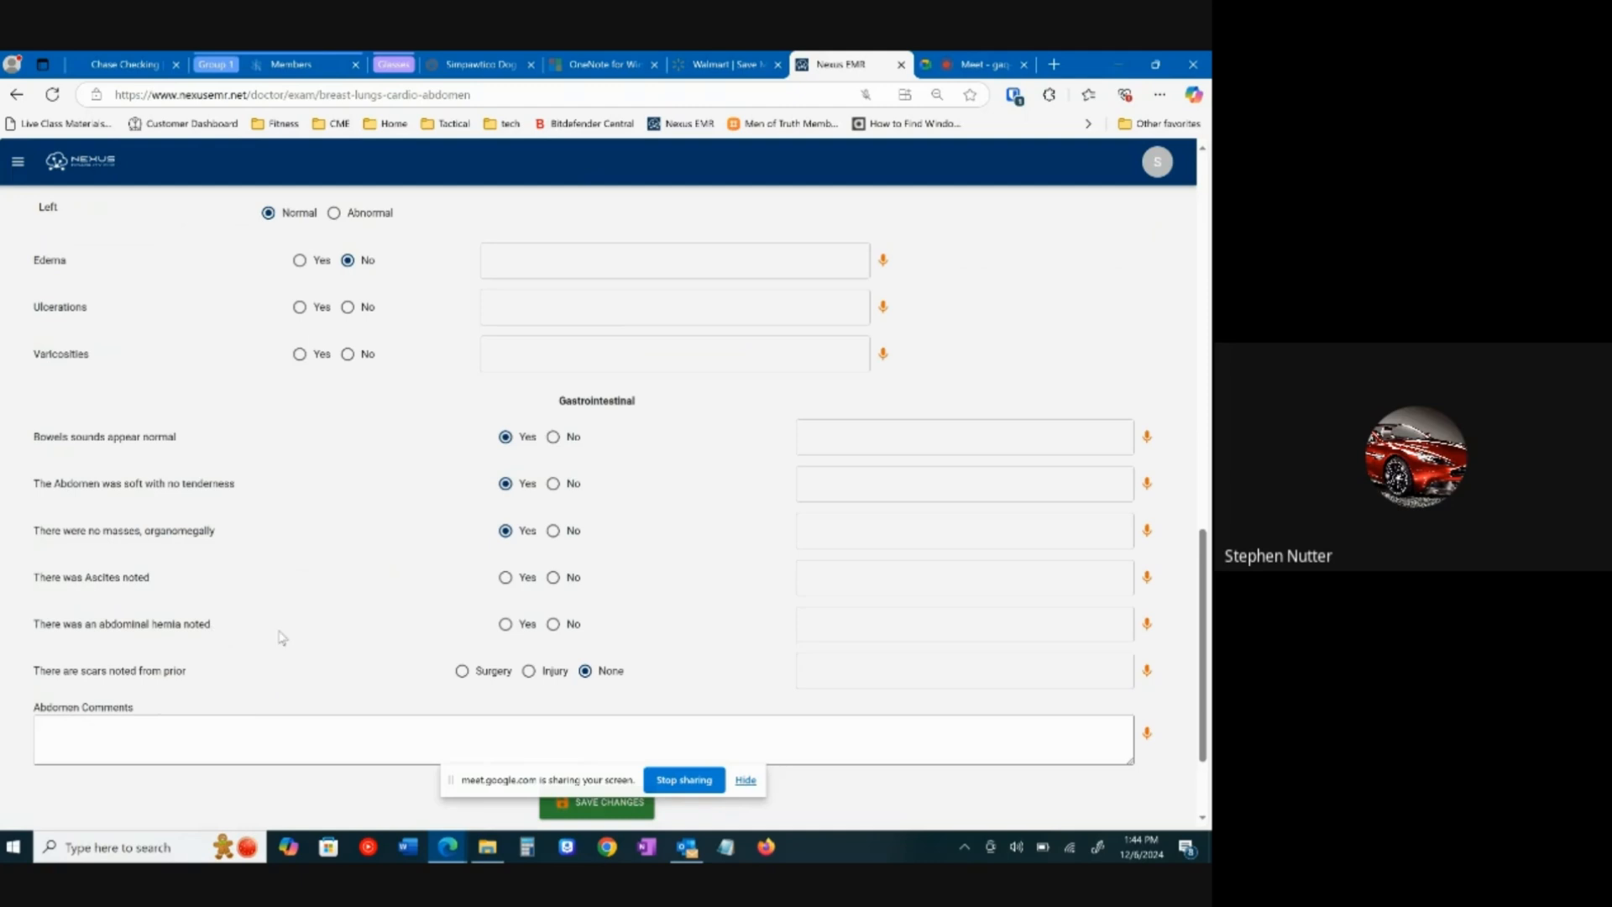
{"action": "scroll", "coordinate": [273, 571], "scroll_direction": "down", "scroll_amount": 2}
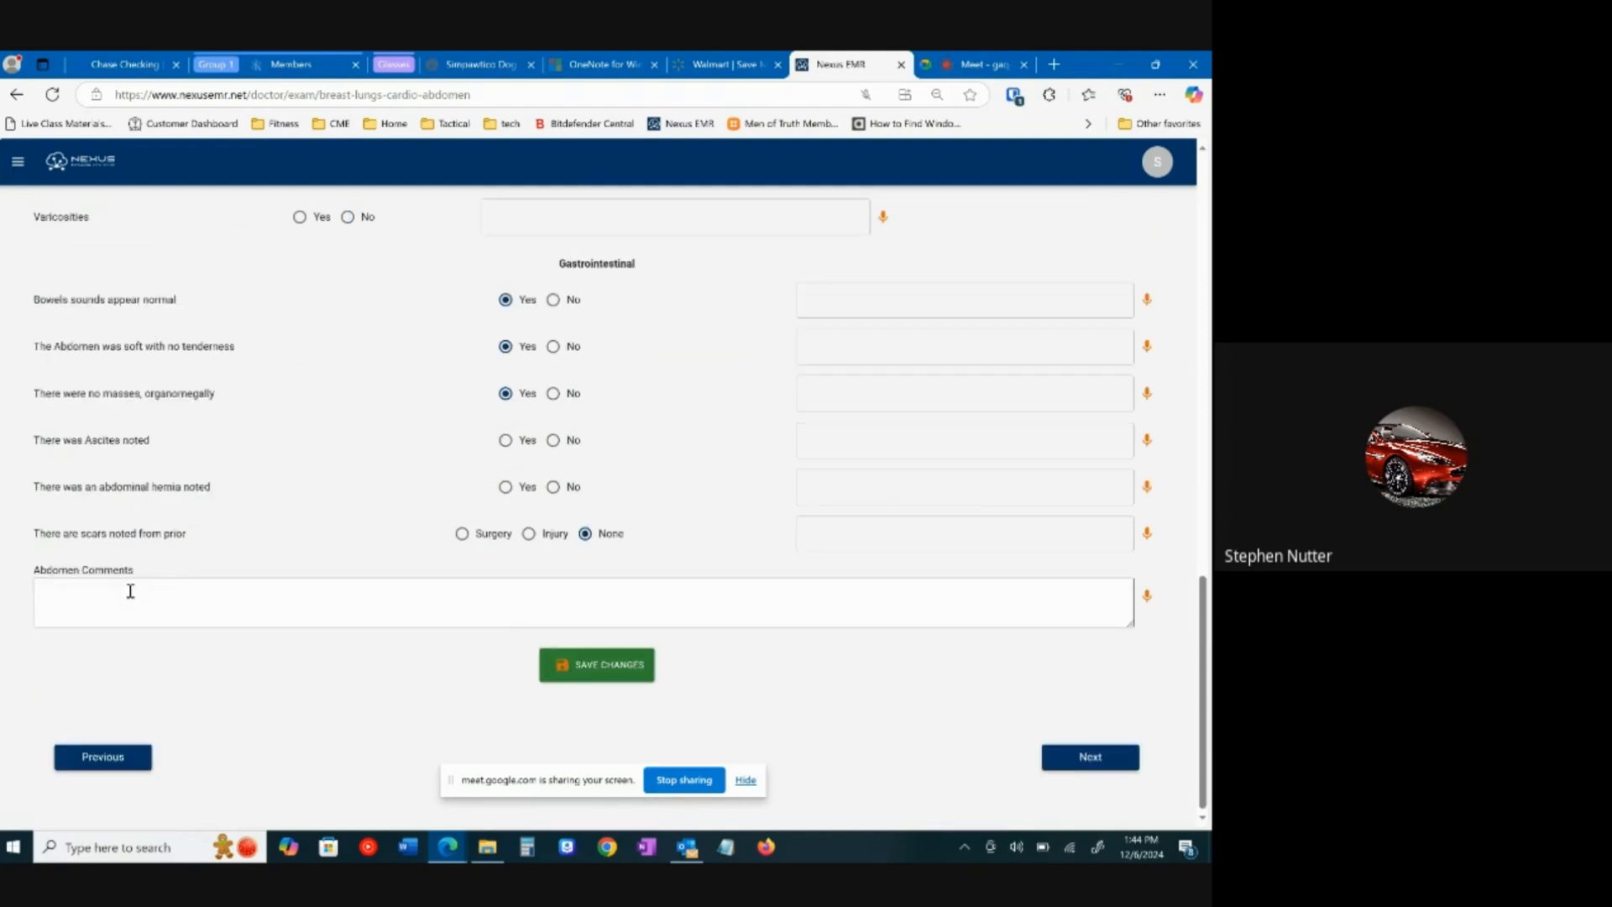
{"action": "left_click", "coordinate": [553, 394]}
{"action": "left_click", "coordinate": [816, 403]}
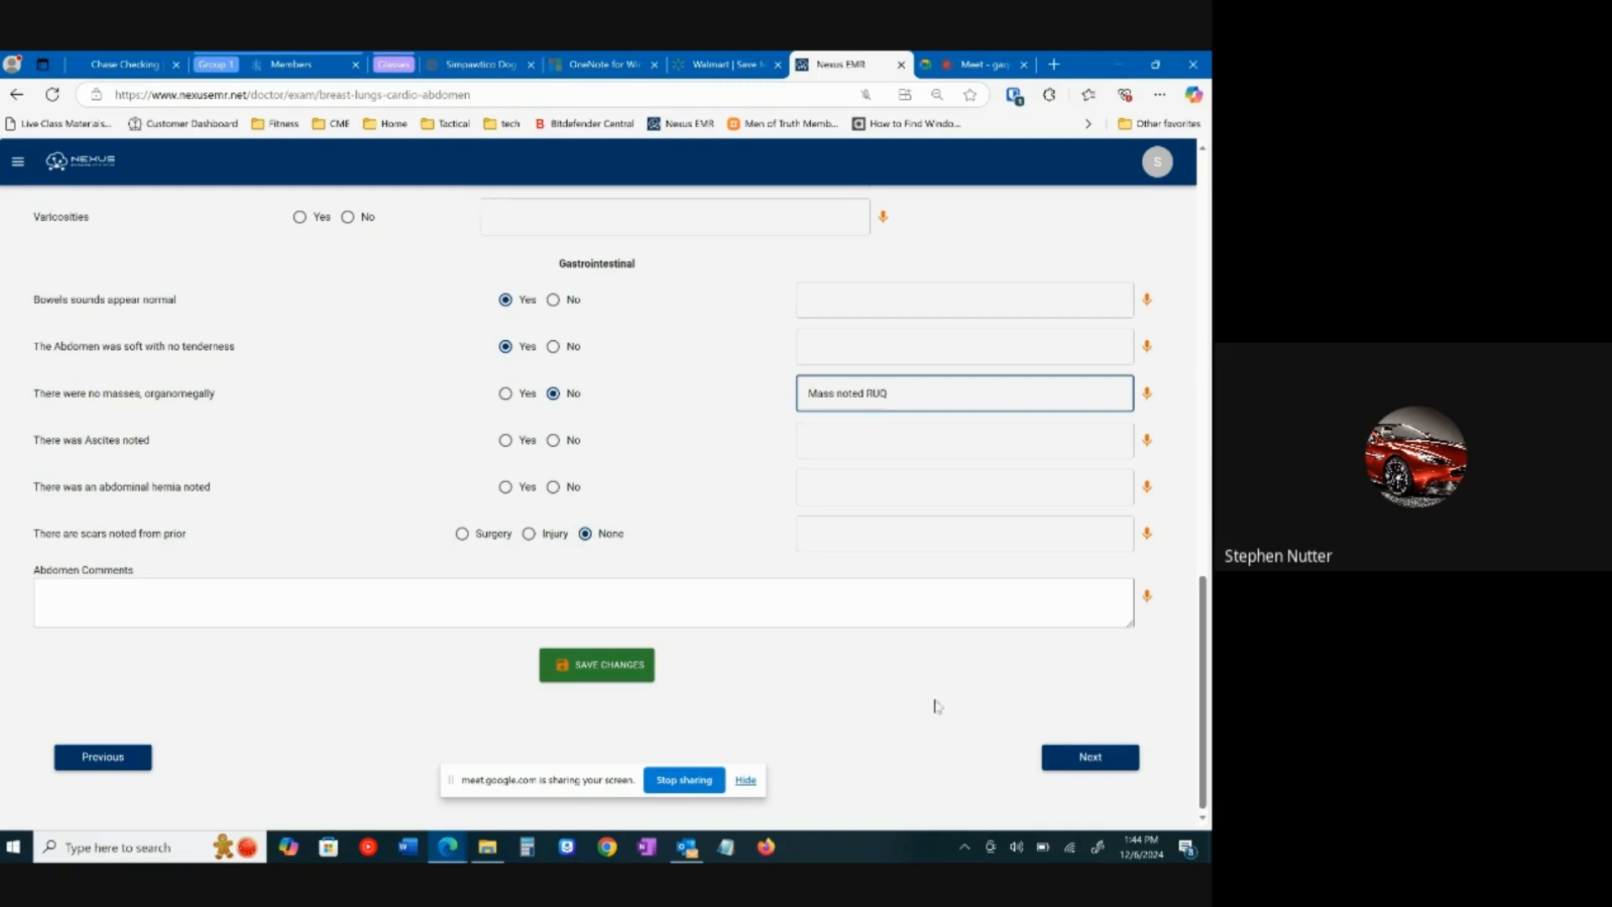
{"action": "left_click", "coordinate": [1081, 766]}
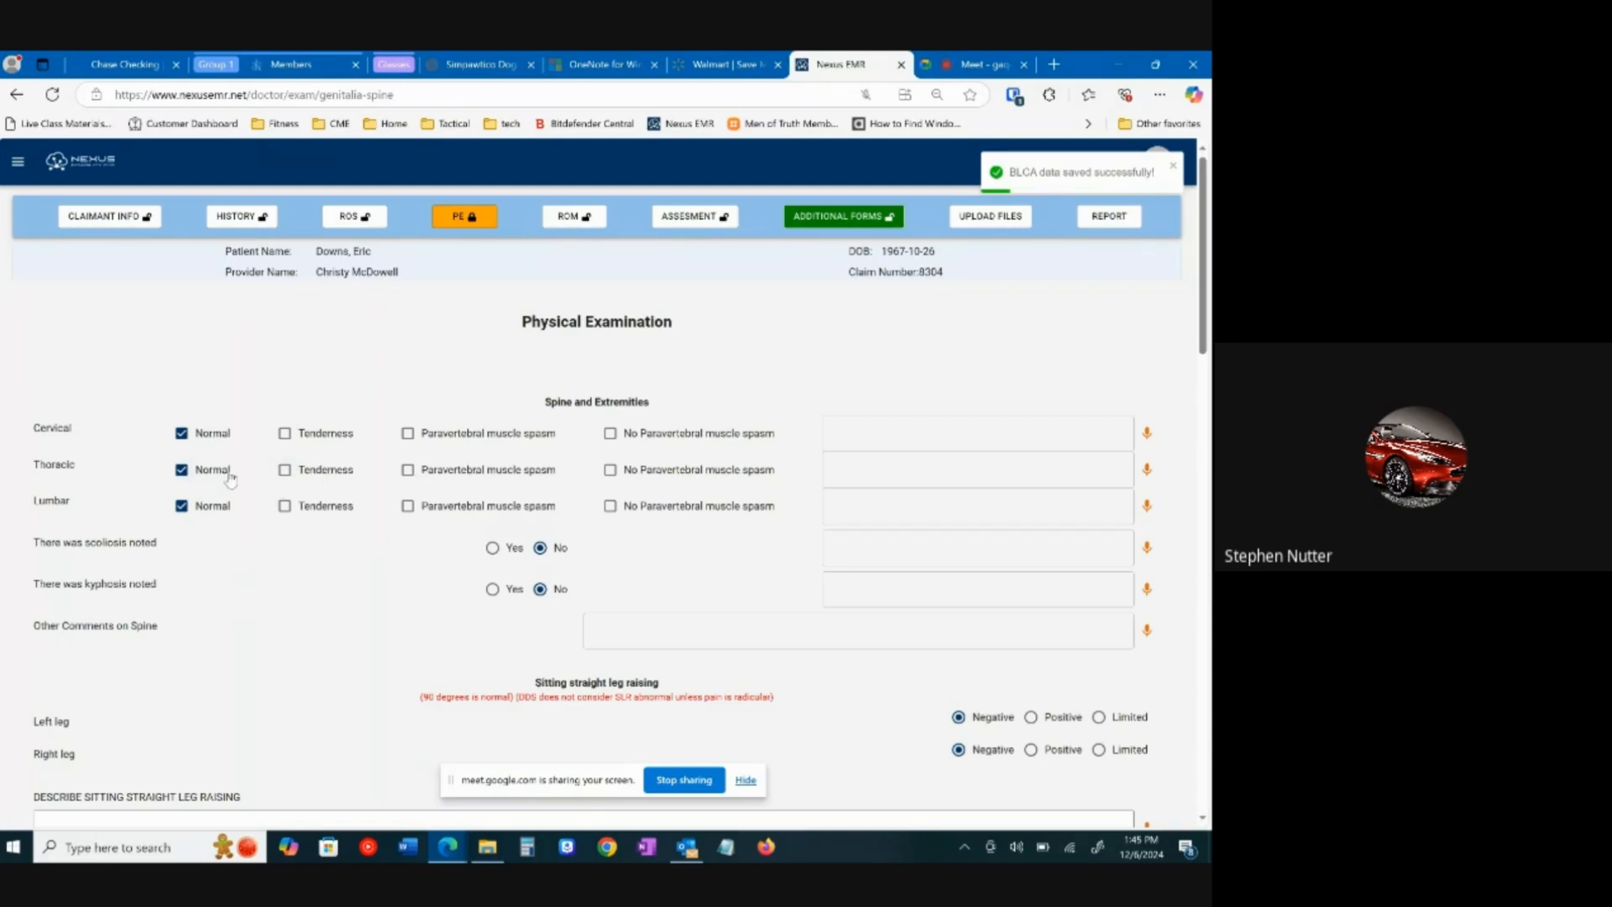
Step: Mark the lumbar spine with Tenderness, No Paravertebral muscle spasm and the comment "Surgical scar along lumbar spine.", and set kyphosis to Yes
{"action": "left_click", "coordinate": [285, 507]}
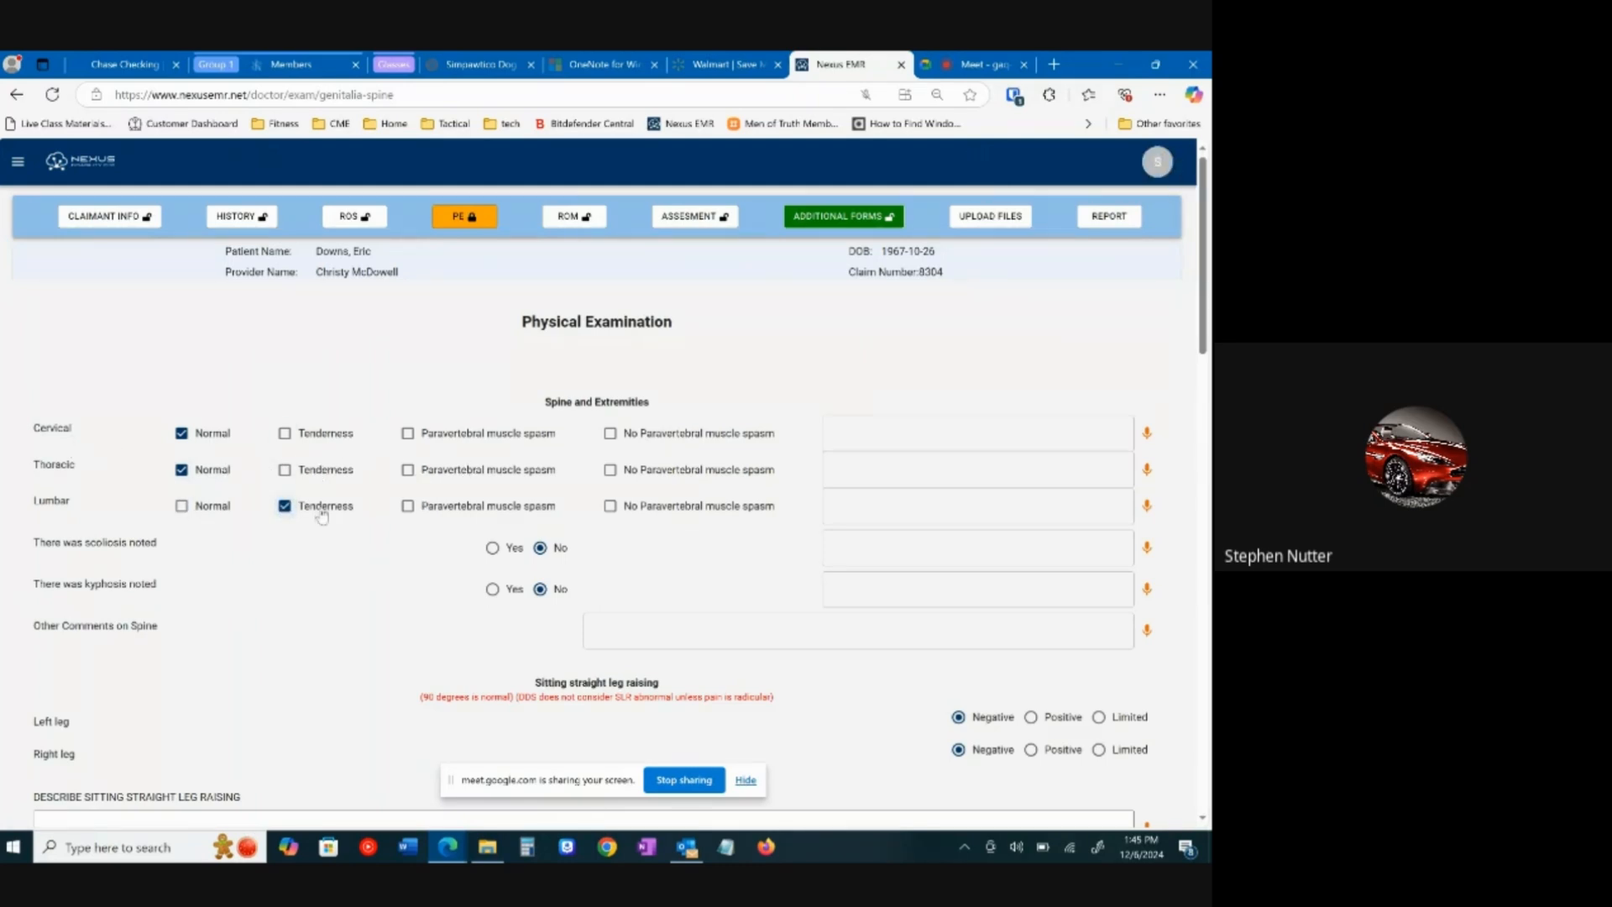
{"action": "left_click", "coordinate": [616, 509]}
{"action": "left_click", "coordinate": [887, 508]}
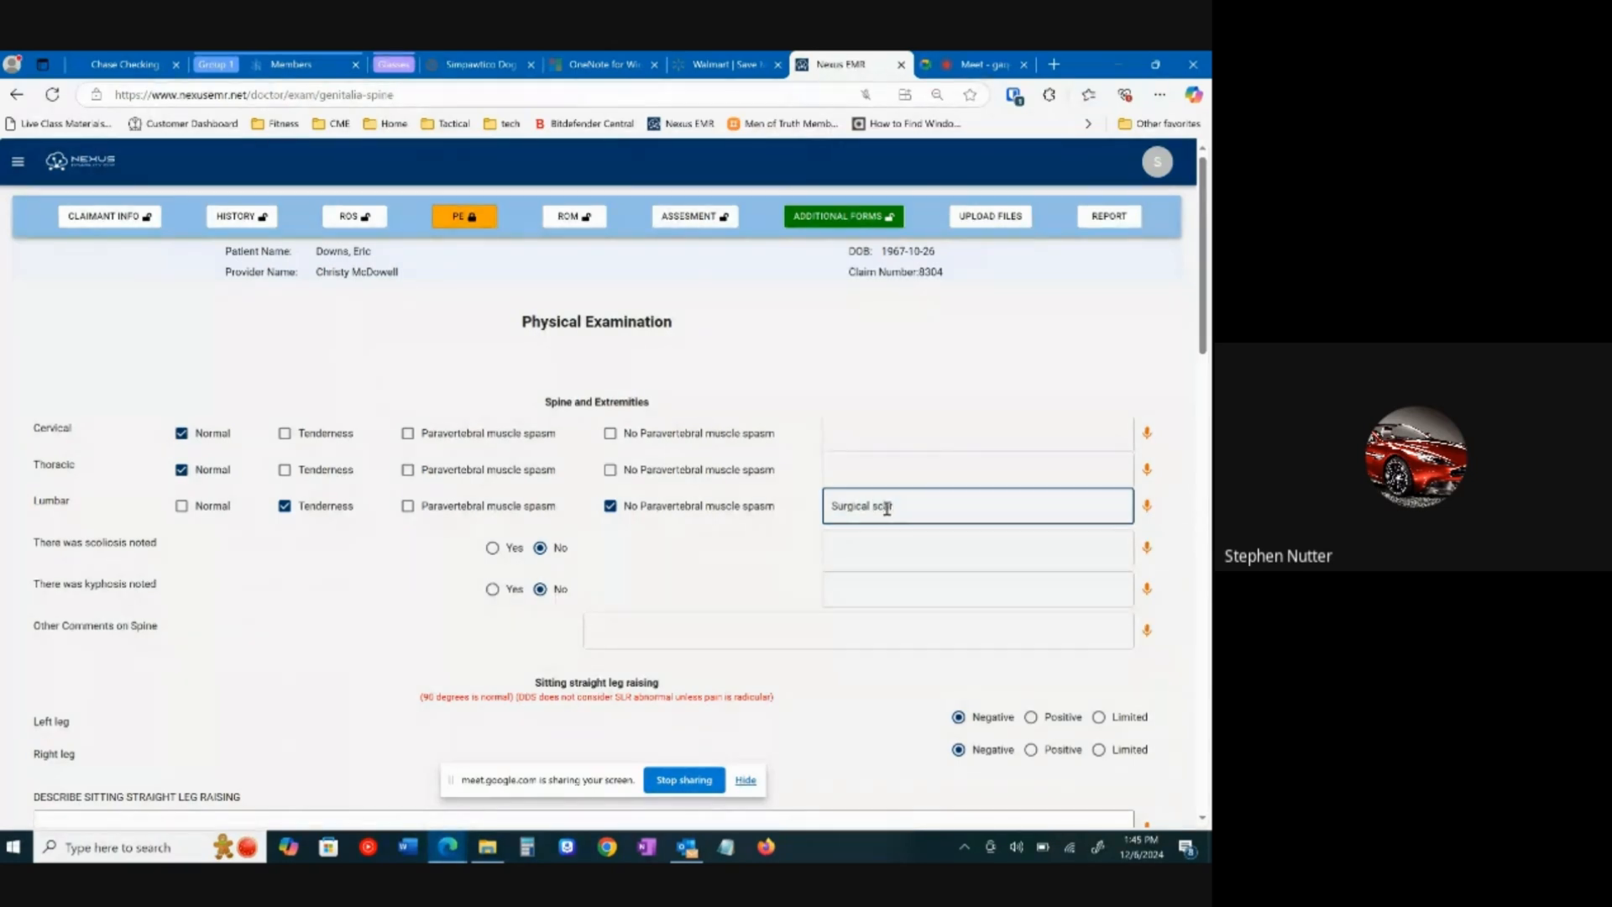
{"action": "type", "text": "mbar spine."}
{"action": "left_click", "coordinate": [492, 588]}
Step: Mark the left leg's sitting straight leg raising as Limited with the reason "Limited due to back pain."
{"action": "scroll", "coordinate": [75, 484], "scroll_direction": "down", "scroll_amount": 3}
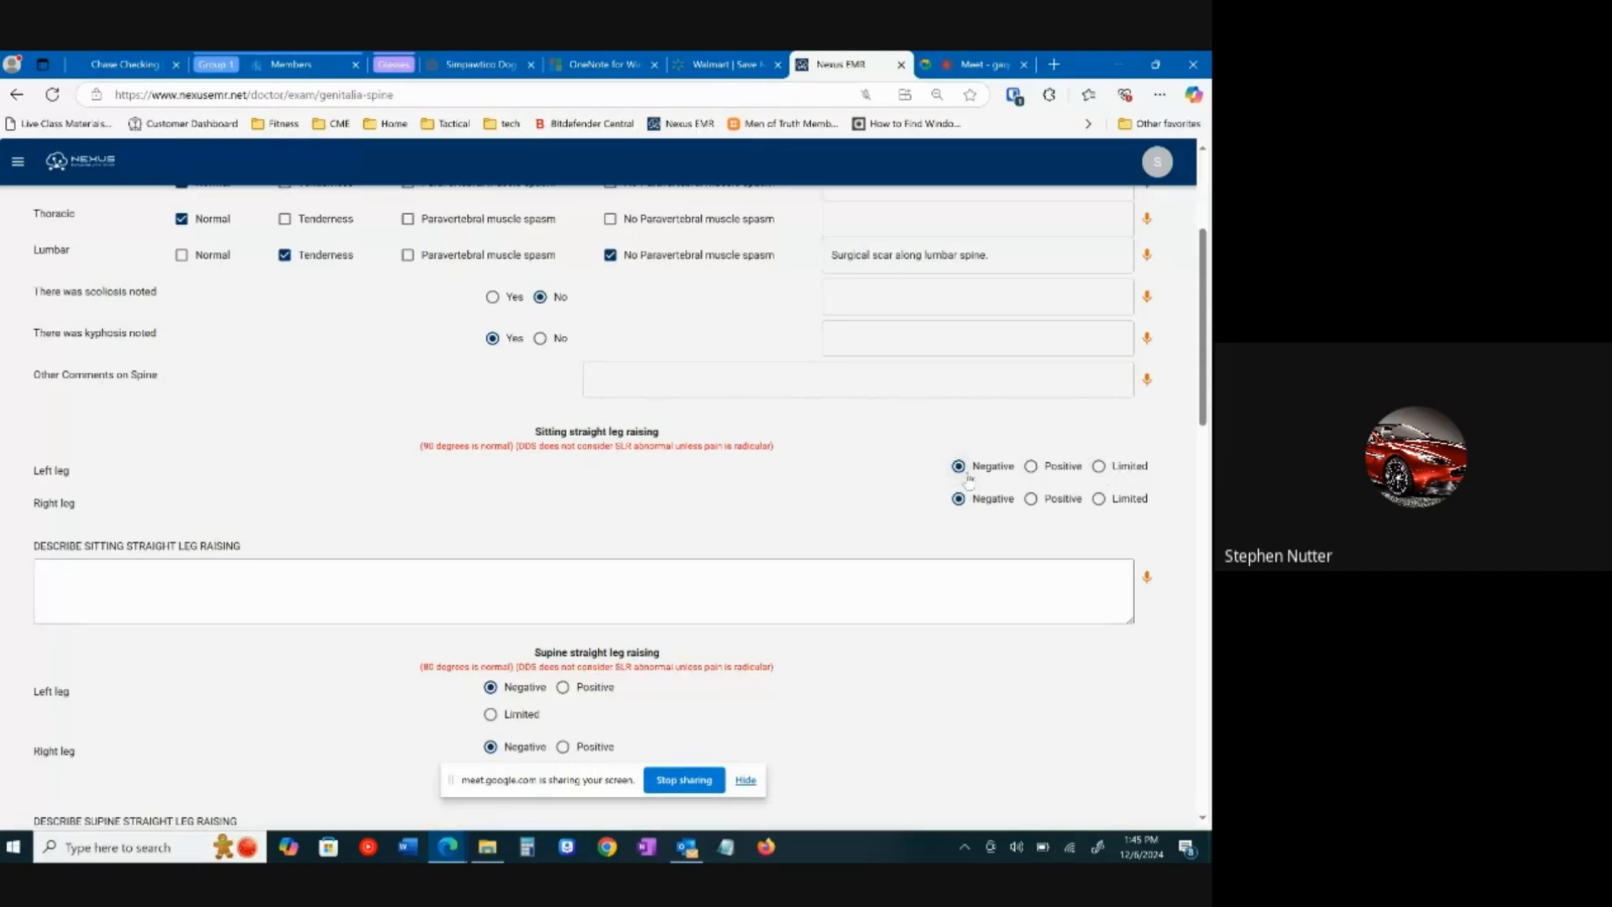
{"action": "left_click", "coordinate": [1099, 467]}
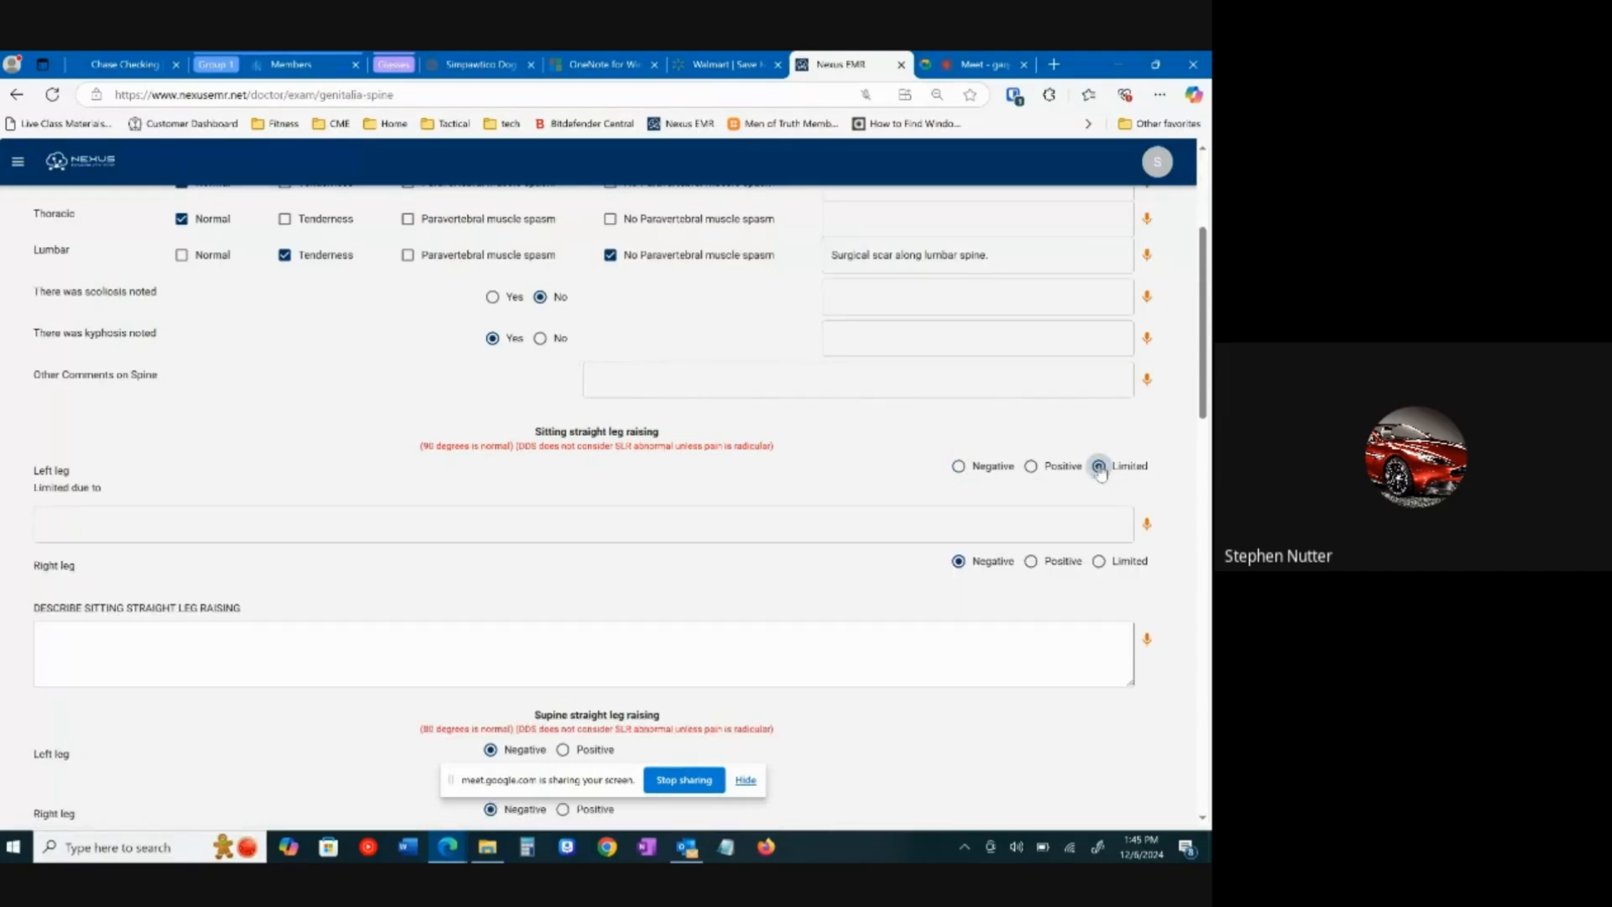
{"action": "left_click", "coordinate": [840, 522]}
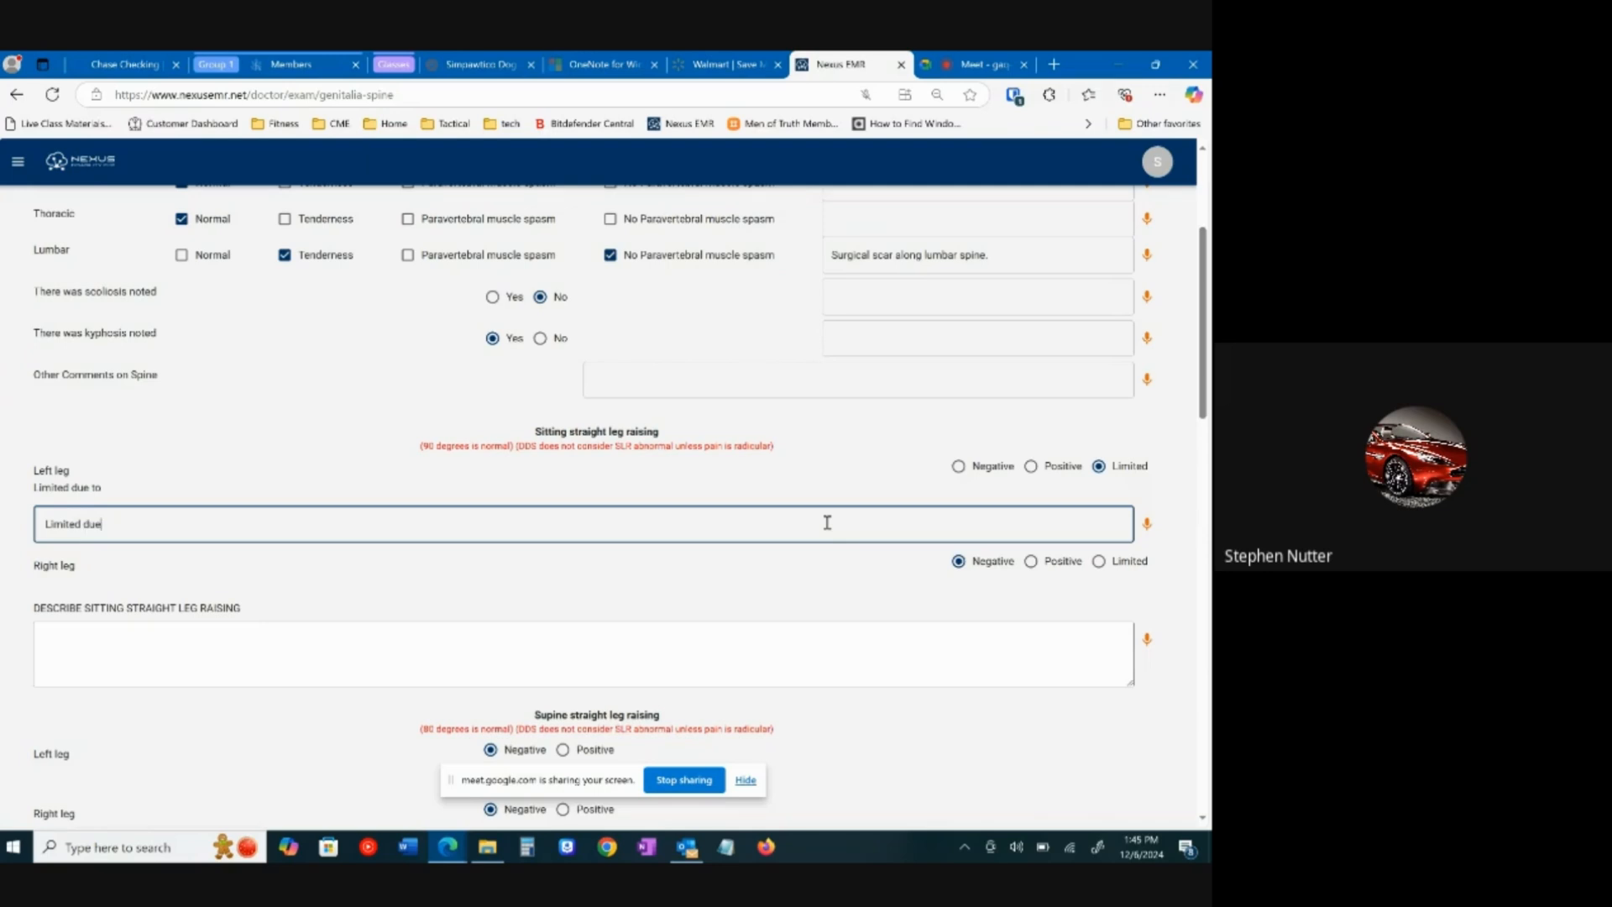
{"action": "type", "text": "back pain."}
Step: Mark the left leg's supine straight leg raising as Limited with the reason "Limited due to back pain."
{"action": "scroll", "coordinate": [879, 577], "scroll_direction": "down", "scroll_amount": 3}
{"action": "scroll", "coordinate": [879, 577], "scroll_direction": "down", "scroll_amount": 3}
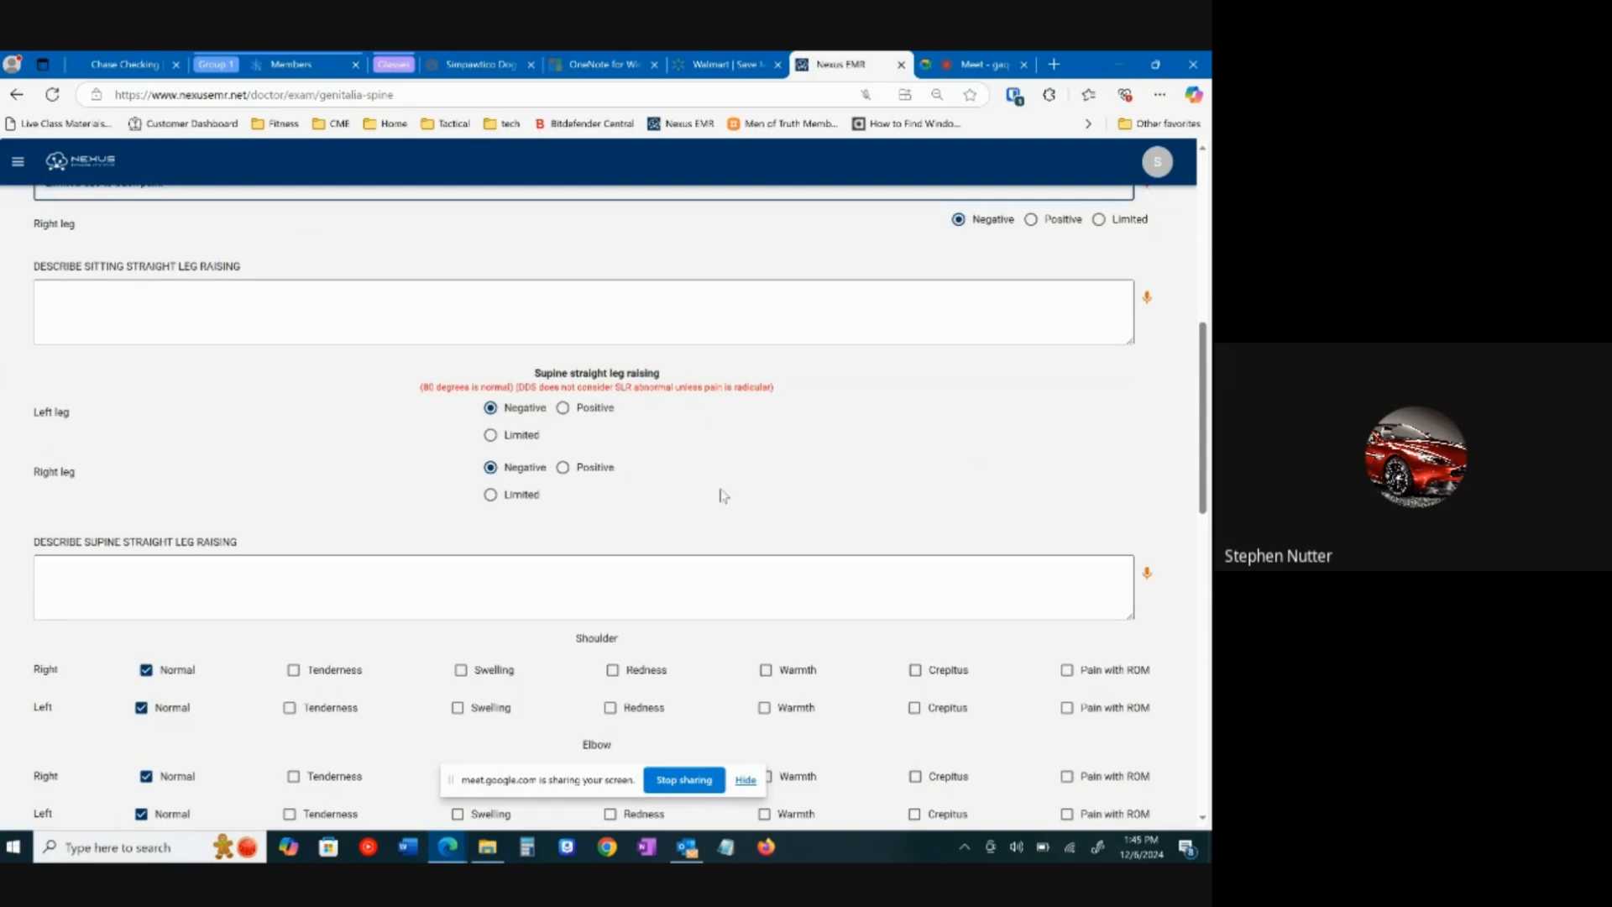
{"action": "left_click", "coordinate": [490, 435]}
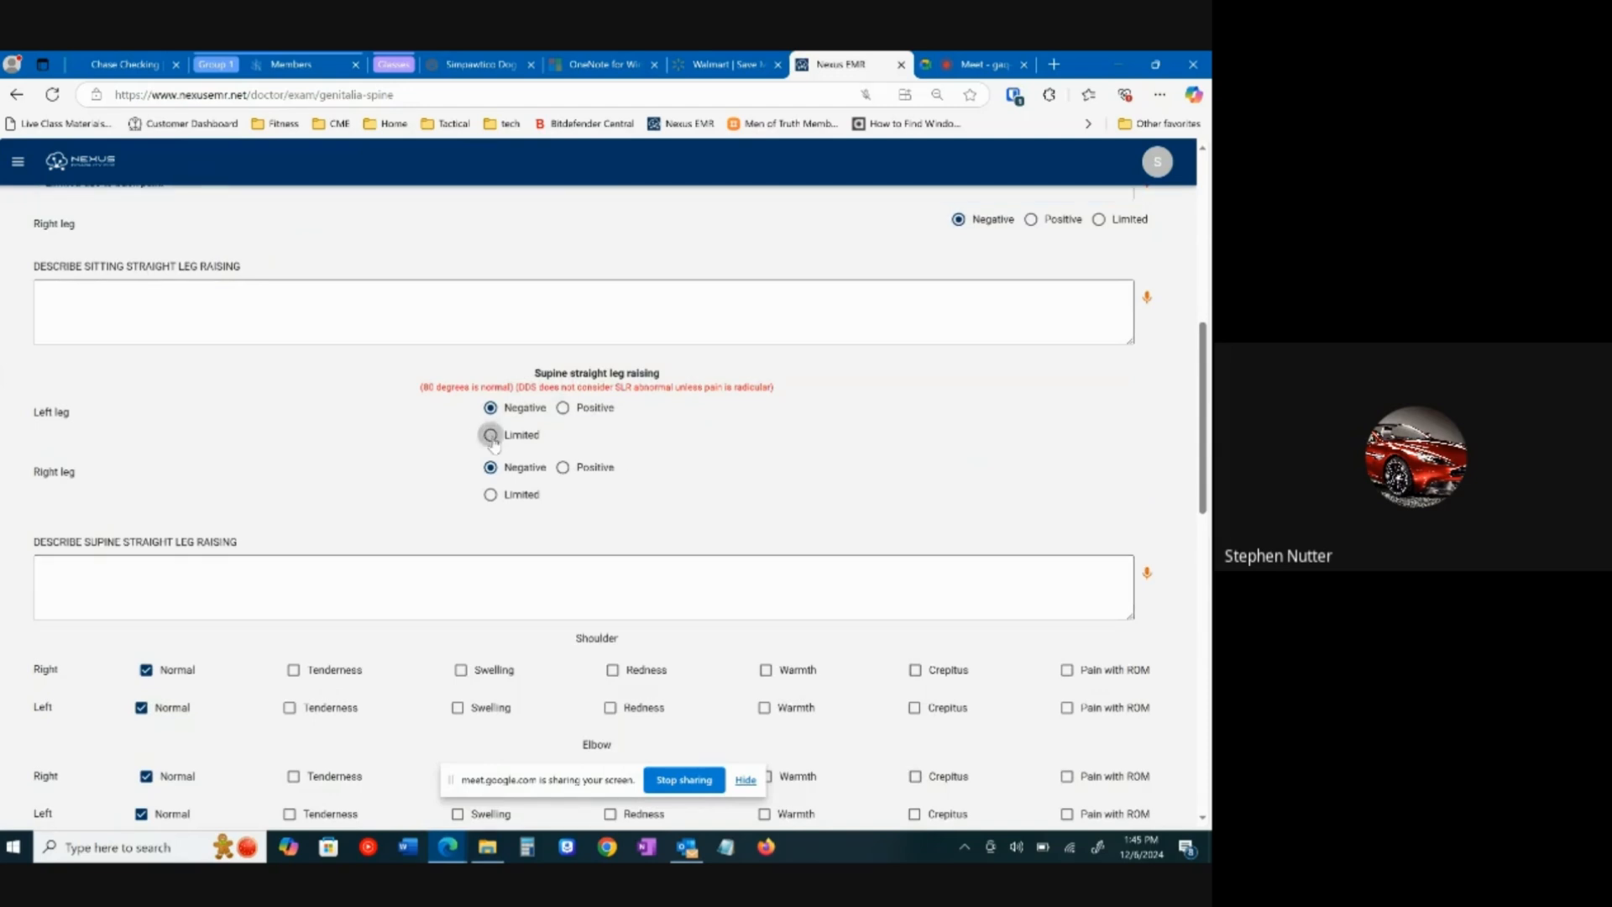
{"action": "left_click", "coordinate": [743, 437]}
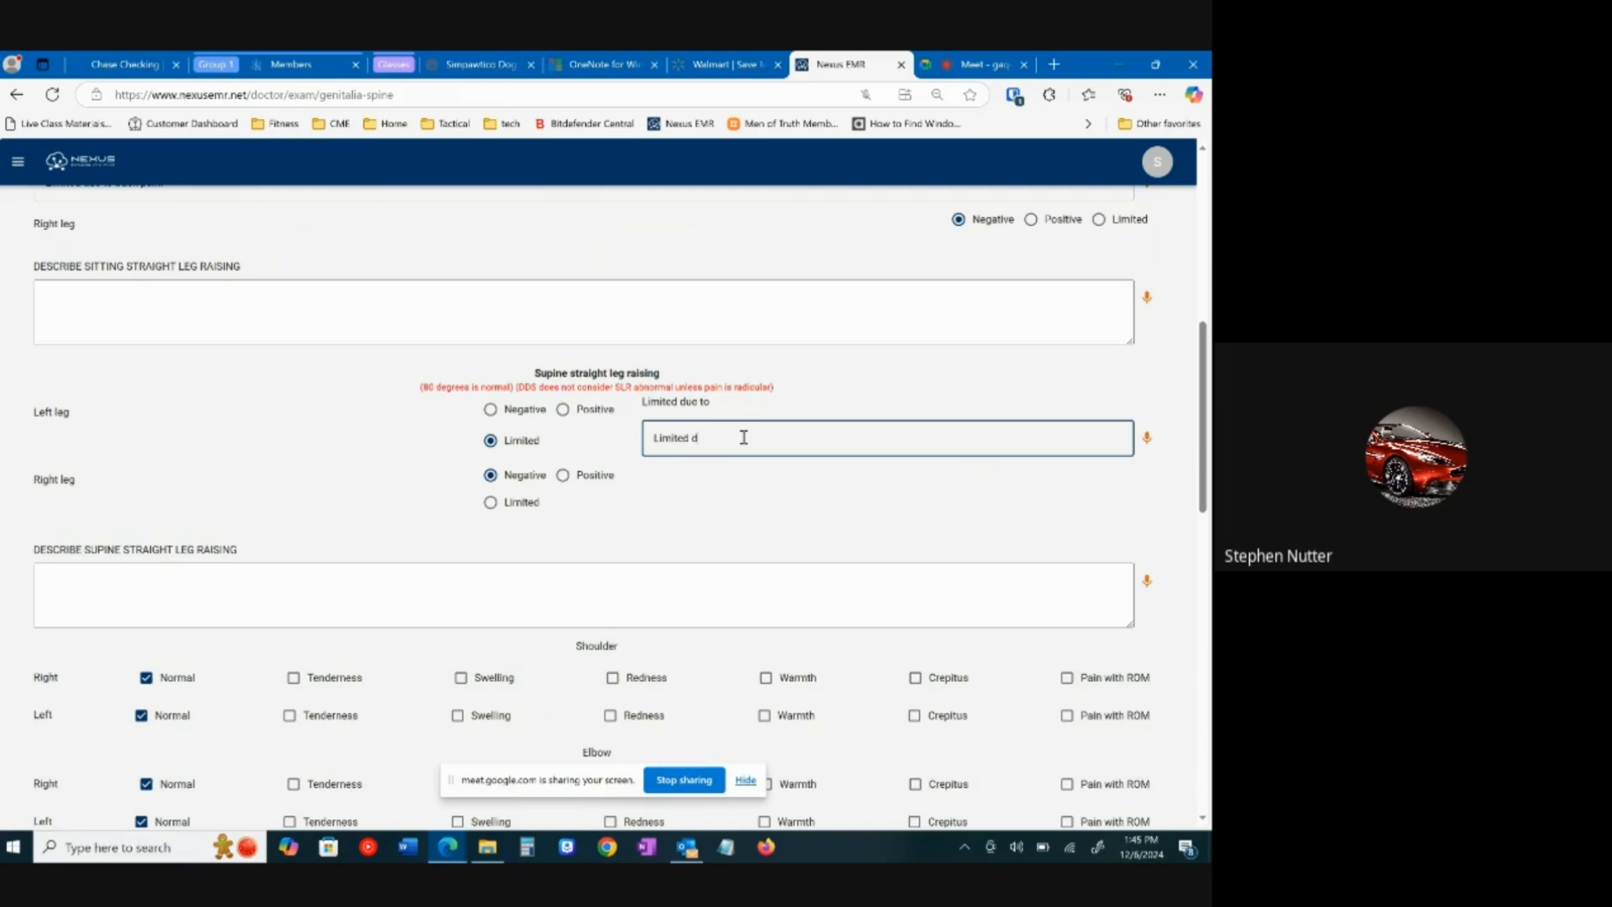
{"action": "type", "text": "Limited due to bad"}
{"action": "type", "text": "k pain."}
Step: Mark the right shoulder with Tenderness, Swelling, Redness and Warmth
{"action": "scroll", "coordinate": [734, 512], "scroll_direction": "down", "scroll_amount": 2}
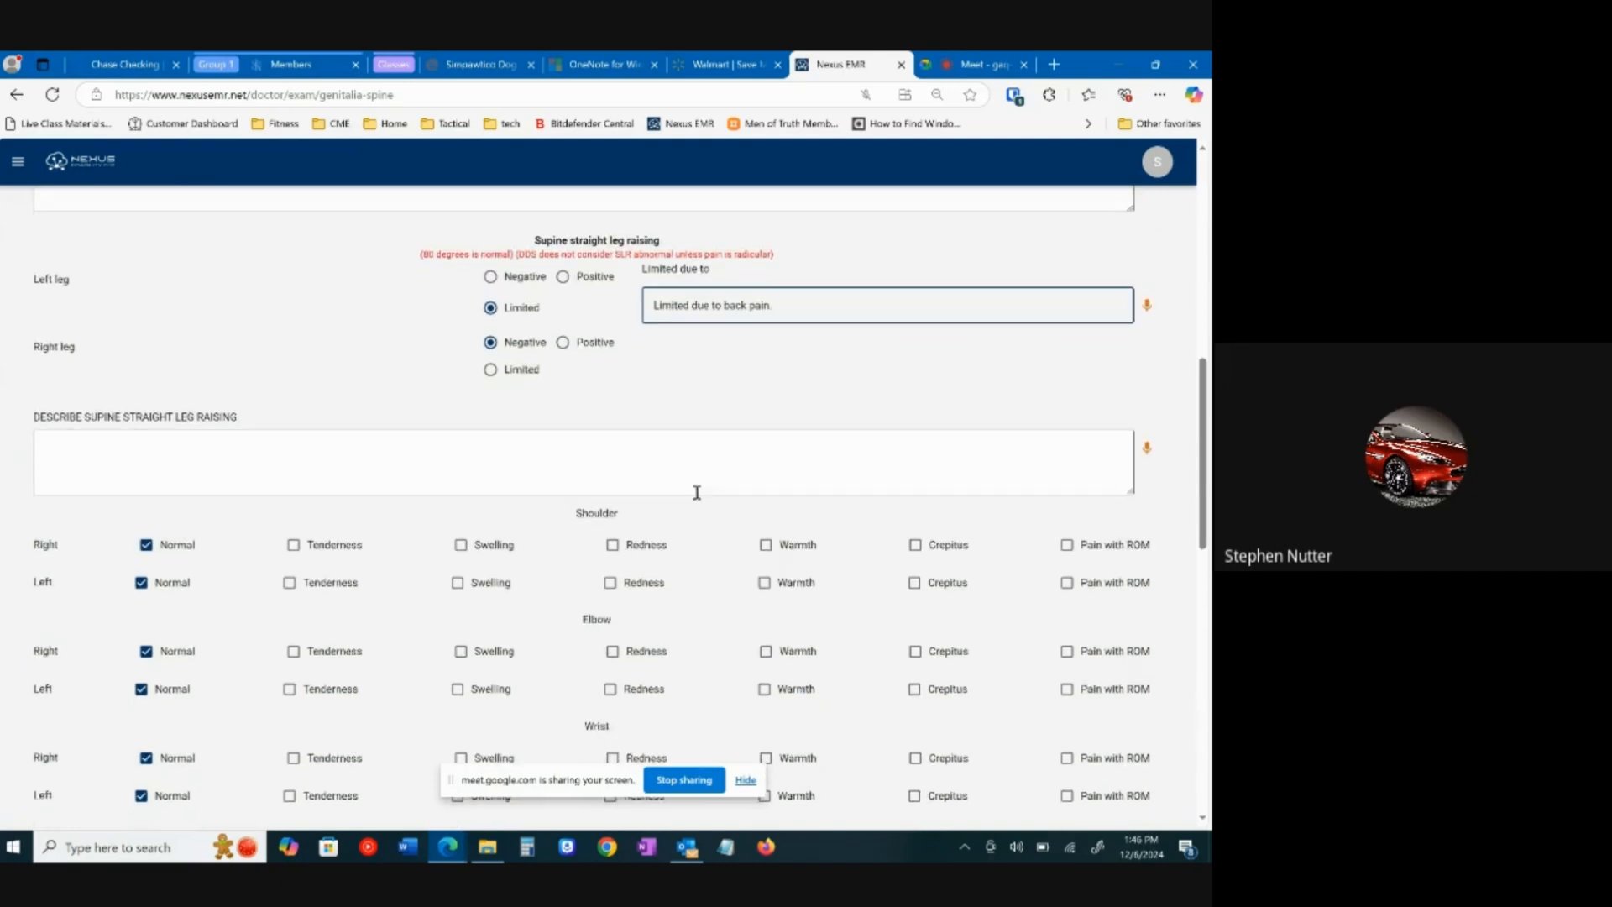
{"action": "scroll", "coordinate": [694, 489], "scroll_direction": "down", "scroll_amount": 2}
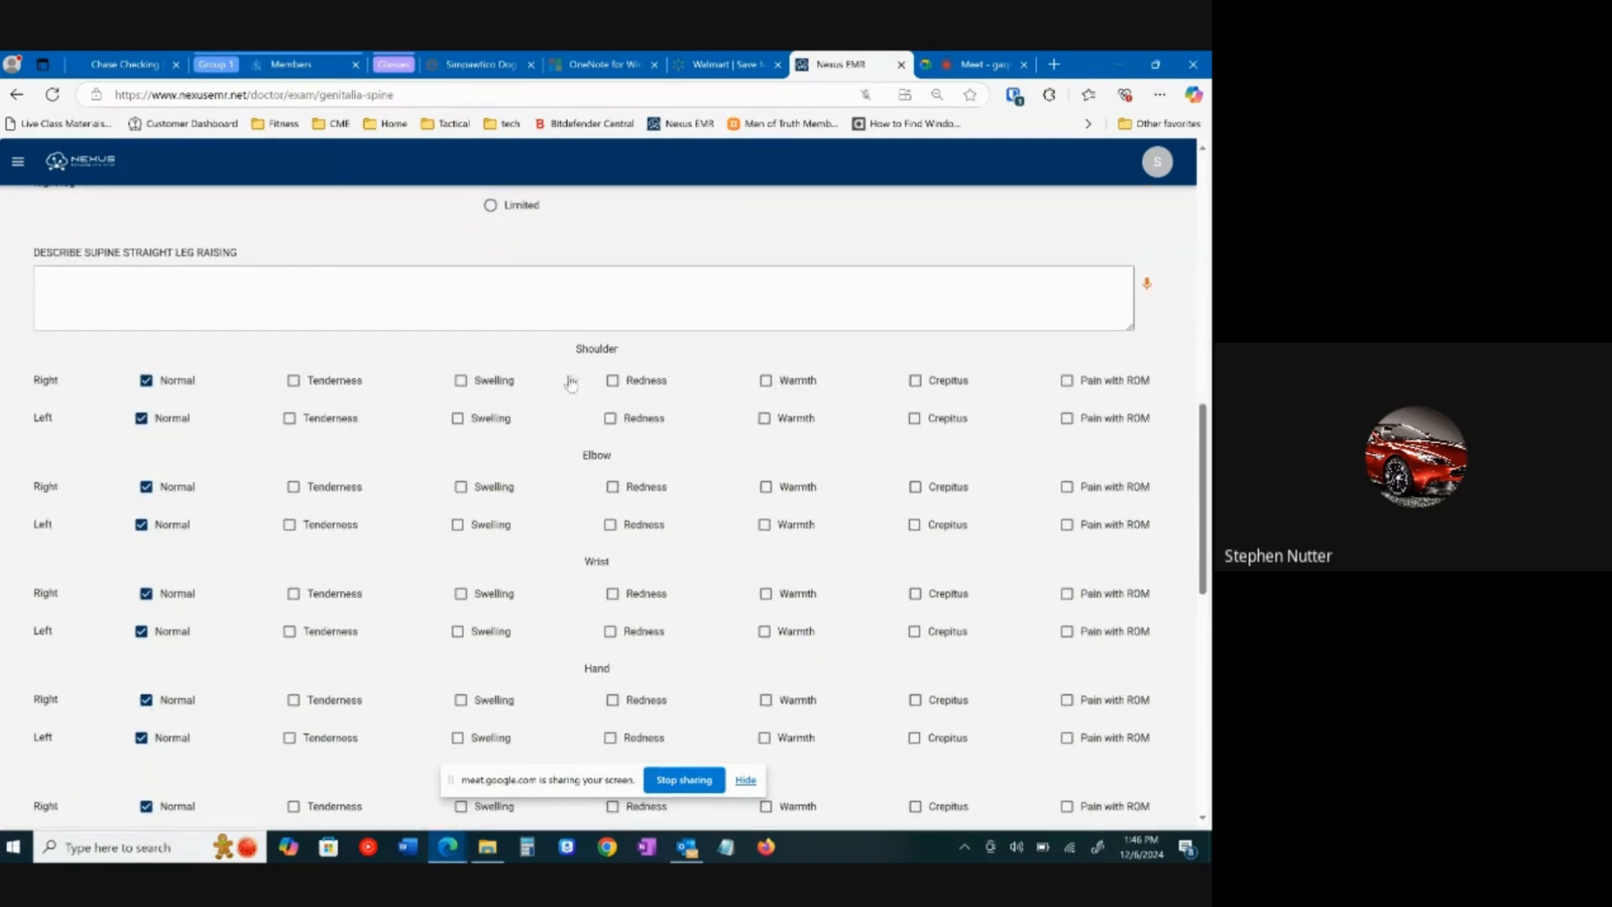
{"action": "scroll", "coordinate": [596, 395], "scroll_direction": "down", "scroll_amount": 1}
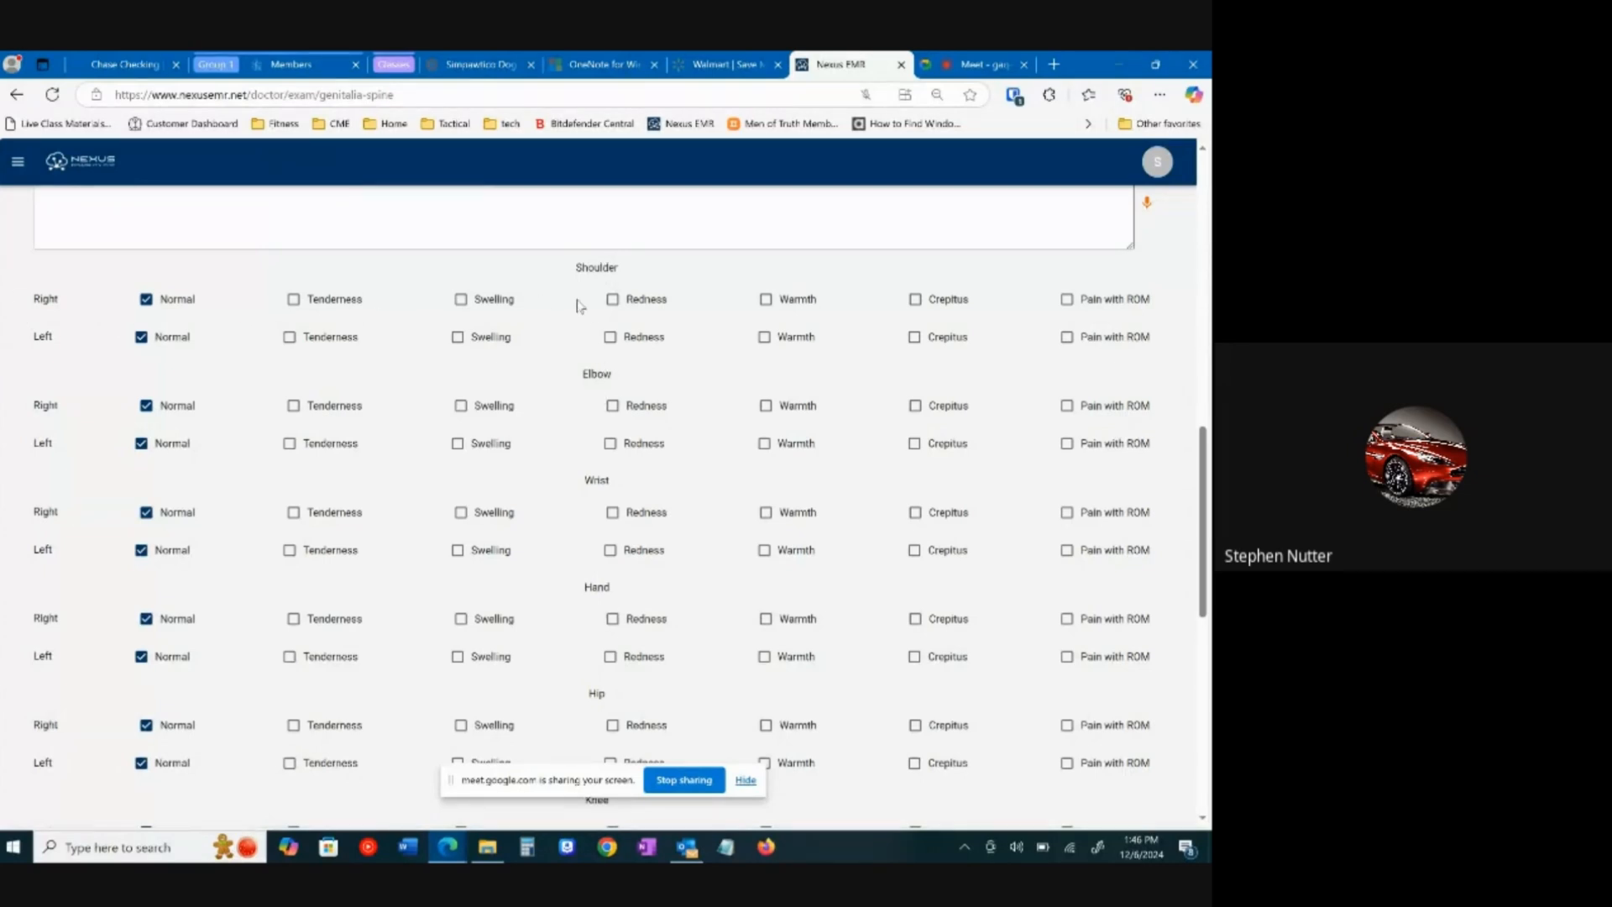
{"action": "left_click", "coordinate": [293, 299]}
{"action": "left_click", "coordinate": [461, 300]}
{"action": "left_click", "coordinate": [612, 300]}
{"action": "left_click", "coordinate": [766, 300]}
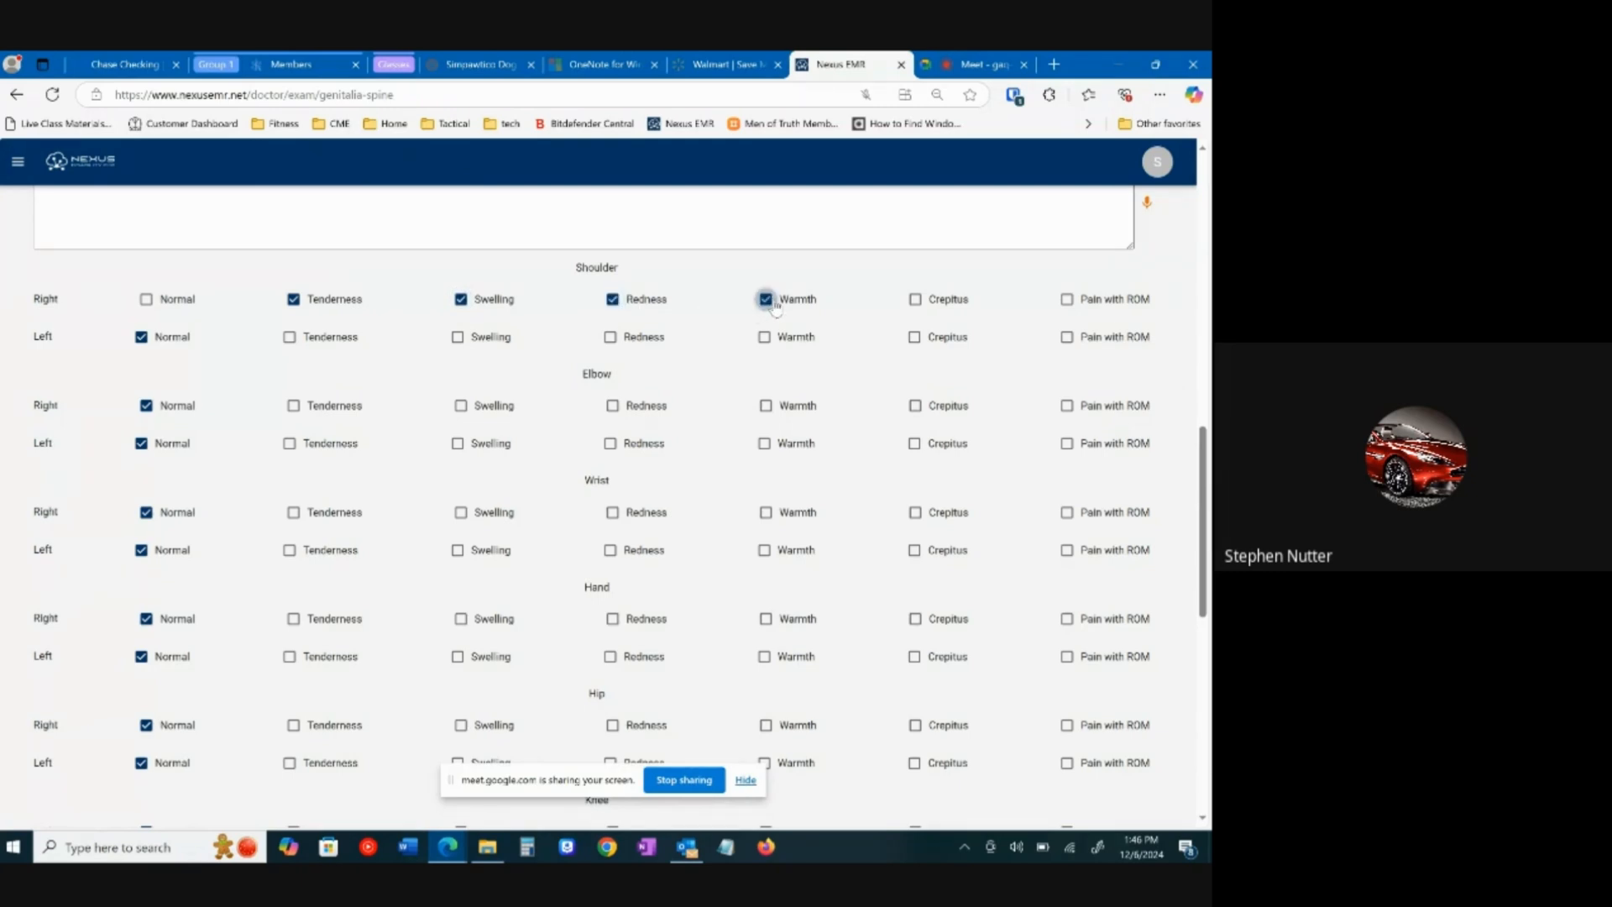
Step: Mark Tenderness for the left shoulder and the right wrist, and toggle Pain with ROM for the right wrist
{"action": "left_click", "coordinate": [290, 338]}
{"action": "left_click", "coordinate": [294, 513]}
{"action": "left_click", "coordinate": [1073, 513]}
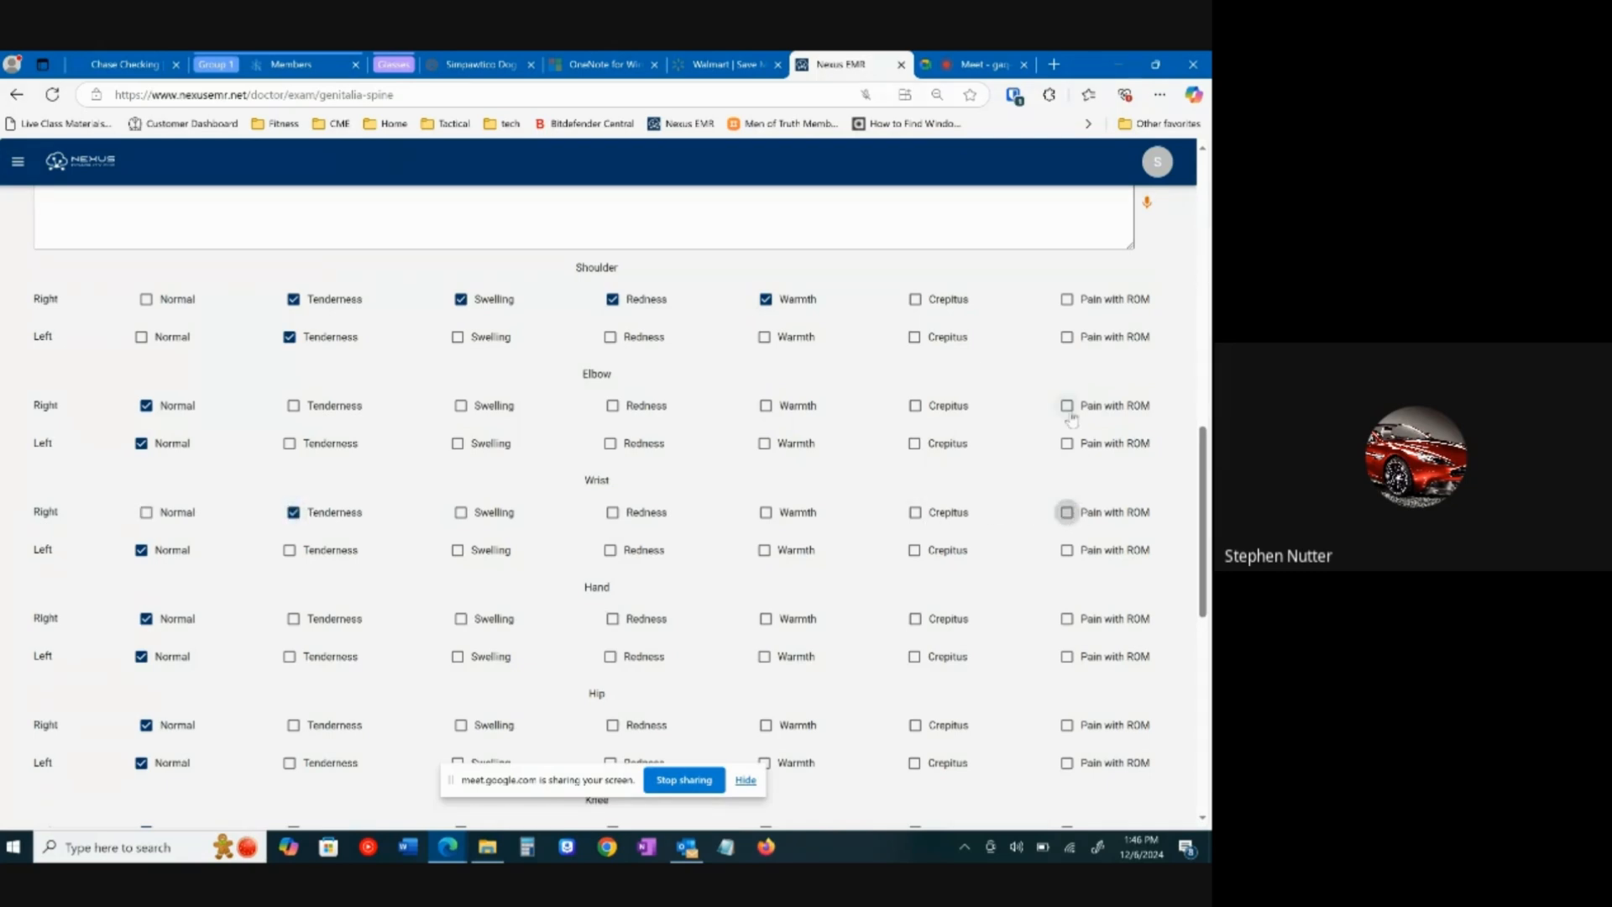
Step: Mark Crepitus for the right shoulder, and toggle Pain with ROM for the right shoulder and both elbows
{"action": "left_click", "coordinate": [1067, 410]}
{"action": "left_click", "coordinate": [1066, 302]}
{"action": "left_click", "coordinate": [915, 301]}
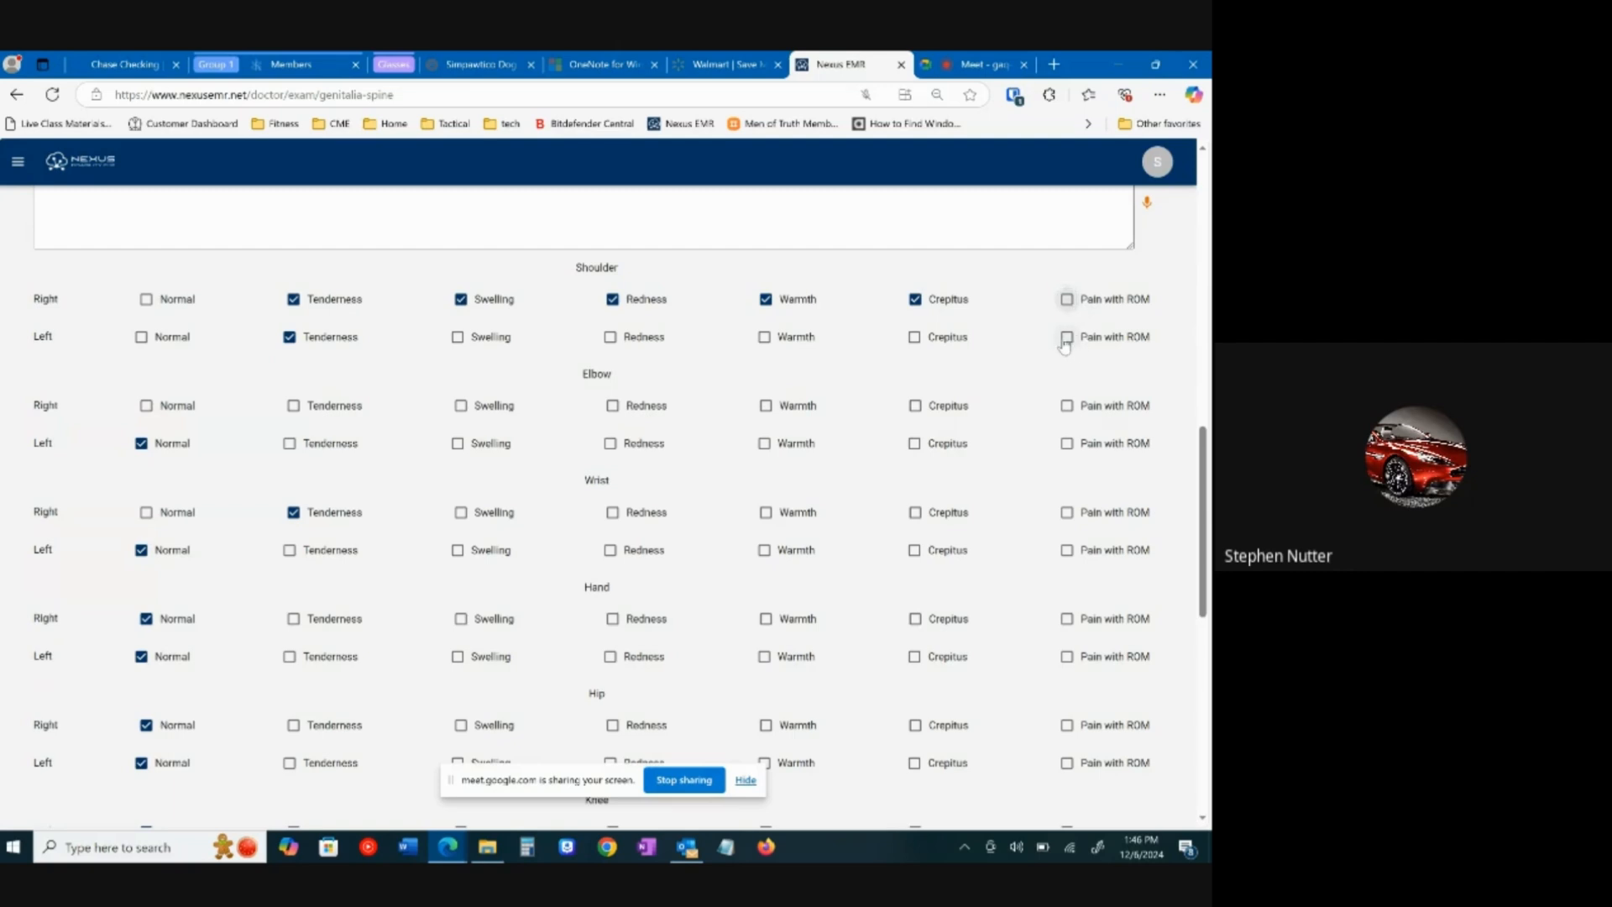
{"action": "left_click", "coordinate": [1066, 446]}
{"action": "left_click", "coordinate": [1069, 304]}
{"action": "left_click", "coordinate": [934, 301]}
Step: Set the tender points finding to "See tender point worksheet for tender points" and check the additional forms for the worksheet
{"action": "scroll", "coordinate": [565, 432], "scroll_direction": "down", "scroll_amount": 5}
{"action": "scroll", "coordinate": [604, 344], "scroll_direction": "down", "scroll_amount": 2}
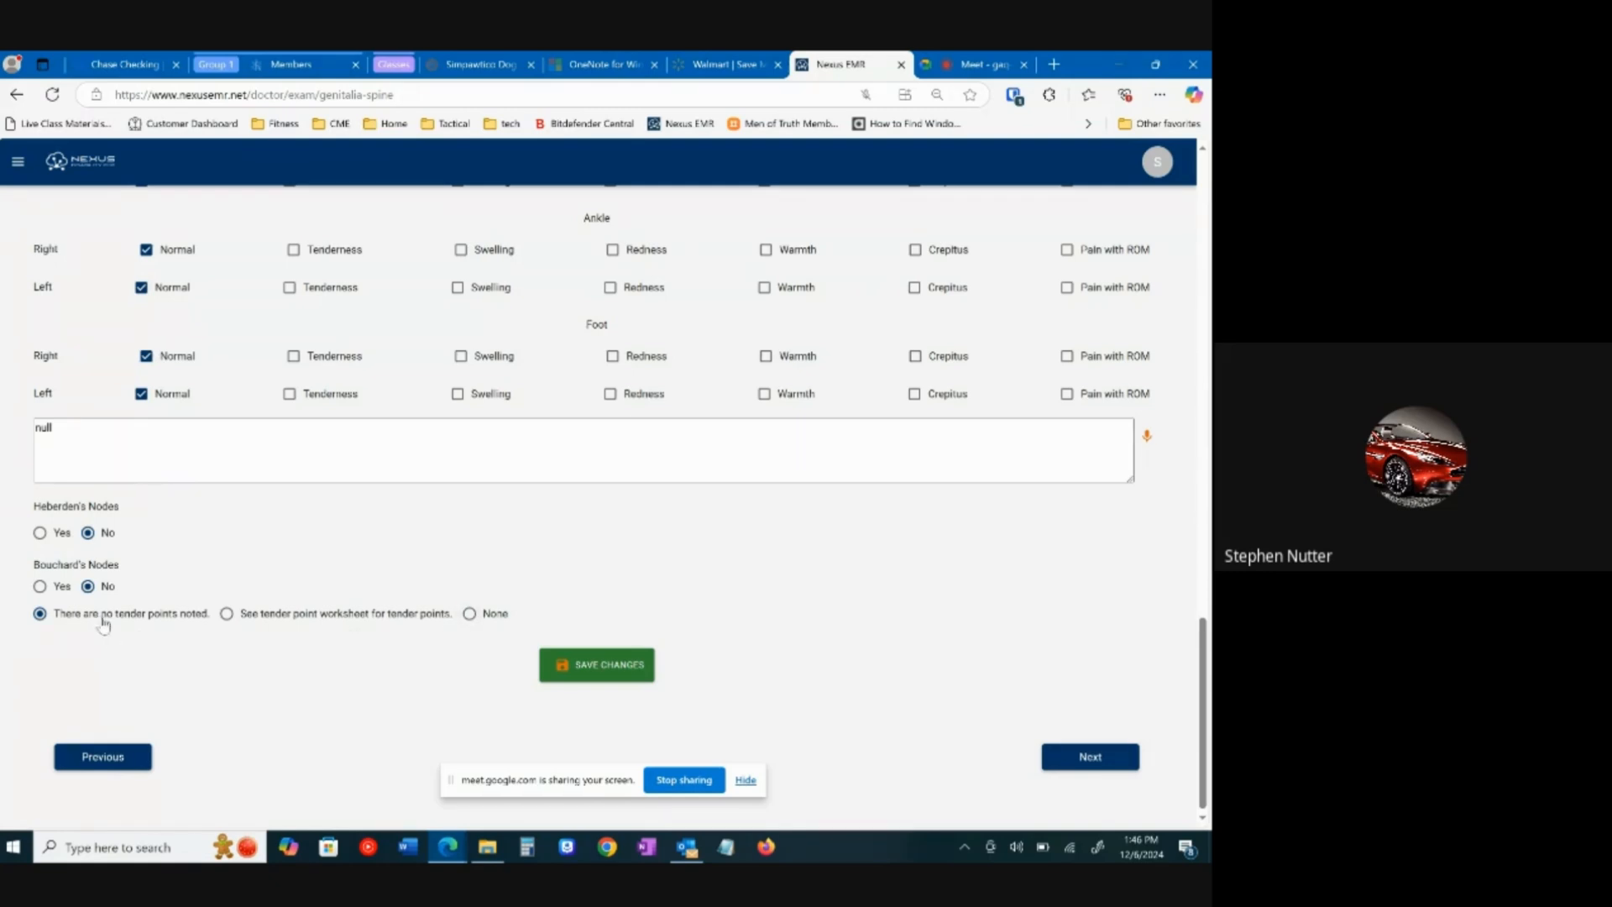
{"action": "left_click", "coordinate": [230, 619]}
{"action": "scroll", "coordinate": [819, 464], "scroll_direction": "up", "scroll_amount": 15}
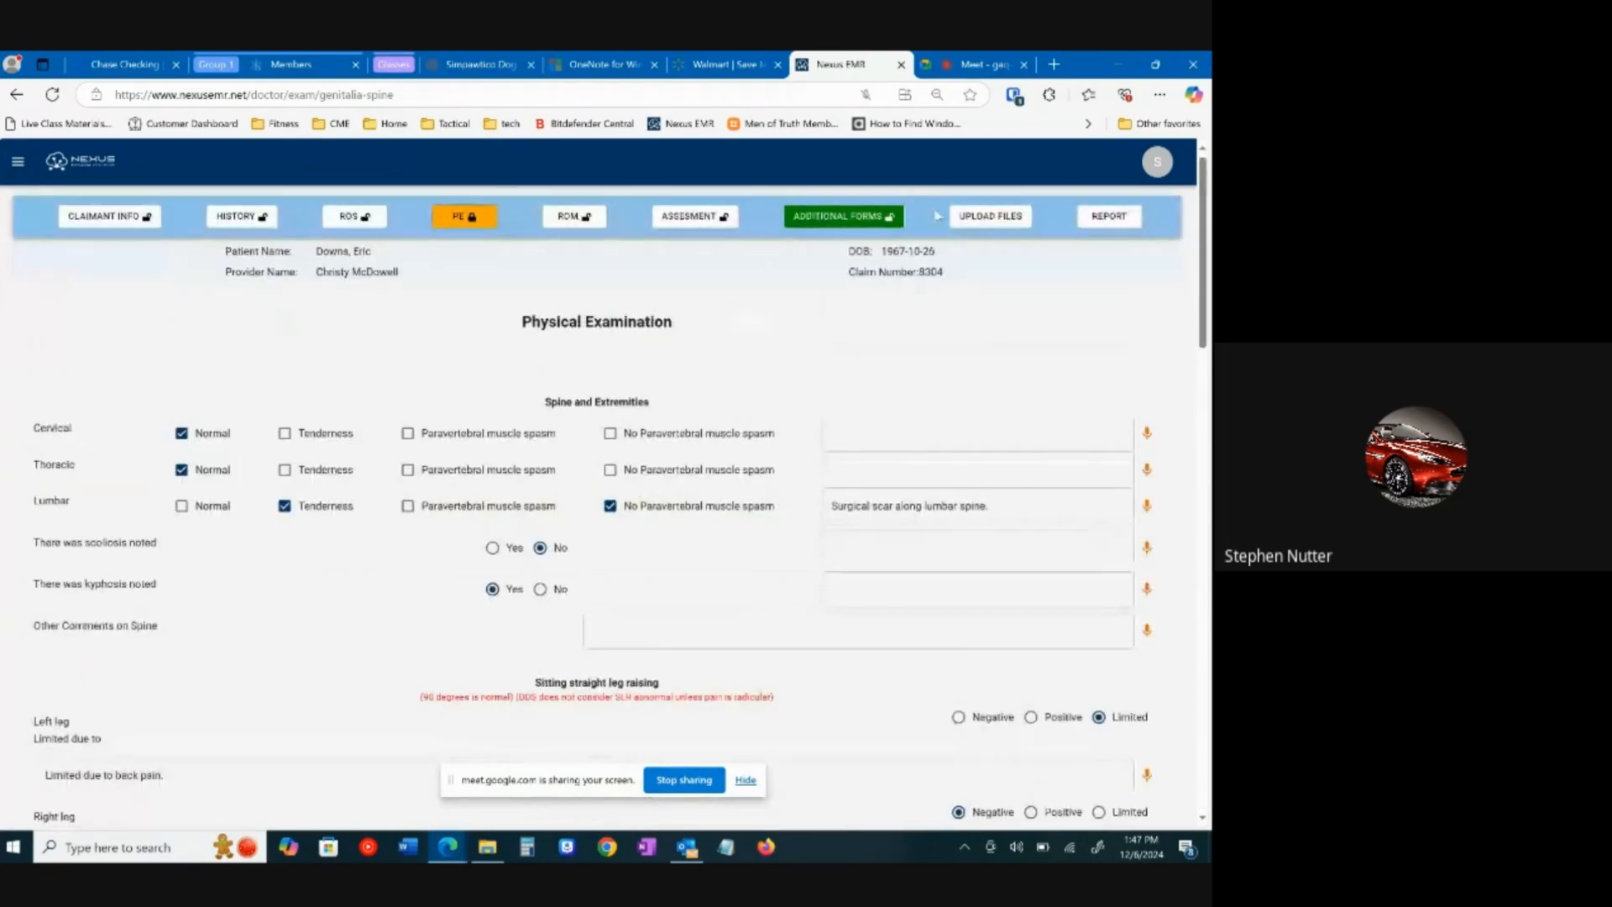
{"action": "left_click", "coordinate": [877, 218]}
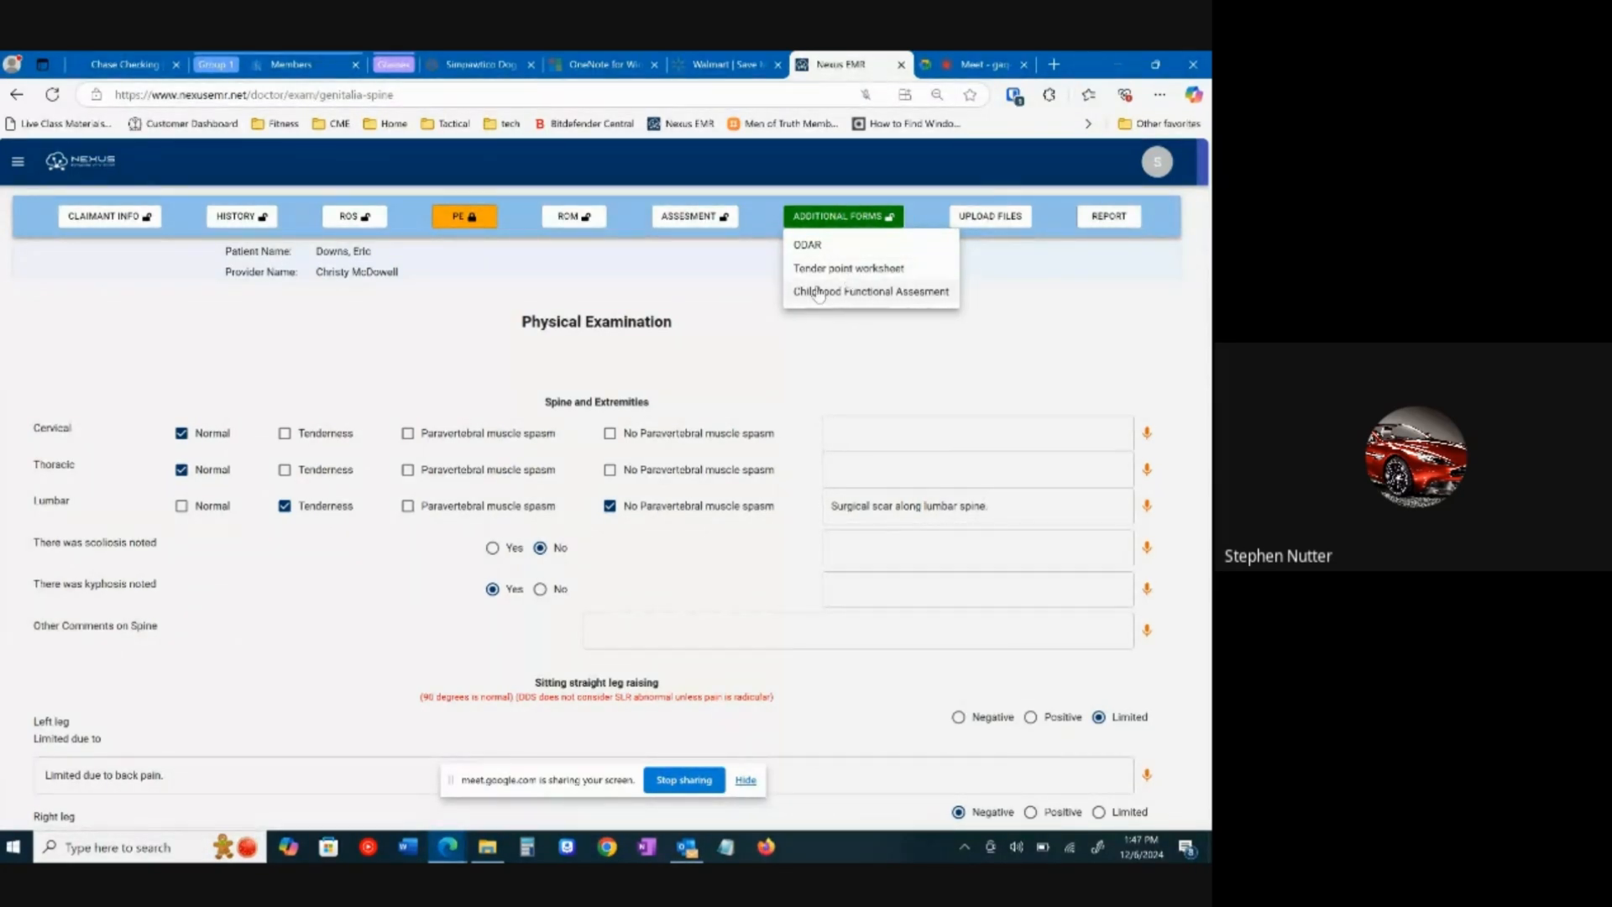
{"action": "scroll", "coordinate": [717, 369], "scroll_direction": "down", "scroll_amount": 20}
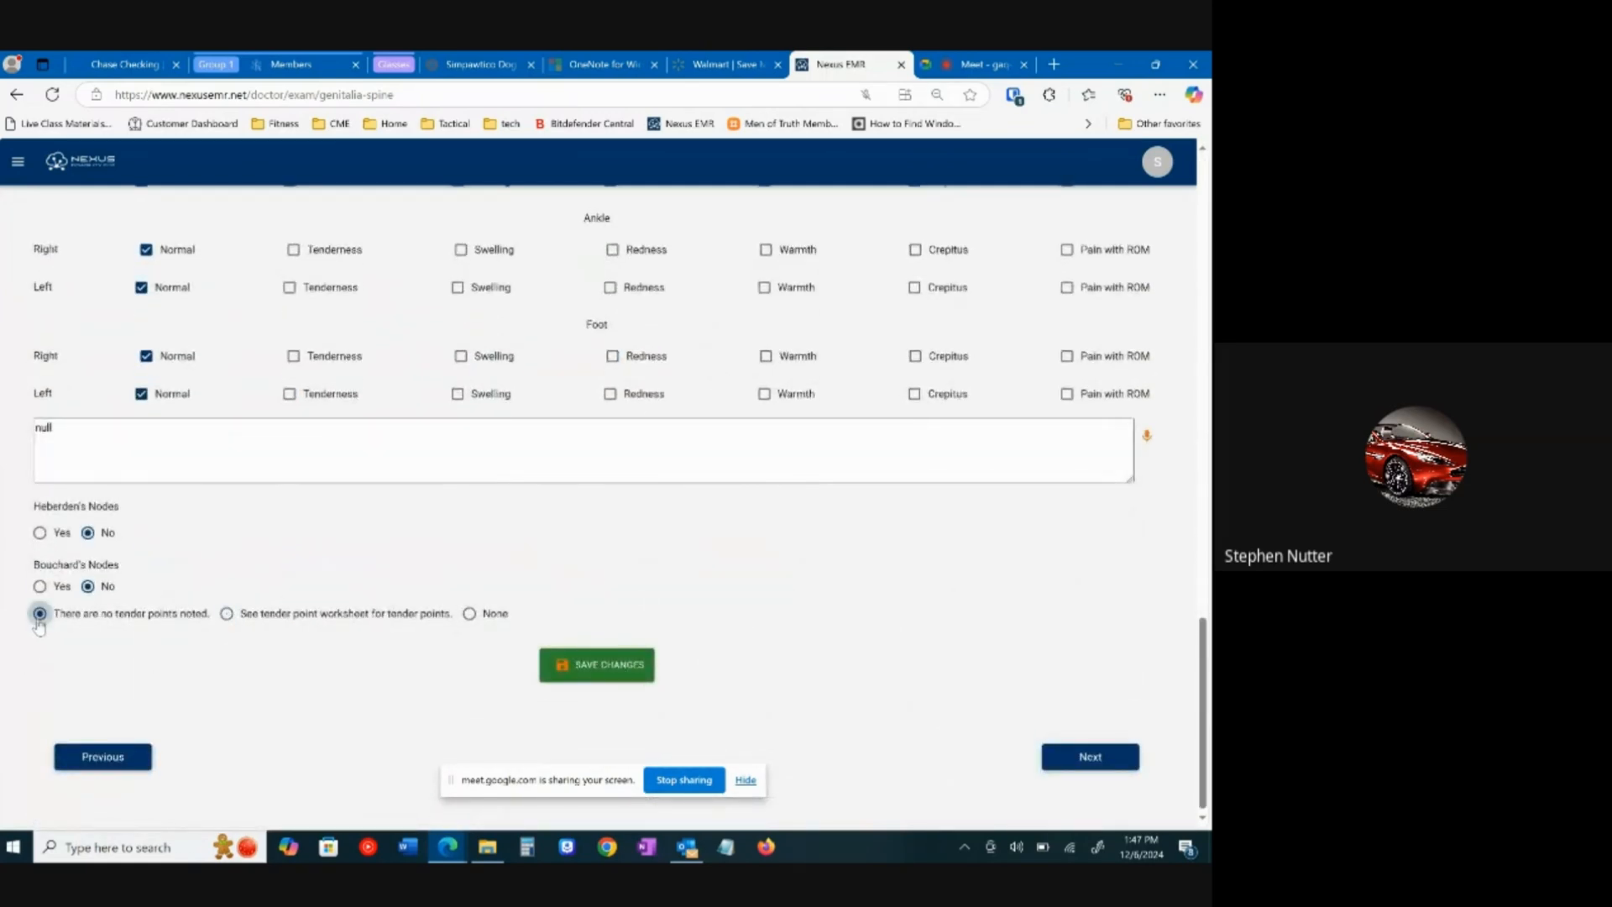
{"action": "left_click", "coordinate": [227, 614]}
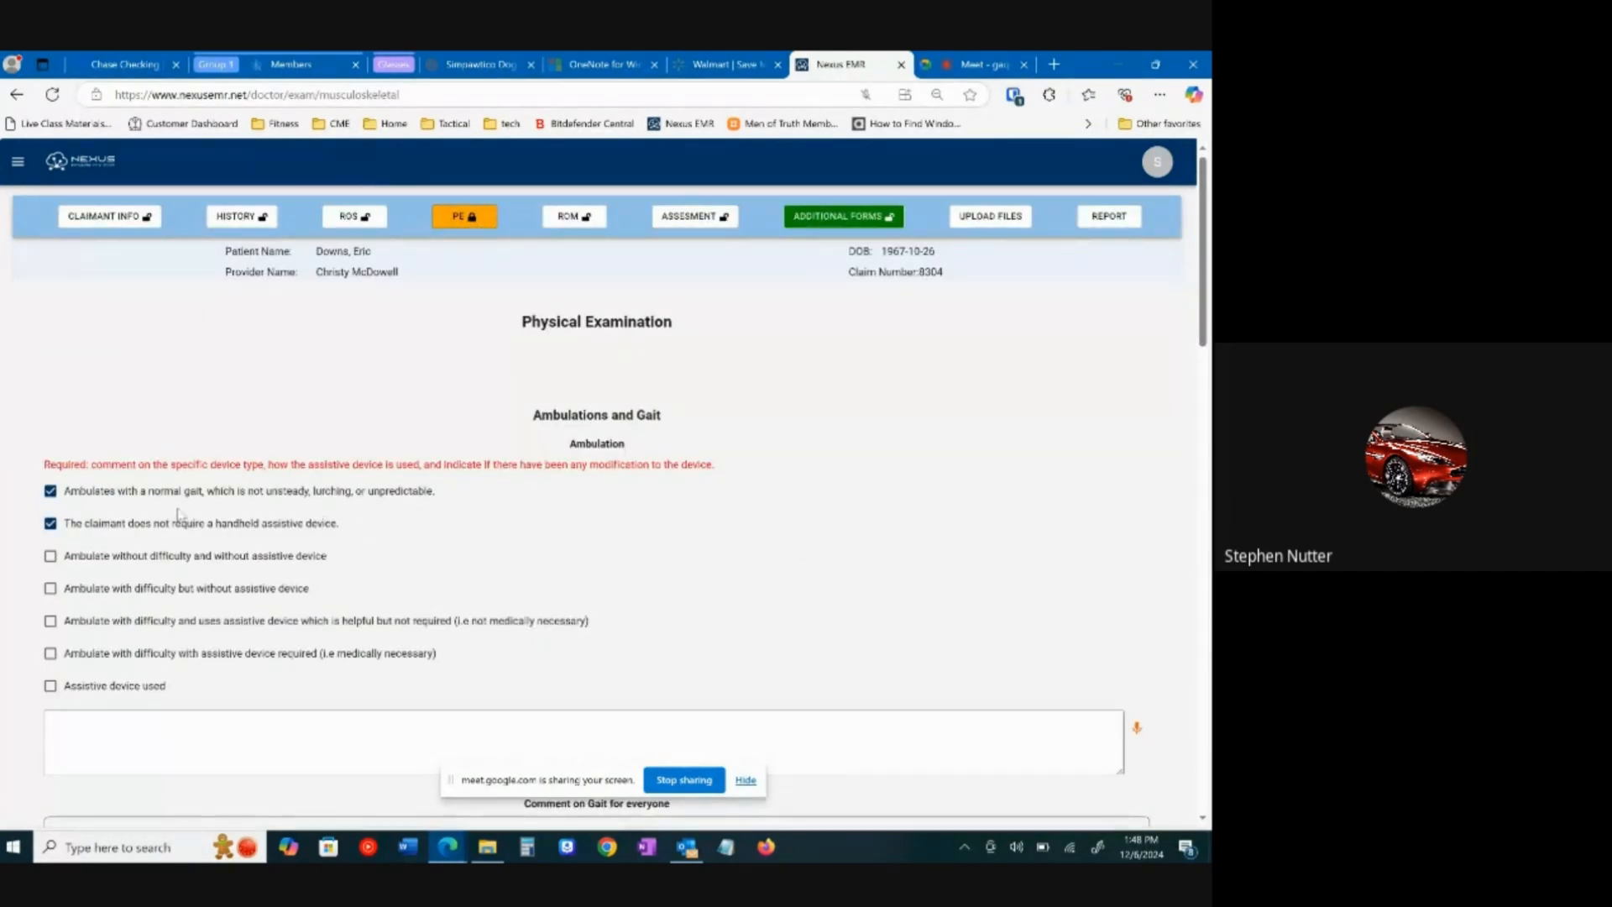
Step: Tick "Assistive device used" under Ambulation to show the device choices, and clear it again
{"action": "scroll", "coordinate": [178, 514], "scroll_direction": "down", "scroll_amount": 3}
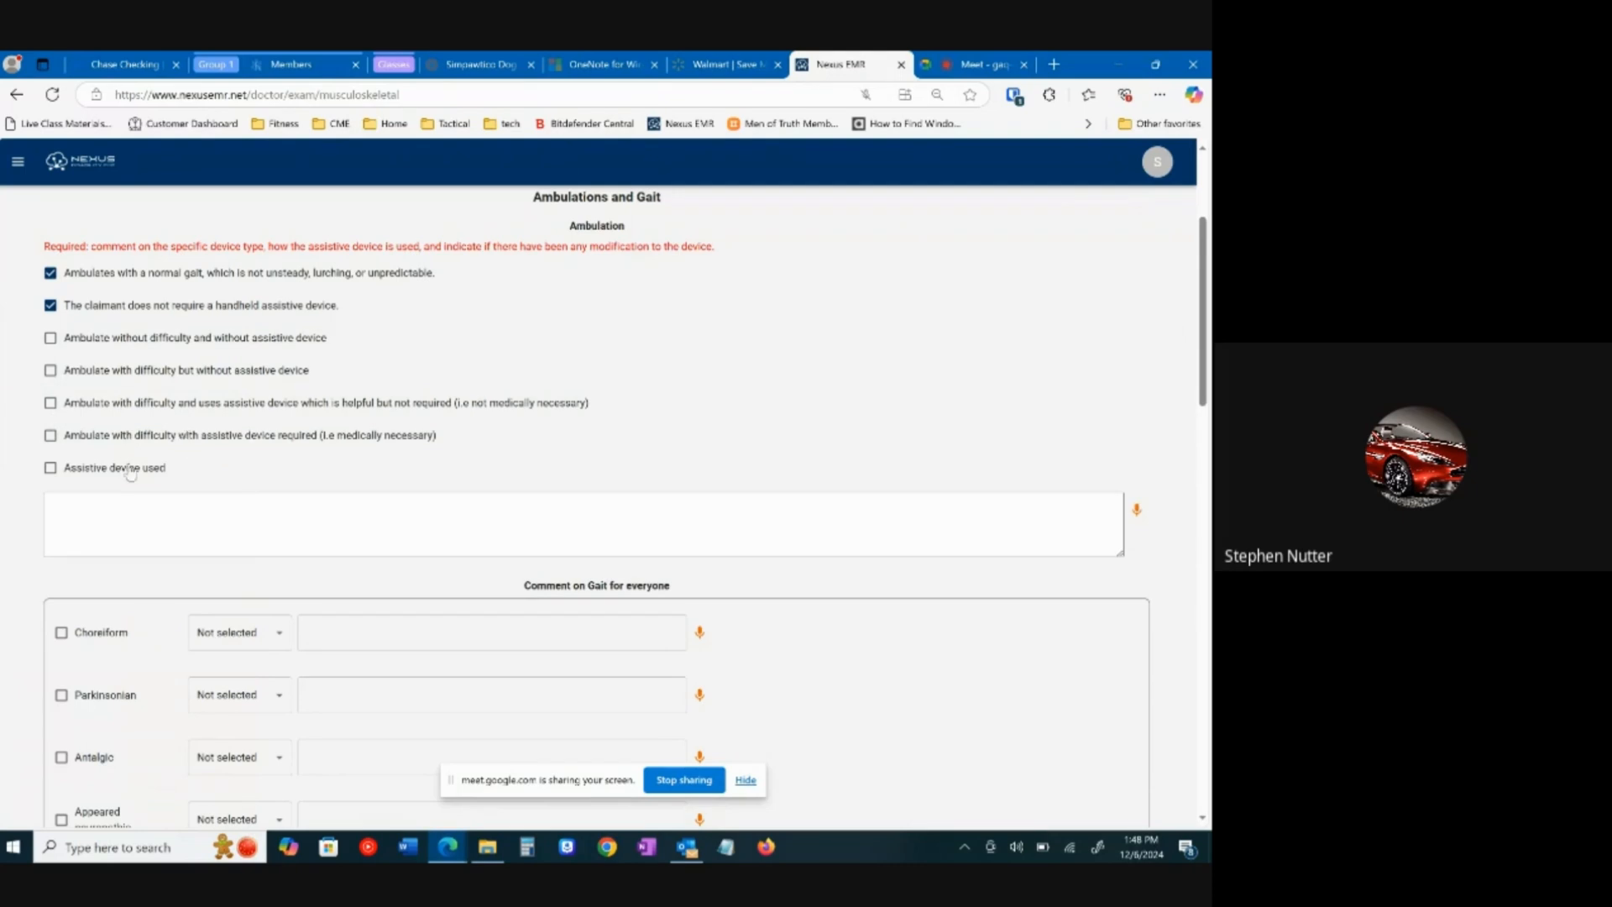
{"action": "scroll", "coordinate": [118, 457], "scroll_direction": "down", "scroll_amount": 1}
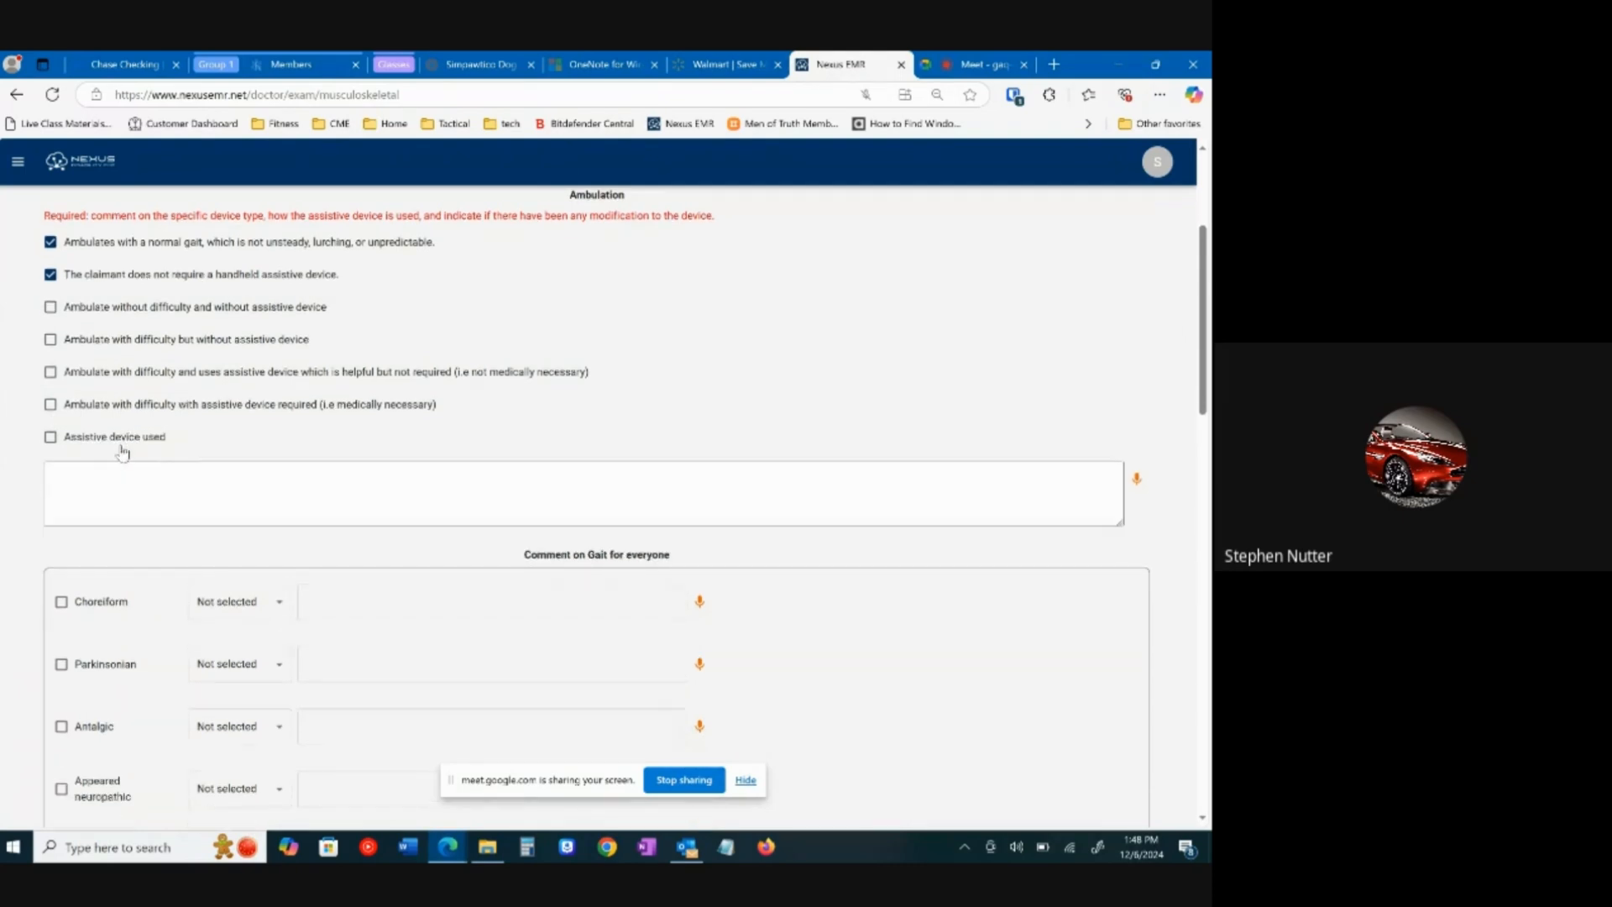
{"action": "left_click", "coordinate": [50, 438]}
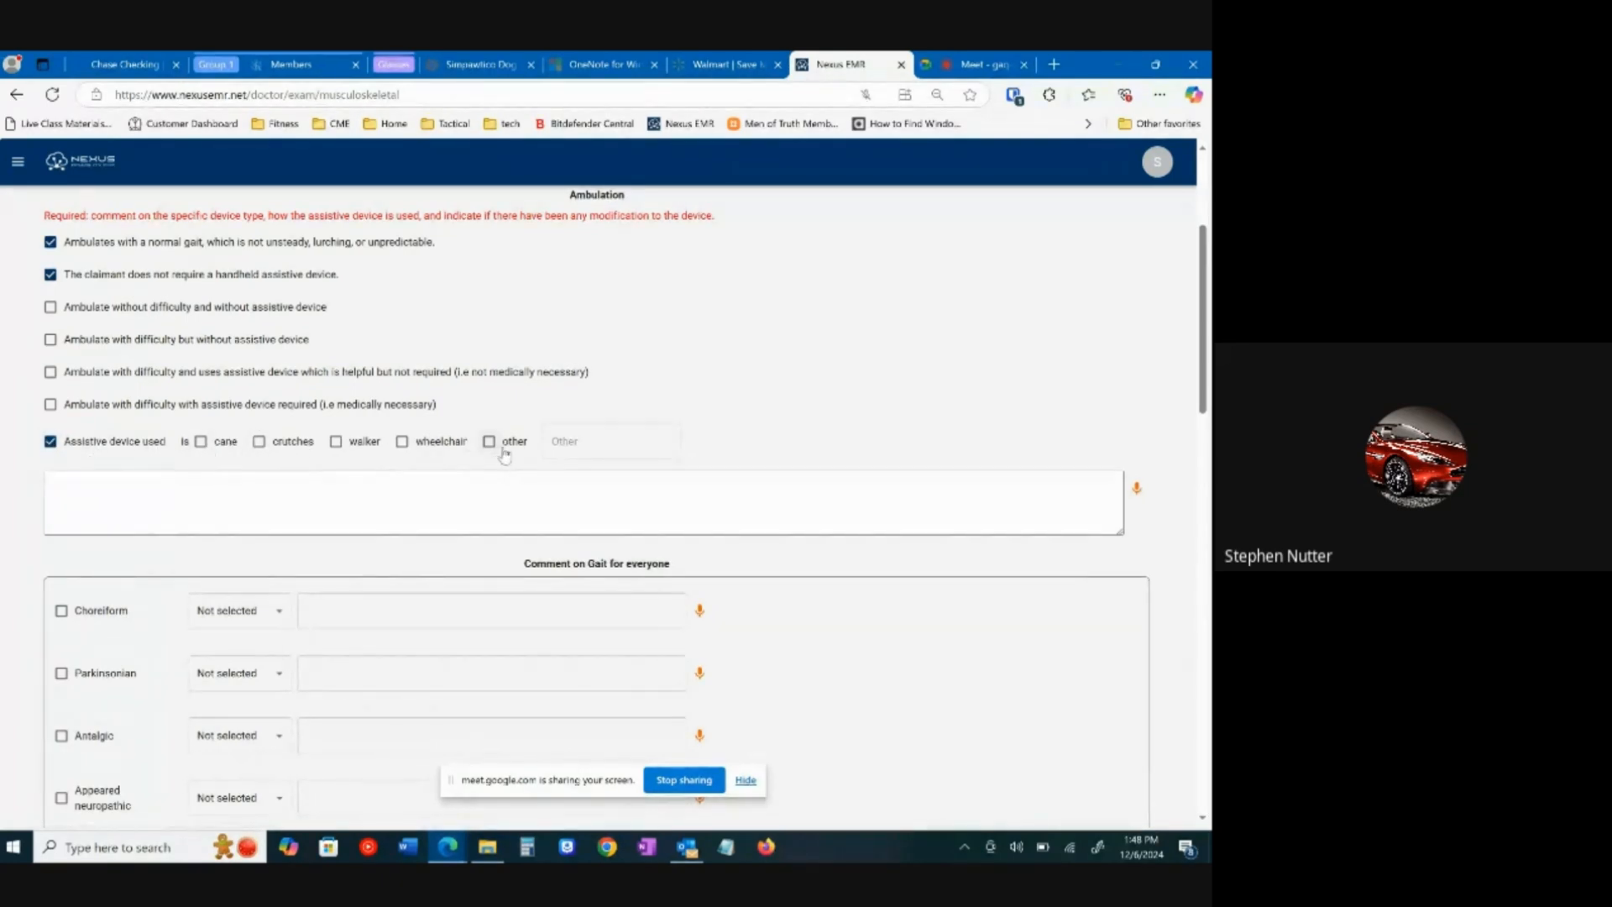
{"action": "left_click", "coordinate": [51, 441]}
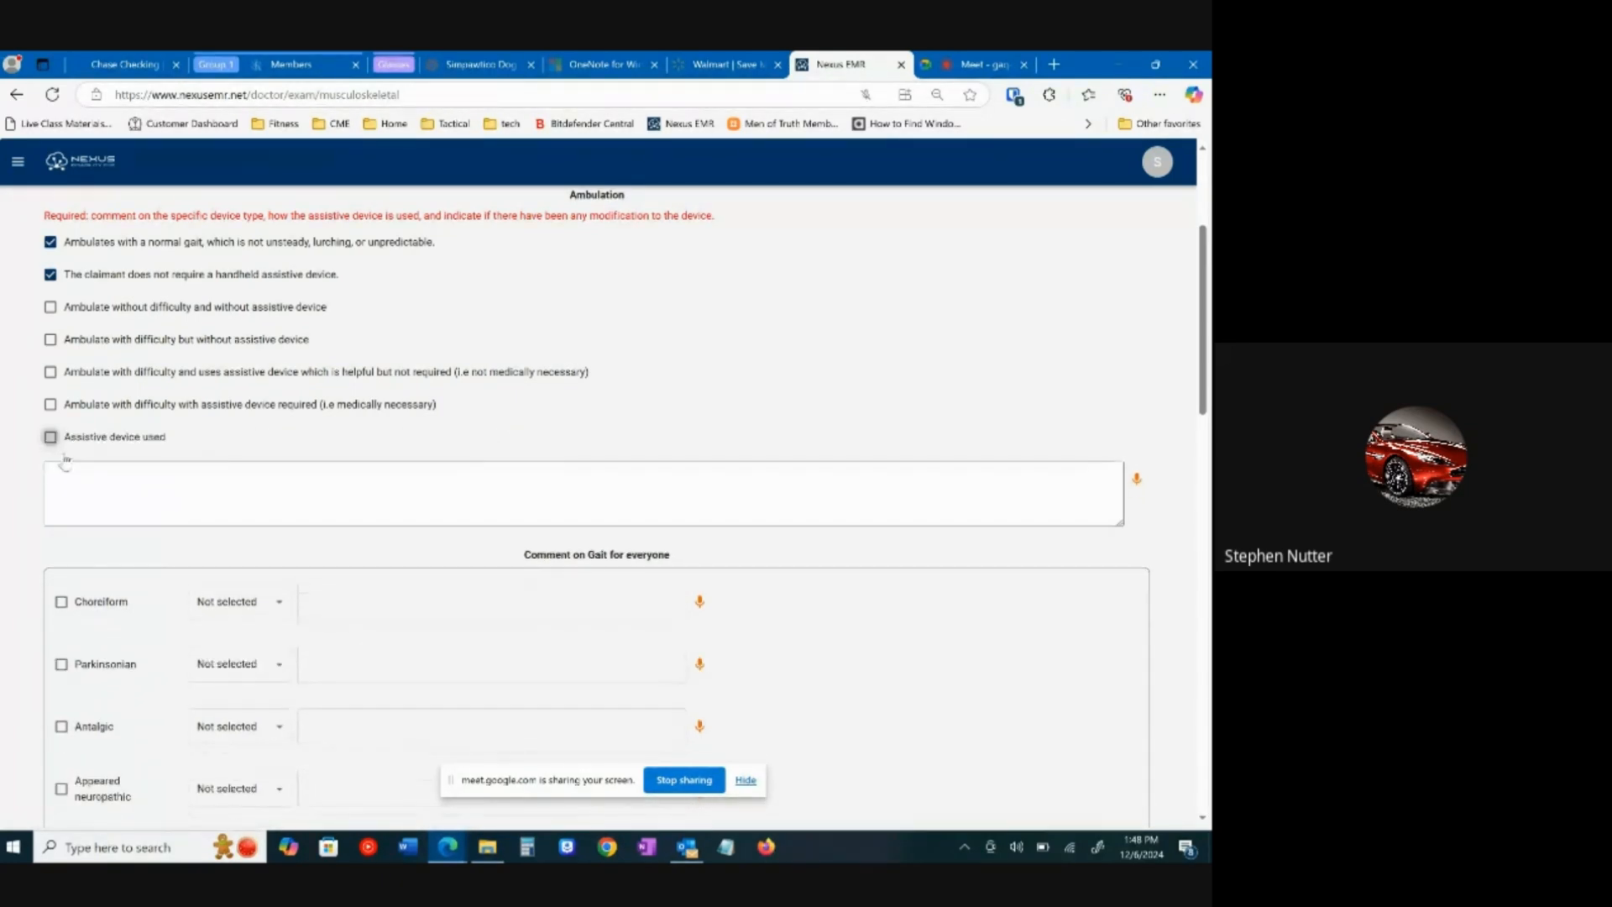
Step: Examine the severity choices for the neuropathic and antalgic gaits and the antalgic comment field
{"action": "scroll", "coordinate": [507, 417], "scroll_direction": "down", "scroll_amount": 3}
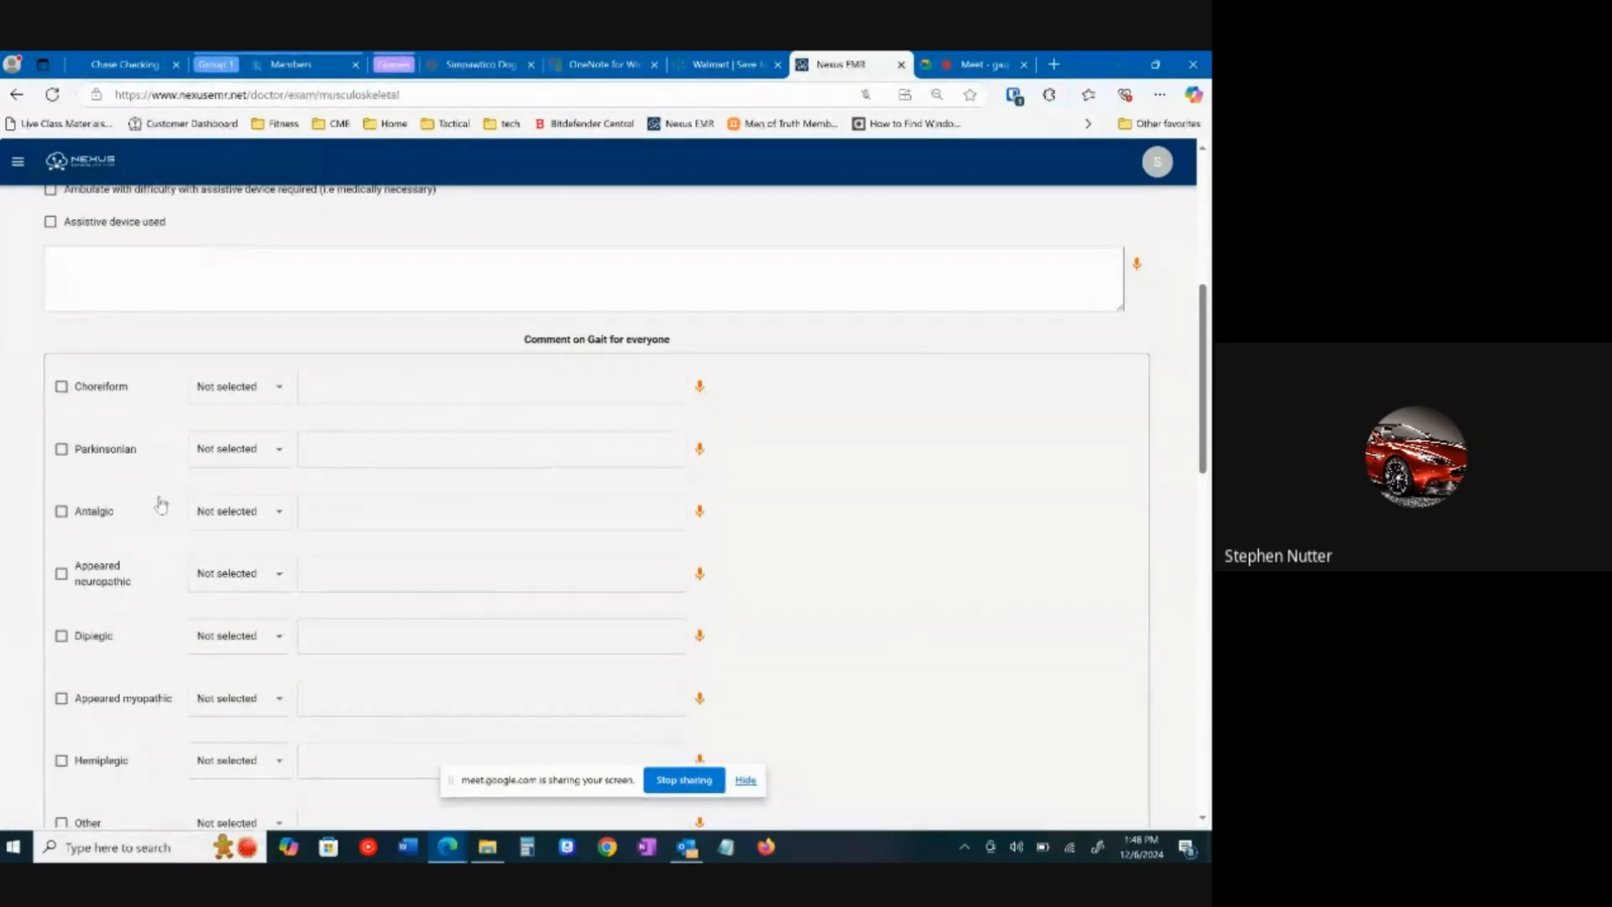
{"action": "scroll", "coordinate": [161, 503], "scroll_direction": "down", "scroll_amount": 2}
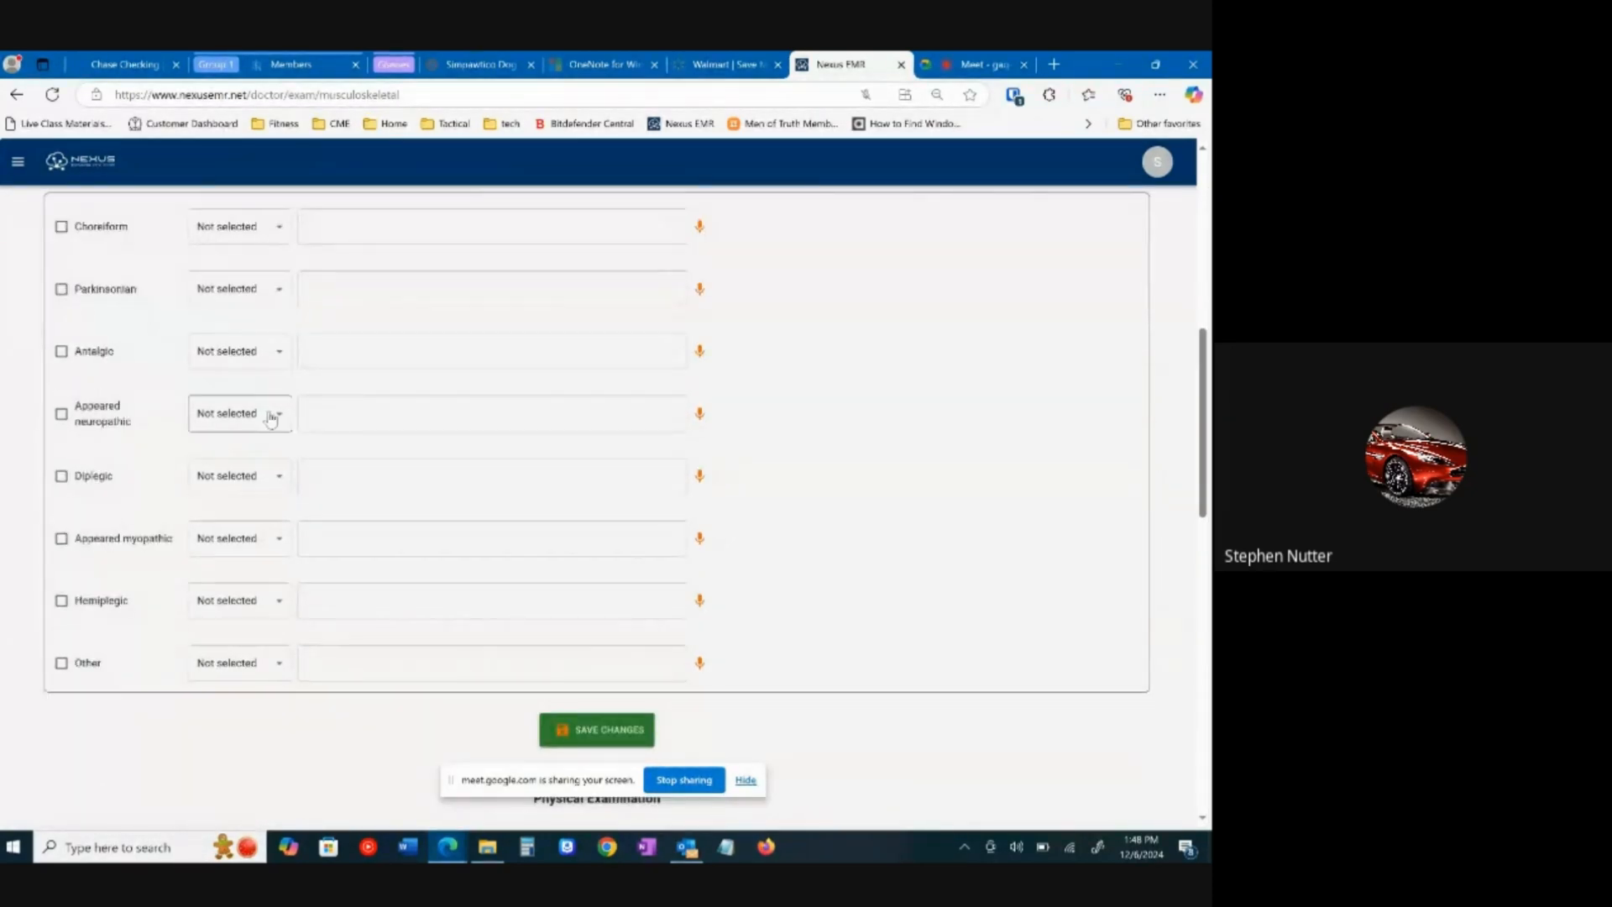
{"action": "left_click", "coordinate": [280, 420]}
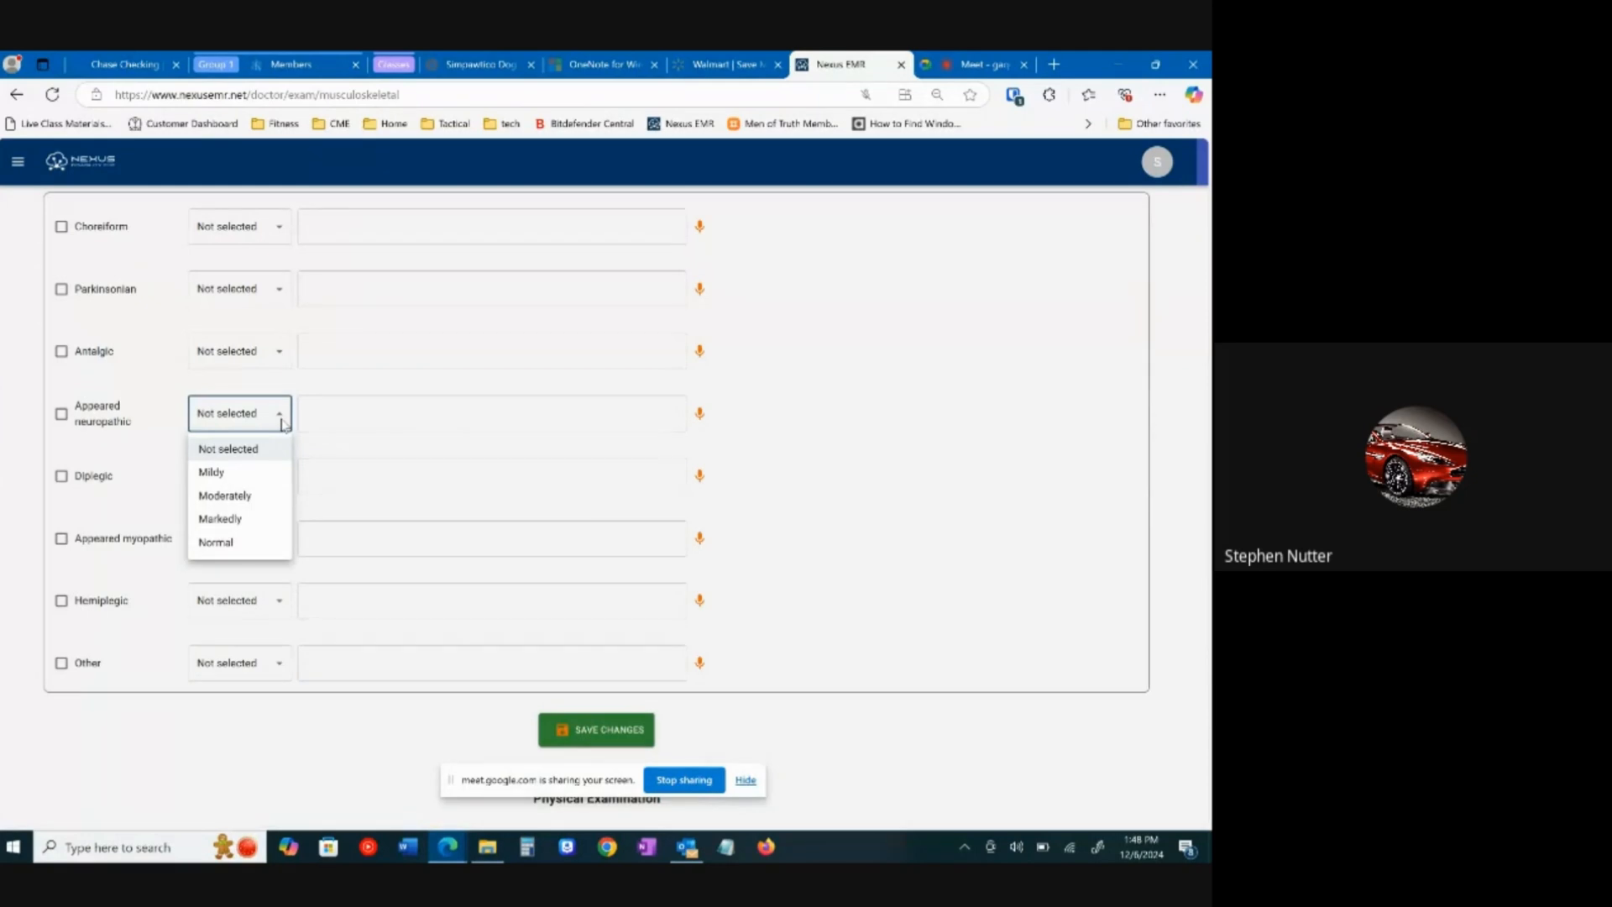
{"action": "left_click", "coordinate": [280, 353]}
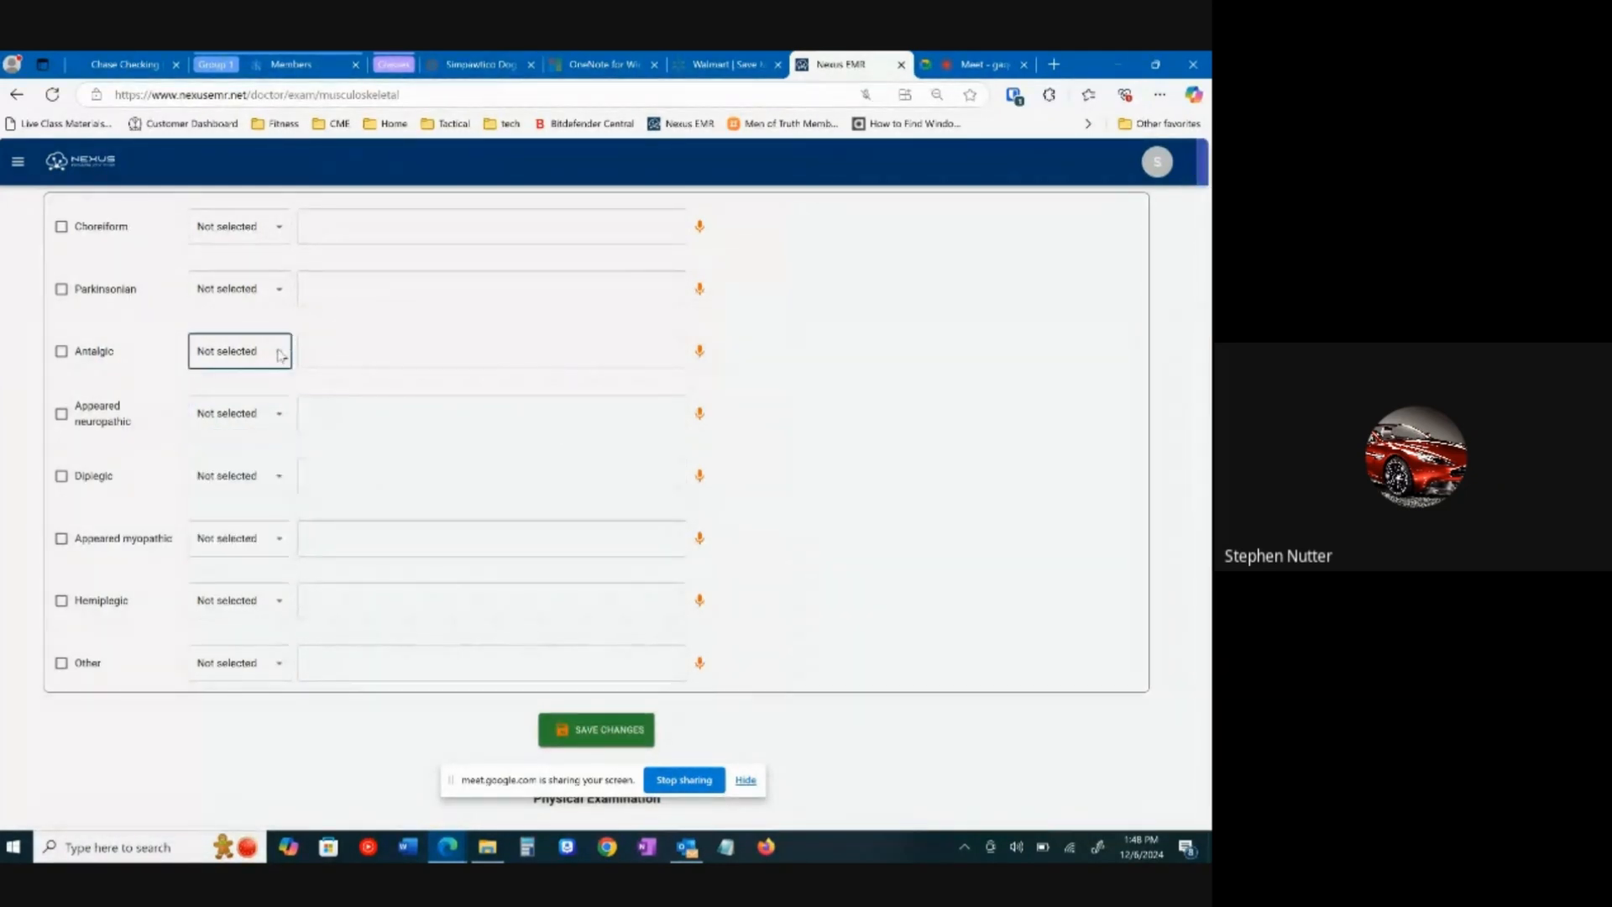
{"action": "left_click", "coordinate": [281, 353]}
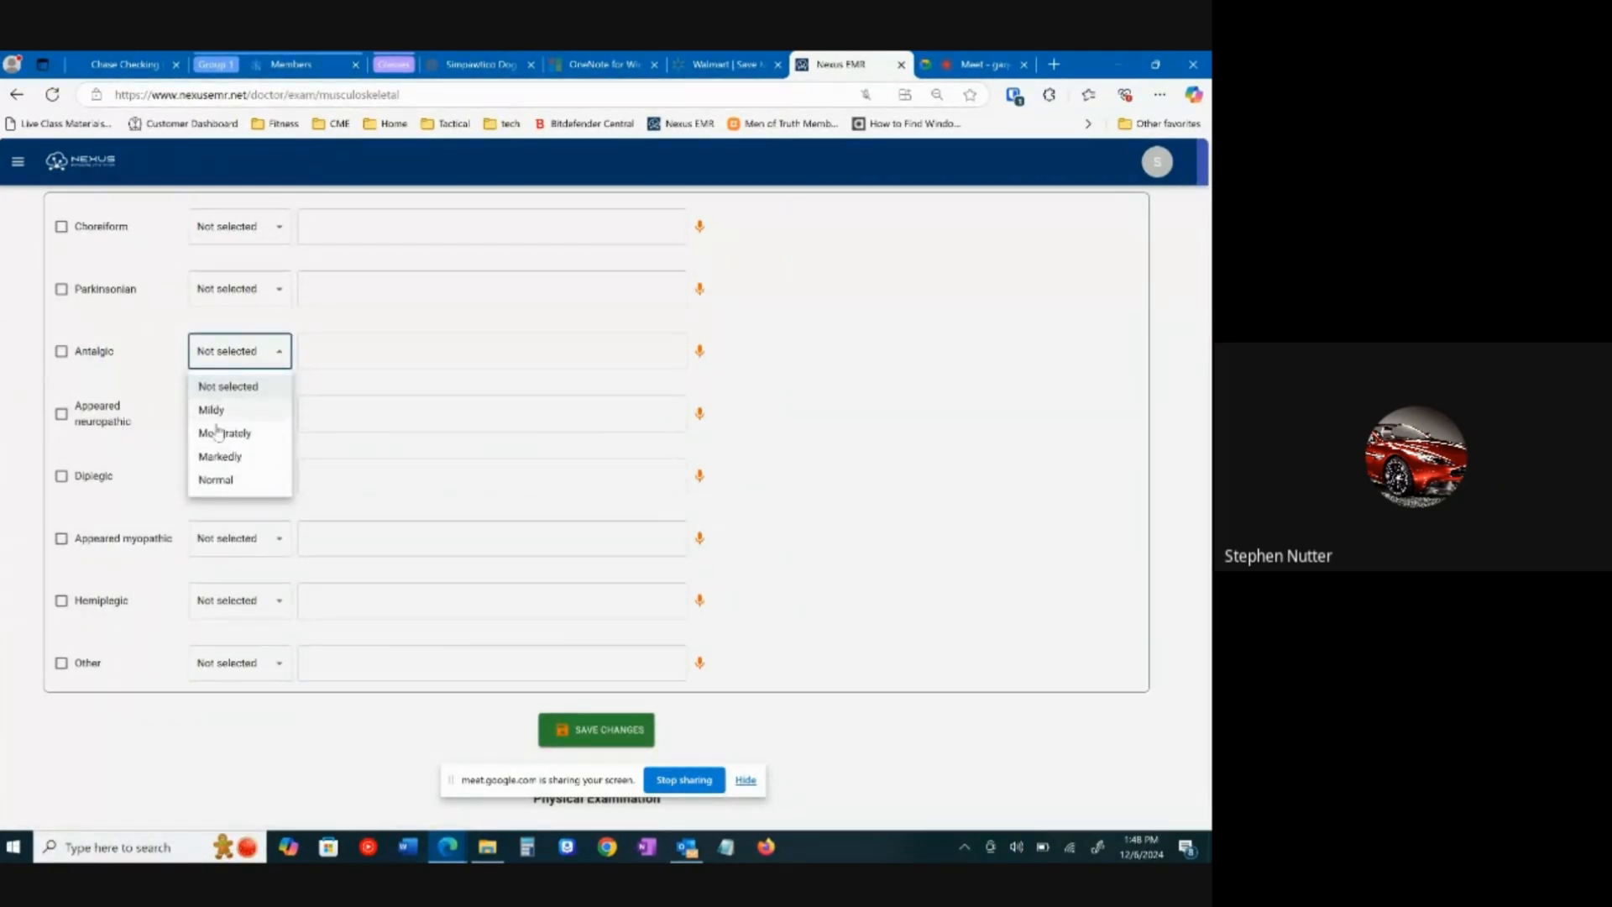
{"action": "left_click", "coordinate": [407, 353]}
{"action": "left_click", "coordinate": [384, 356]}
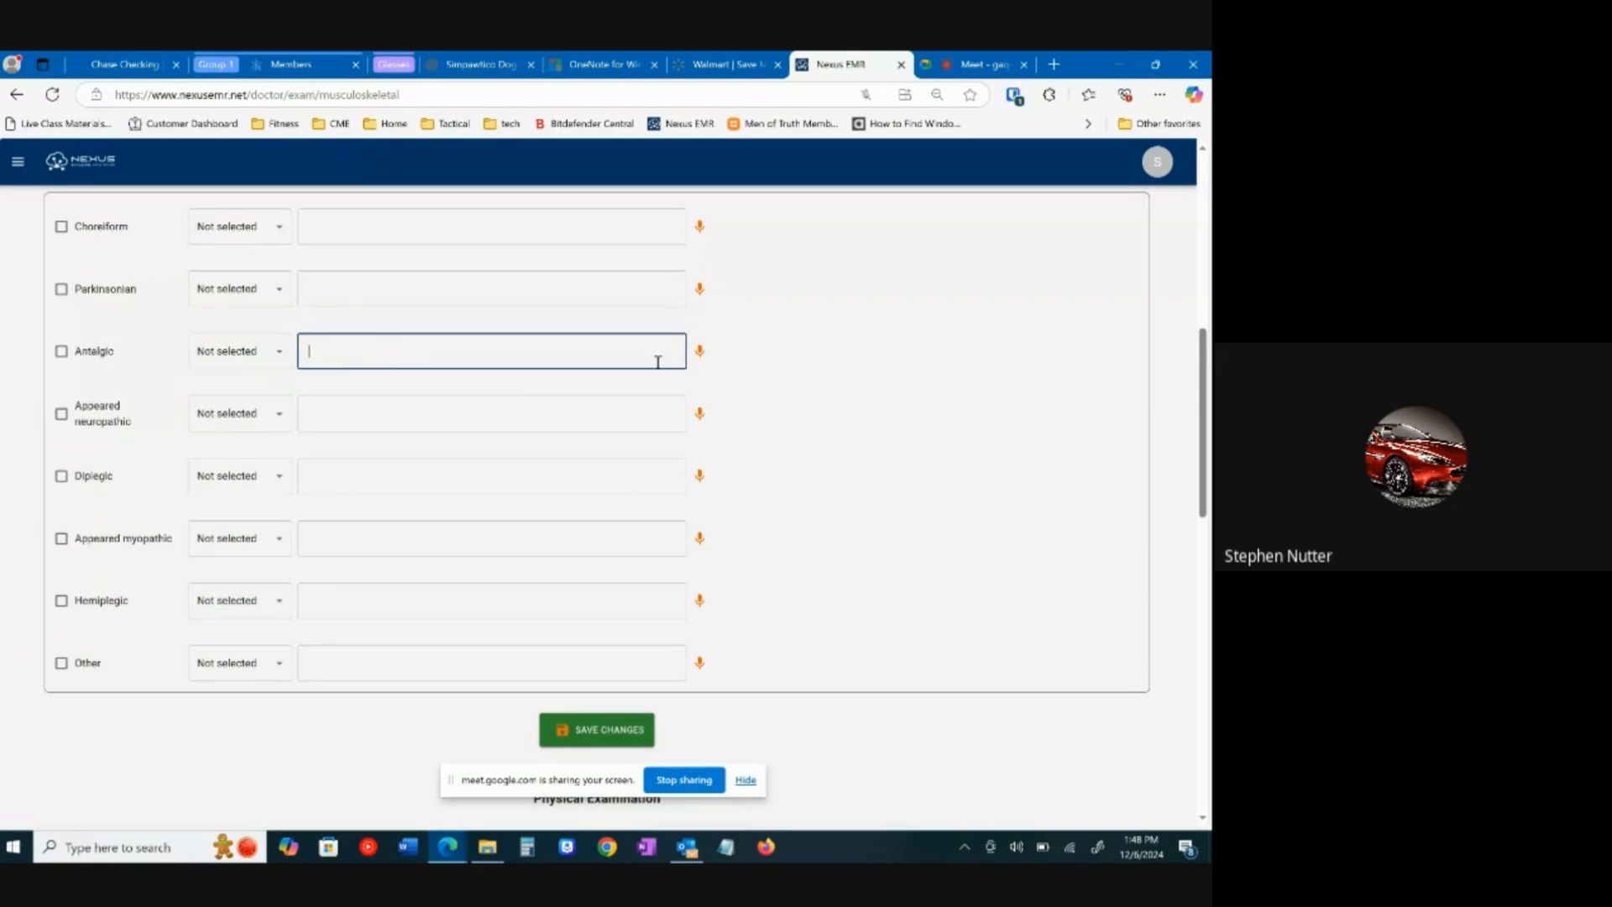
Step: Review the maneuvers, chair and exam table questions, and proceed to the Neurologic page with the findings saved
{"action": "scroll", "coordinate": [663, 569], "scroll_direction": "down", "scroll_amount": 3}
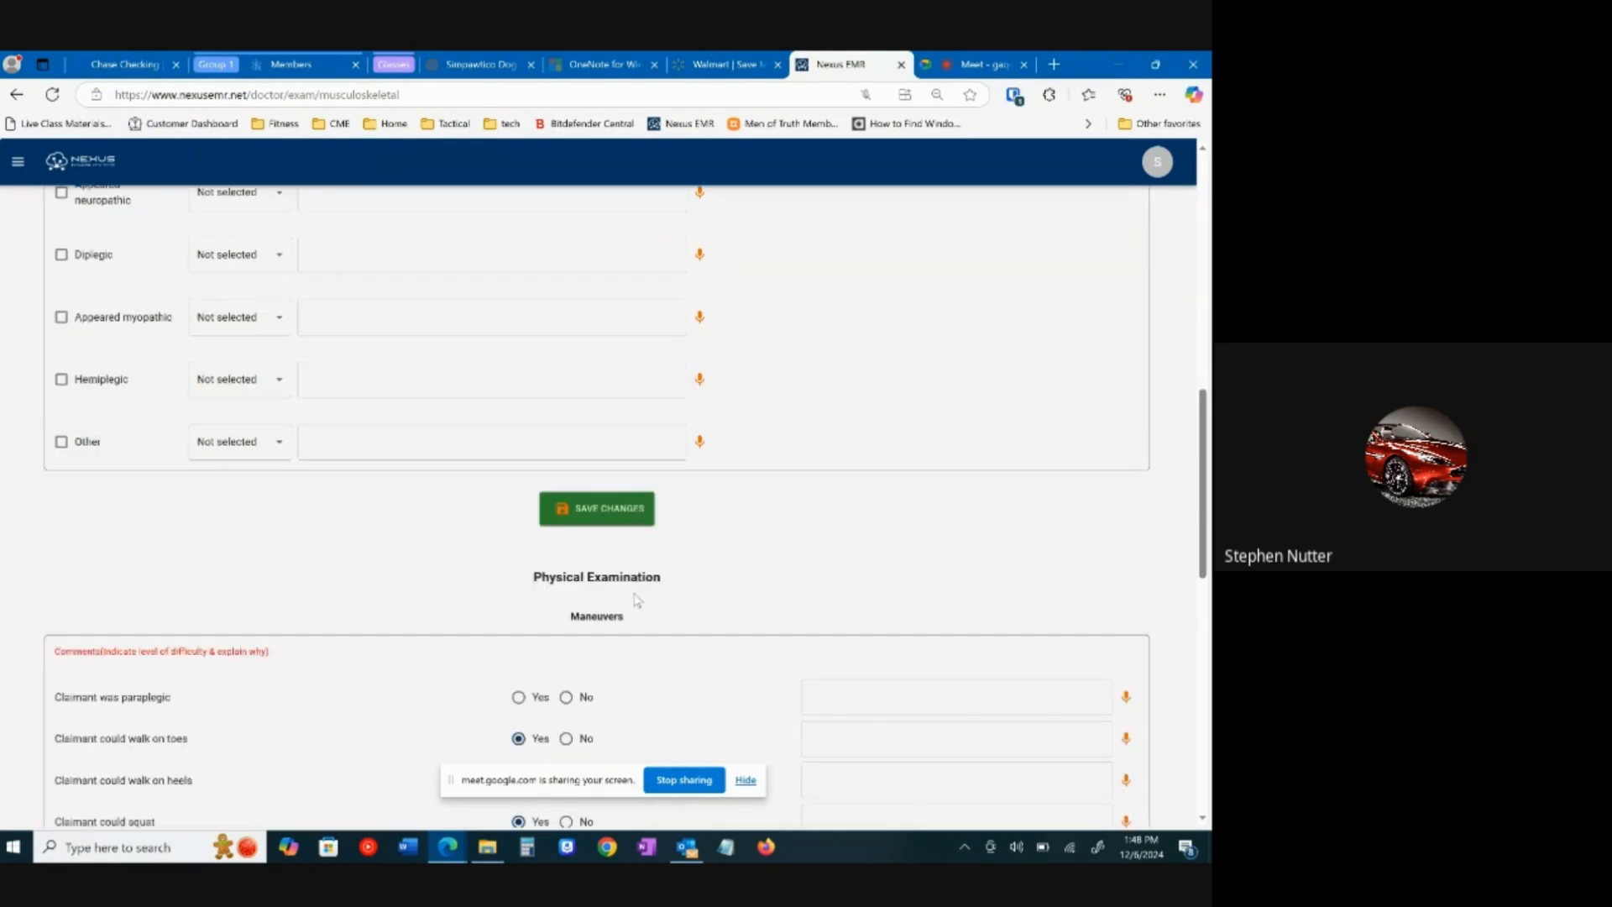
{"action": "scroll", "coordinate": [636, 600], "scroll_direction": "down", "scroll_amount": 6}
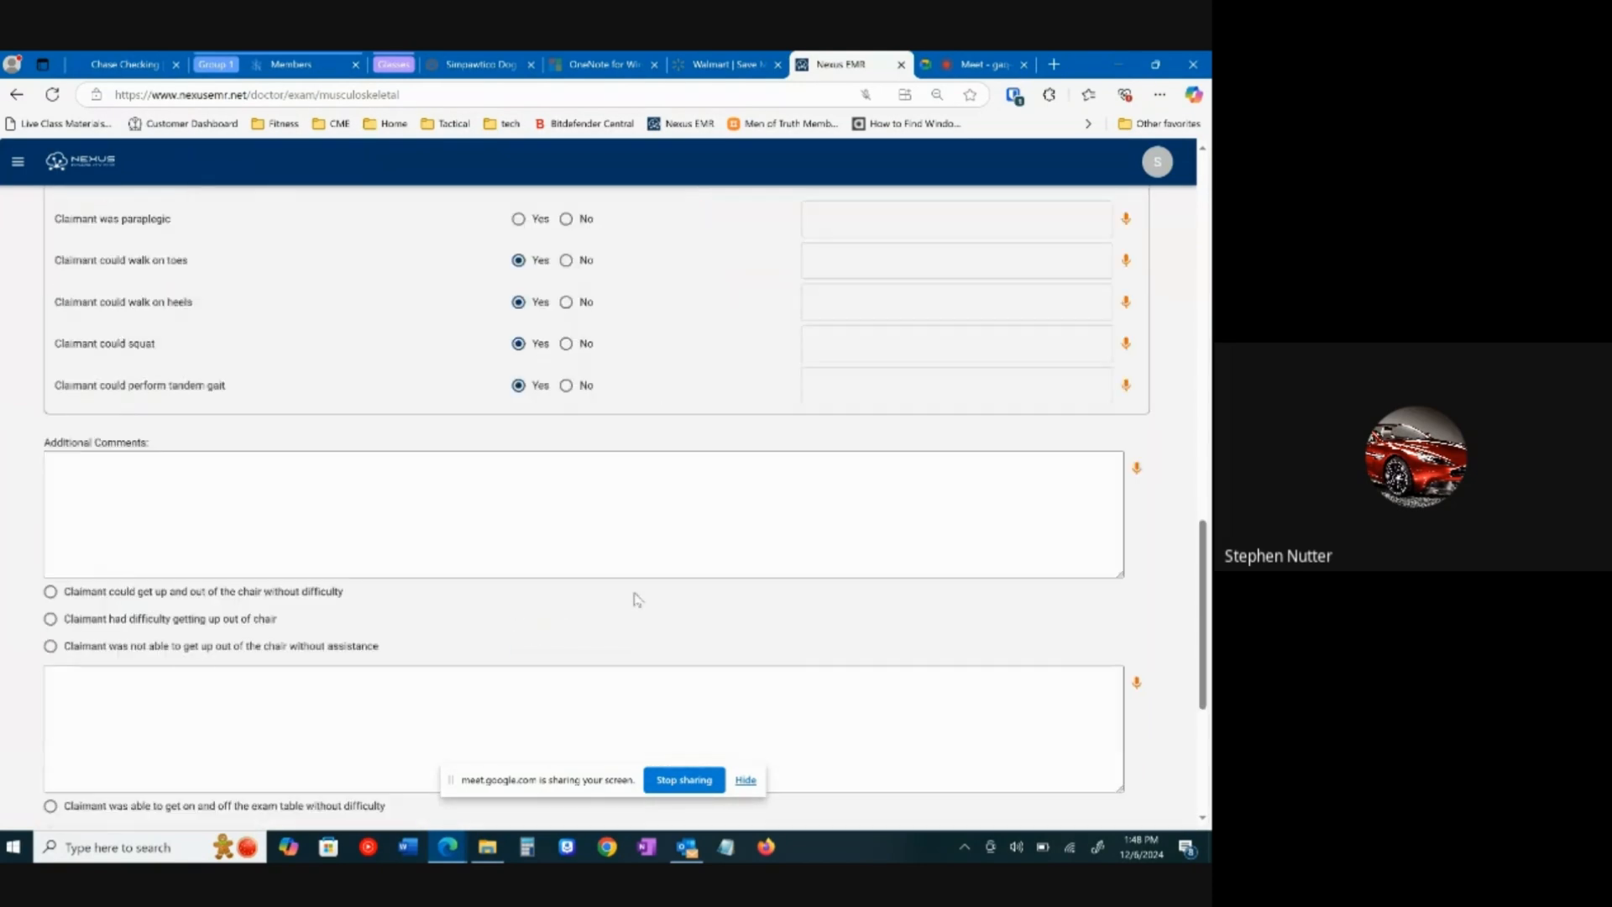
{"action": "scroll", "coordinate": [636, 599], "scroll_direction": "up", "scroll_amount": 4}
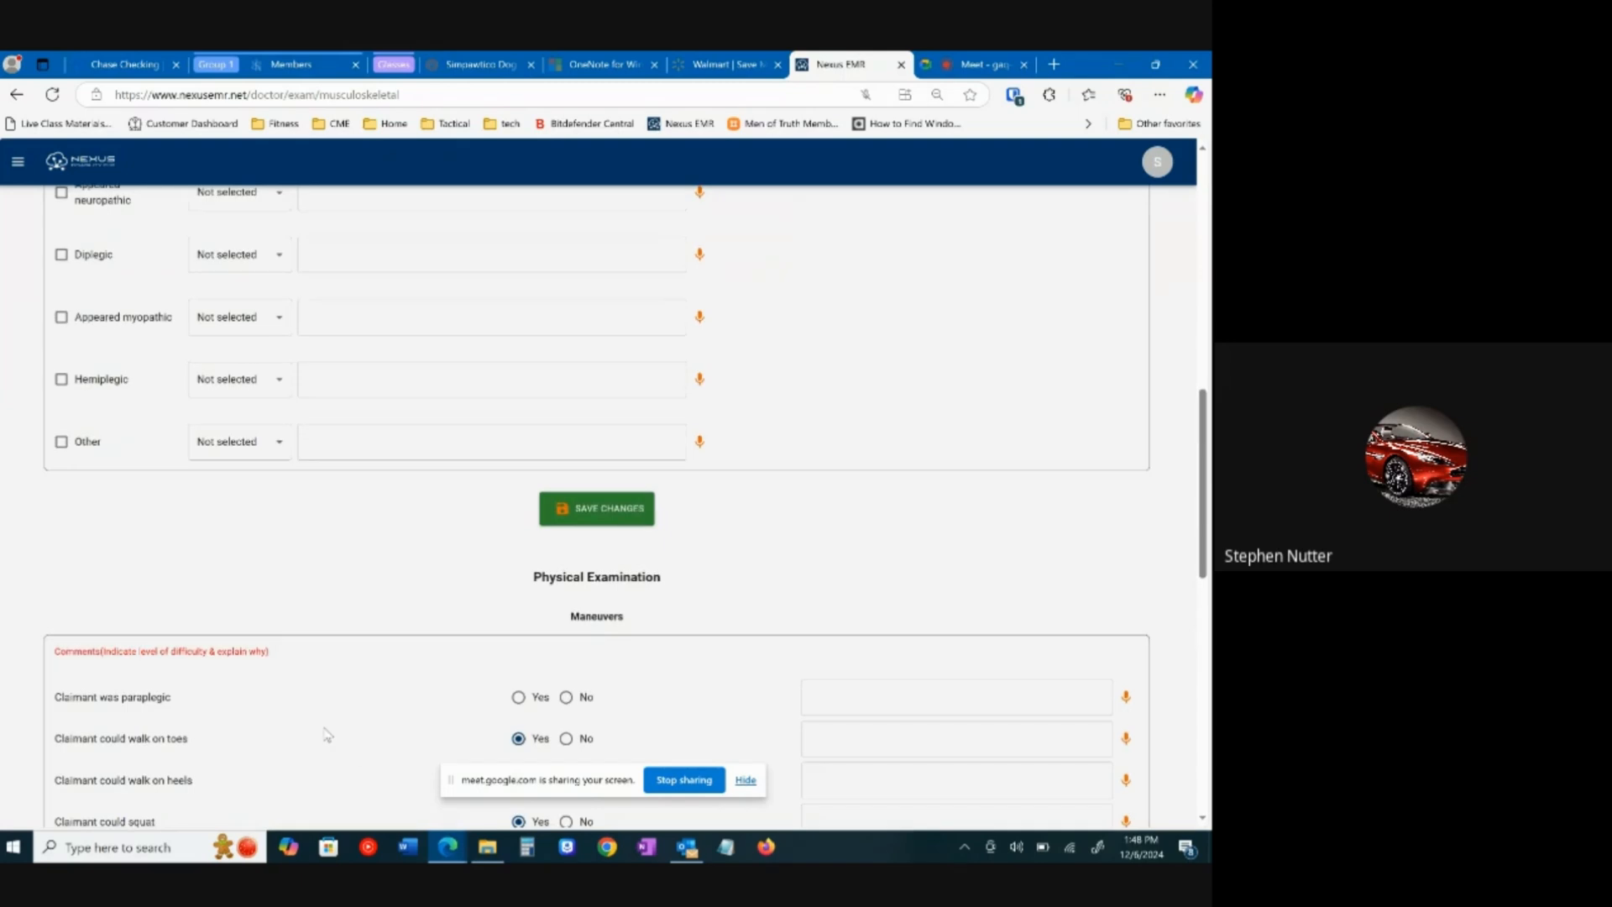
{"action": "scroll", "coordinate": [364, 726], "scroll_direction": "down", "scroll_amount": 3}
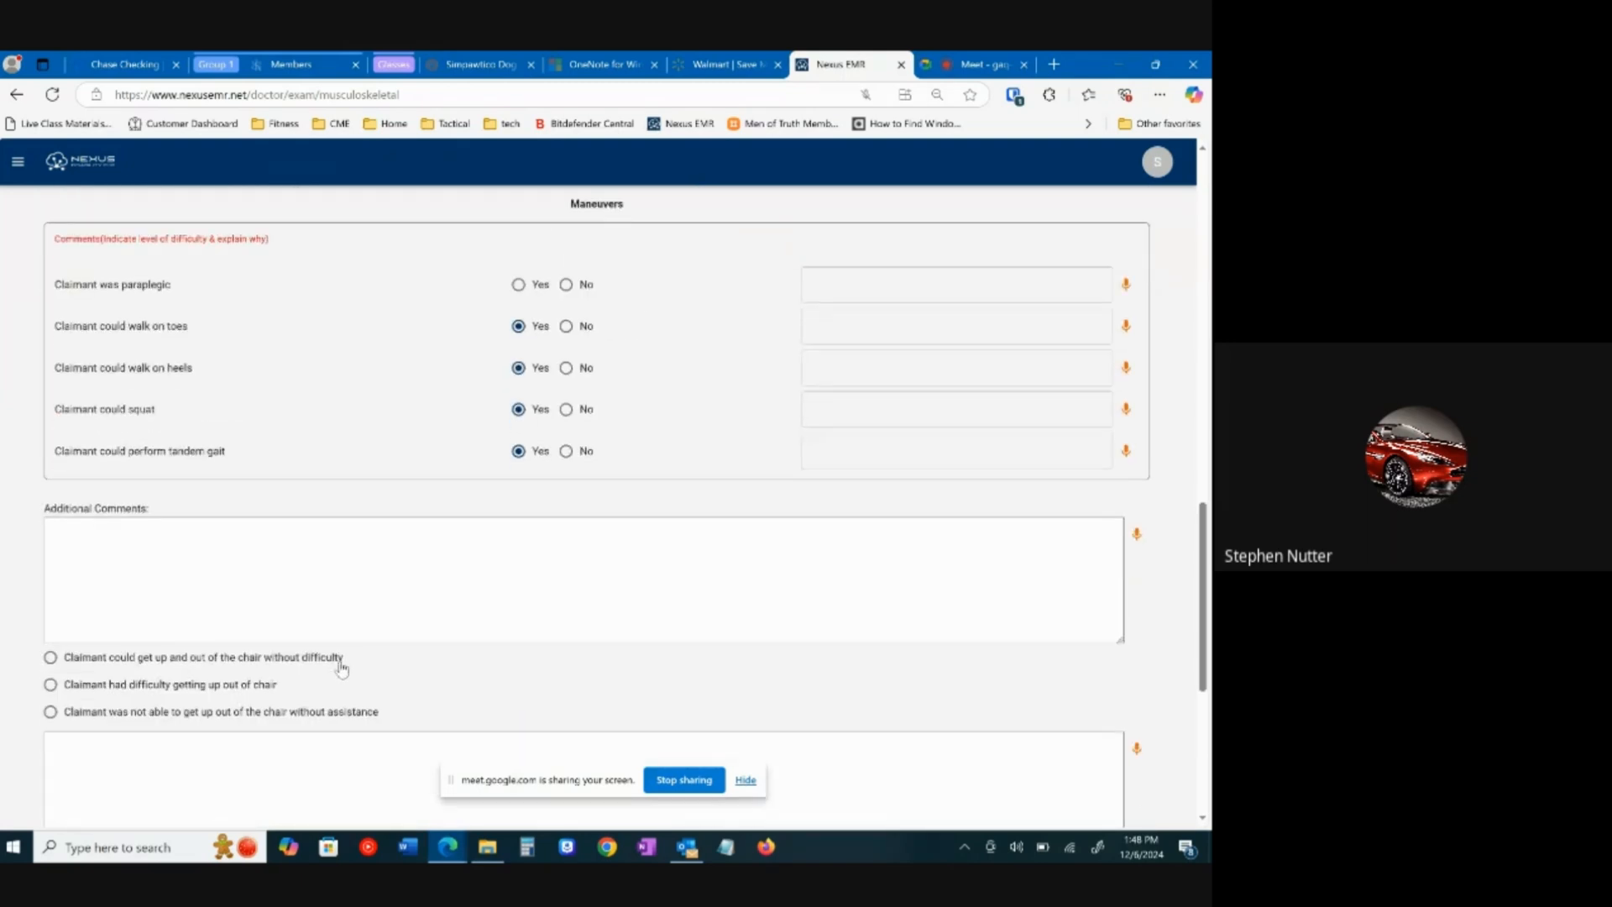
{"action": "scroll", "coordinate": [353, 669], "scroll_direction": "up", "scroll_amount": 1}
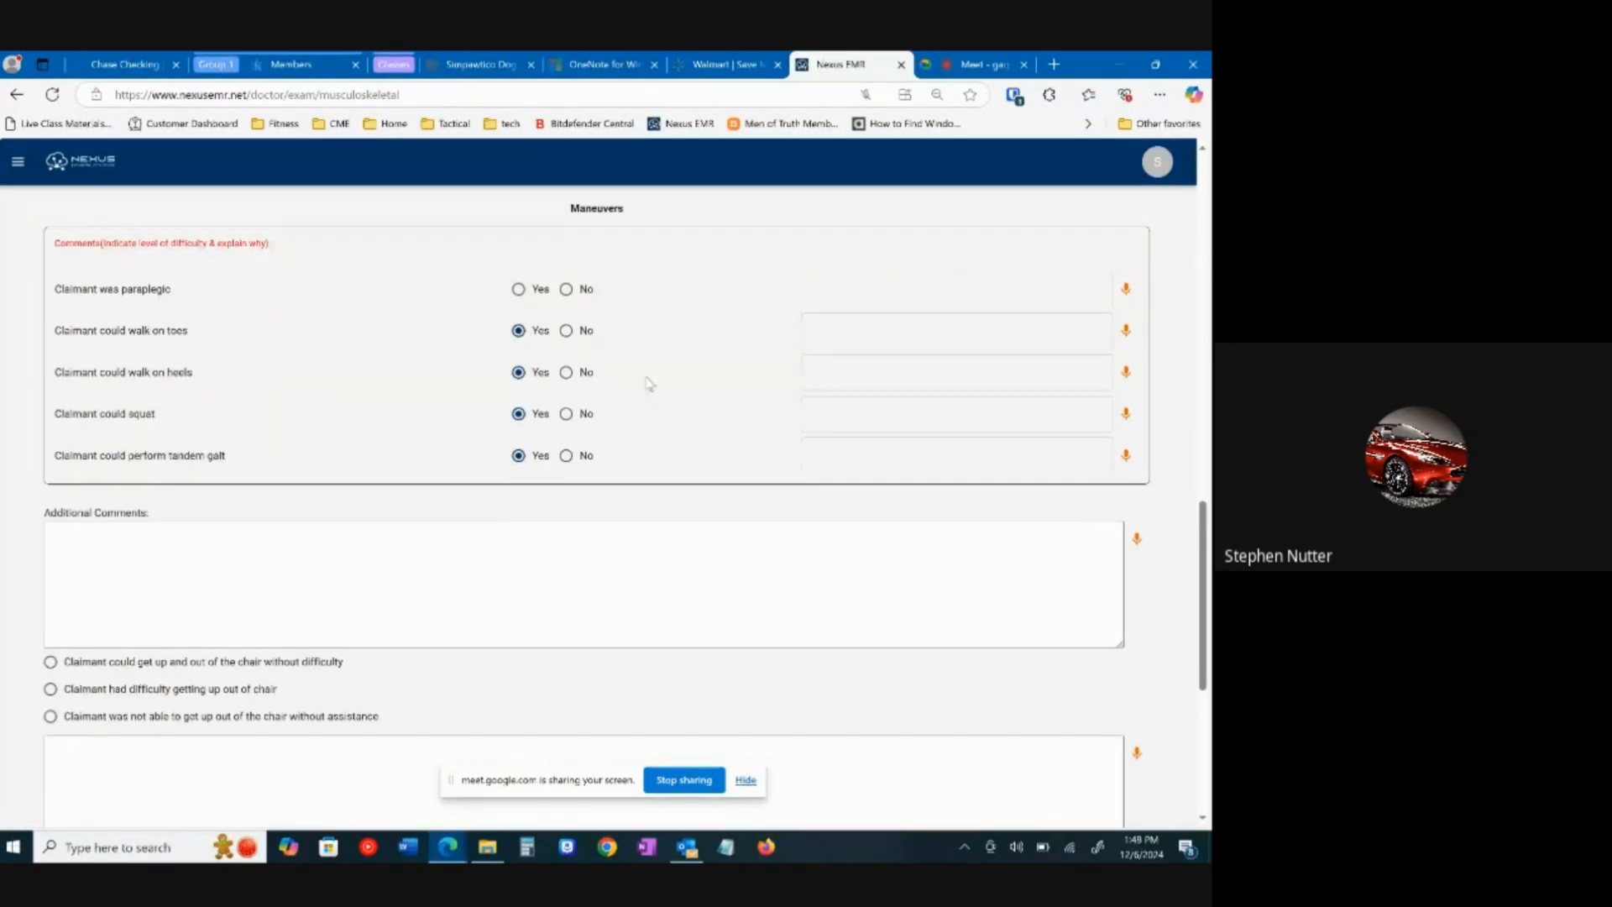
{"action": "scroll", "coordinate": [401, 577], "scroll_direction": "down", "scroll_amount": 2}
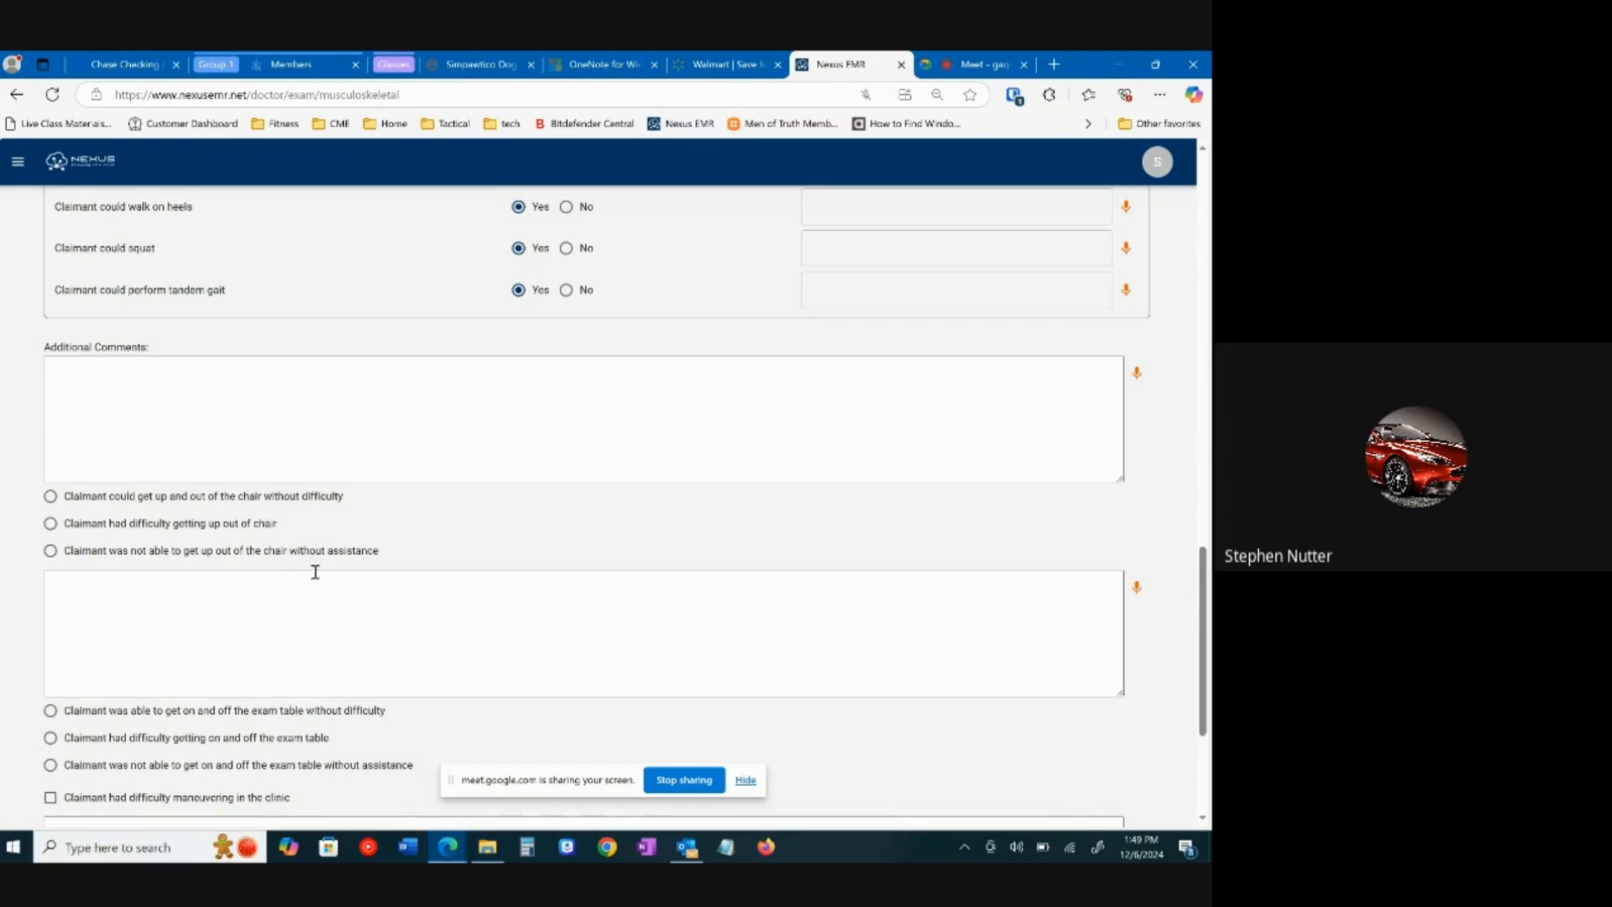
{"action": "scroll", "coordinate": [317, 579], "scroll_direction": "down", "scroll_amount": 1}
{"action": "scroll", "coordinate": [162, 597], "scroll_direction": "down", "scroll_amount": 3}
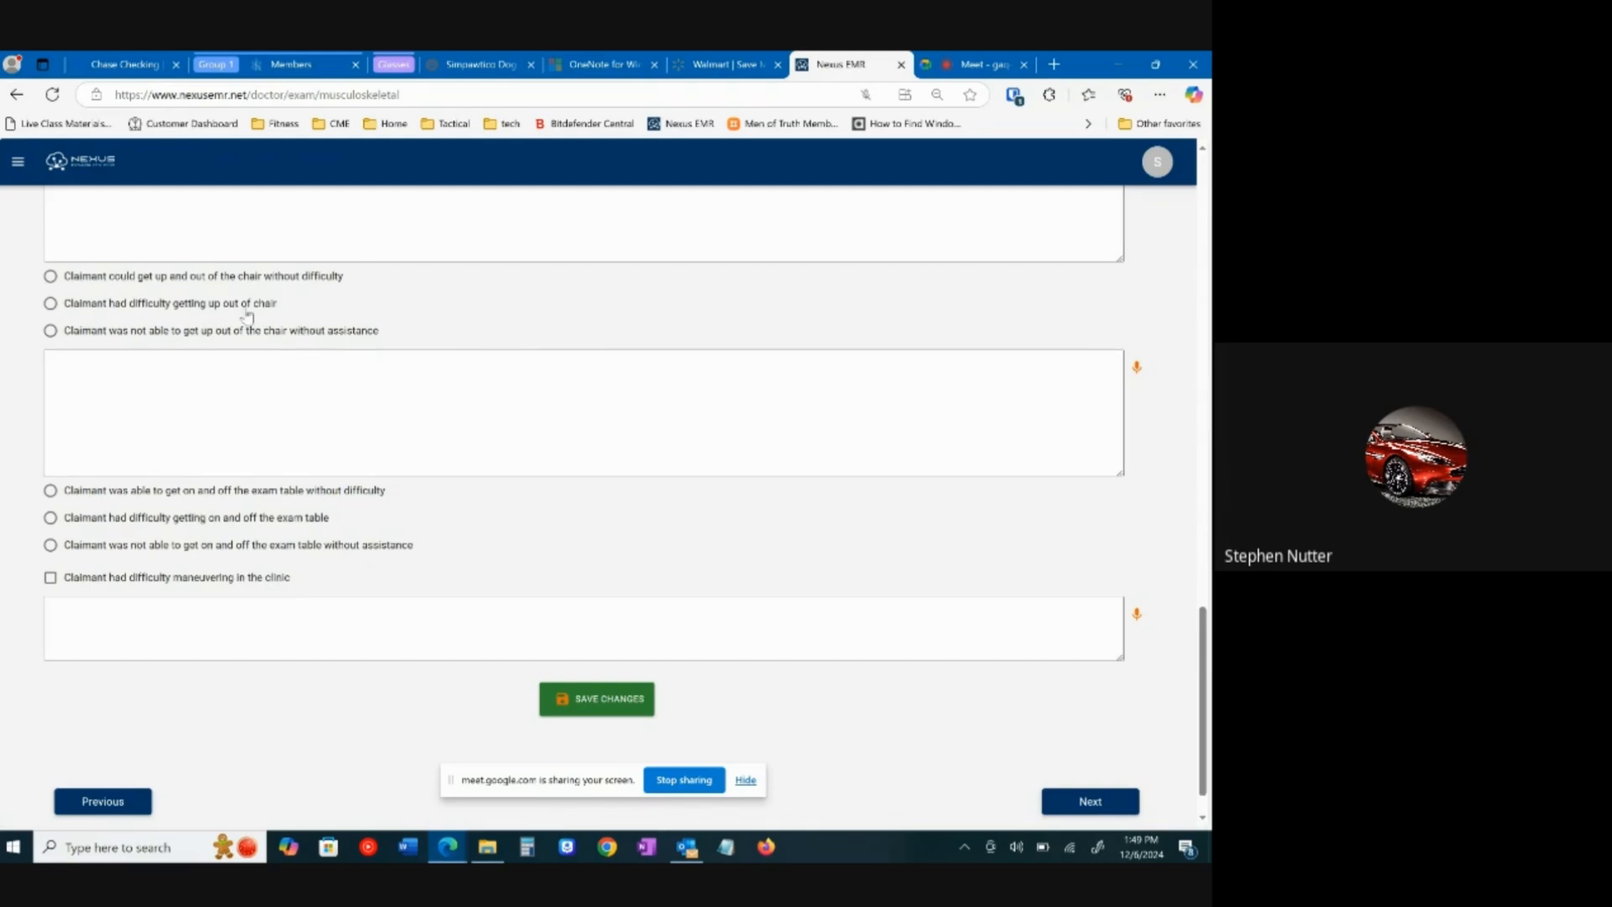
{"action": "scroll", "coordinate": [217, 496], "scroll_direction": "up", "scroll_amount": 3}
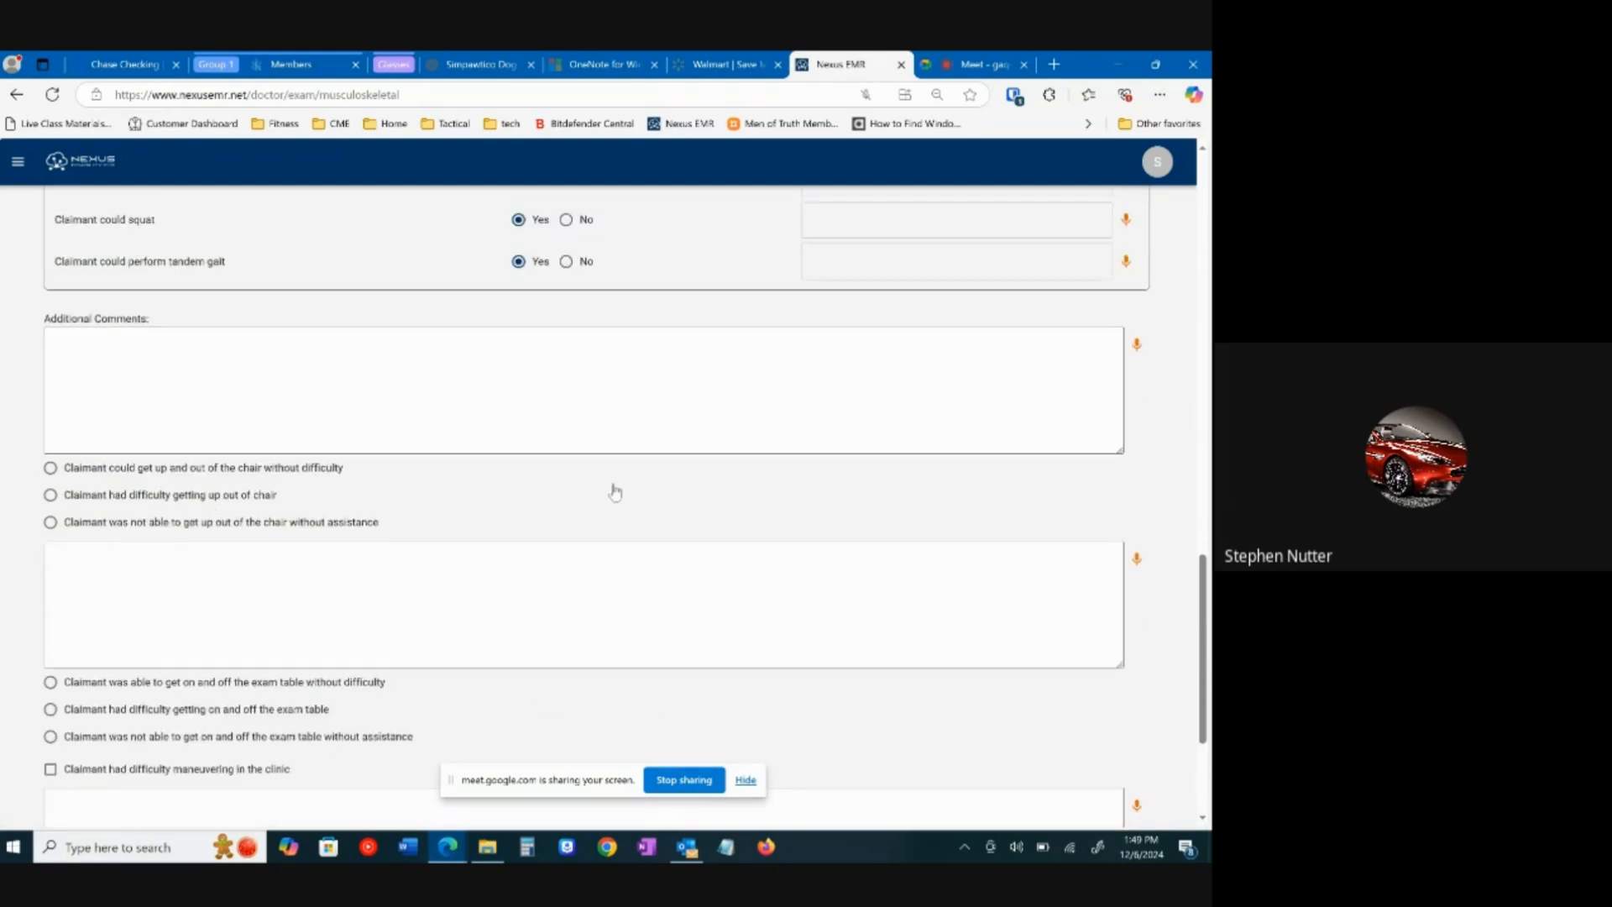
{"action": "scroll", "coordinate": [633, 504], "scroll_direction": "down", "scroll_amount": 3}
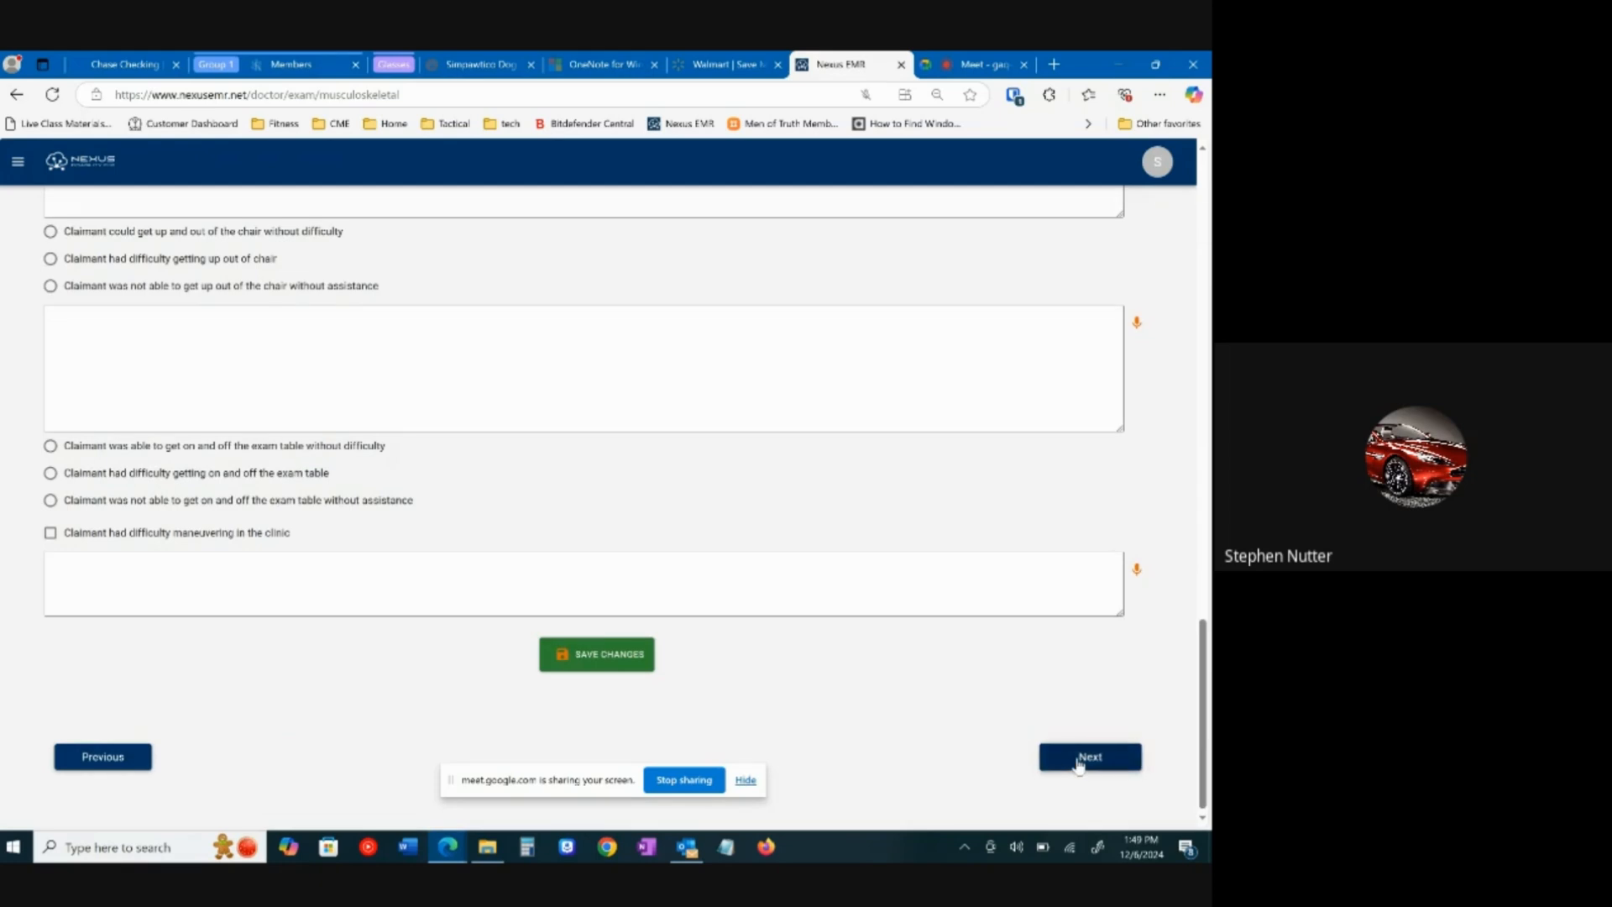
{"action": "left_click", "coordinate": [1068, 755]}
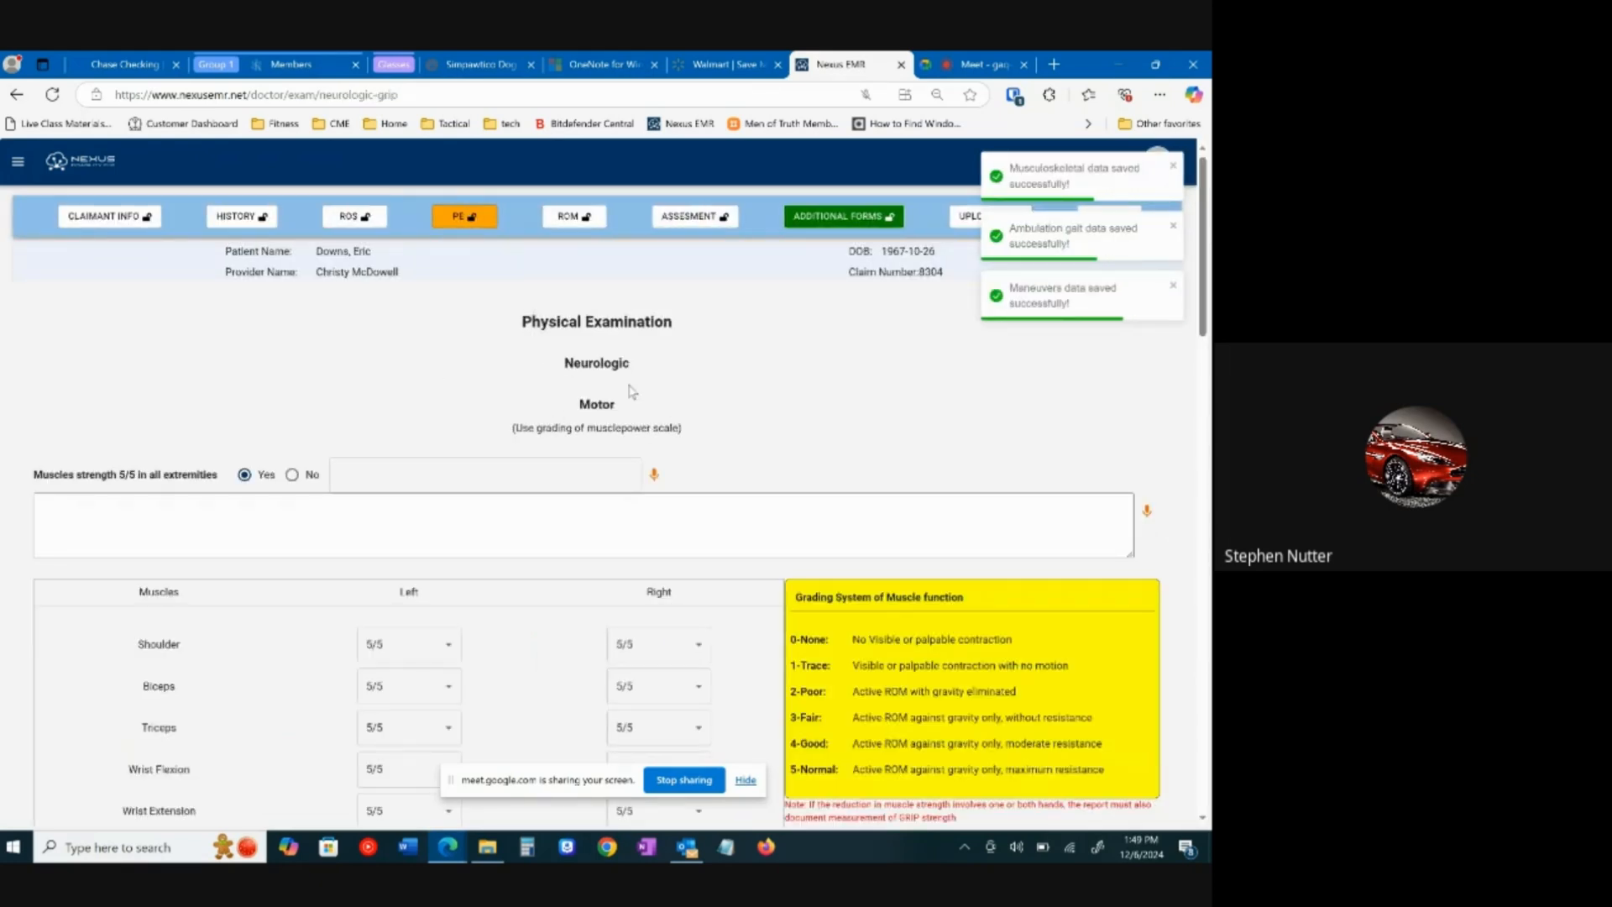
Step: Set "Muscles strength 5/5 in all extremities" to No in the neurologic motor section
{"action": "scroll", "coordinate": [634, 396], "scroll_direction": "down", "scroll_amount": 1}
{"action": "scroll", "coordinate": [634, 396], "scroll_direction": "down", "scroll_amount": 3}
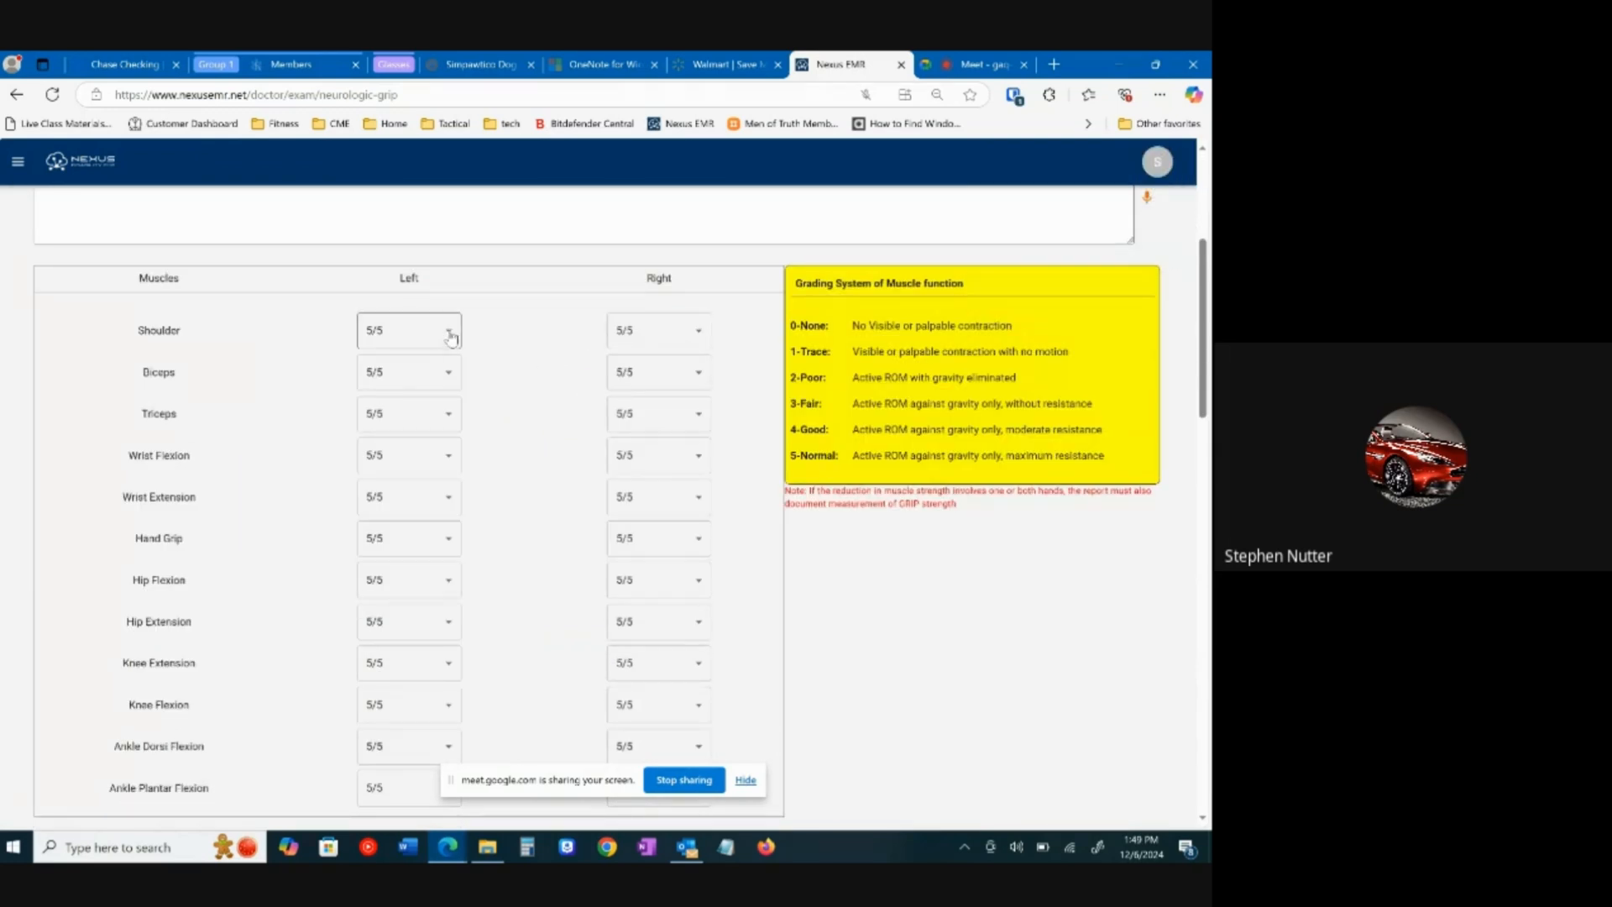
{"action": "scroll", "coordinate": [526, 377], "scroll_direction": "up", "scroll_amount": 3}
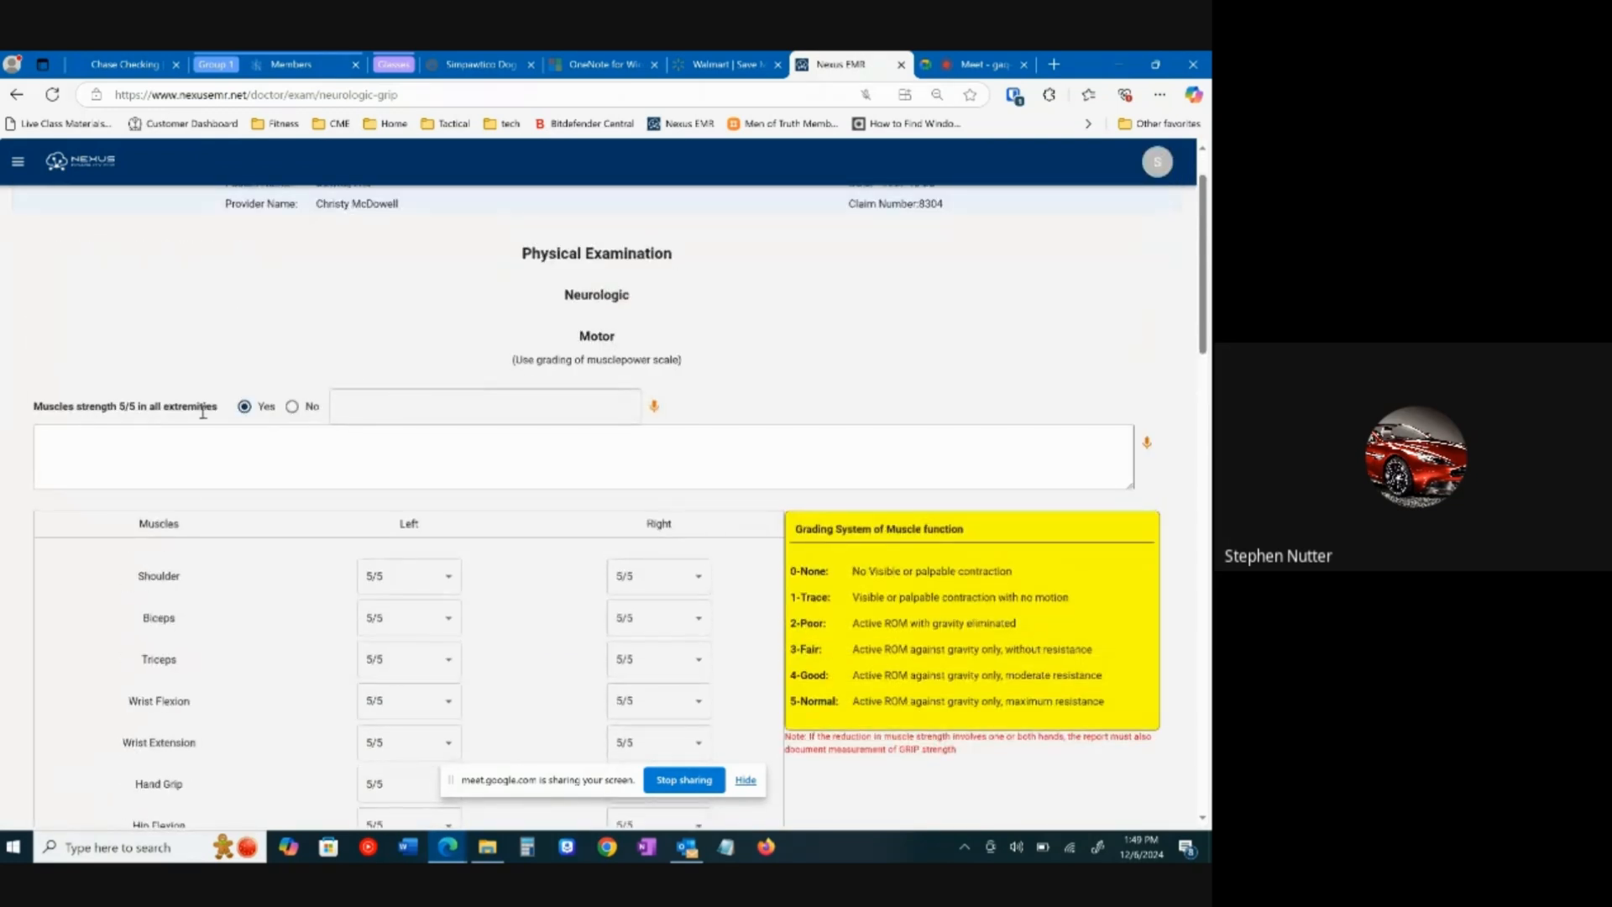
{"action": "left_click", "coordinate": [293, 407]}
{"action": "scroll", "coordinate": [521, 491], "scroll_direction": "down", "scroll_amount": 2}
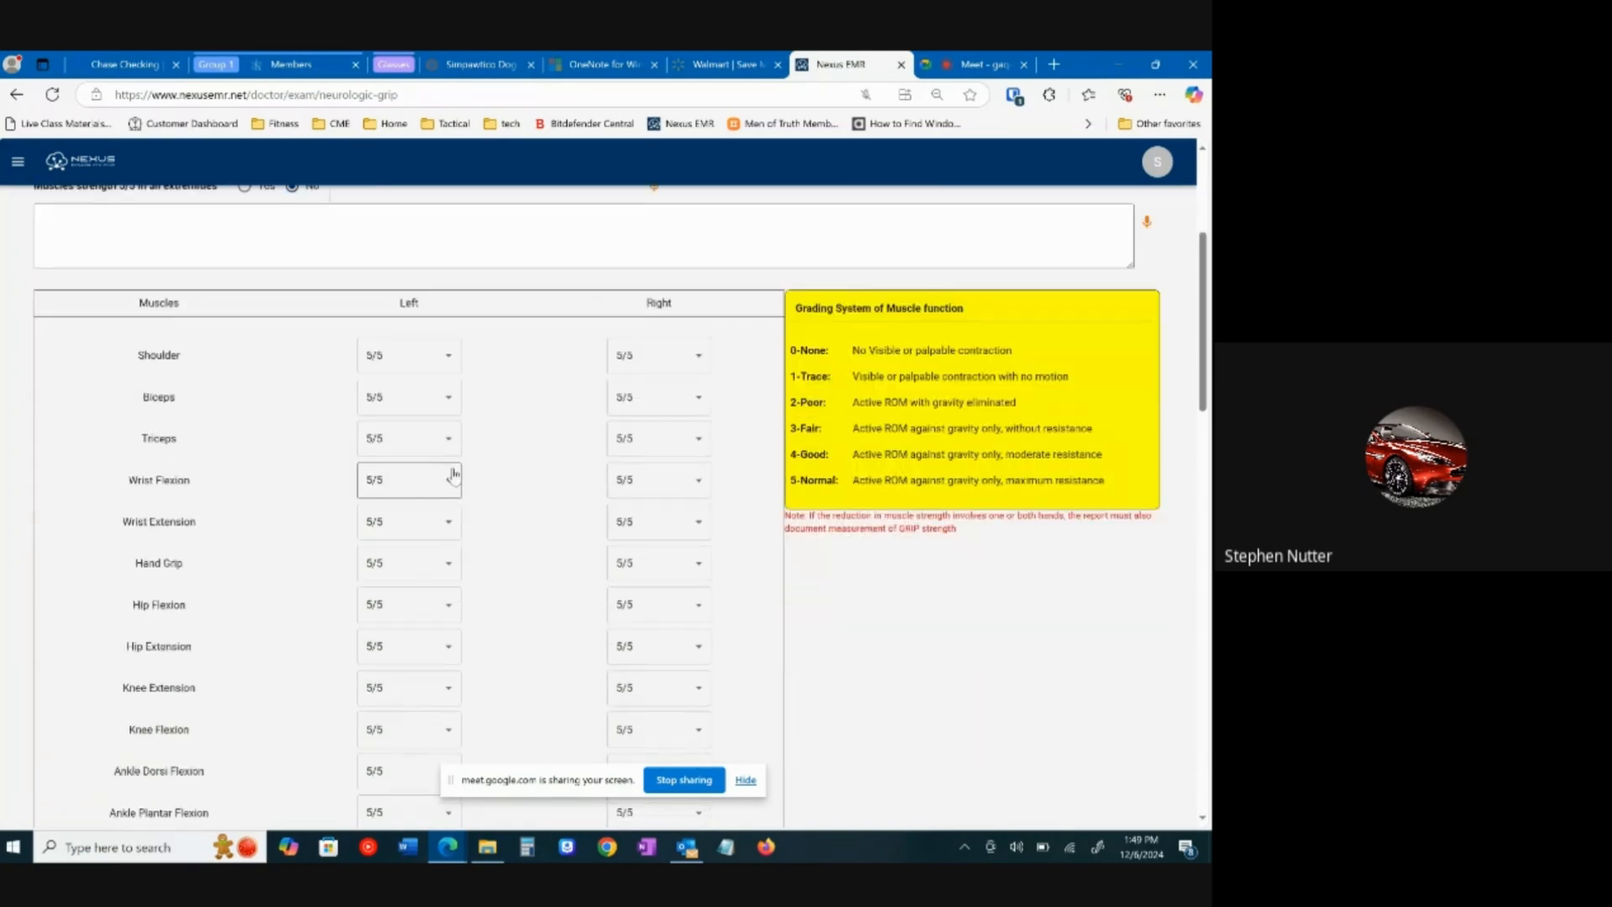
Step: Grade the left wrist extension 4/5 and the left hand grip 3/5
{"action": "left_click", "coordinate": [450, 523]}
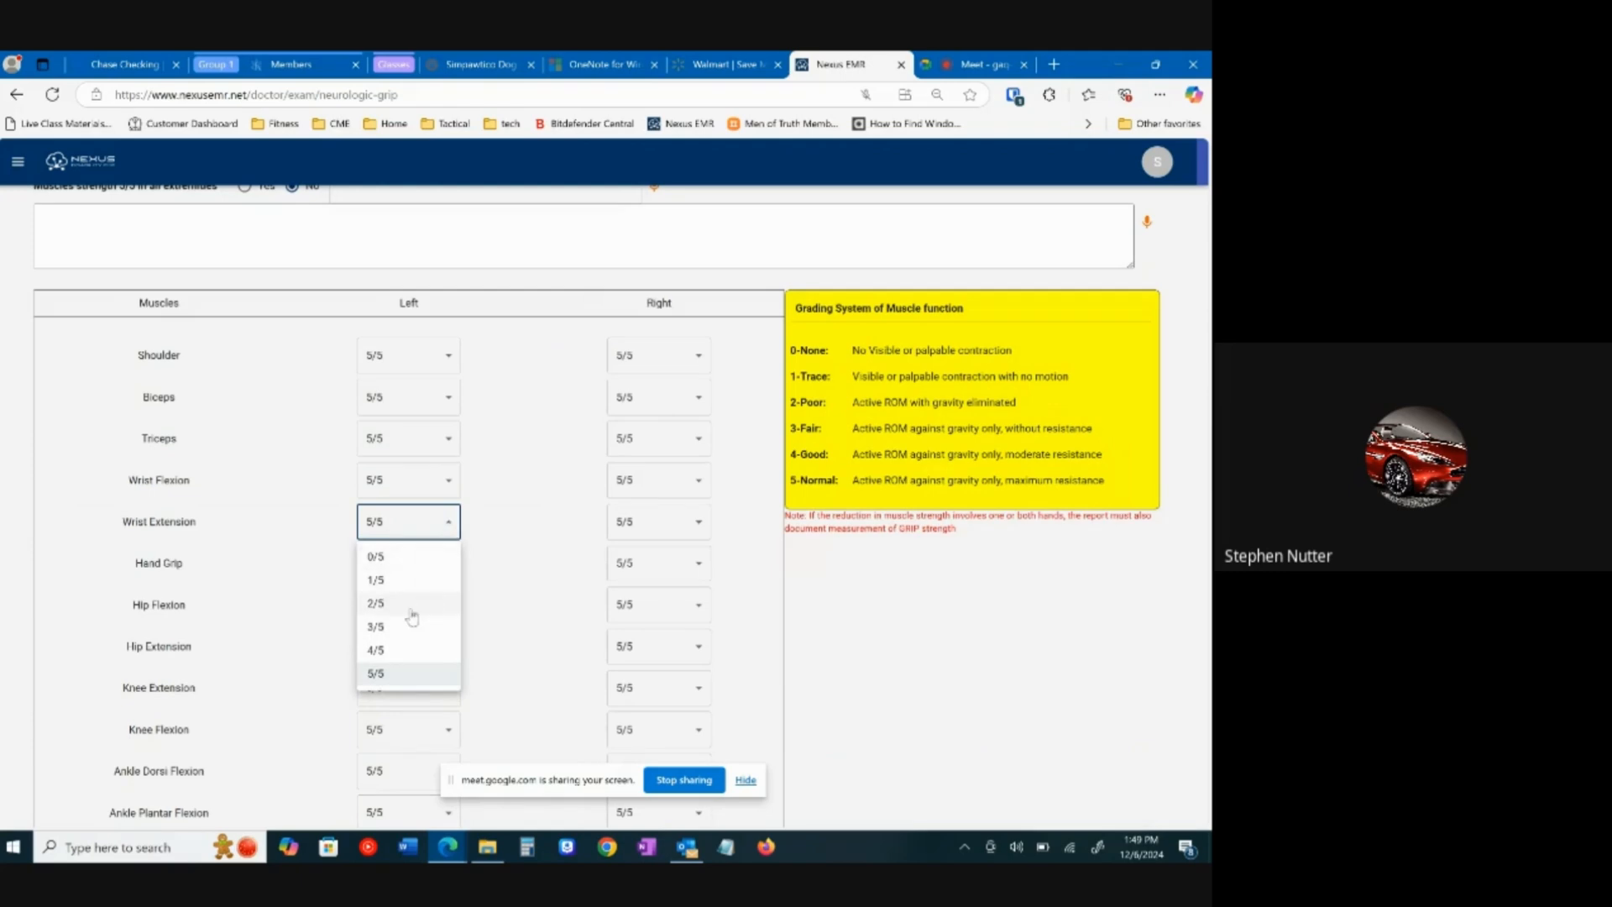
{"action": "left_click", "coordinate": [412, 650]}
{"action": "left_click", "coordinate": [447, 565]}
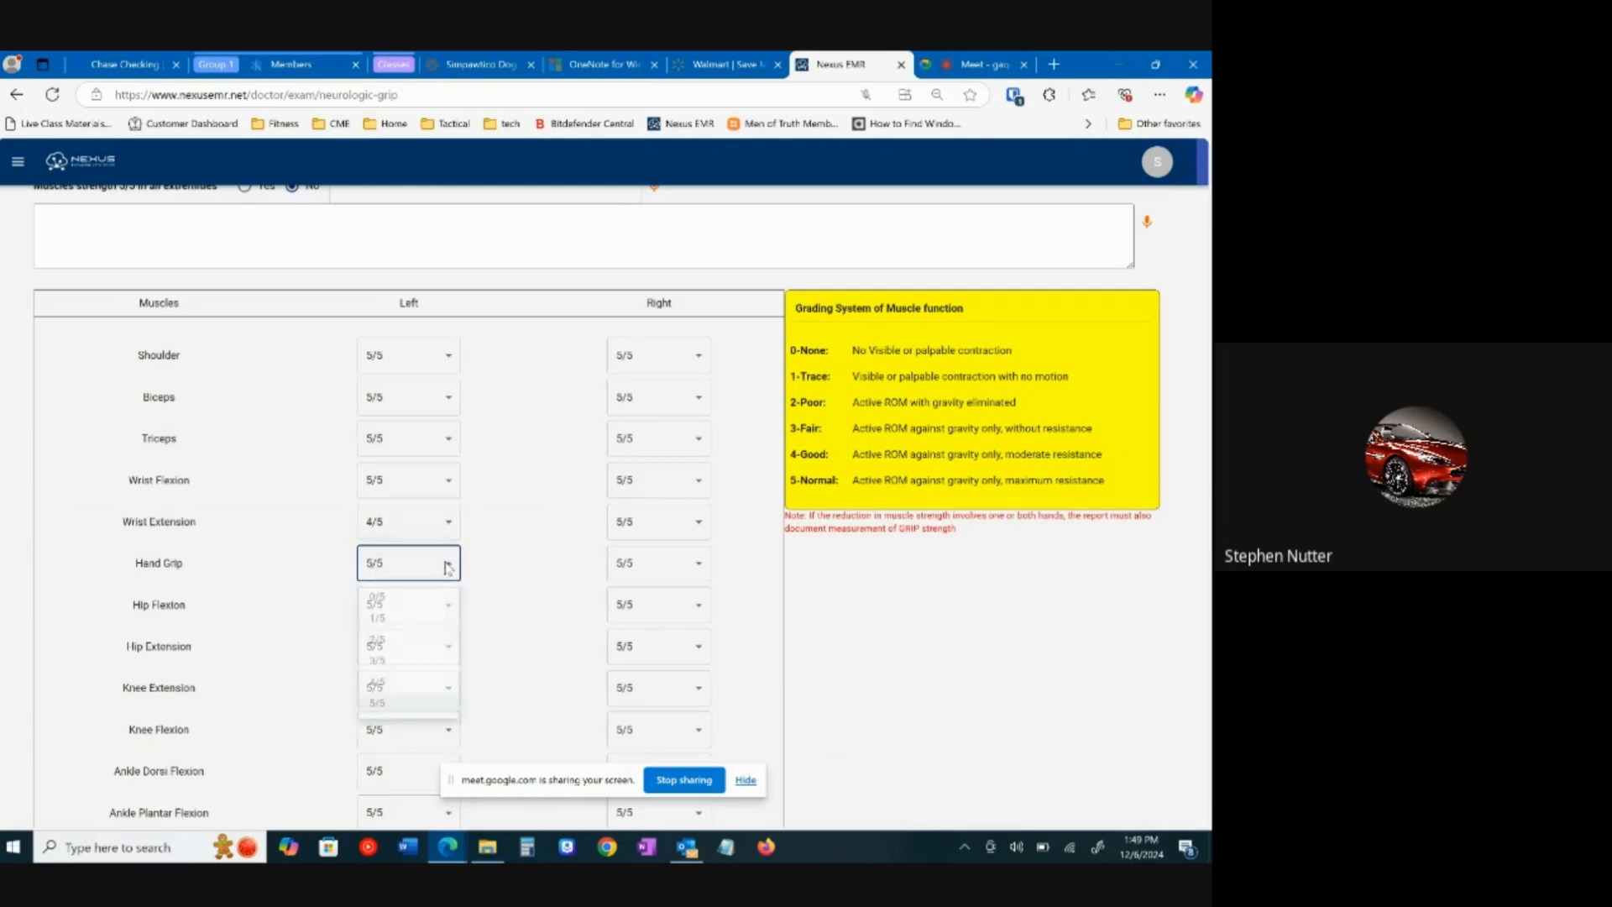
{"action": "left_click", "coordinate": [407, 661]}
Step: Set Muscular Atrophy to Yes and select Thigh for the bilateral circumferential measurements
{"action": "scroll", "coordinate": [547, 640], "scroll_direction": "down", "scroll_amount": 1}
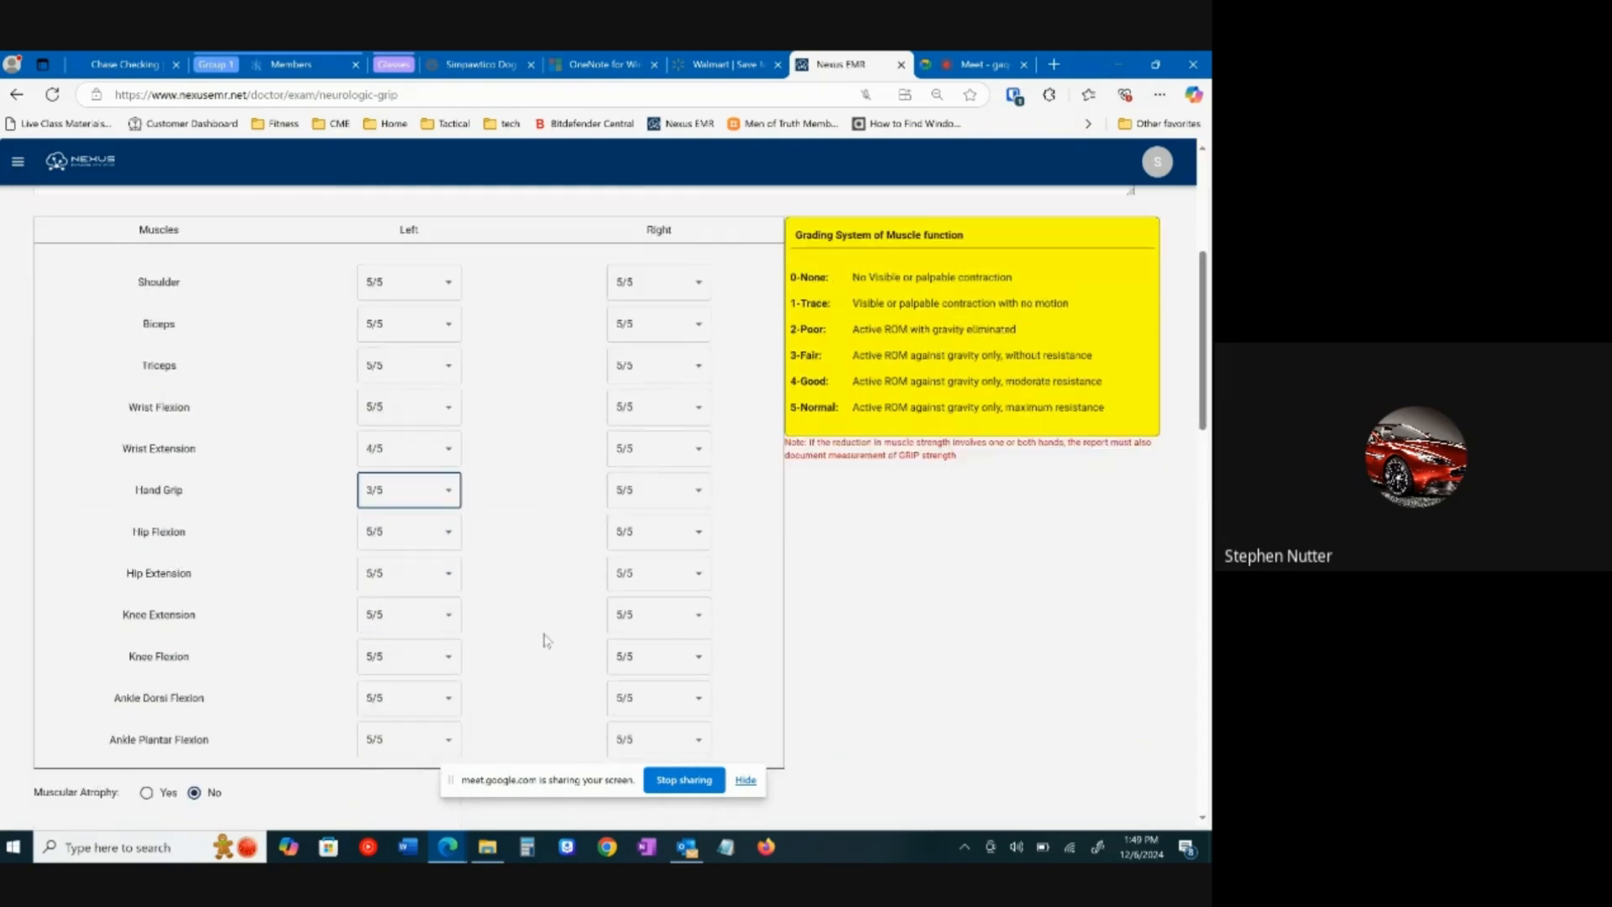
{"action": "scroll", "coordinate": [546, 640], "scroll_direction": "down", "scroll_amount": 4}
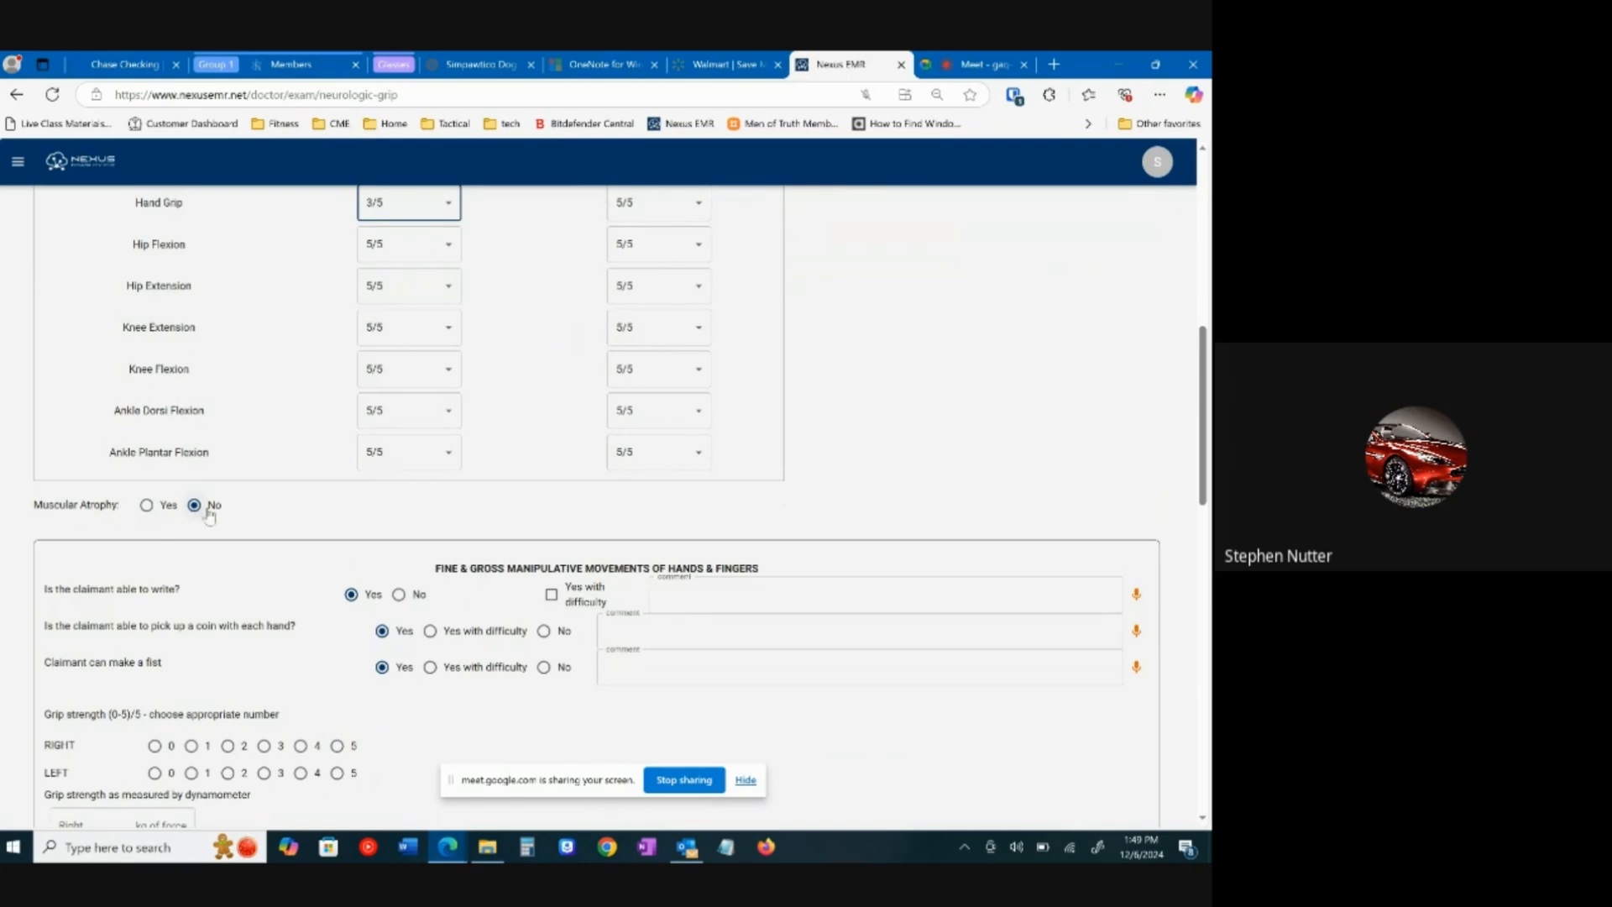
{"action": "left_click", "coordinate": [148, 506]}
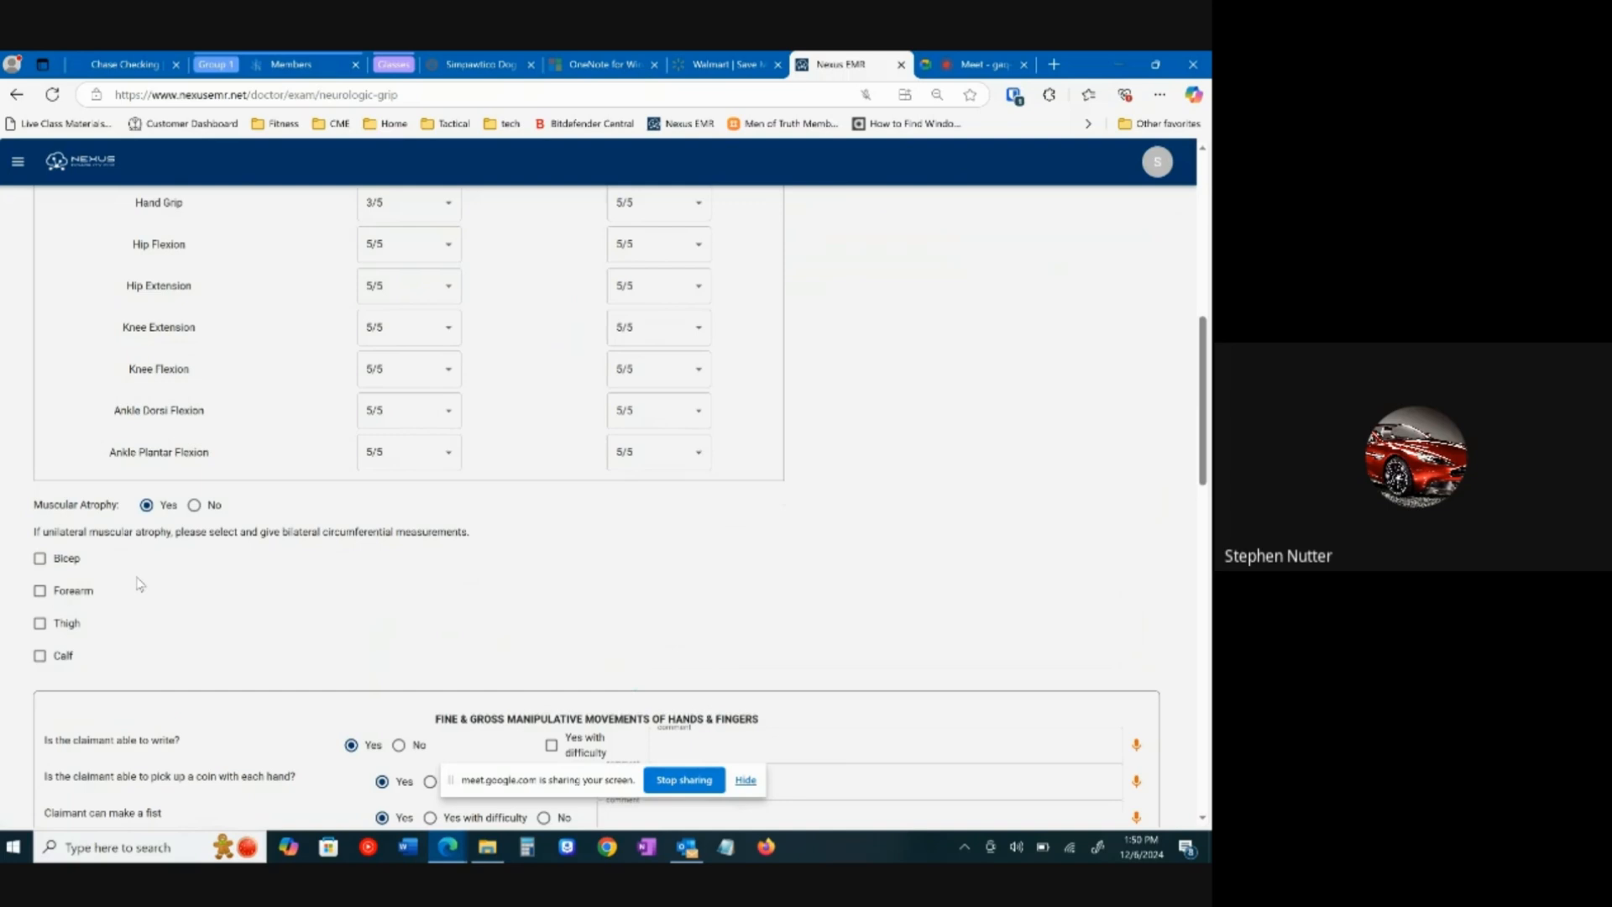
{"action": "left_click", "coordinate": [41, 626]}
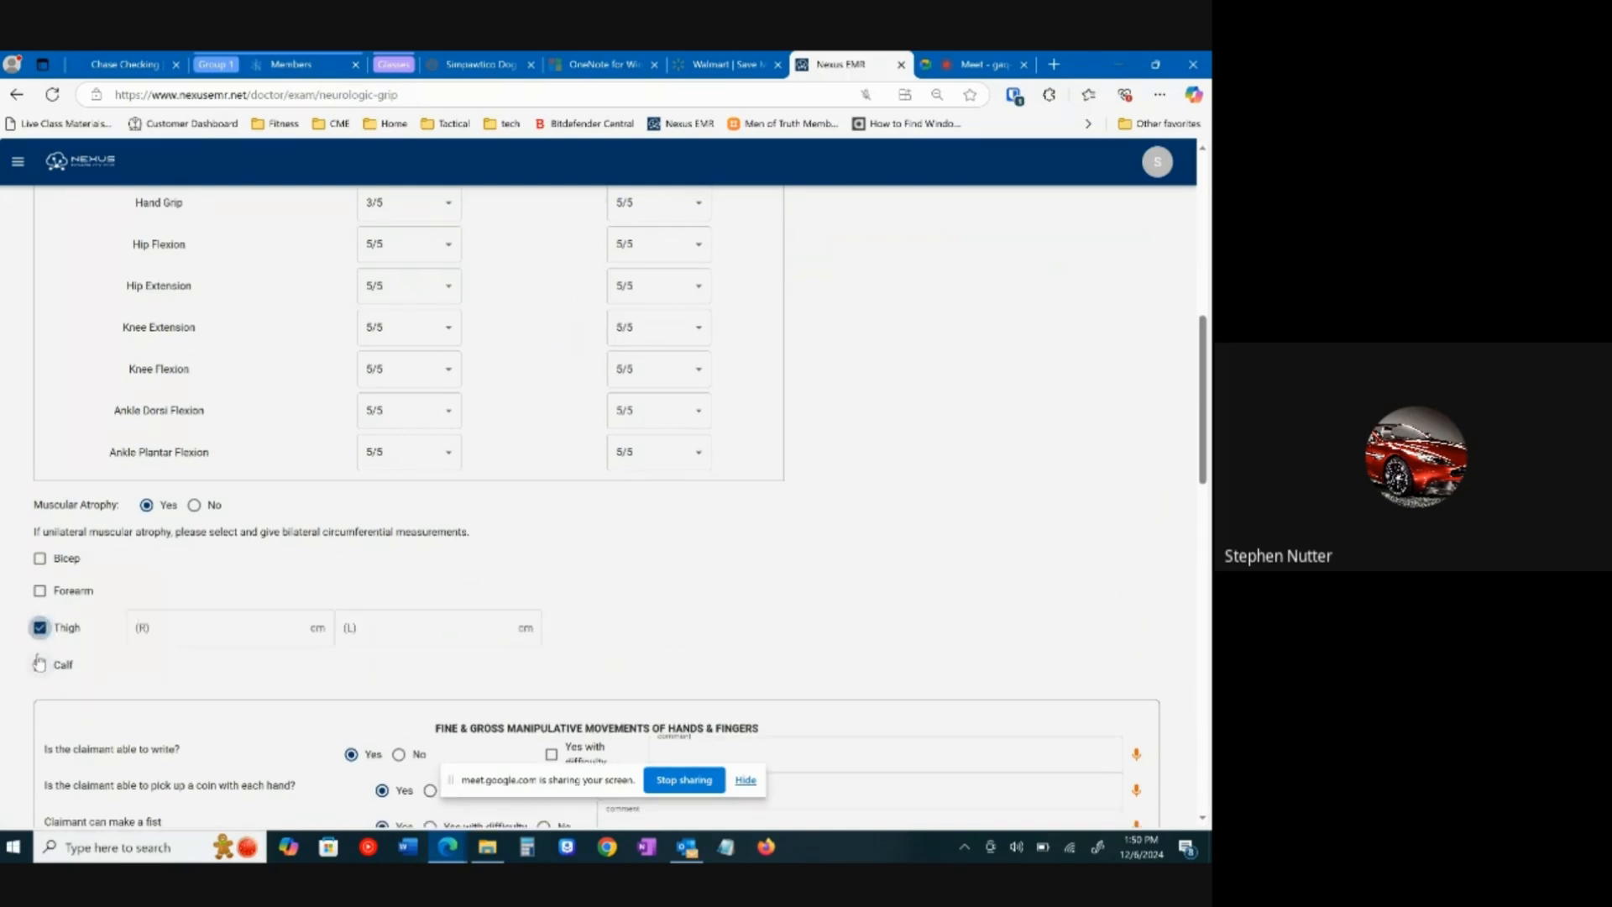
Step: Clear the Thigh and Calf measurement selections and set Muscular Atrophy to No
{"action": "left_click", "coordinate": [41, 665]}
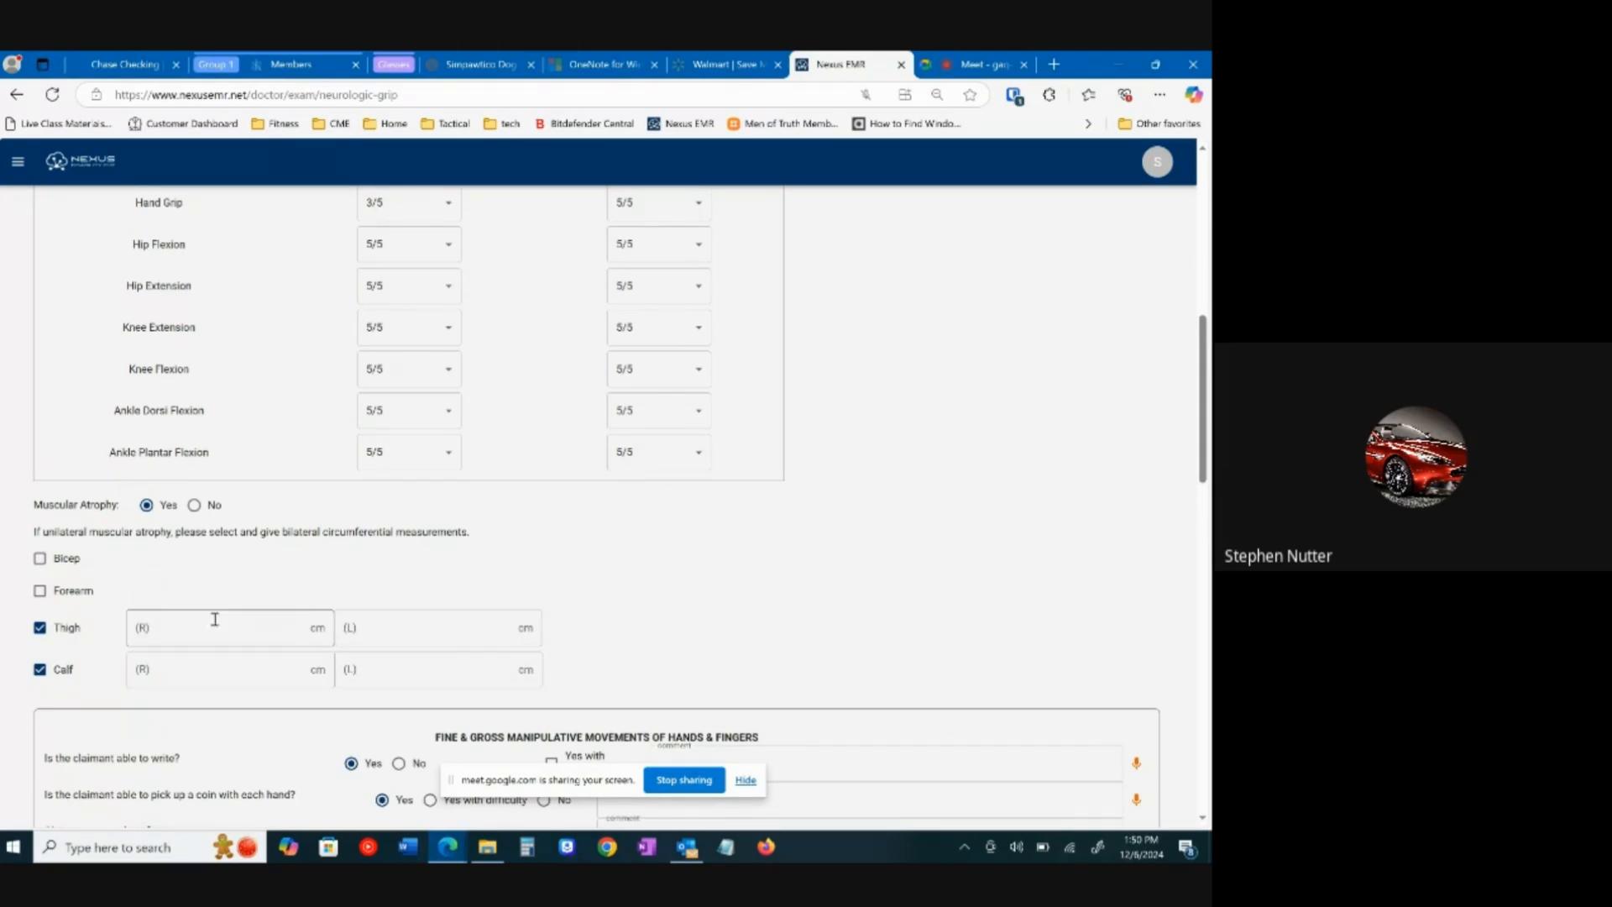
{"action": "left_click", "coordinate": [39, 628]}
{"action": "left_click", "coordinate": [40, 661]}
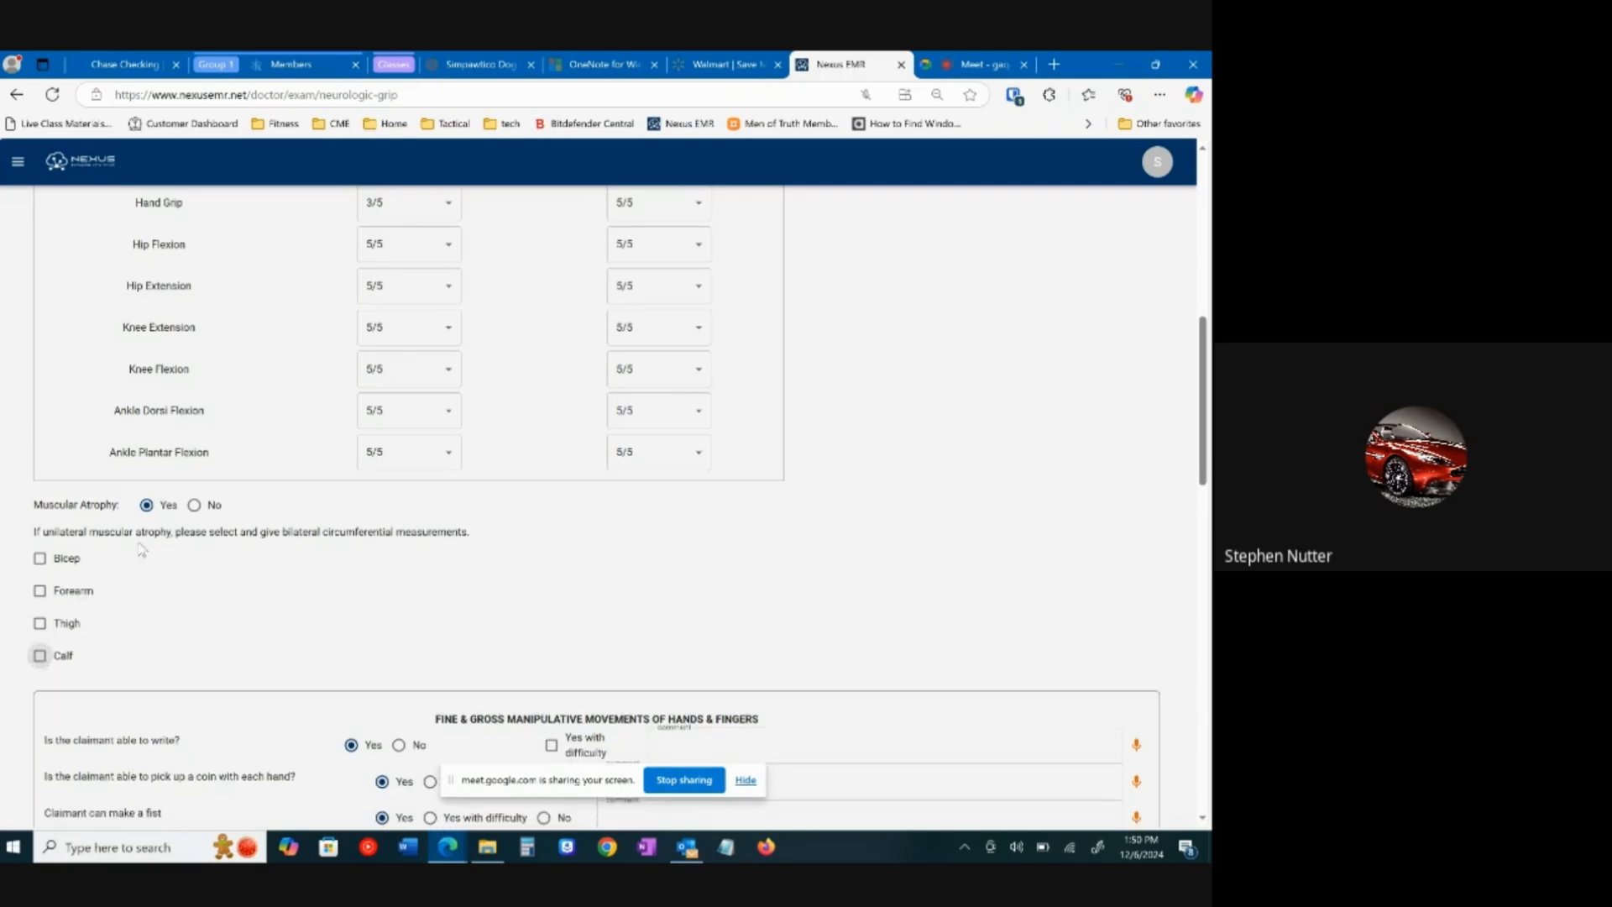
{"action": "left_click", "coordinate": [194, 506]}
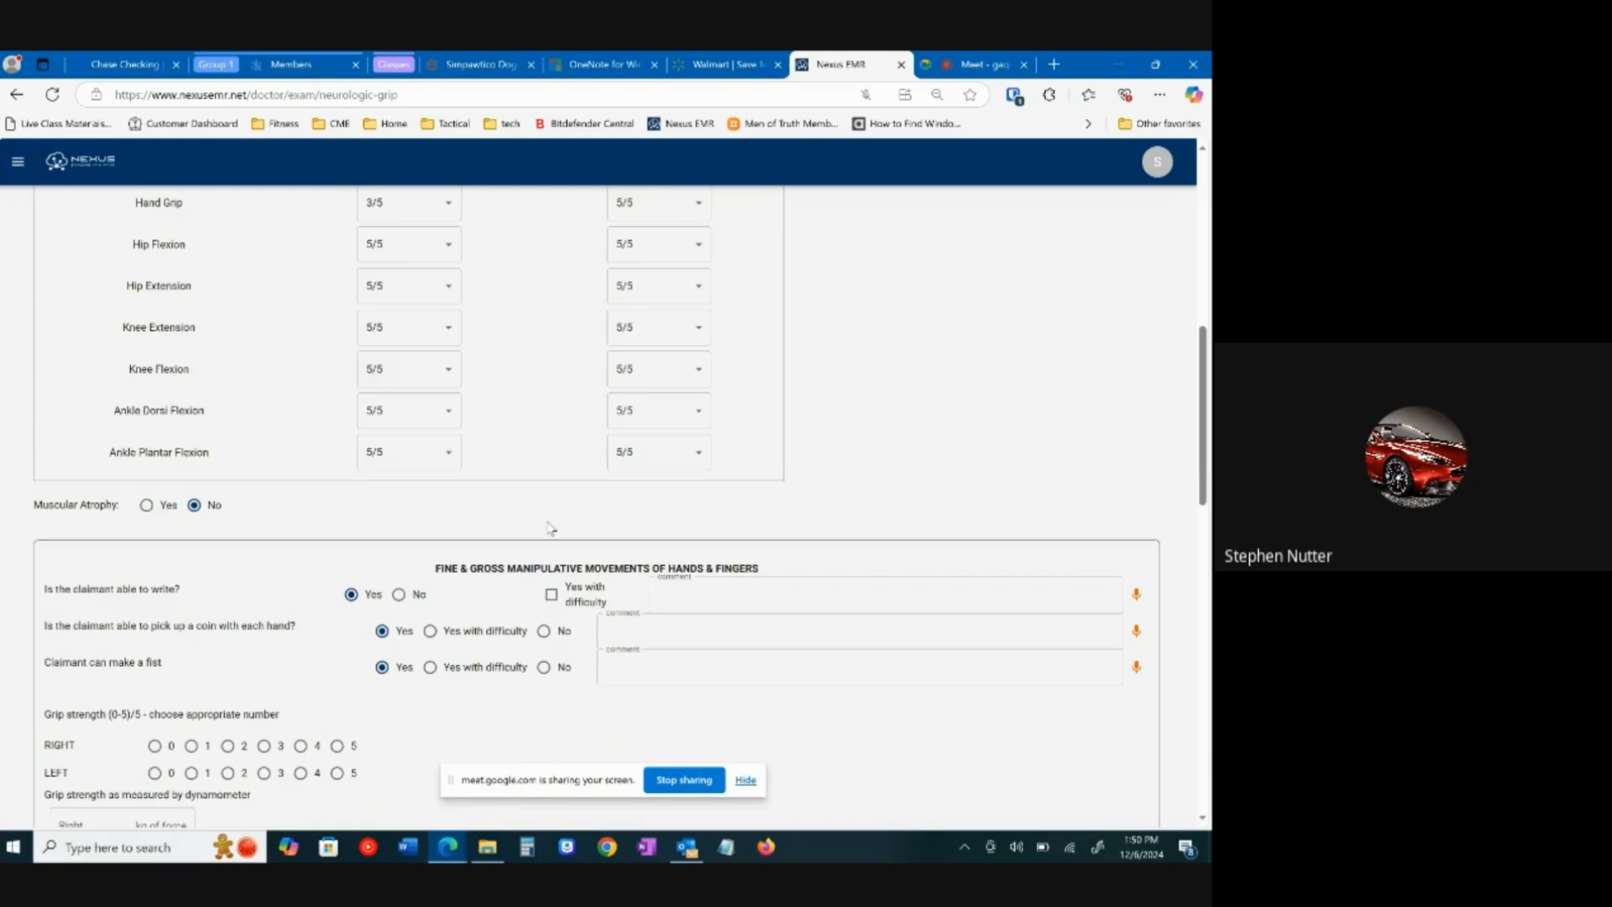
Step: Examine the fine and gross hand movement questions, grip strength fields, dominant hand and dexterity description on the Neurologic page
{"action": "scroll", "coordinate": [553, 524], "scroll_direction": "down", "scroll_amount": 2}
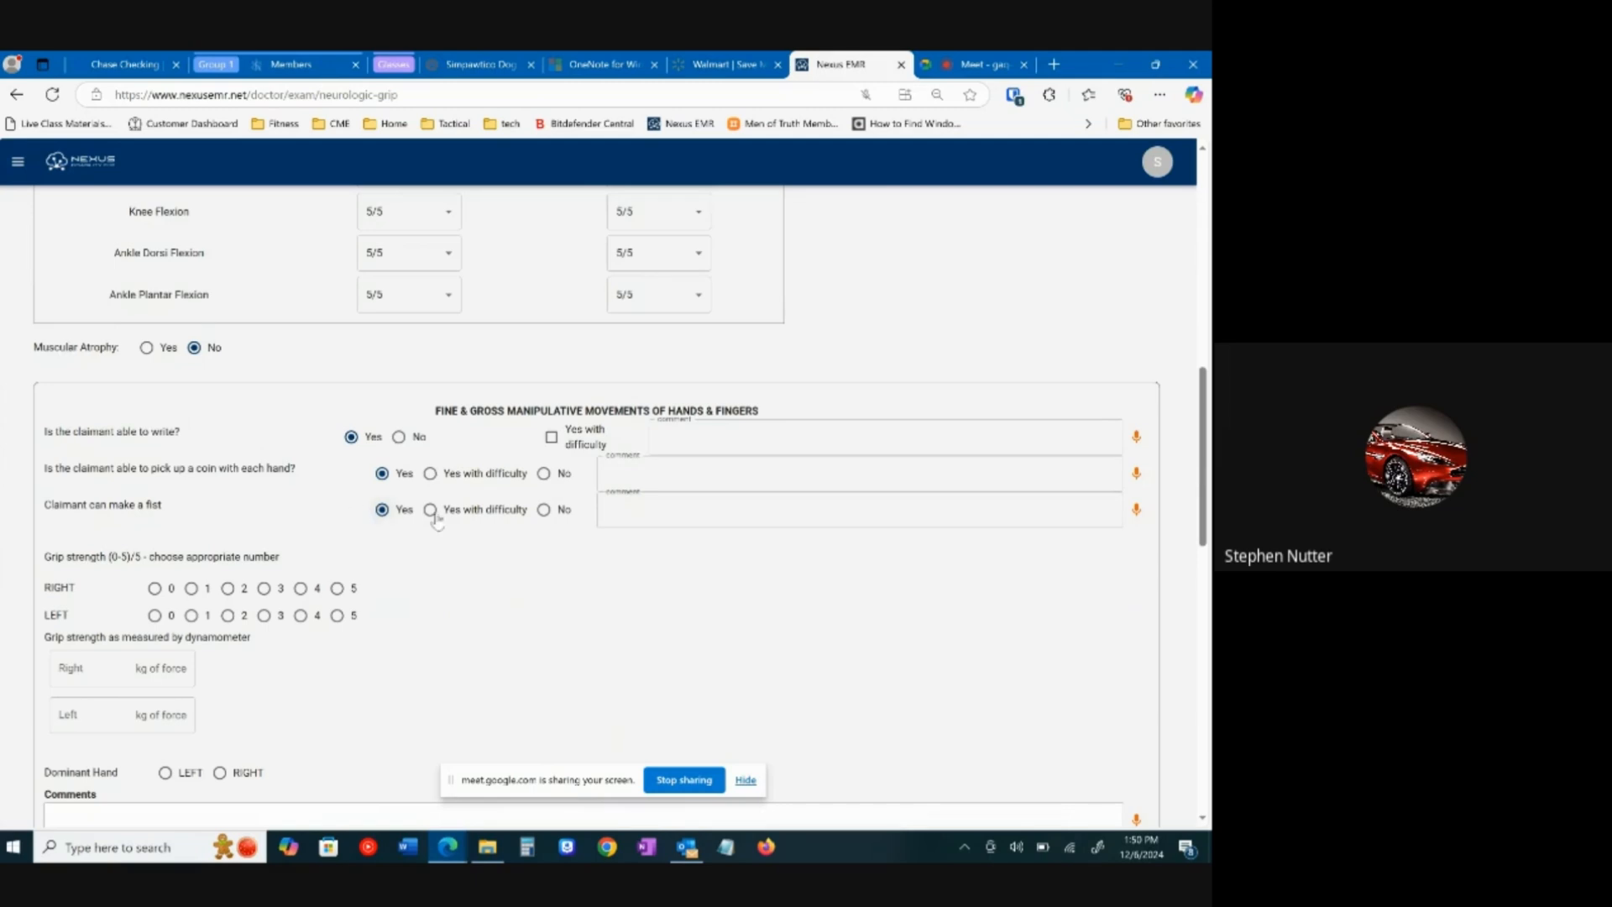
{"action": "left_click", "coordinate": [705, 497]}
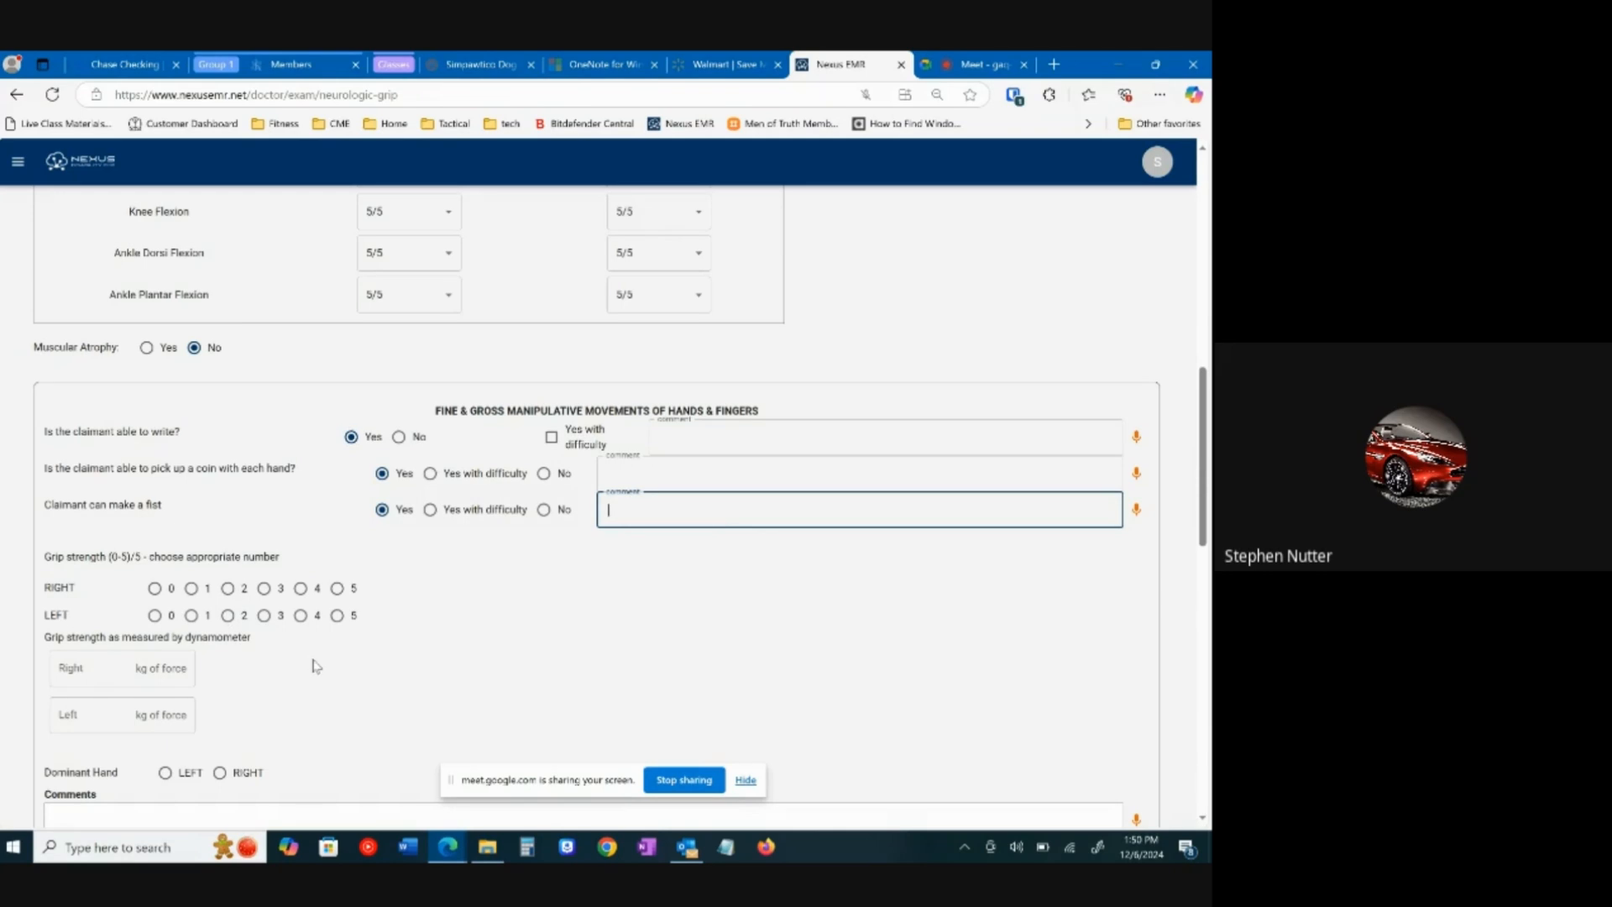
{"action": "scroll", "coordinate": [313, 660], "scroll_direction": "down", "scroll_amount": 2}
{"action": "left_click", "coordinate": [144, 531]}
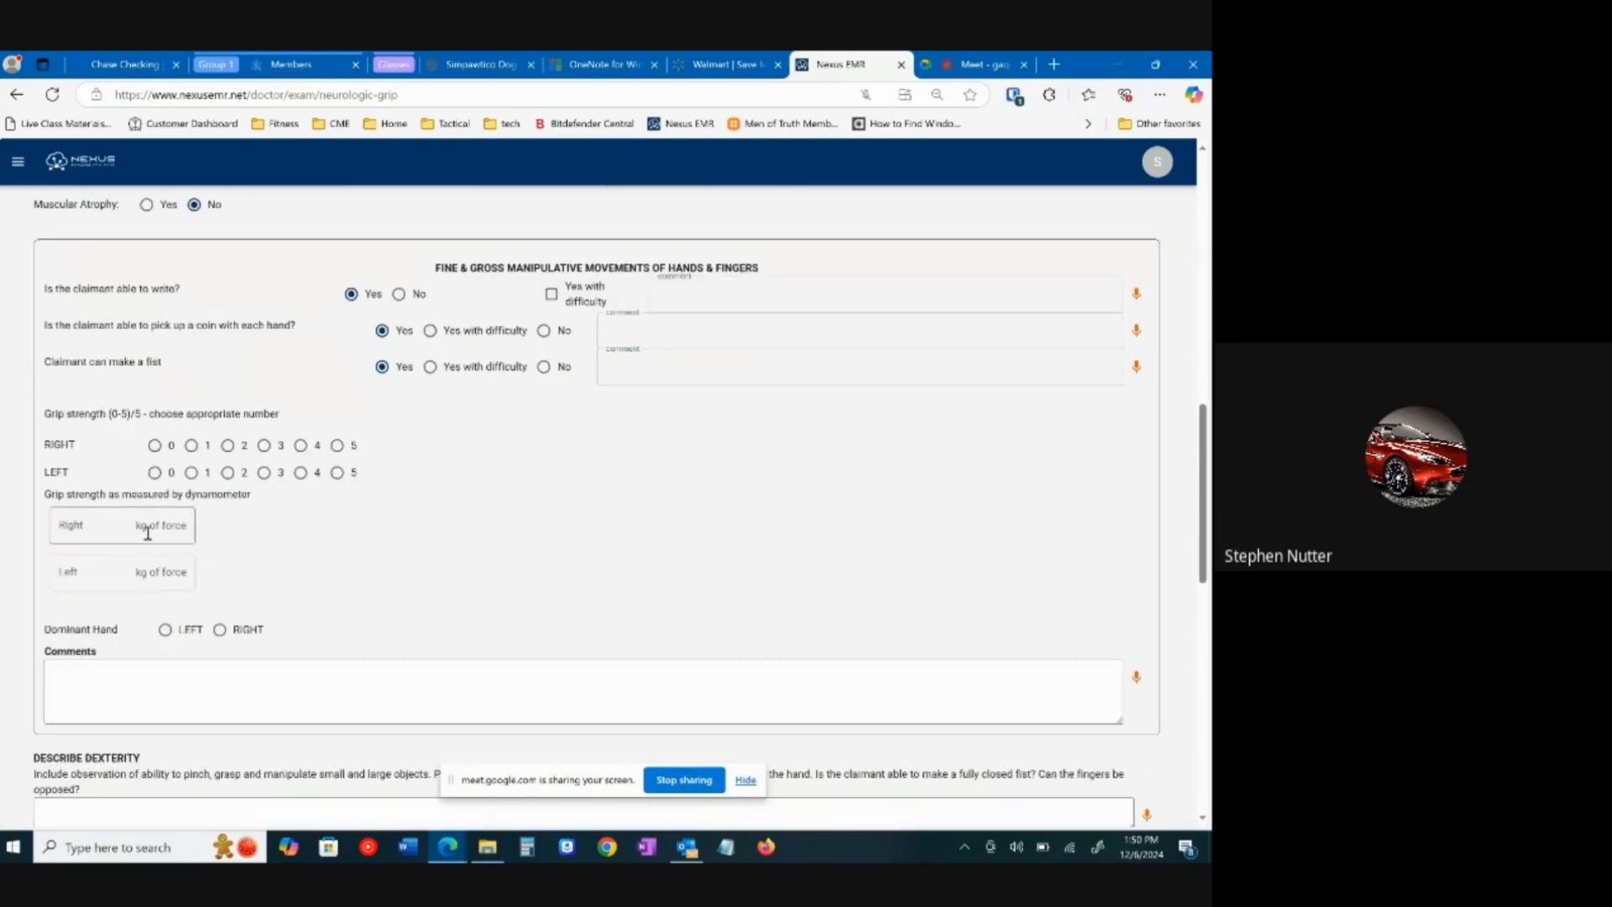
{"action": "left_click", "coordinate": [148, 557]}
{"action": "left_click", "coordinate": [149, 534]}
{"action": "scroll", "coordinate": [408, 599], "scroll_direction": "down", "scroll_amount": 3}
{"action": "scroll", "coordinate": [433, 601], "scroll_direction": "down", "scroll_amount": 2}
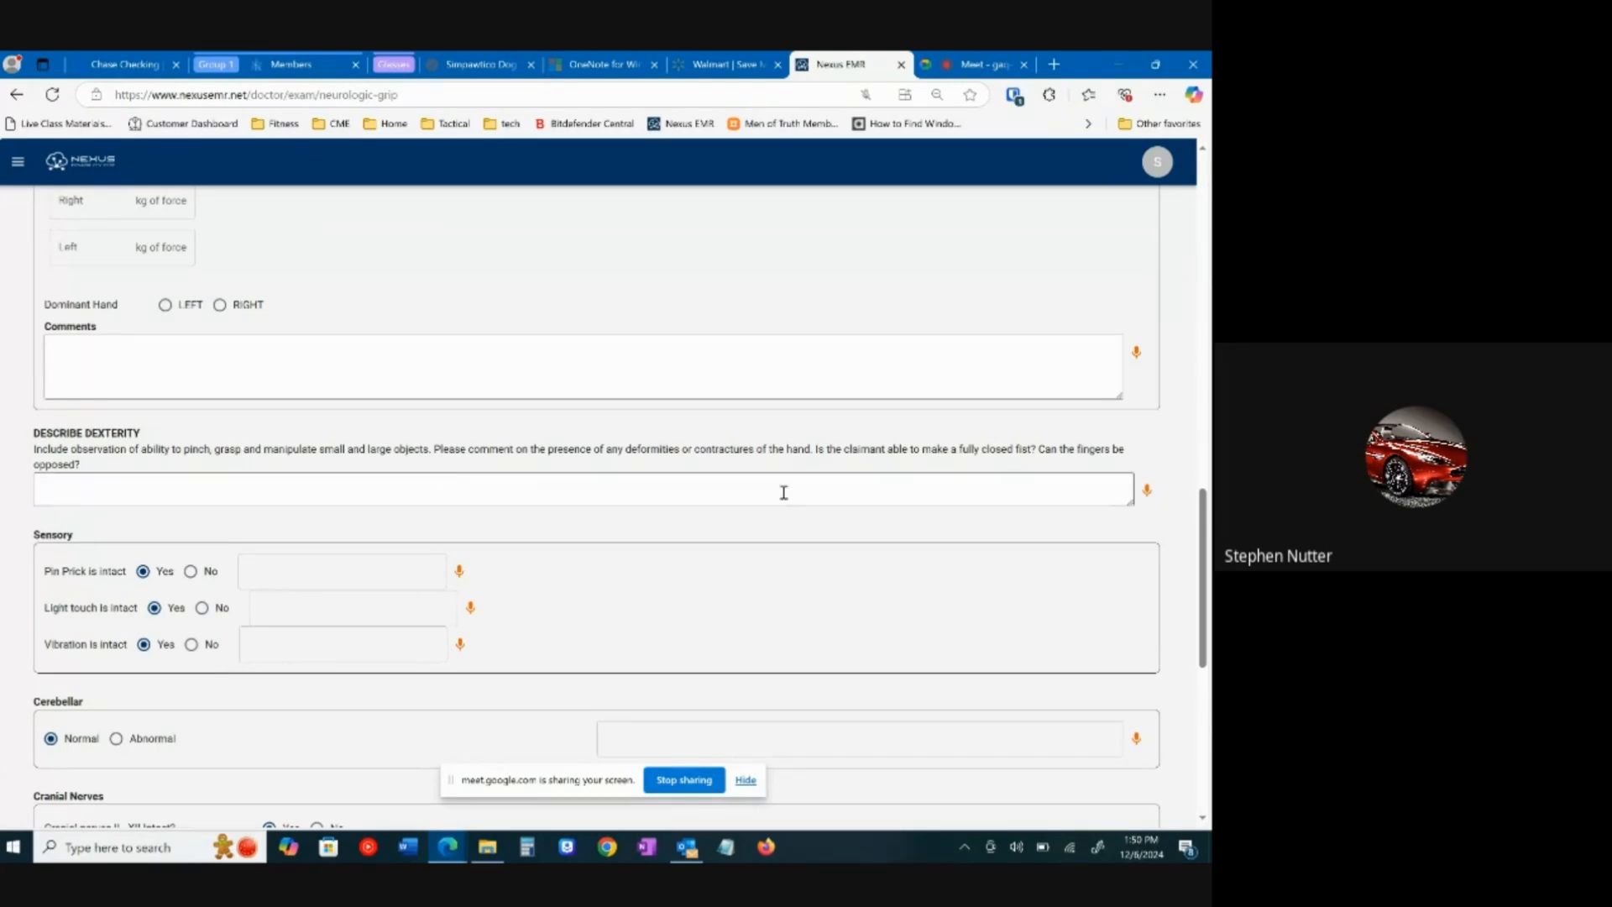
{"action": "left_click", "coordinate": [709, 485]}
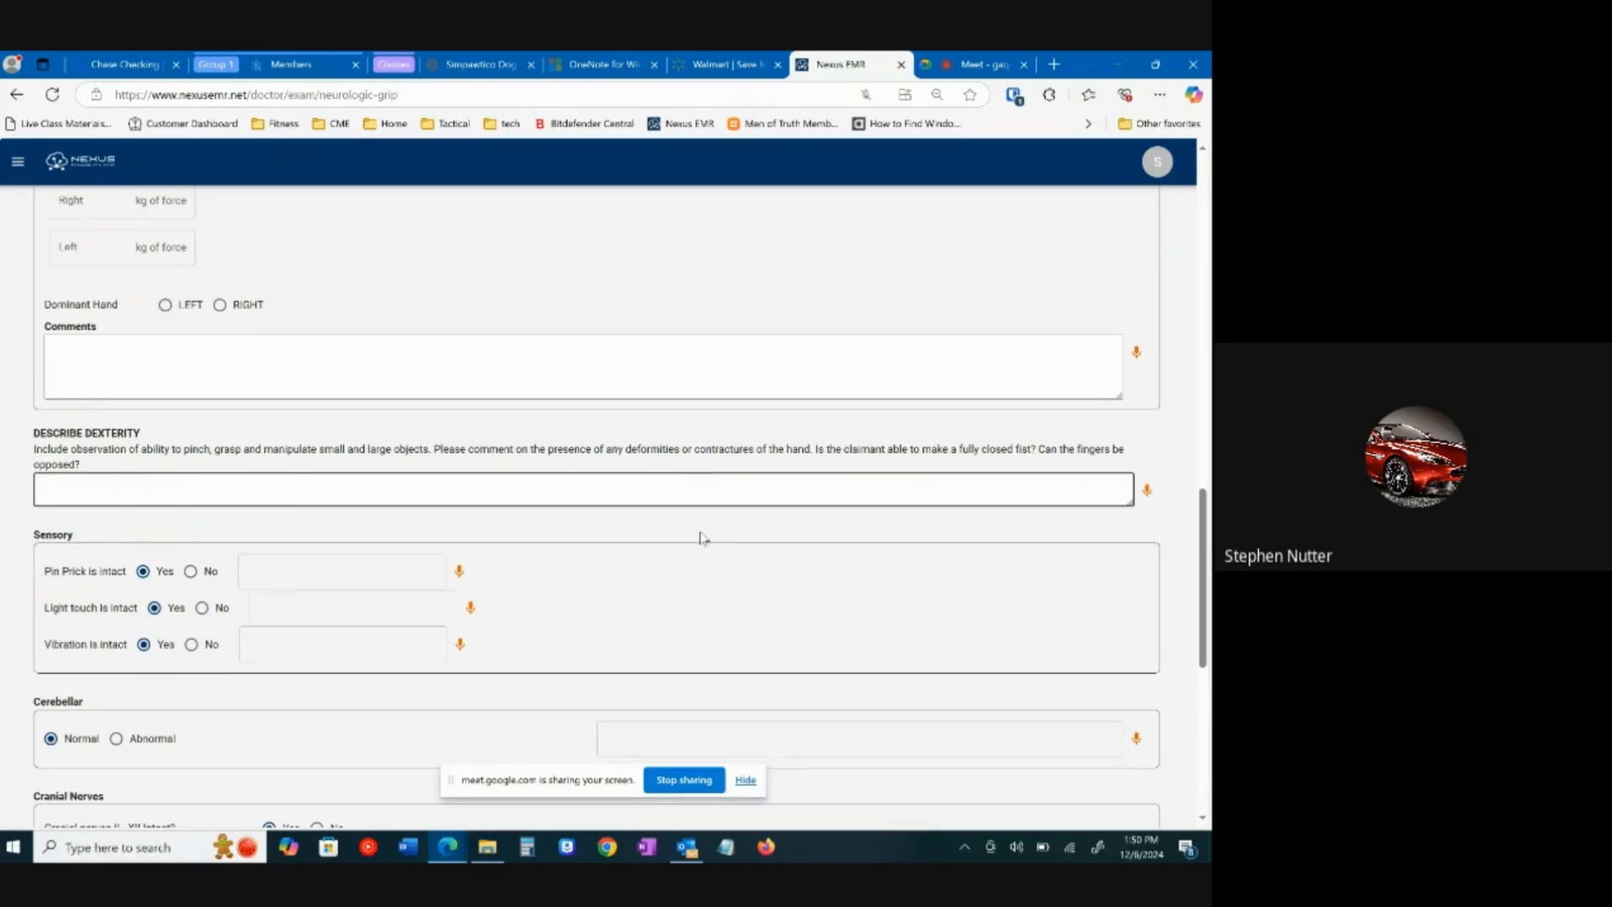
Step: Set Cerebellar to Abnormal to view its individual tests and return it to Normal
{"action": "scroll", "coordinate": [703, 537], "scroll_direction": "down", "scroll_amount": 3}
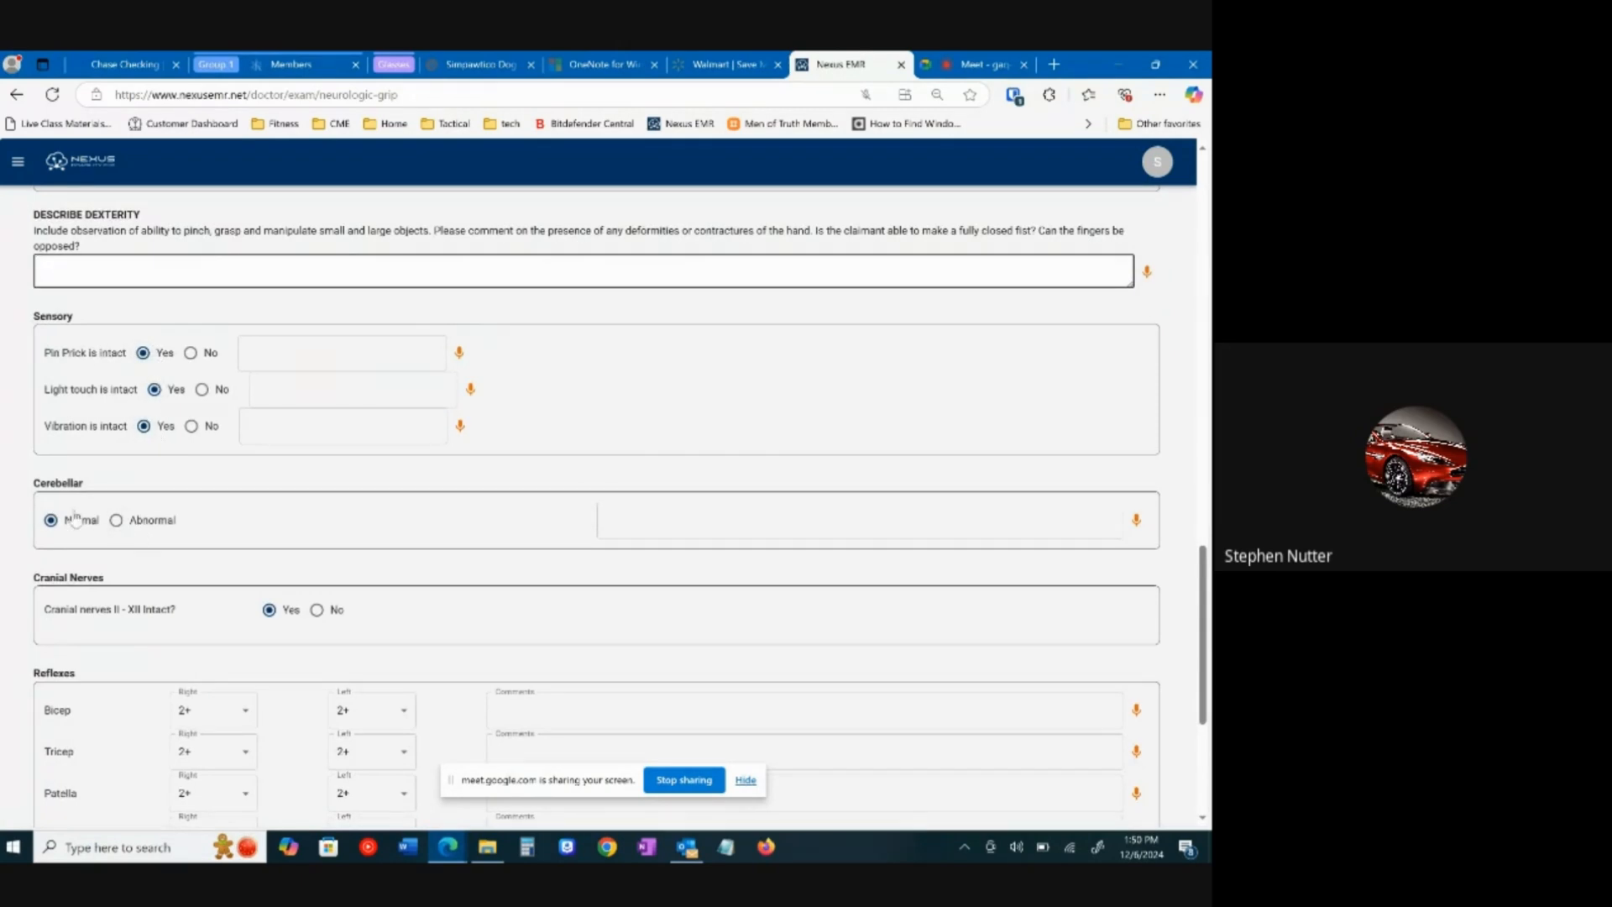
{"action": "scroll", "coordinate": [93, 504], "scroll_direction": "down", "scroll_amount": 1}
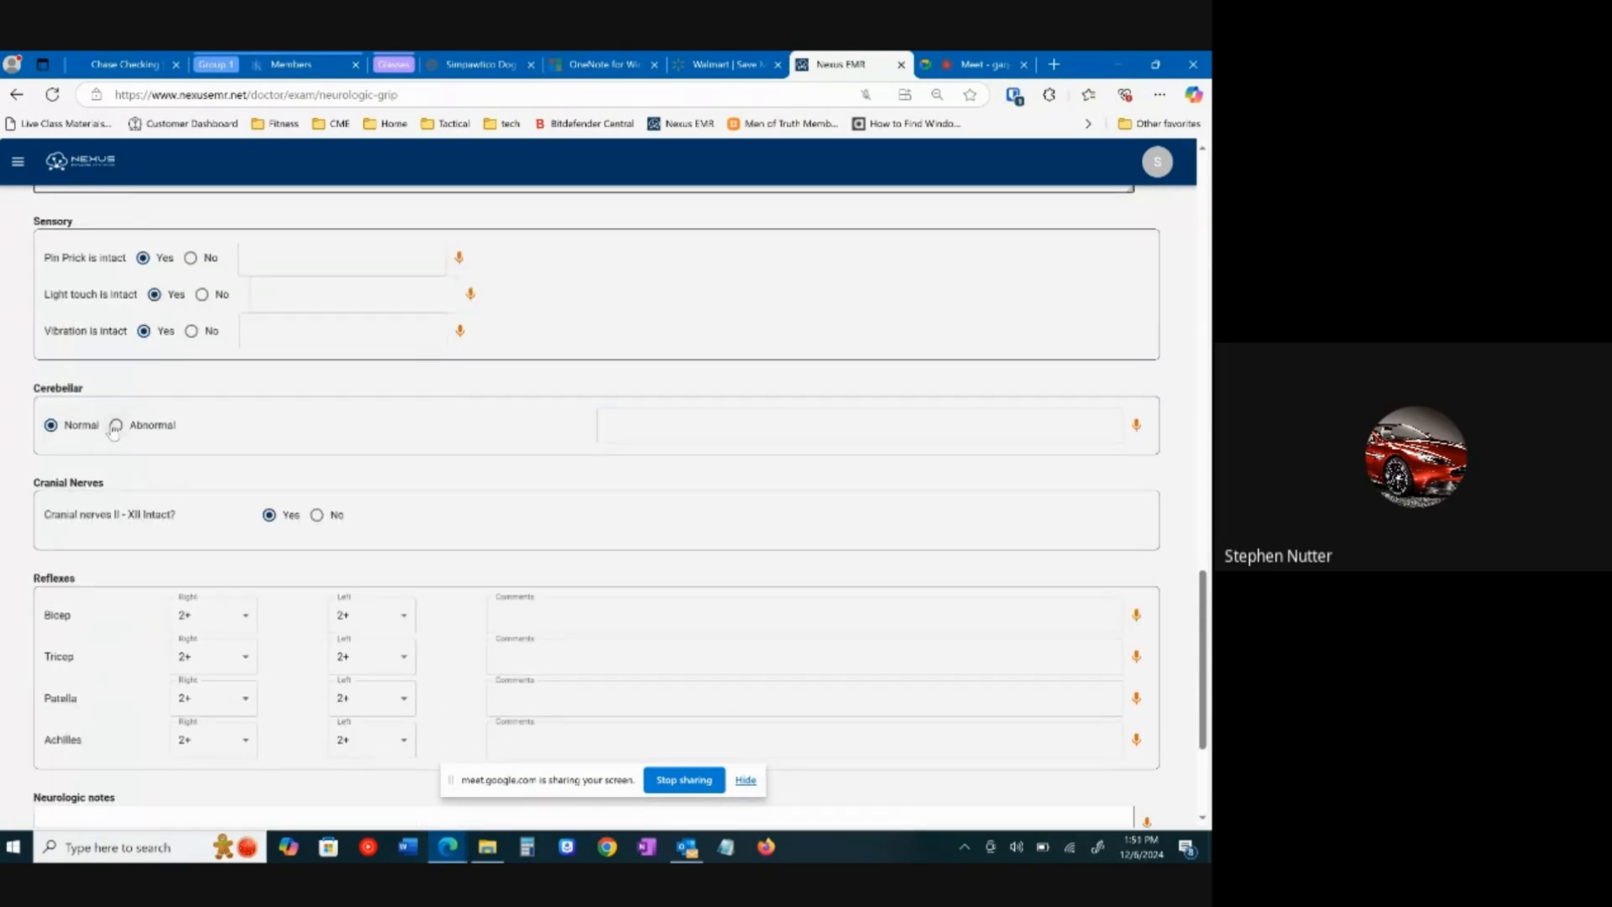
{"action": "left_click", "coordinate": [116, 427]}
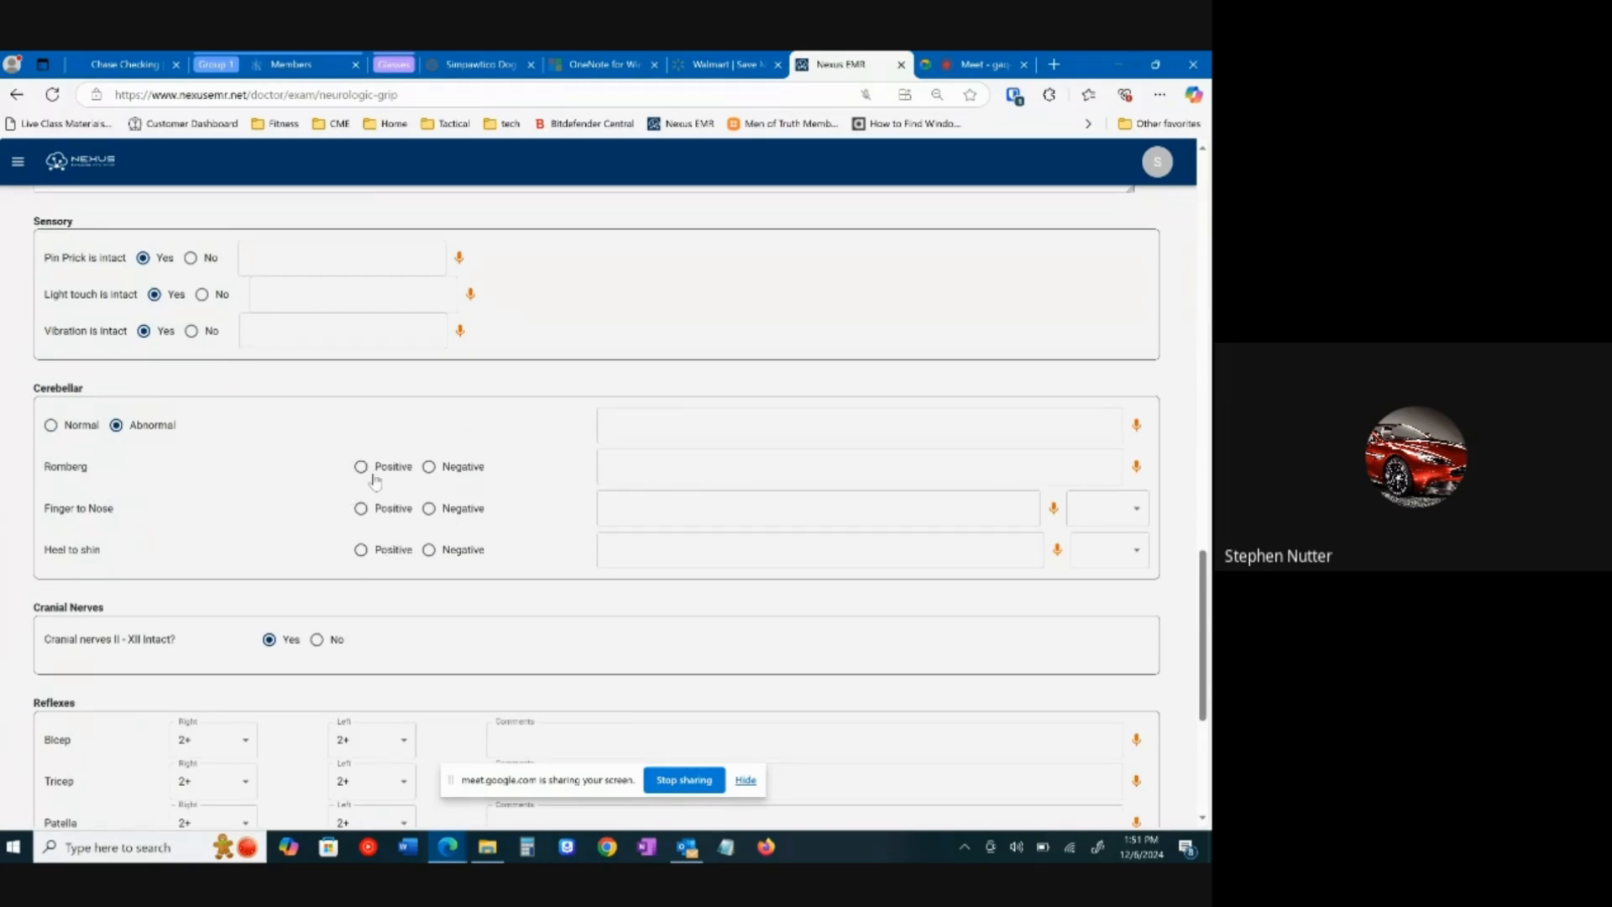
{"action": "left_click", "coordinate": [50, 427]}
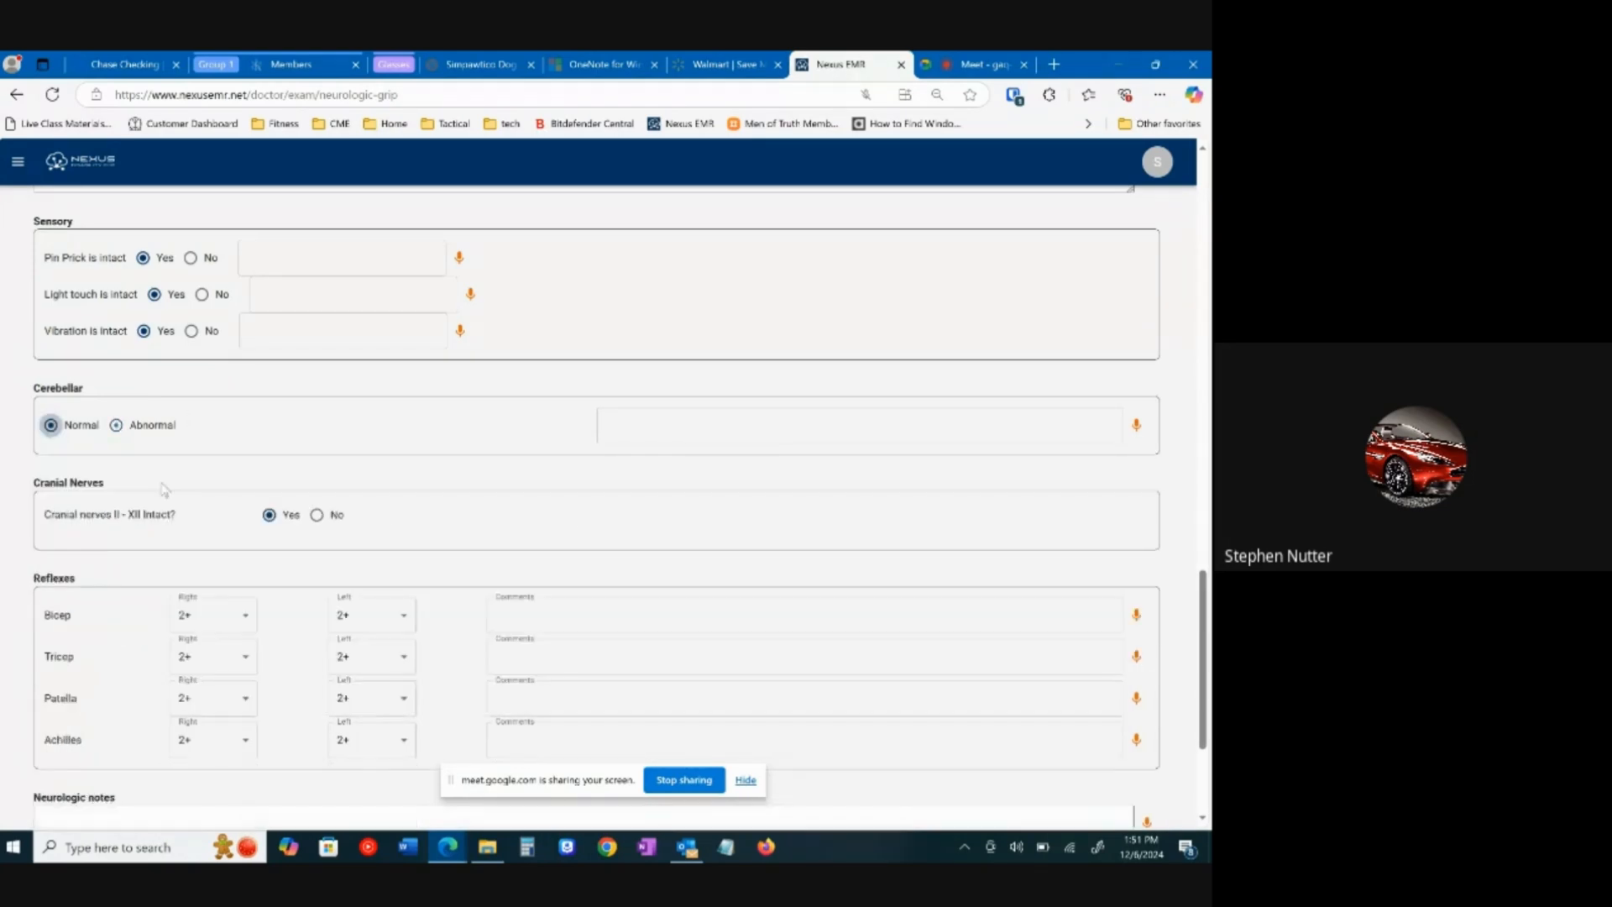
Step: Set "Cranial nerves II - XII Intact?" to No to view the individual nerves and return it to Yes
{"action": "left_click", "coordinate": [316, 515]}
{"action": "scroll", "coordinate": [340, 561], "scroll_direction": "down", "scroll_amount": 2}
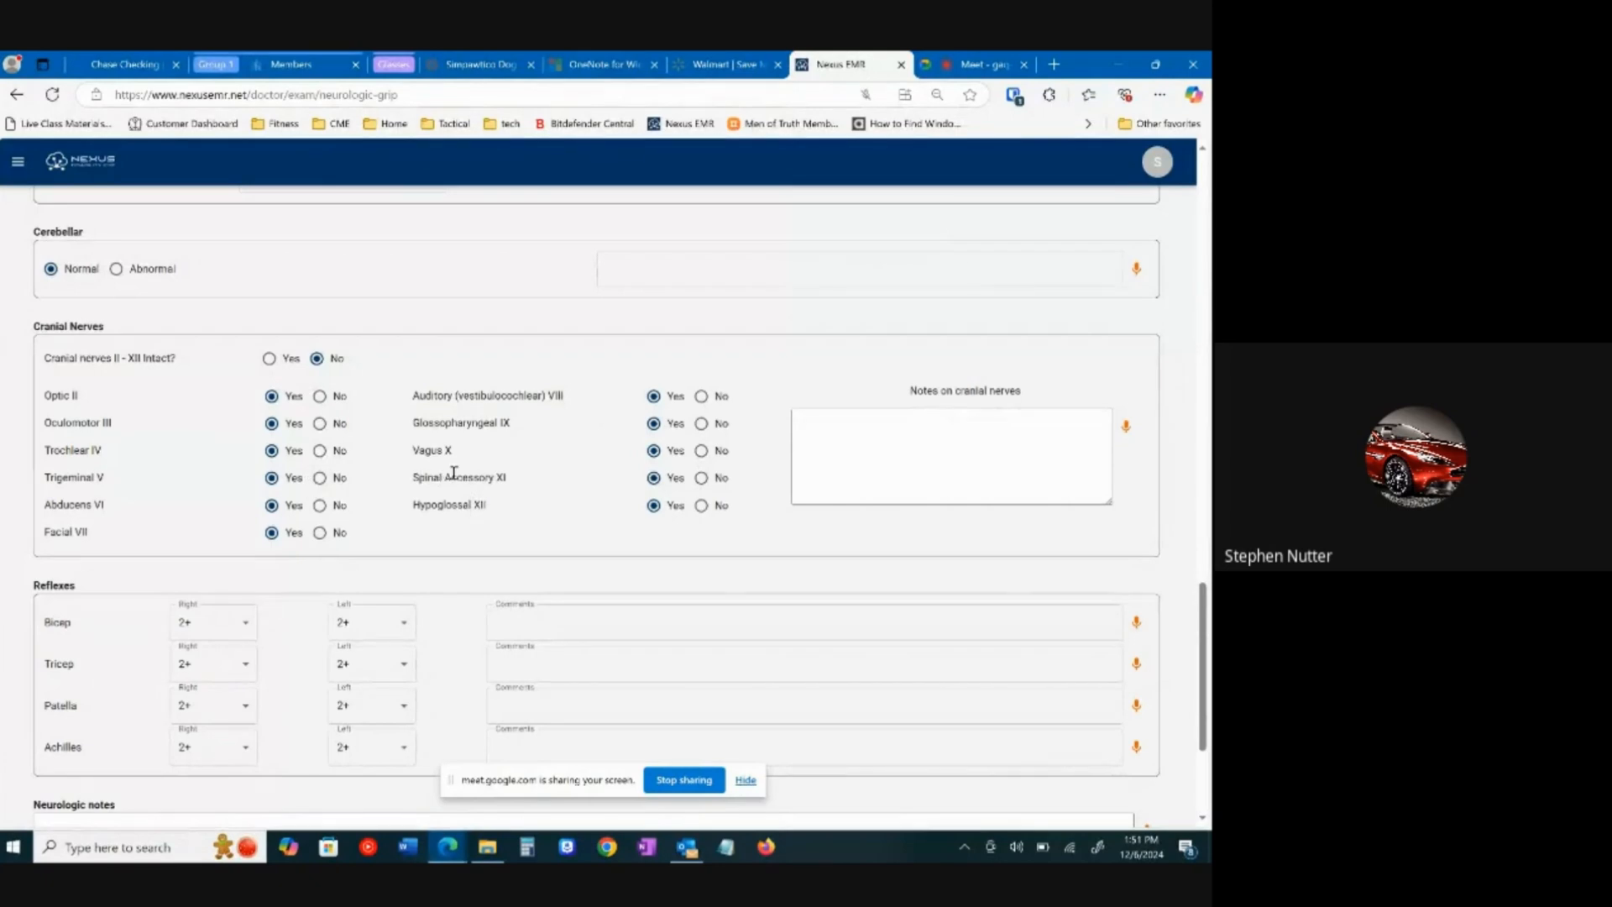
{"action": "left_click", "coordinate": [270, 358]}
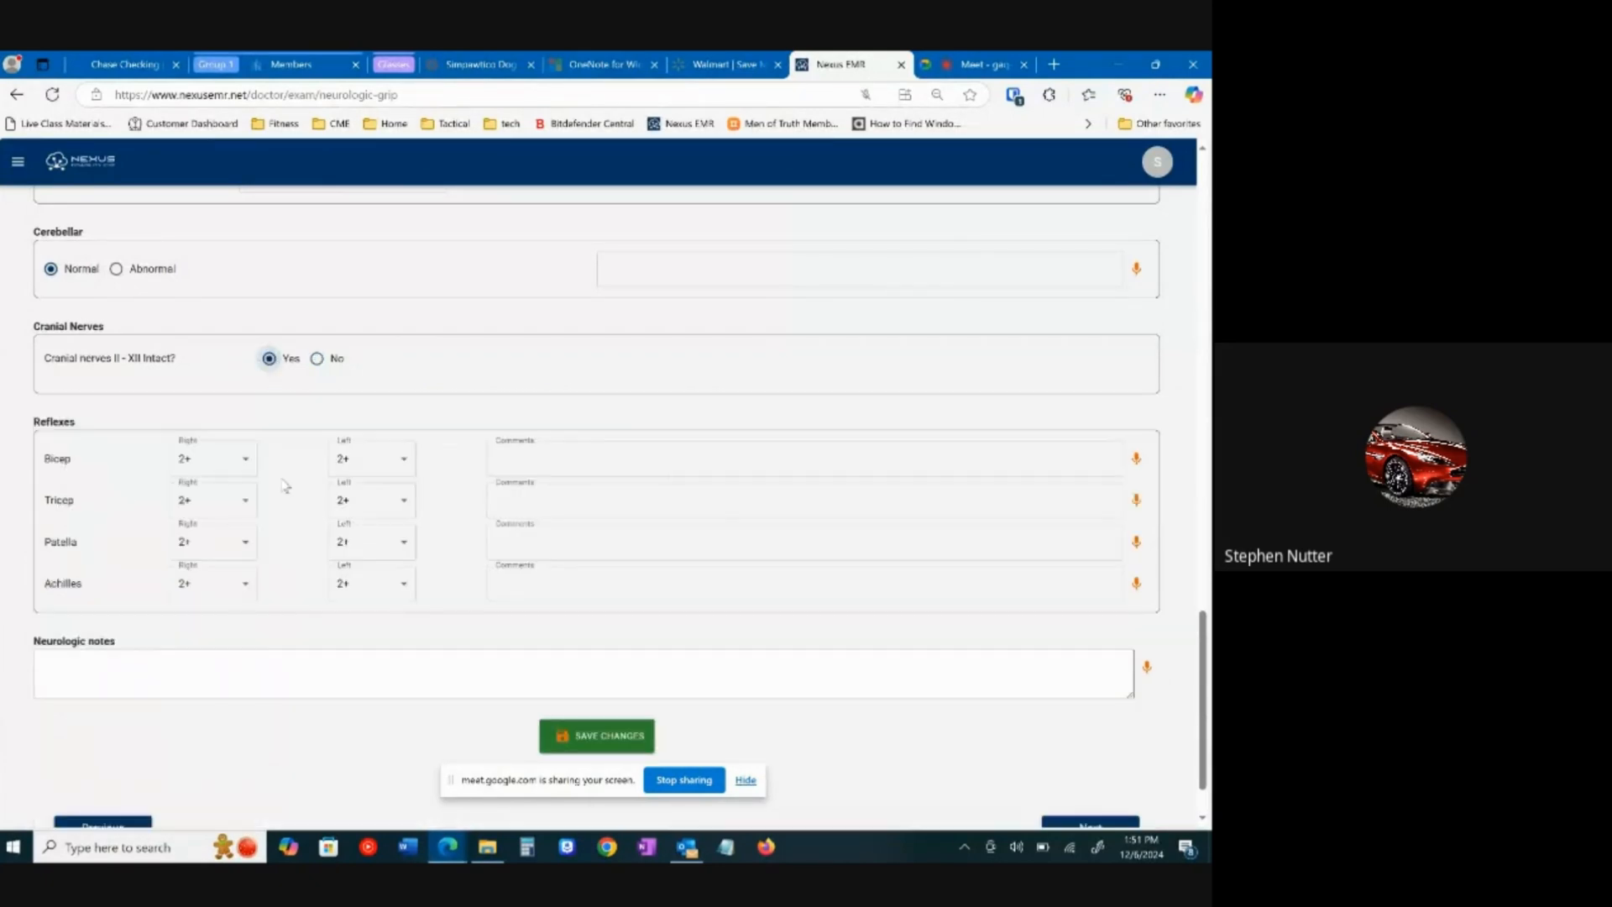
Step: Examine the grade options for the right bicep reflex, the reflex comments and the neurologic notes field
{"action": "scroll", "coordinate": [256, 378], "scroll_direction": "down", "scroll_amount": 1}
{"action": "left_click", "coordinate": [245, 388]}
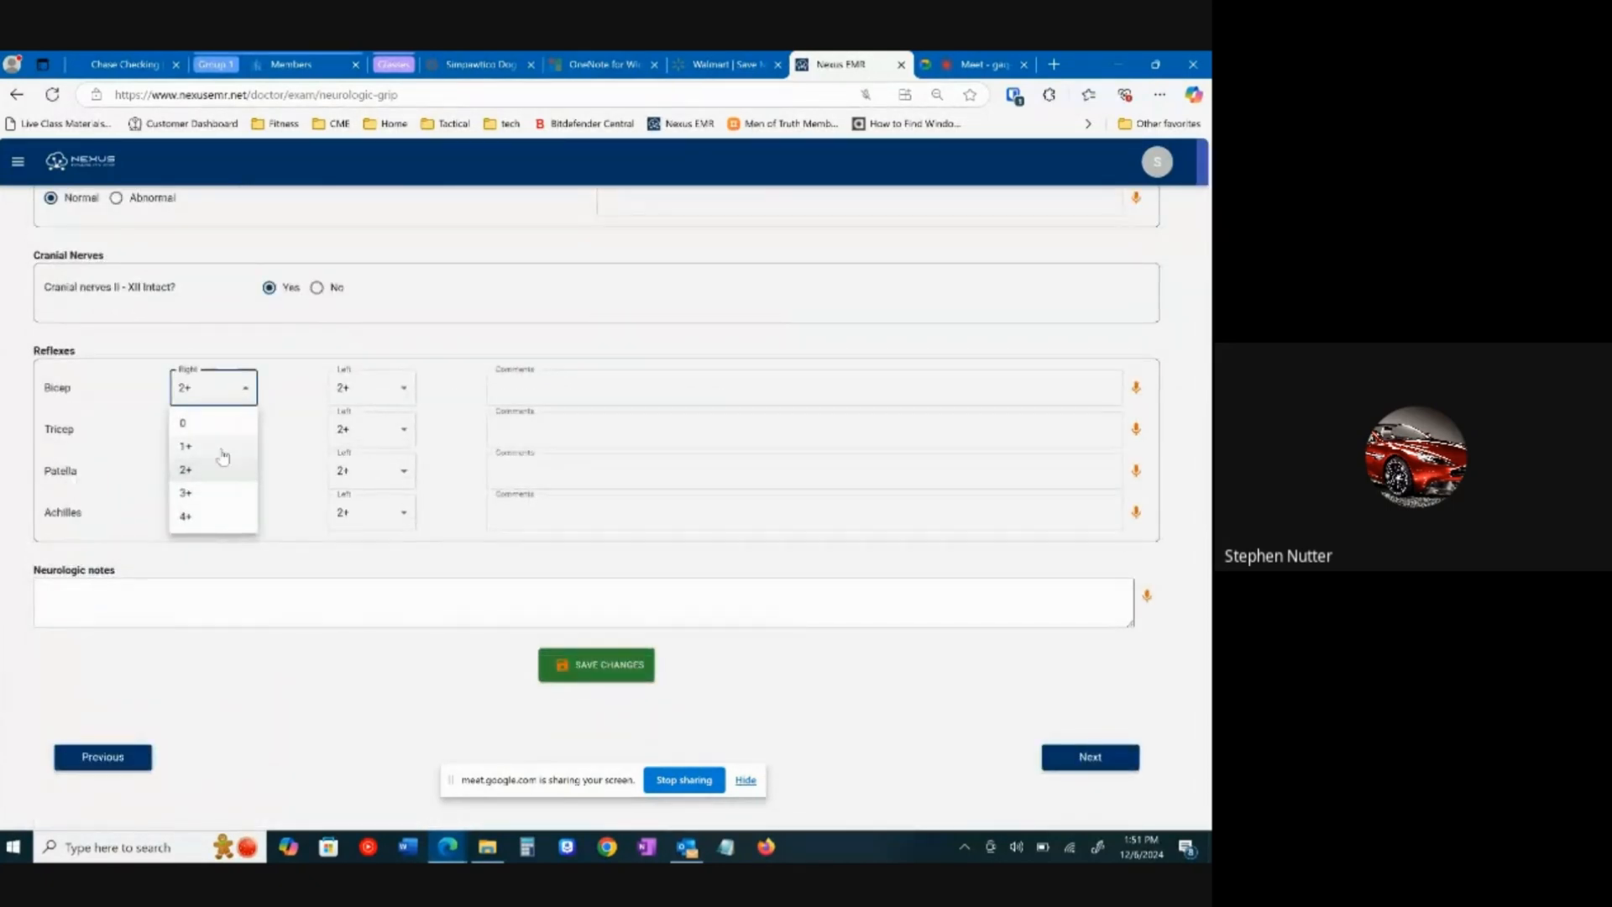
{"action": "left_click", "coordinate": [298, 380]}
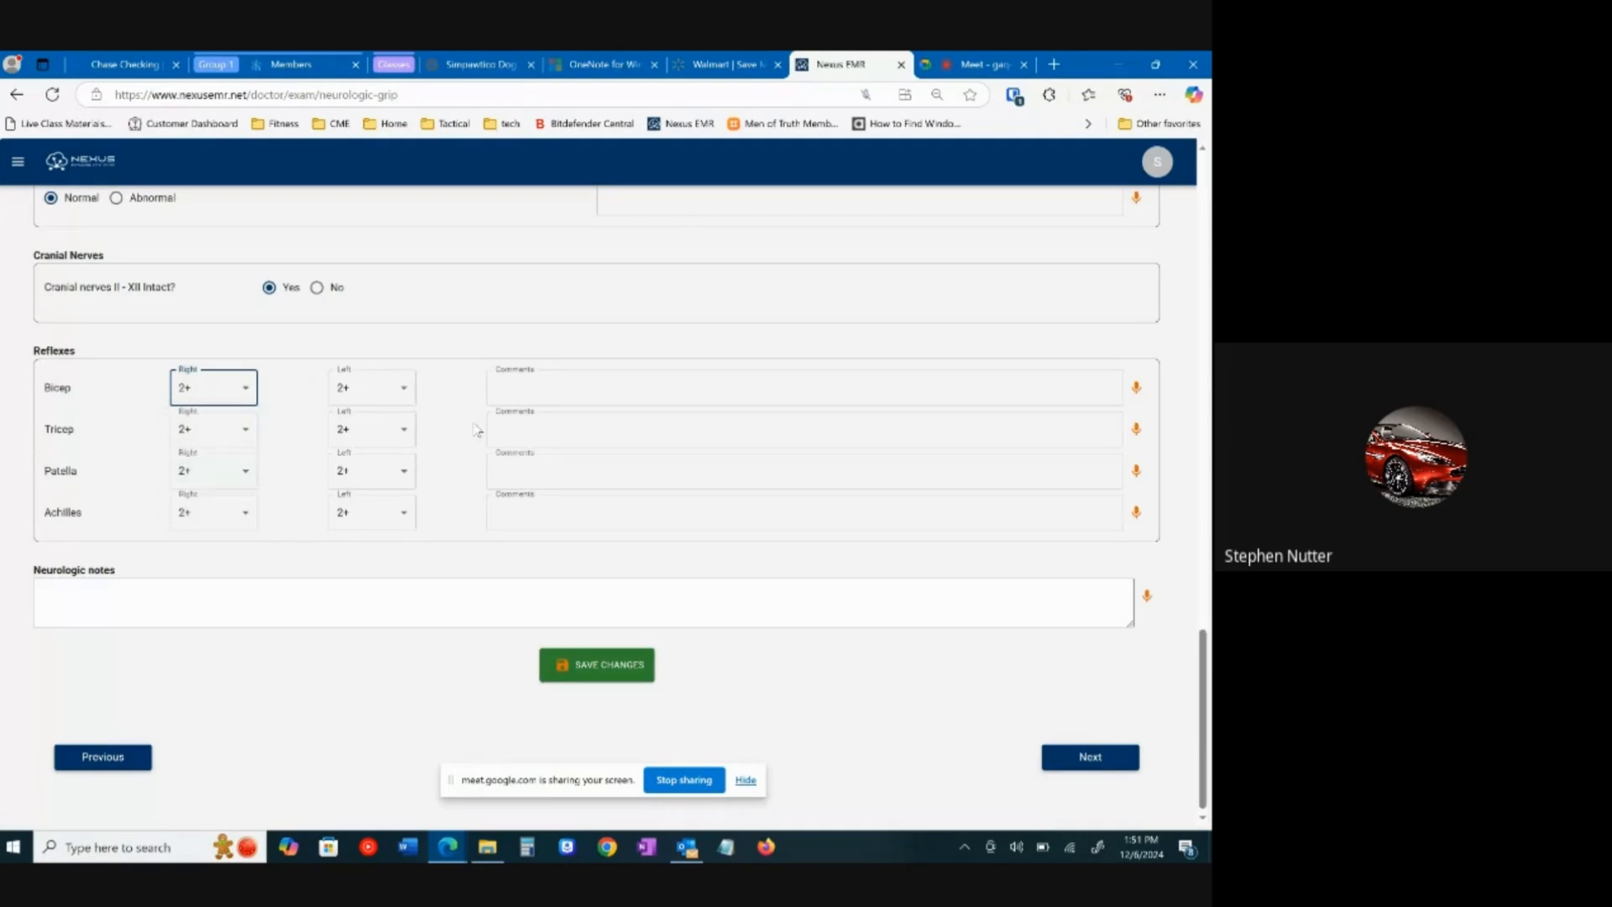
{"action": "left_click", "coordinate": [563, 389]}
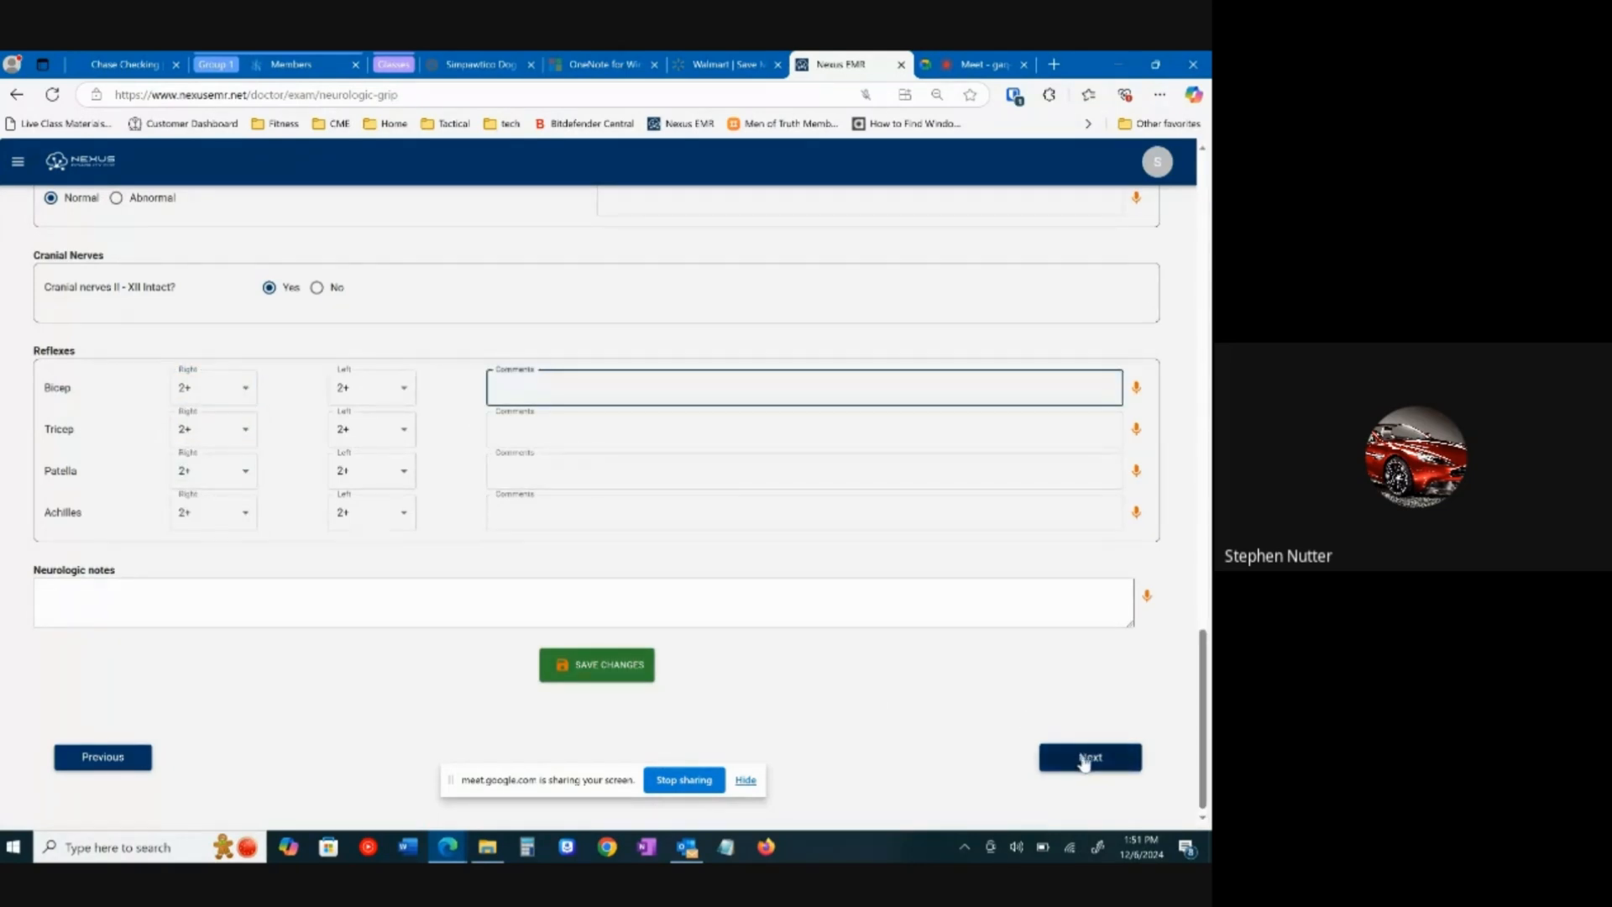
{"action": "left_click", "coordinate": [379, 601]}
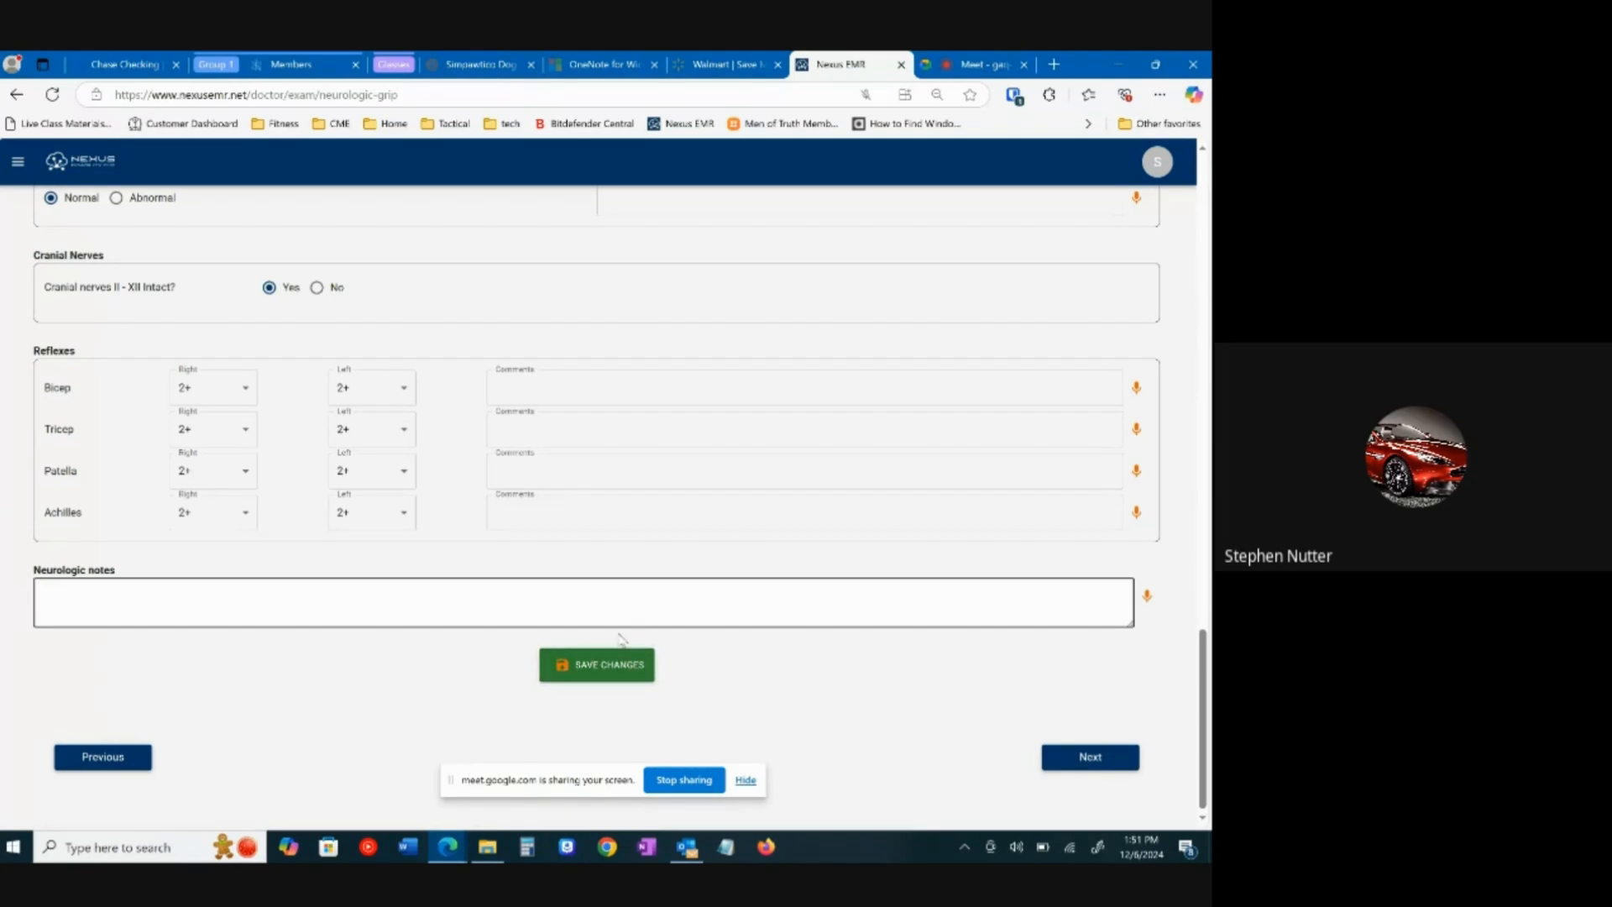
Step: Review the neurologic entries, save the changes and proceed to the ROM page
{"action": "scroll", "coordinate": [619, 630], "scroll_direction": "up", "scroll_amount": 3}
{"action": "scroll", "coordinate": [597, 571], "scroll_direction": "up", "scroll_amount": 10}
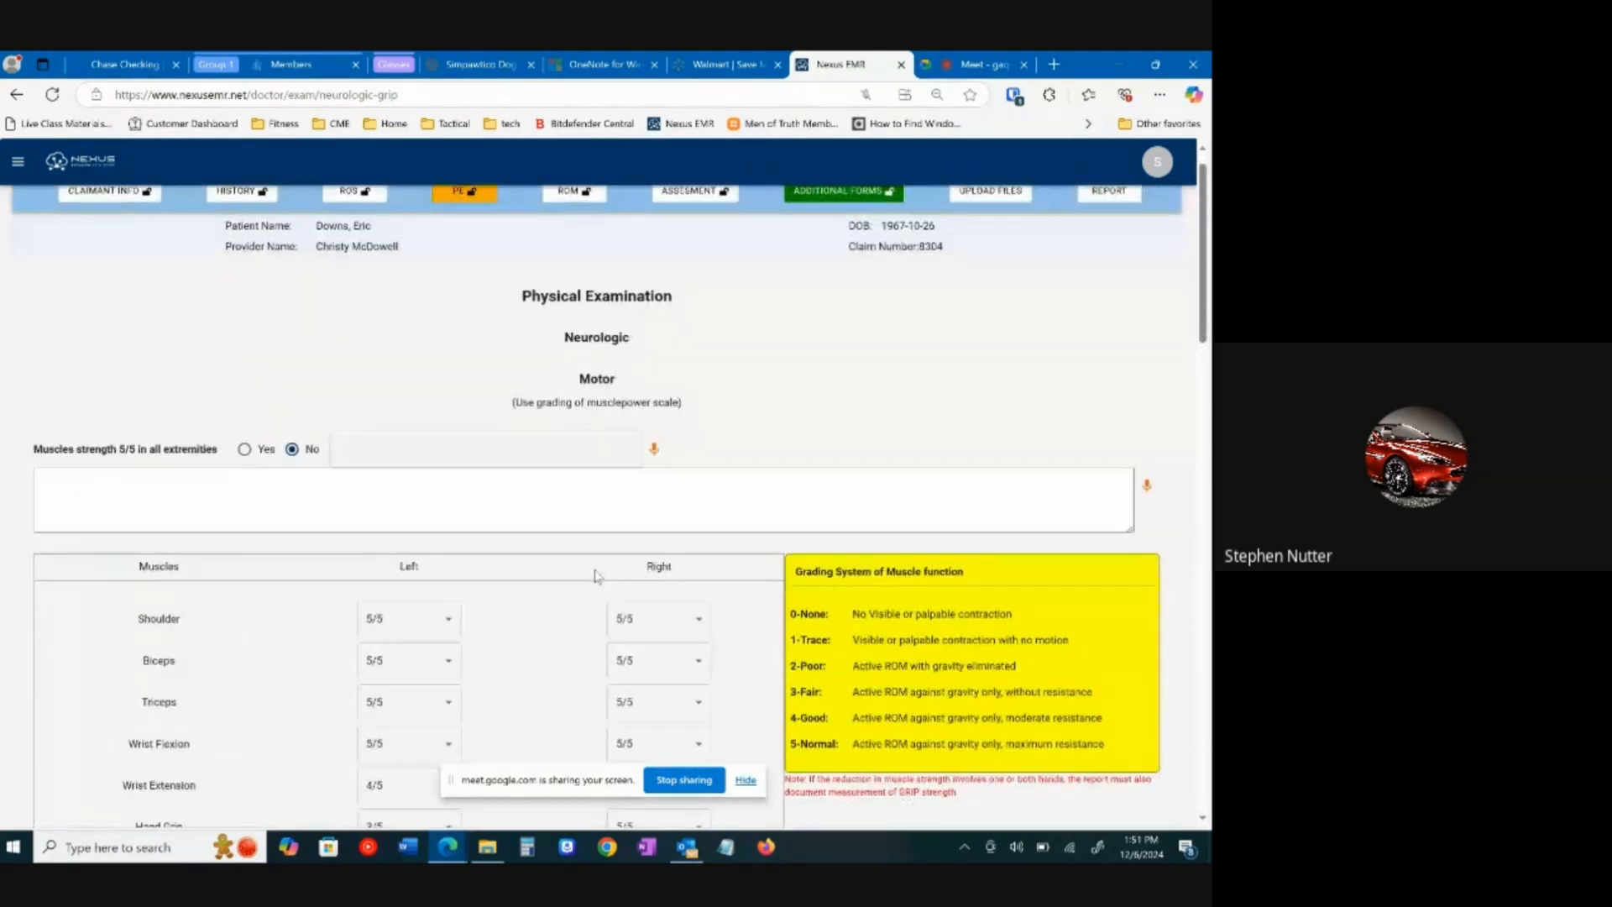
{"action": "scroll", "coordinate": [597, 576], "scroll_direction": "down", "scroll_amount": 3}
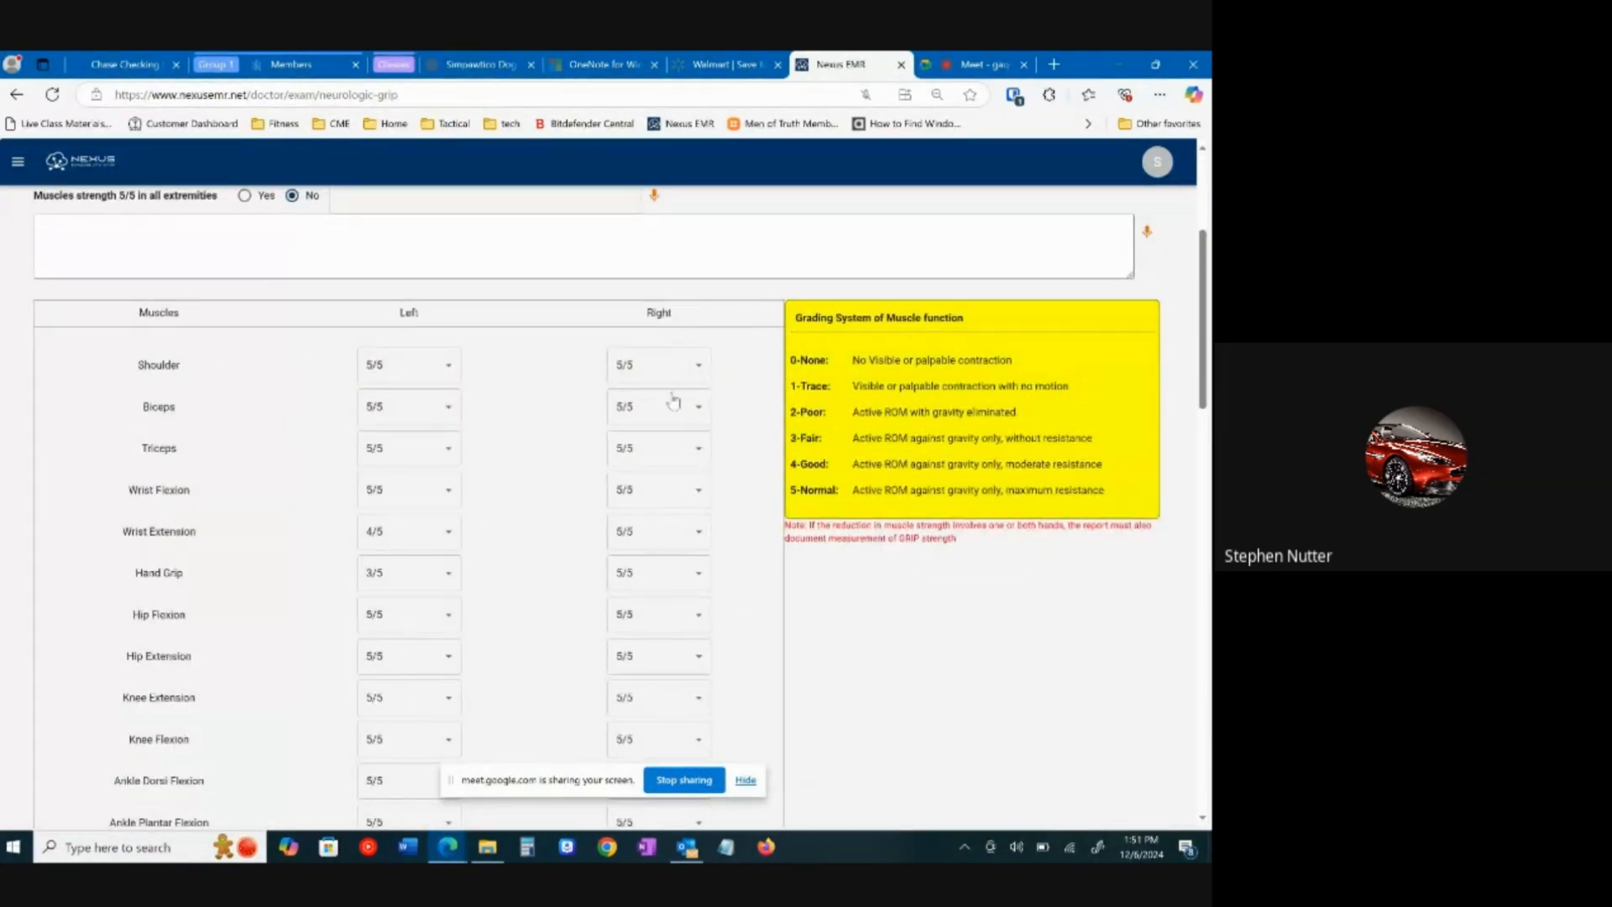
{"action": "scroll", "coordinate": [729, 497], "scroll_direction": "down", "scroll_amount": 10}
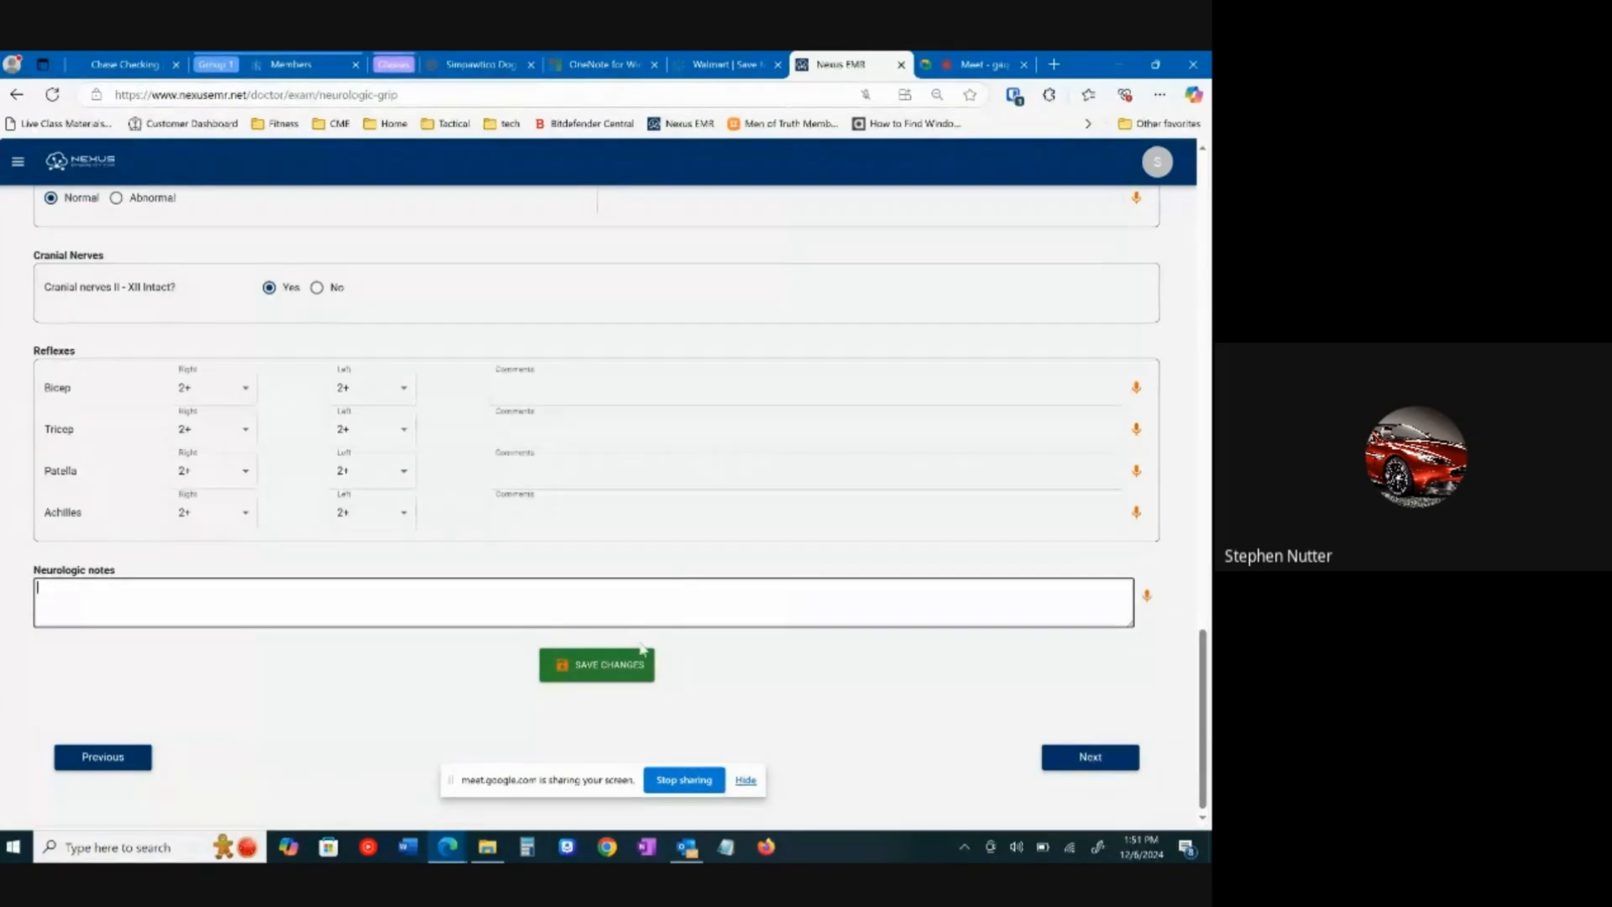
{"action": "left_click", "coordinate": [604, 672]}
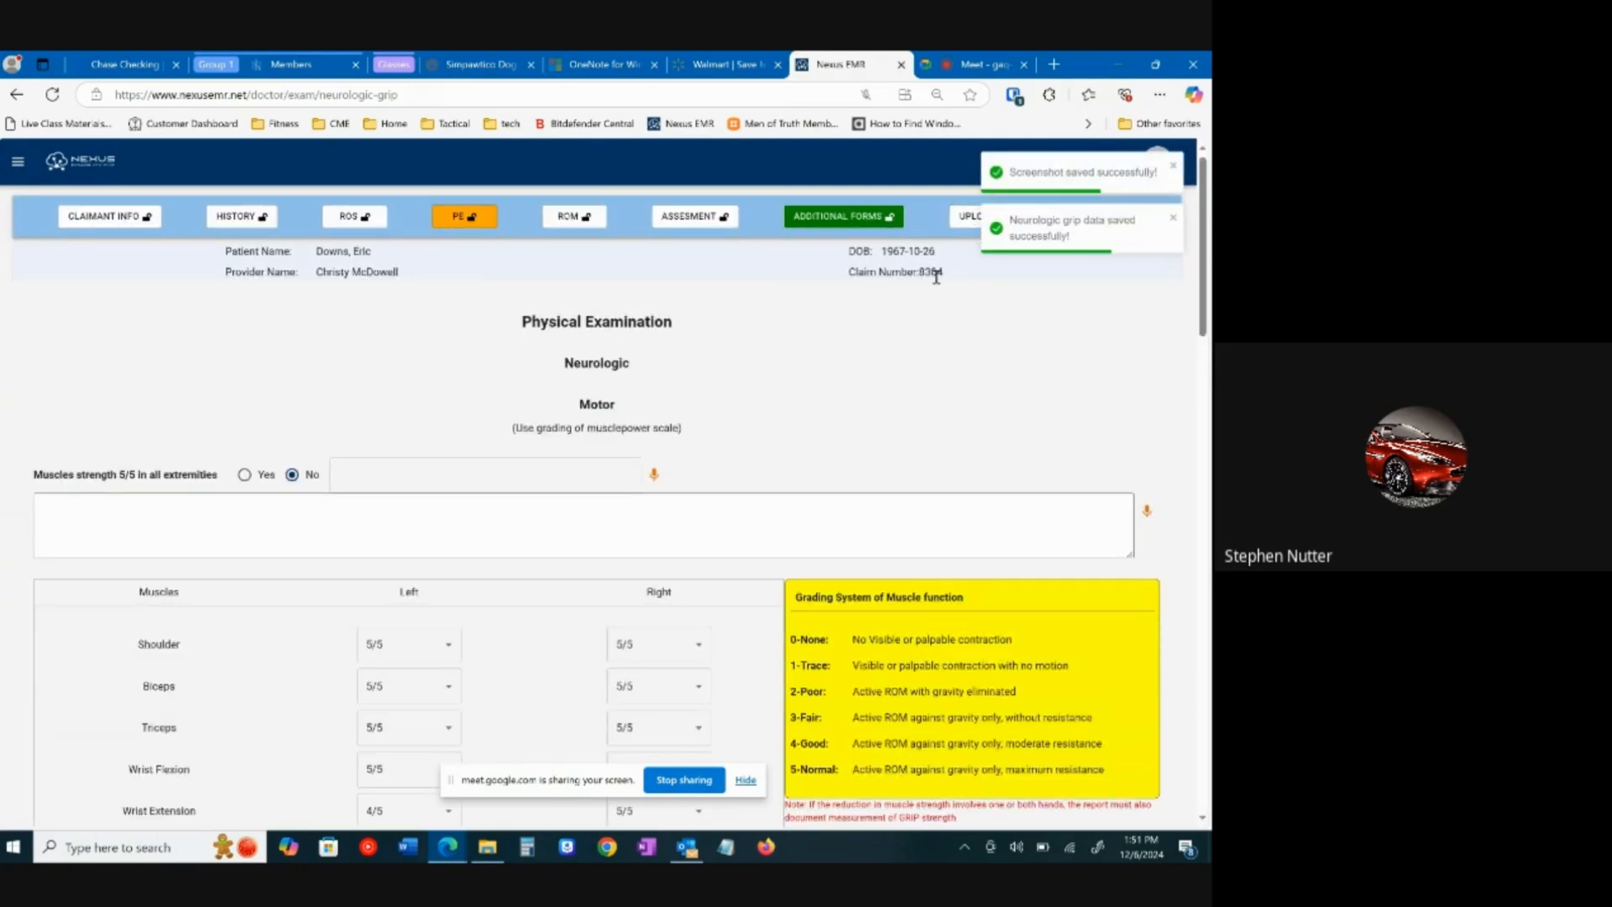
{"action": "scroll", "coordinate": [649, 516], "scroll_direction": "down", "scroll_amount": 3}
{"action": "scroll", "coordinate": [648, 516], "scroll_direction": "down", "scroll_amount": 7}
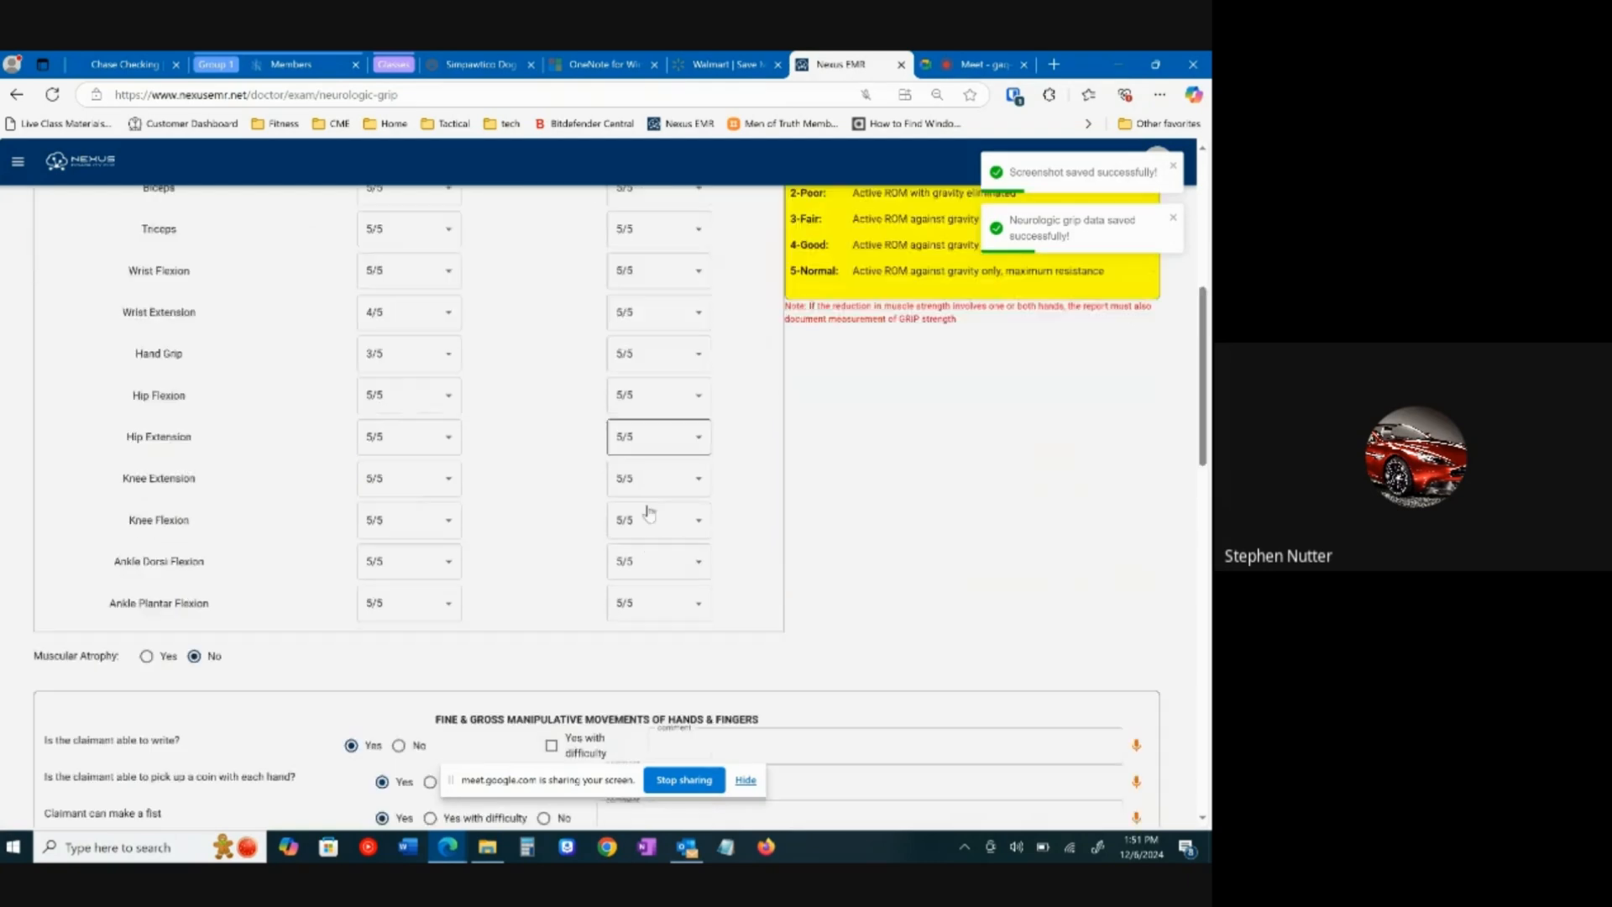
{"action": "scroll", "coordinate": [732, 531], "scroll_direction": "down", "scroll_amount": 10}
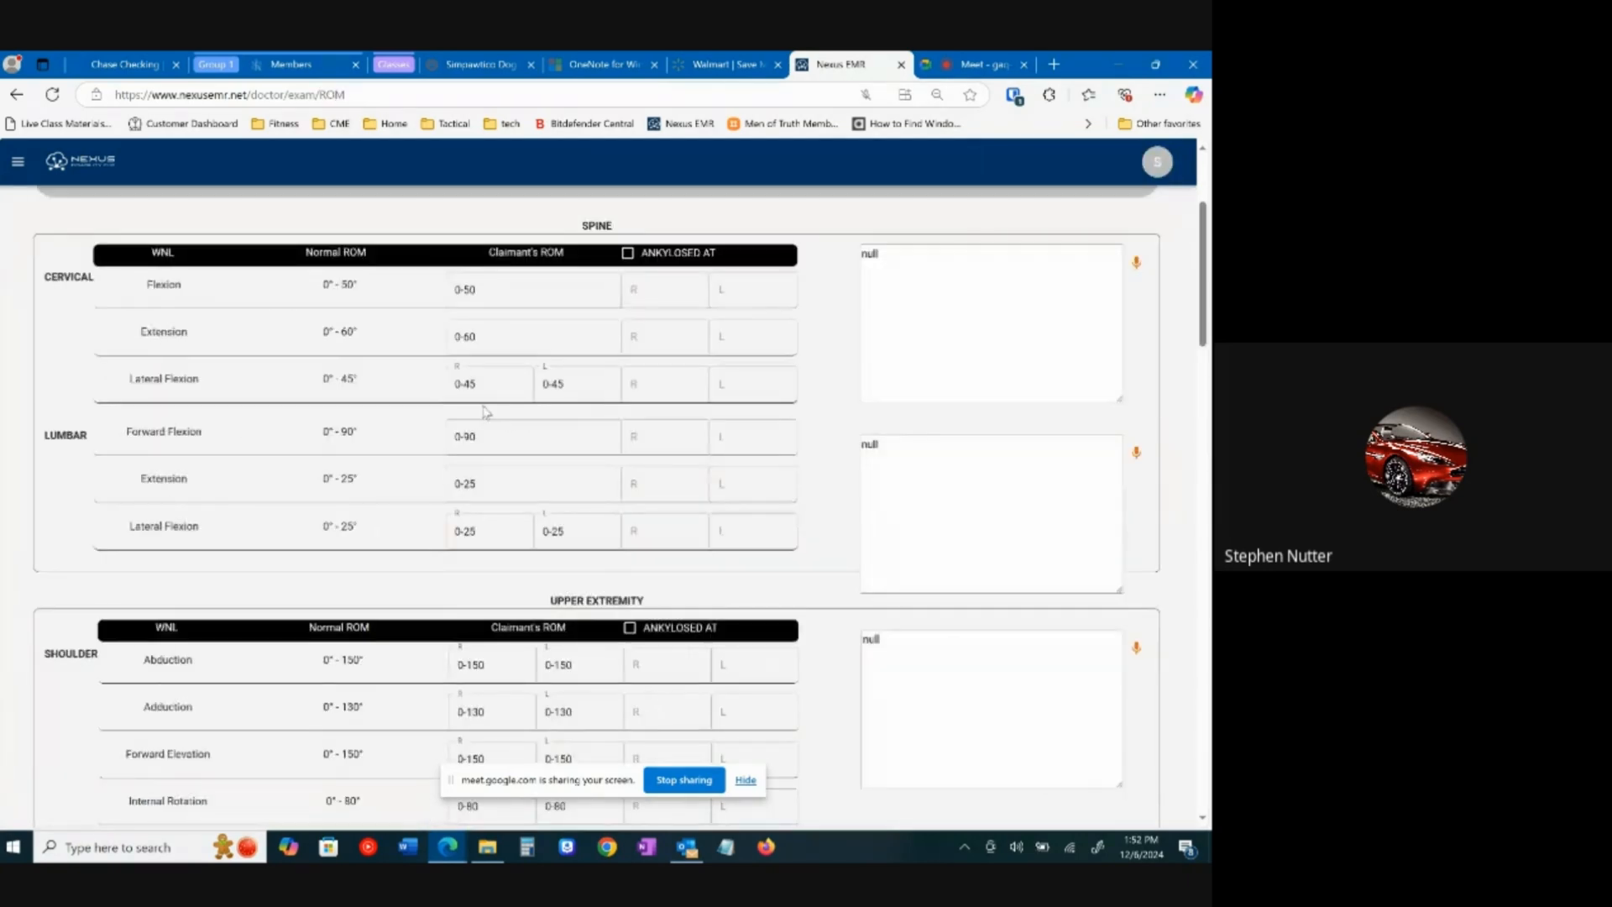
Step: Set the claimant's right shoulder forward elevation to 0-130 and right shoulder external rotation to 0-75
{"action": "scroll", "coordinate": [490, 415], "scroll_direction": "down", "scroll_amount": 1}
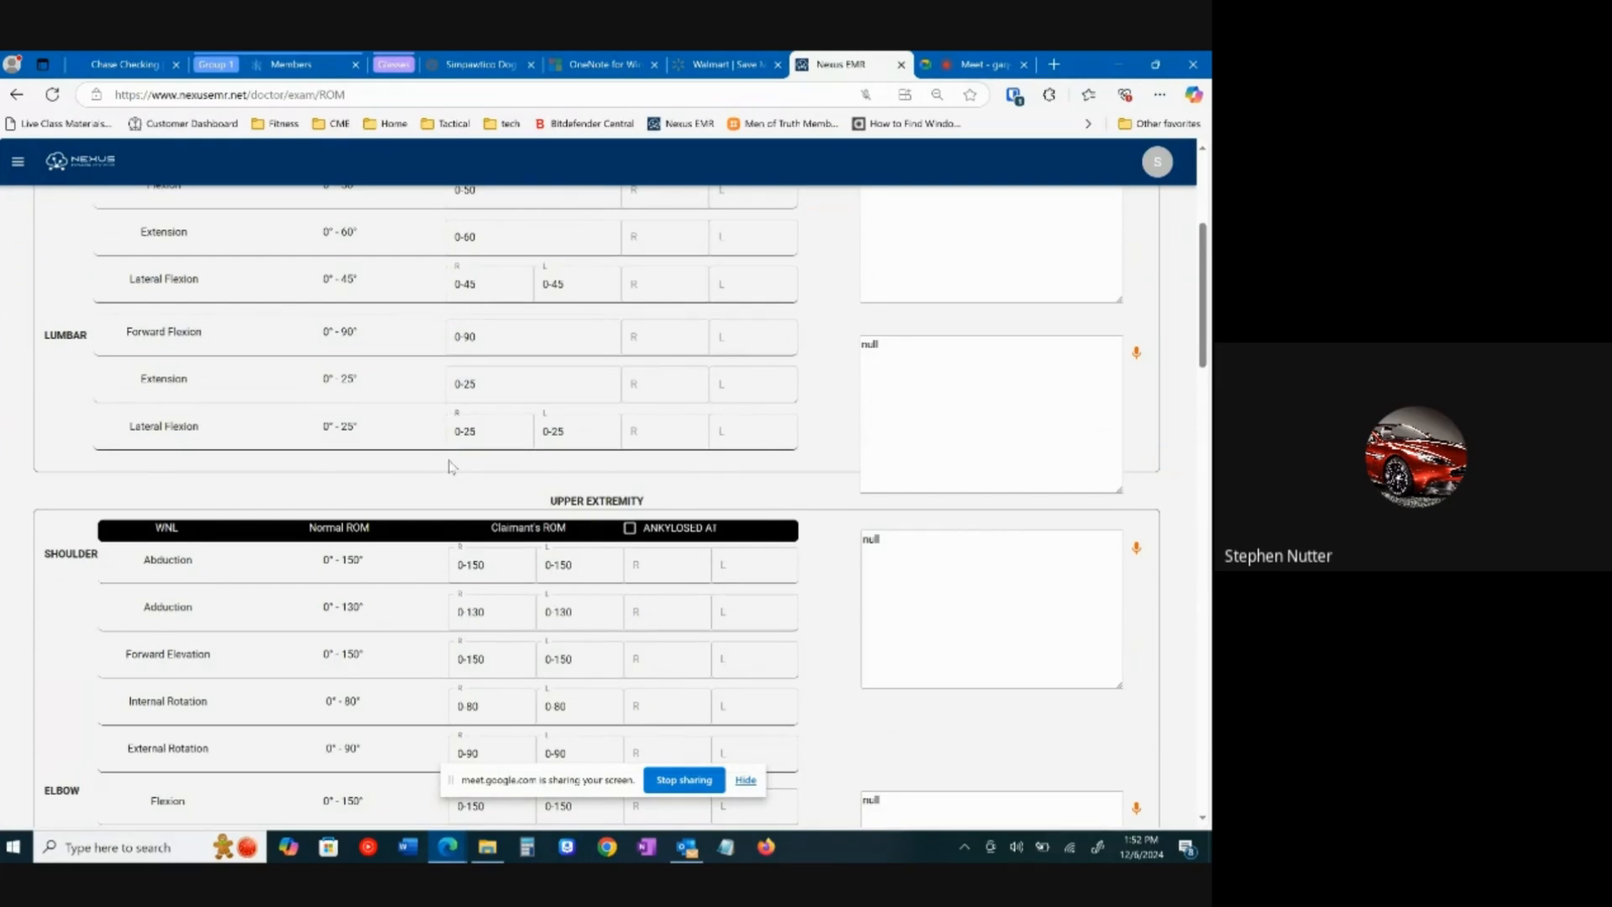
{"action": "scroll", "coordinate": [453, 464], "scroll_direction": "up", "scroll_amount": 3}
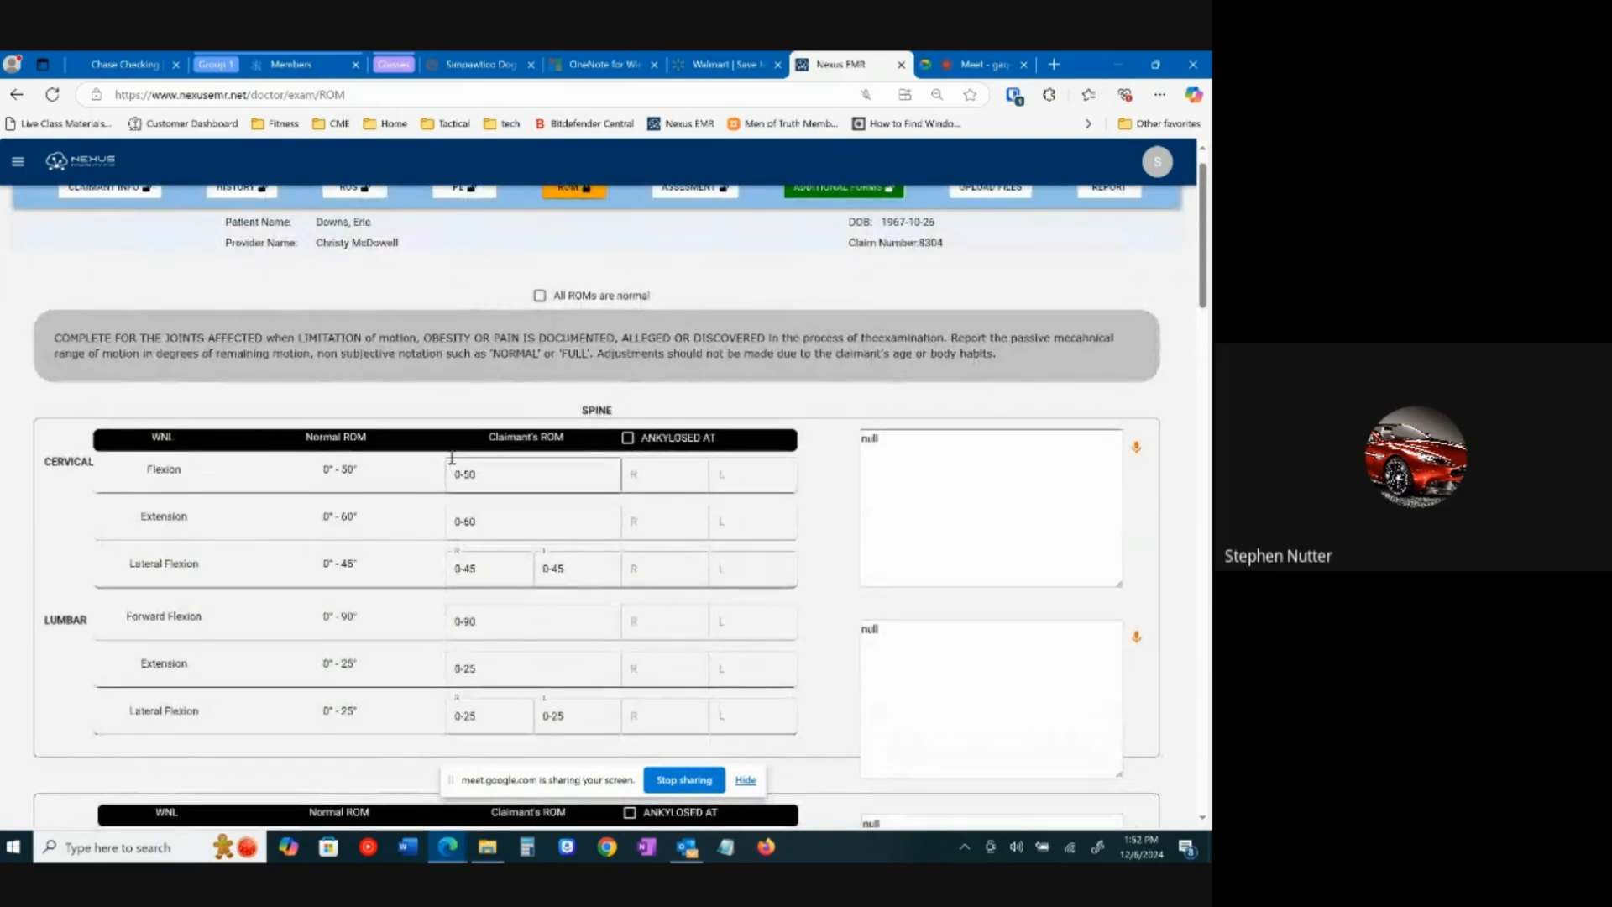
{"action": "scroll", "coordinate": [451, 457], "scroll_direction": "down", "scroll_amount": 5}
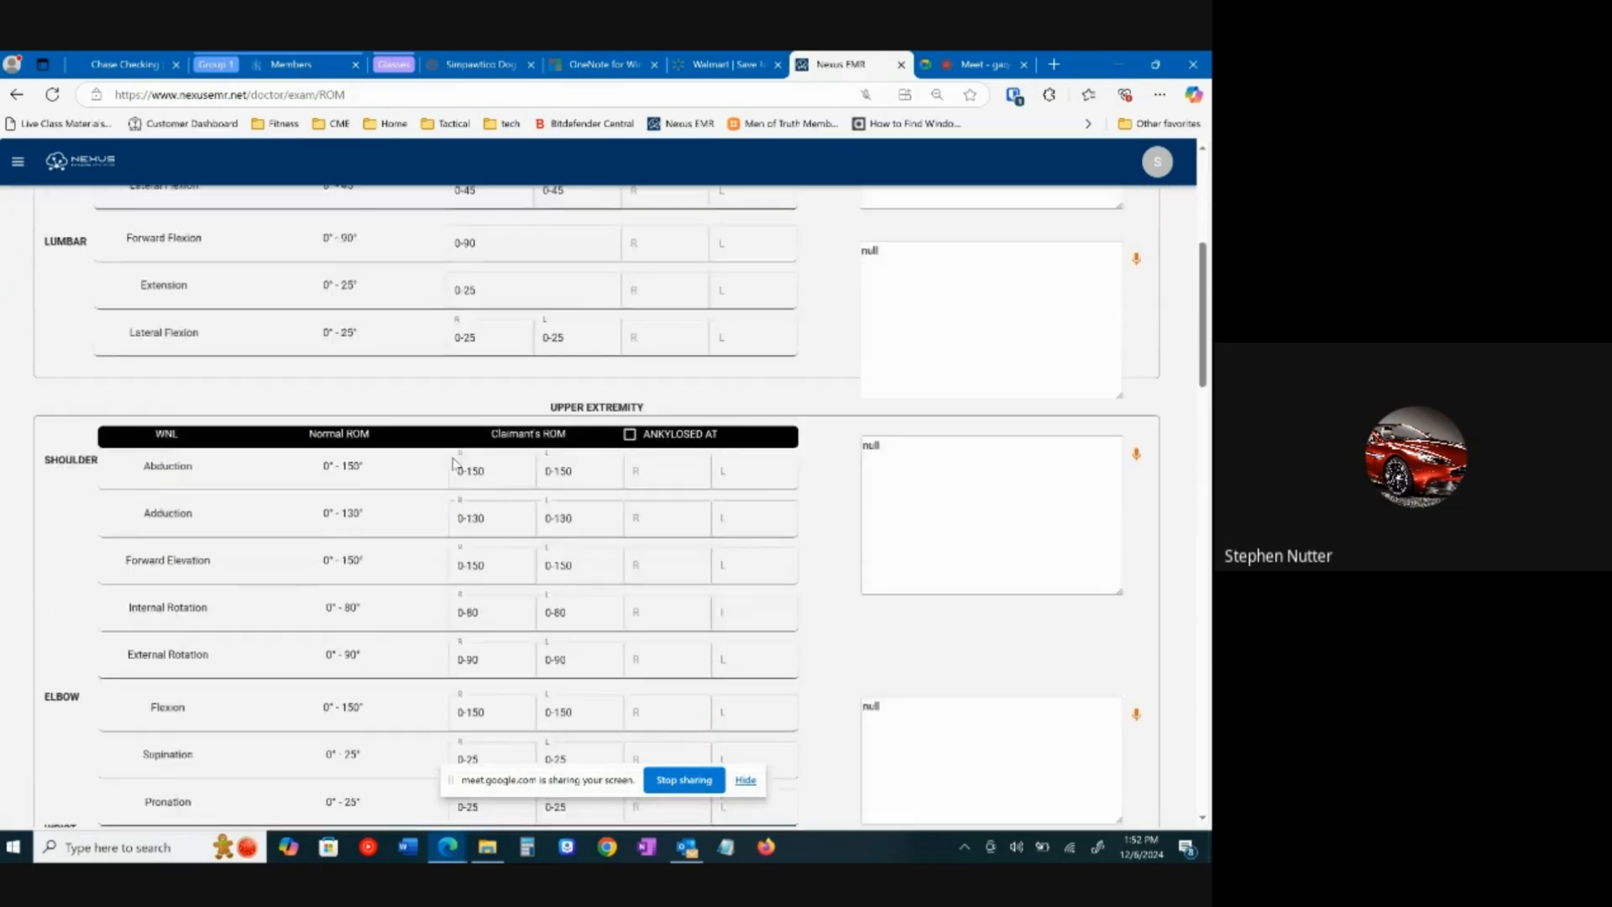
{"action": "scroll", "coordinate": [454, 464], "scroll_direction": "down", "scroll_amount": 1}
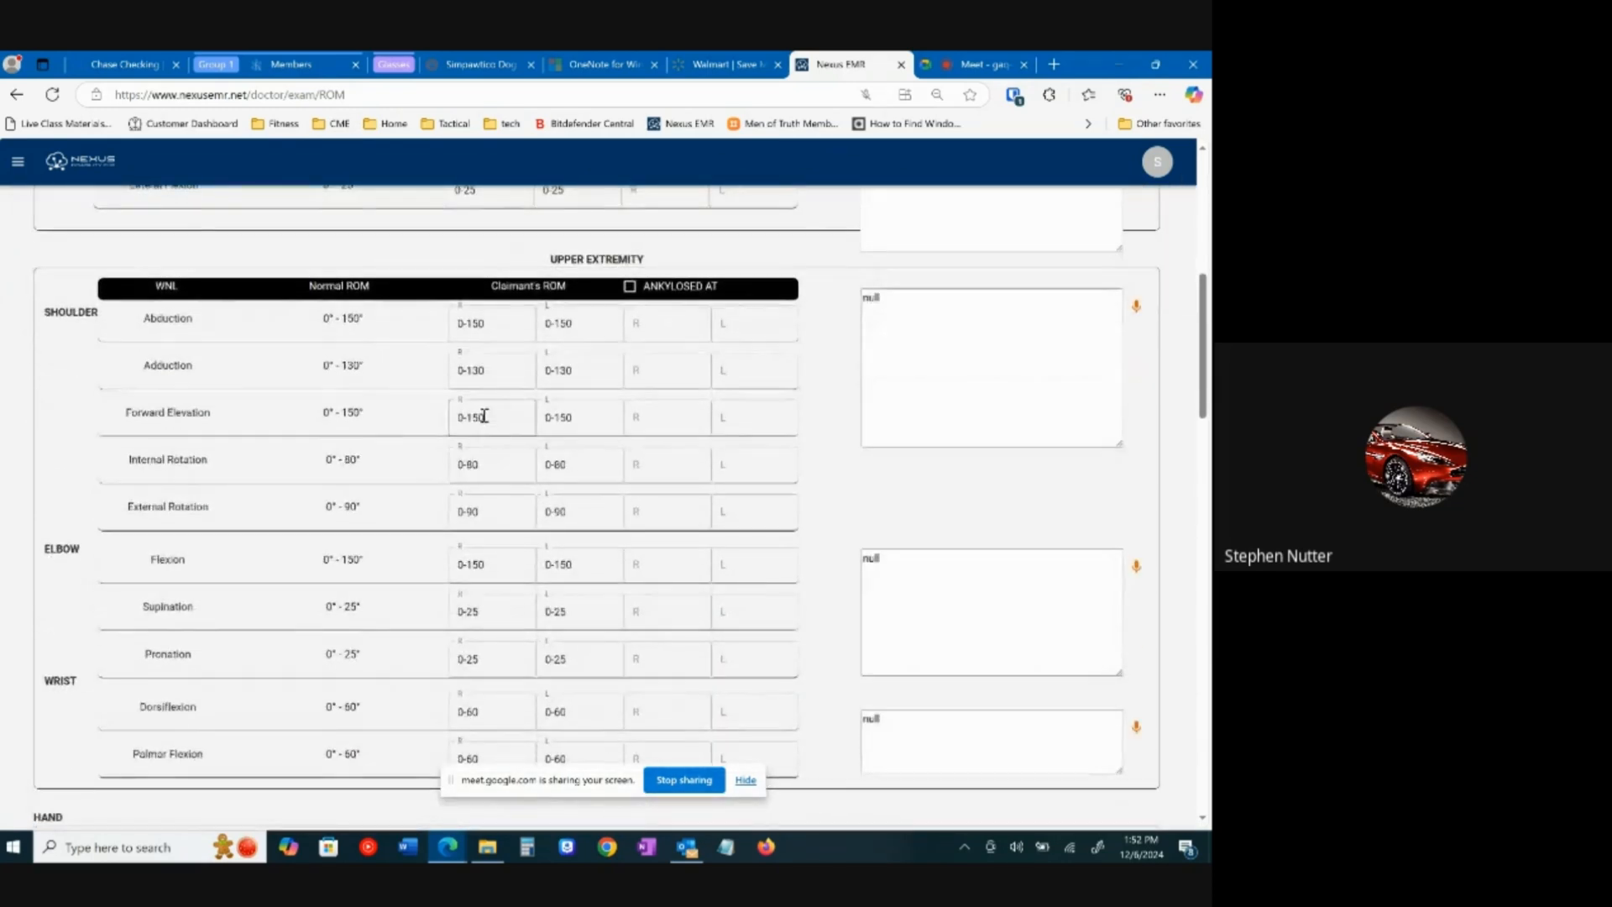
{"action": "left_click", "coordinate": [489, 417]}
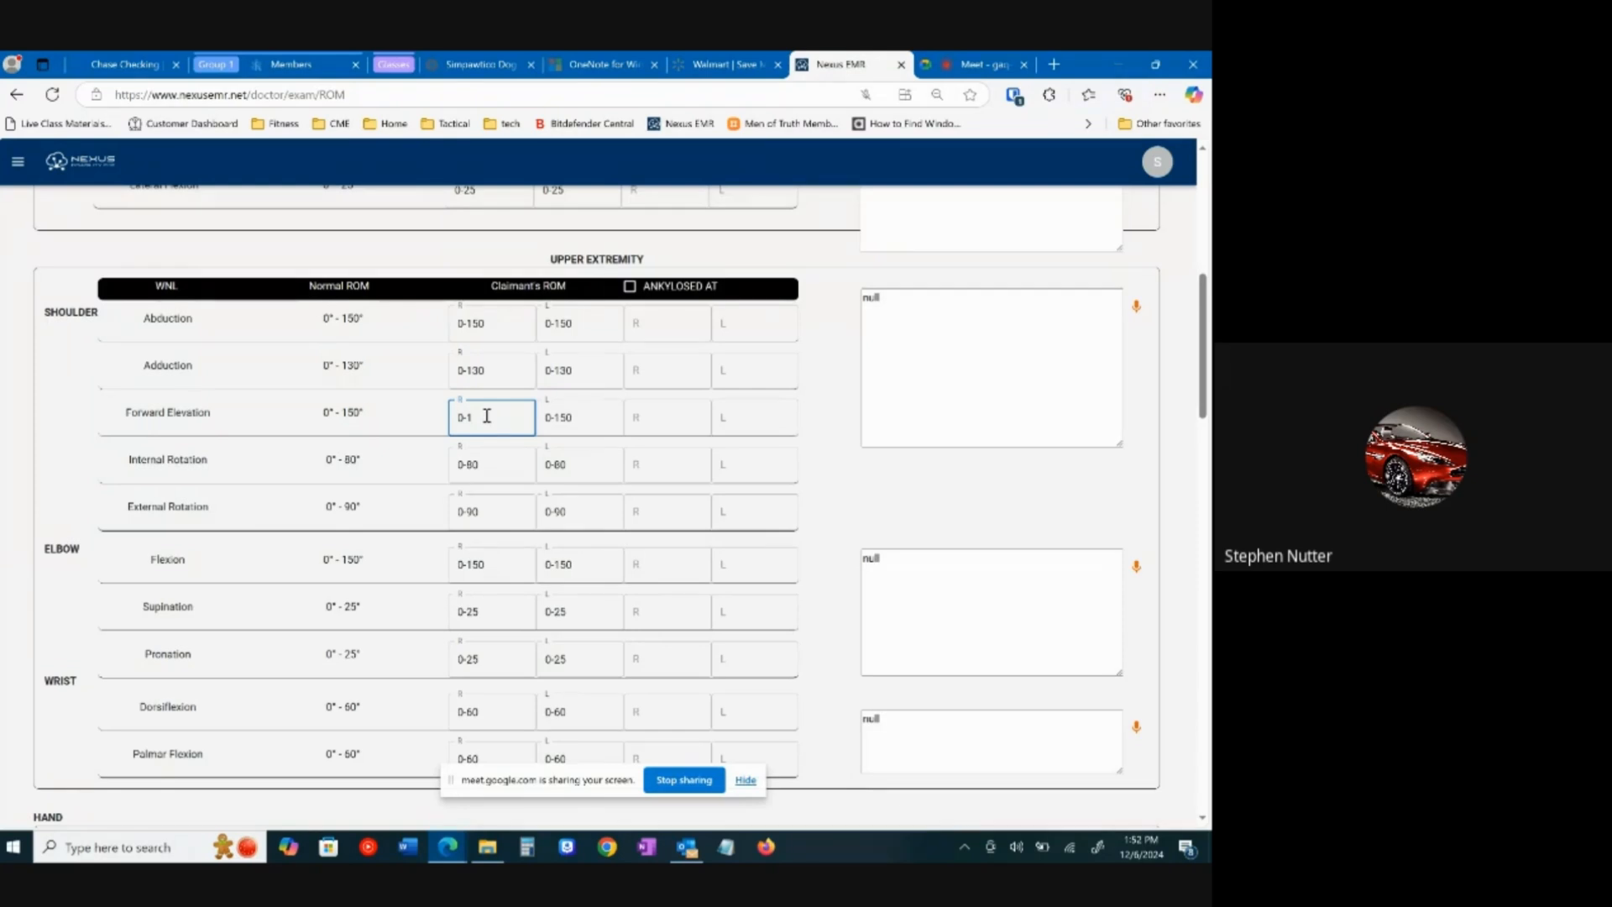
{"action": "type", "text": "30"}
{"action": "left_click", "coordinate": [477, 510]}
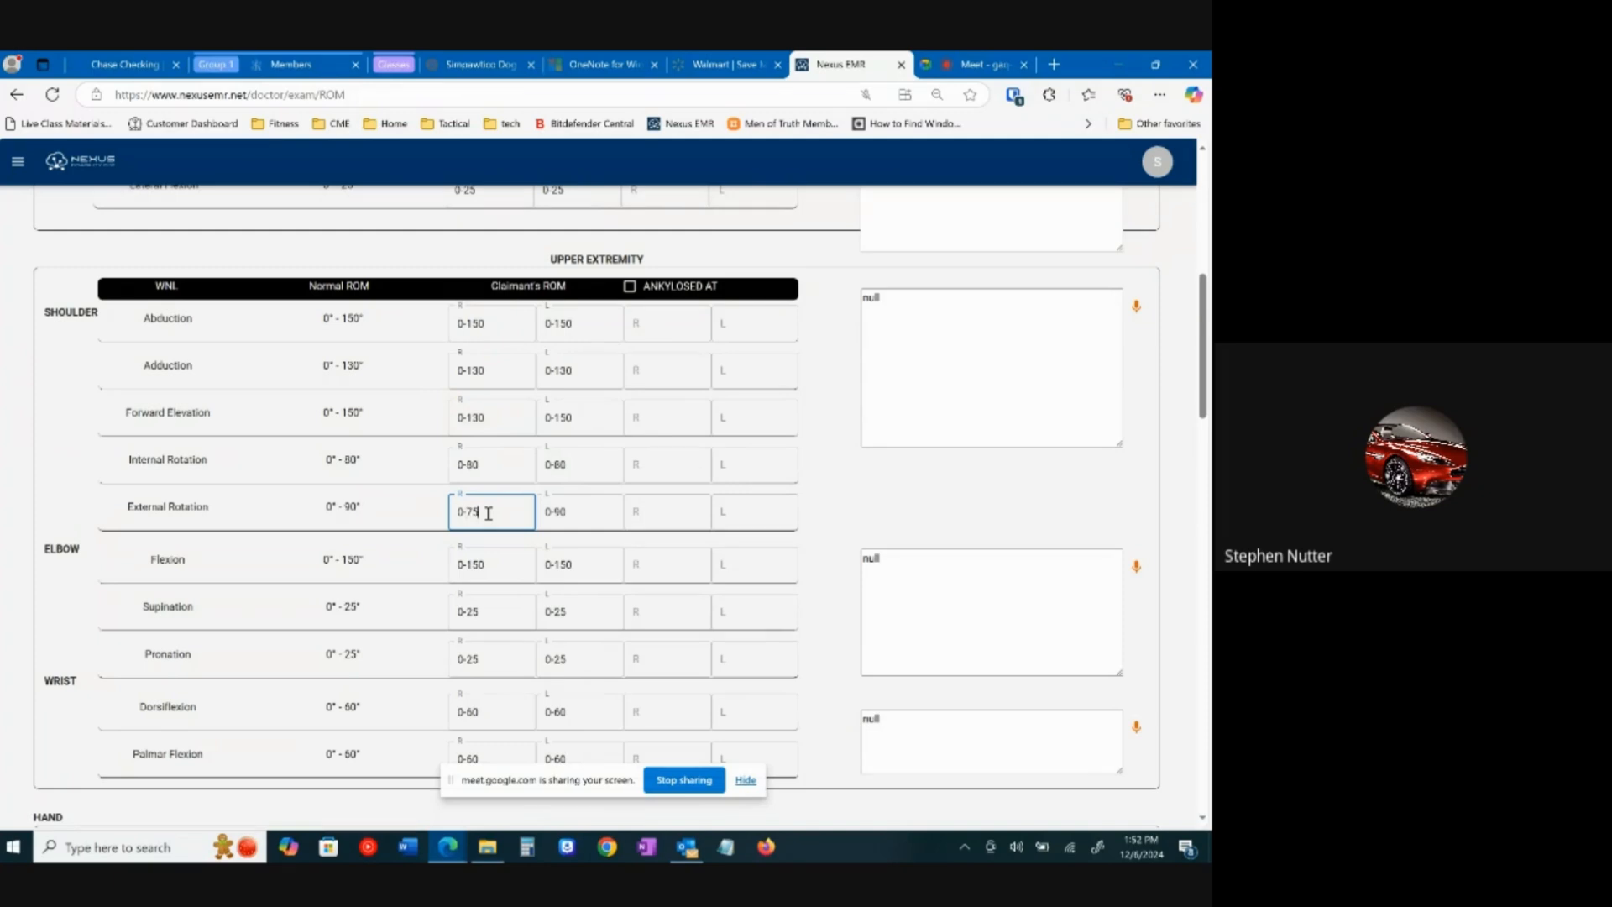
{"action": "type", "text": "75"}
Step: Save the range of motion findings and proceed to the Assessment page
{"action": "scroll", "coordinate": [488, 513], "scroll_direction": "down", "scroll_amount": 4}
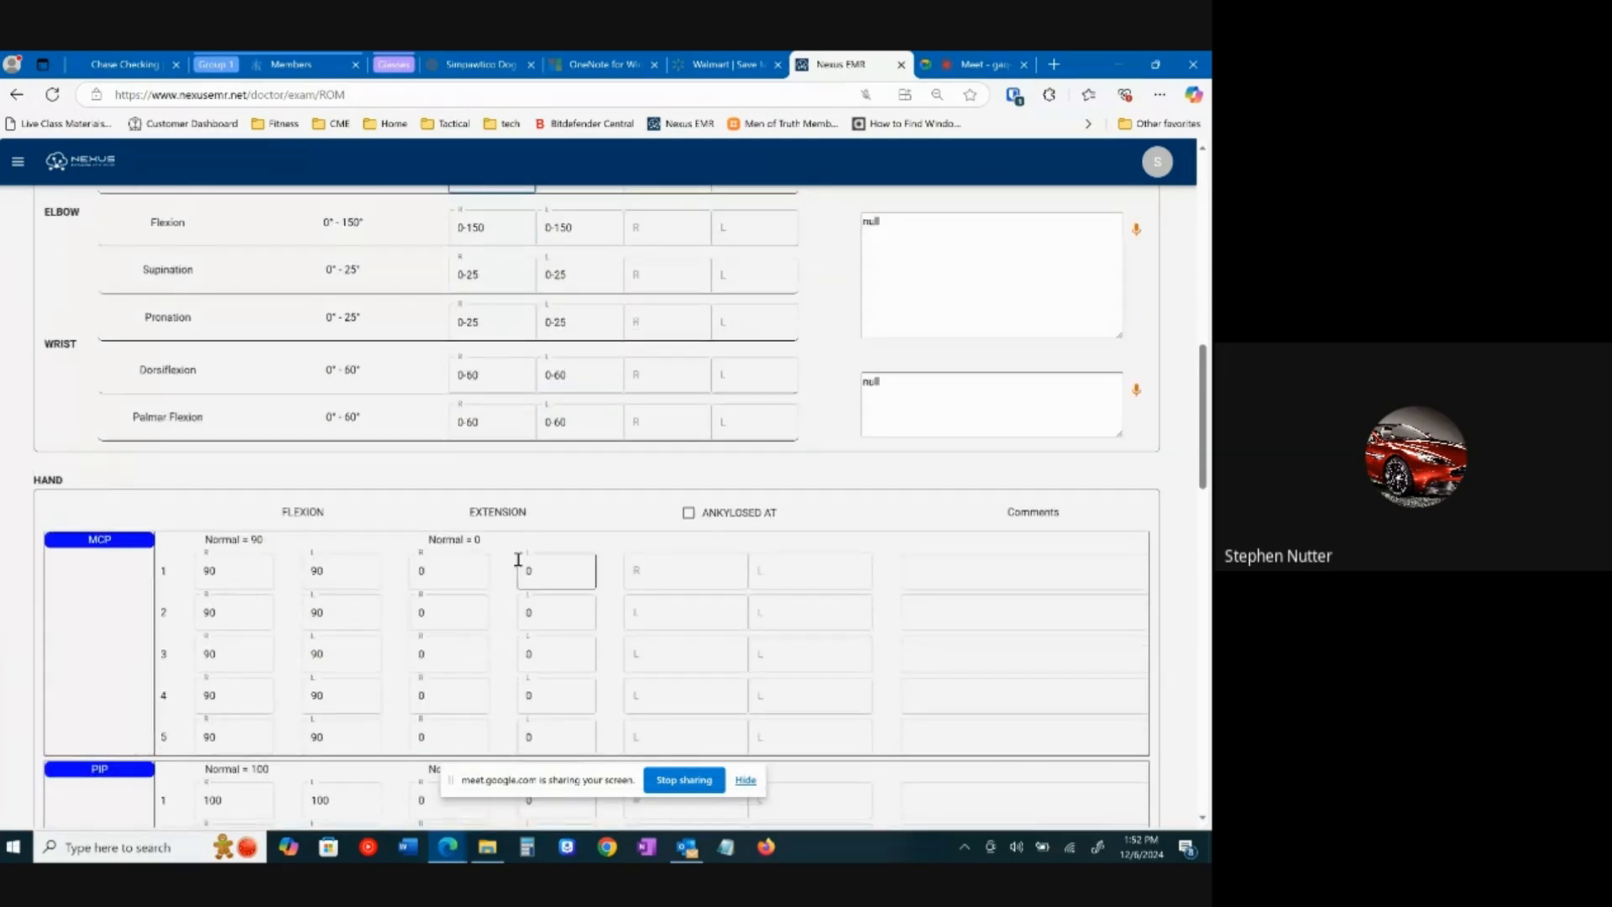
{"action": "scroll", "coordinate": [518, 559], "scroll_direction": "down", "scroll_amount": 15}
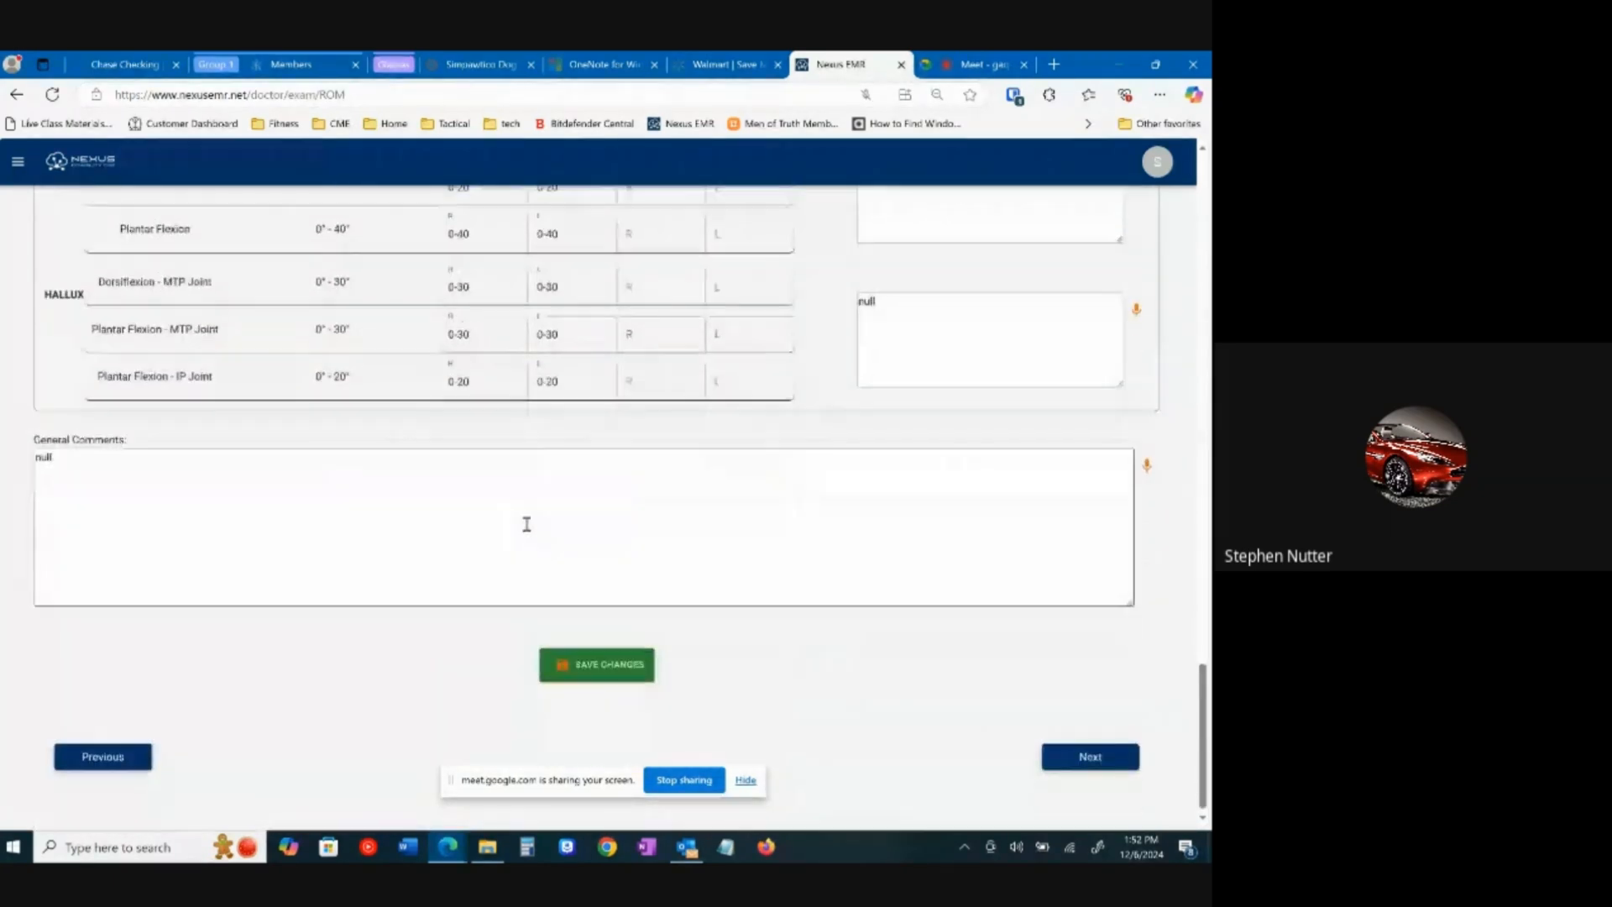
{"action": "left_click", "coordinate": [600, 669]}
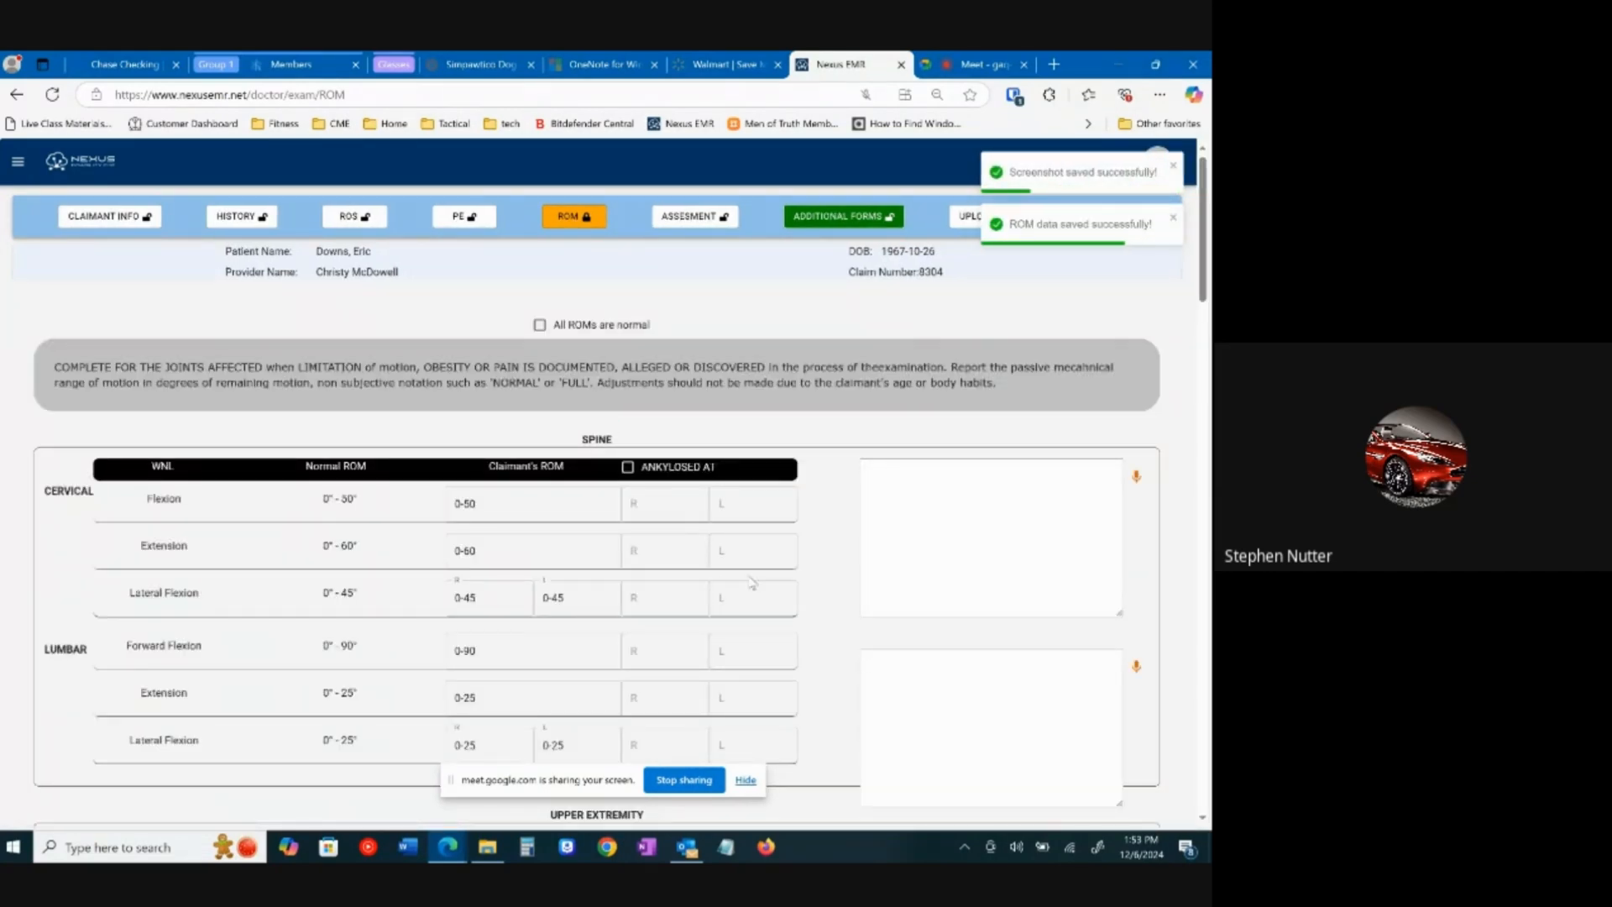
{"action": "scroll", "coordinate": [751, 582], "scroll_direction": "down", "scroll_amount": 15}
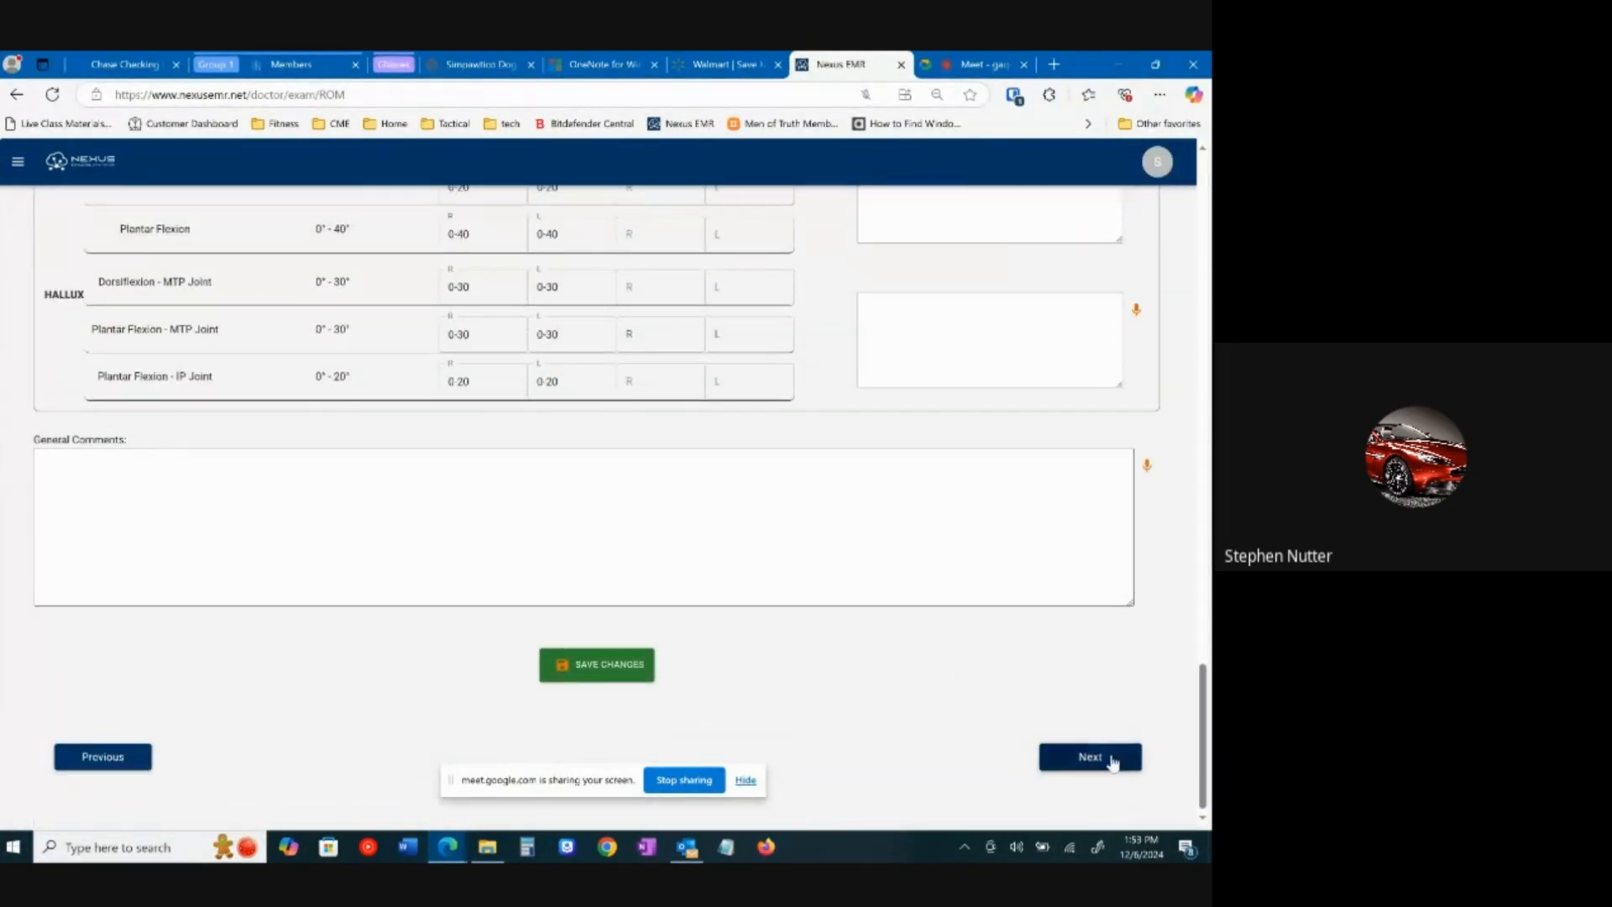
{"action": "left_click", "coordinate": [1091, 758]}
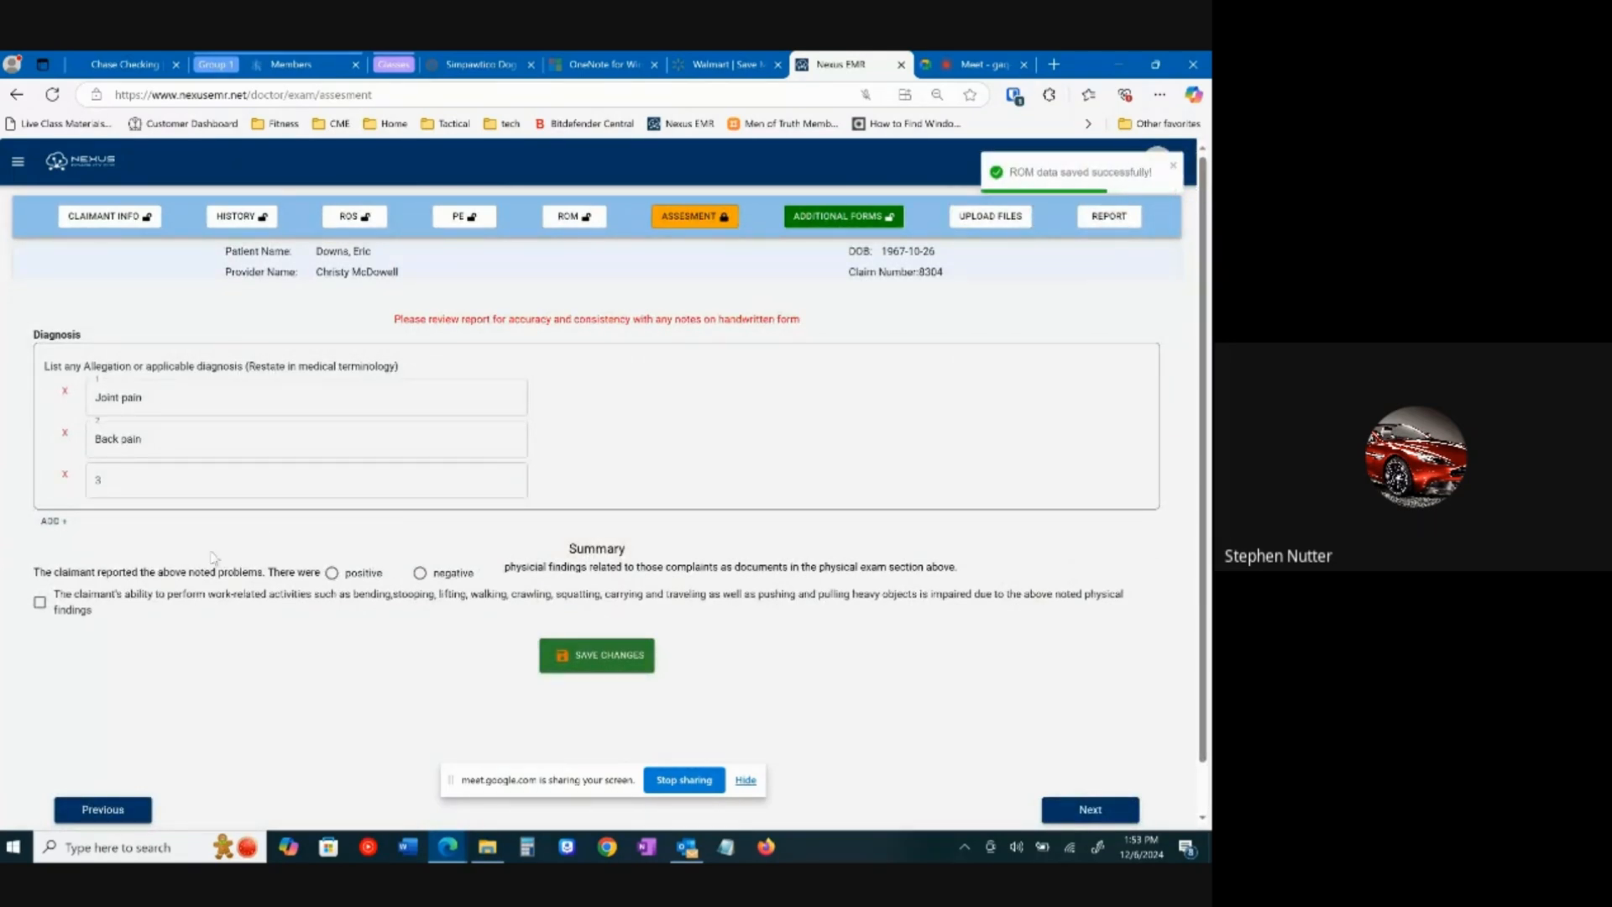
Step: Mark the assessment's physical findings as positive, check the impaired work-related activities statement, then save and proceed past the page
{"action": "left_click", "coordinate": [332, 573]}
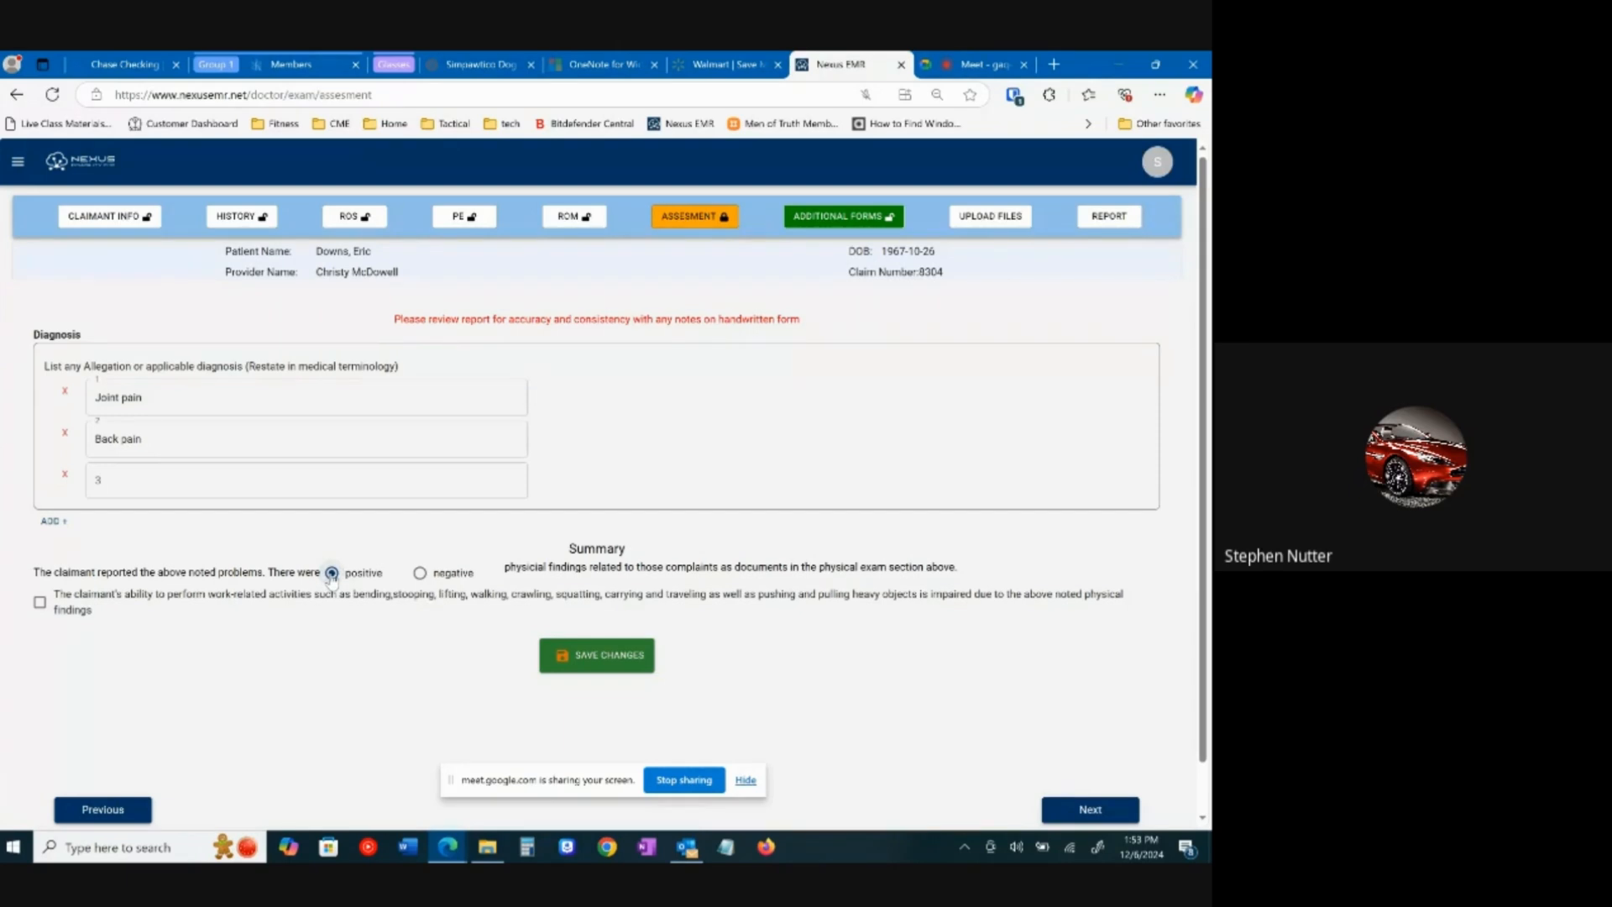
{"action": "left_click", "coordinate": [39, 604]}
{"action": "left_click", "coordinate": [1083, 808]}
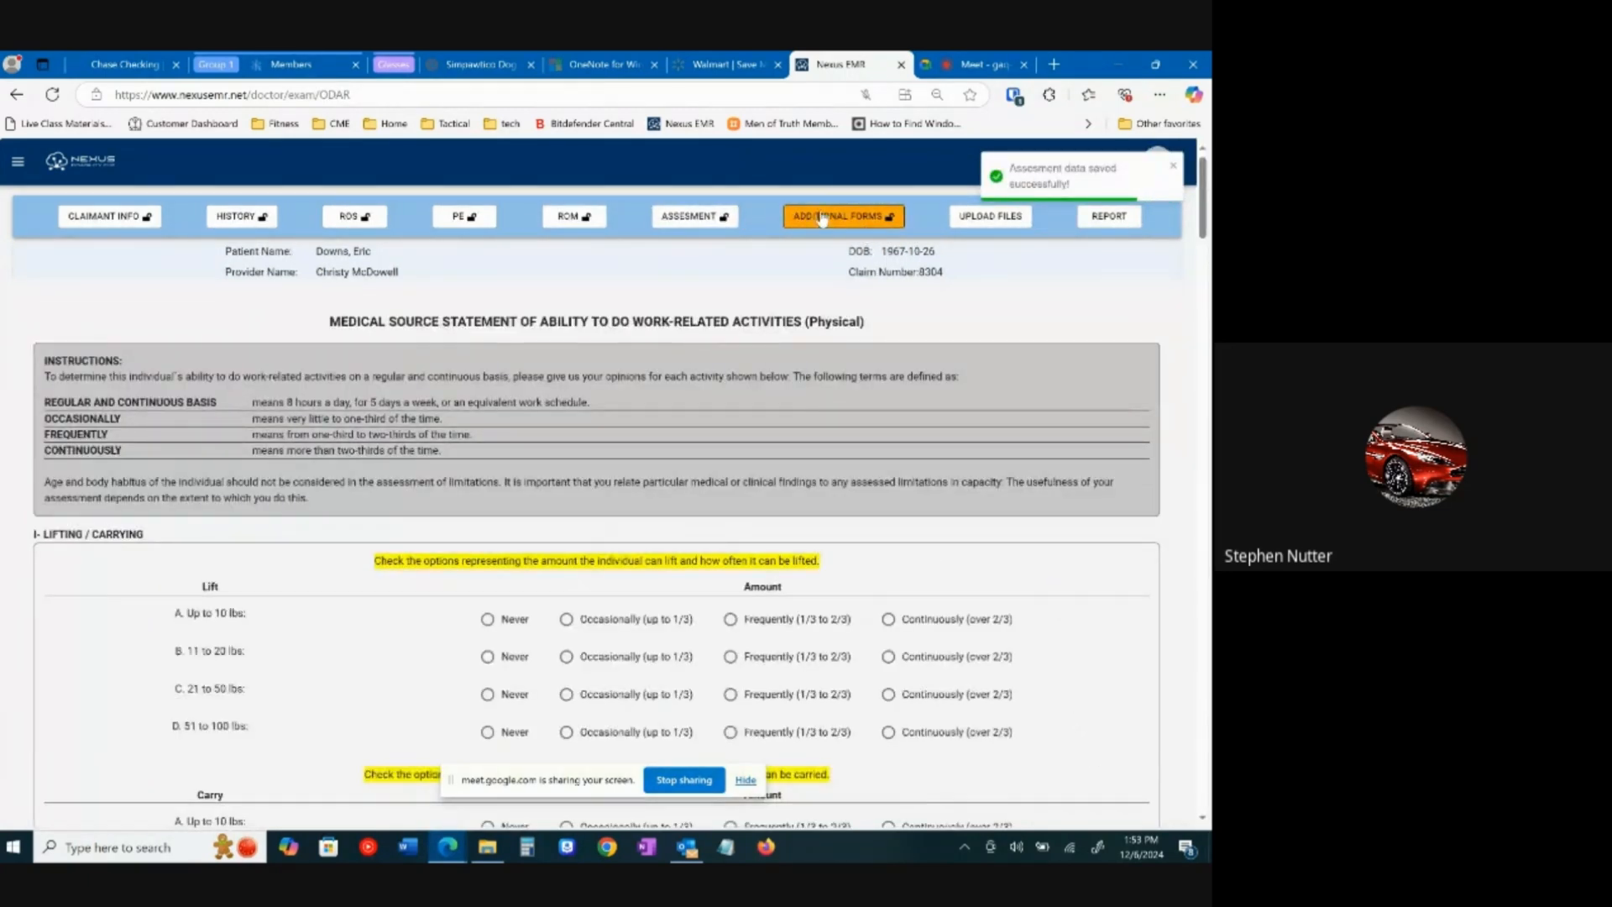
Step: Look through the lifting, sitting/standing/walking and use of hands sections of the ODAR form
{"action": "scroll", "coordinate": [778, 366], "scroll_direction": "down", "scroll_amount": 3}
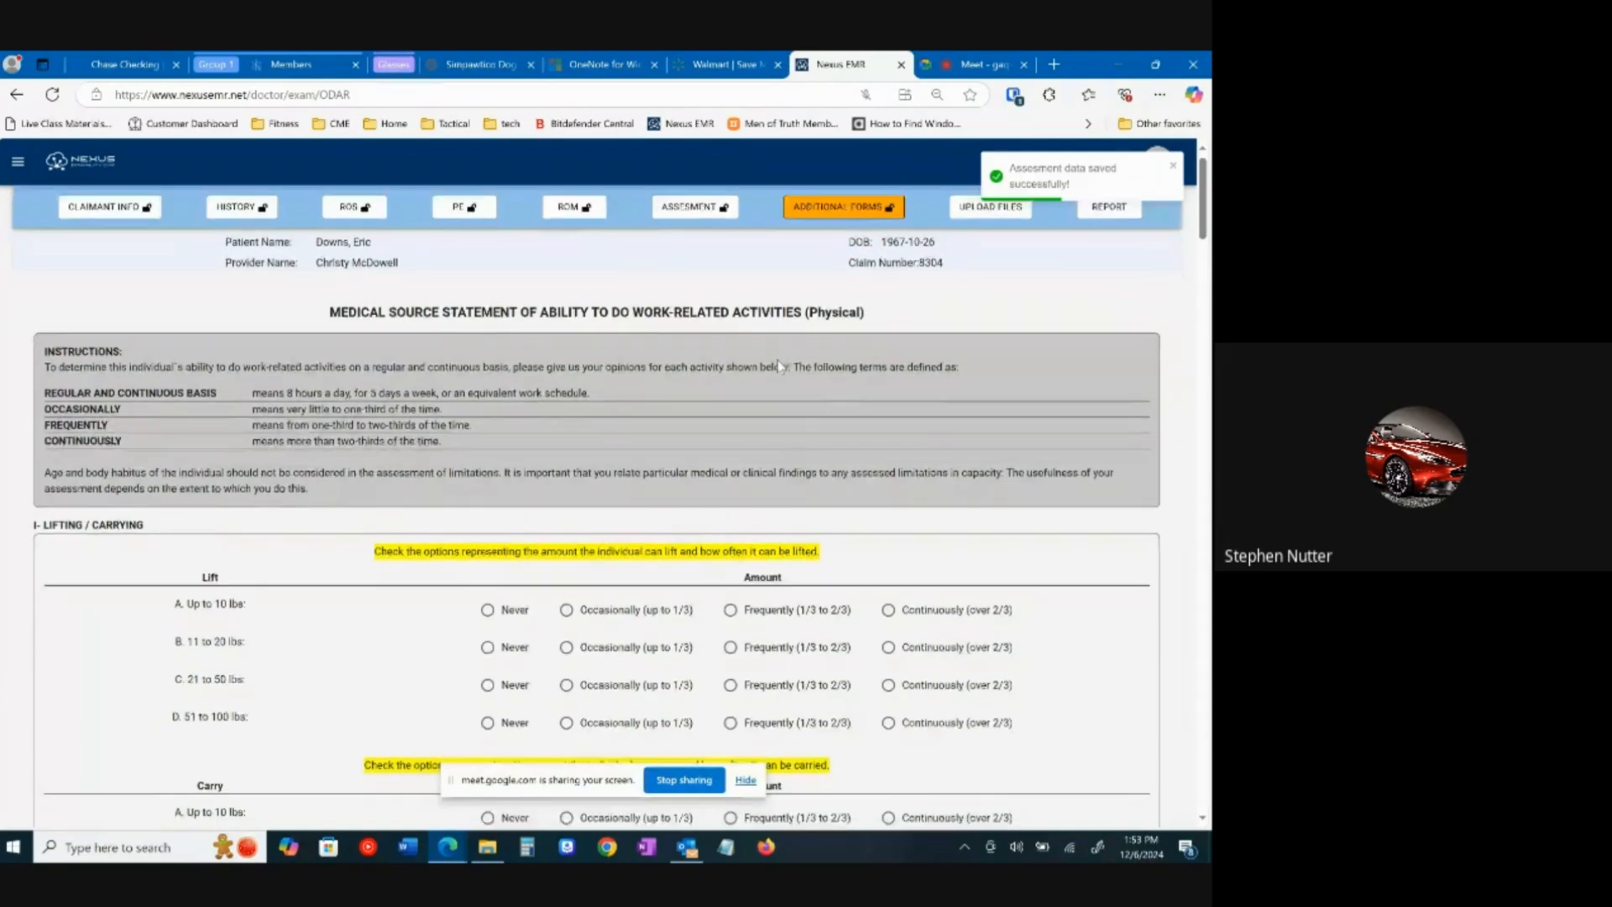
{"action": "scroll", "coordinate": [703, 492], "scroll_direction": "down", "scroll_amount": 6}
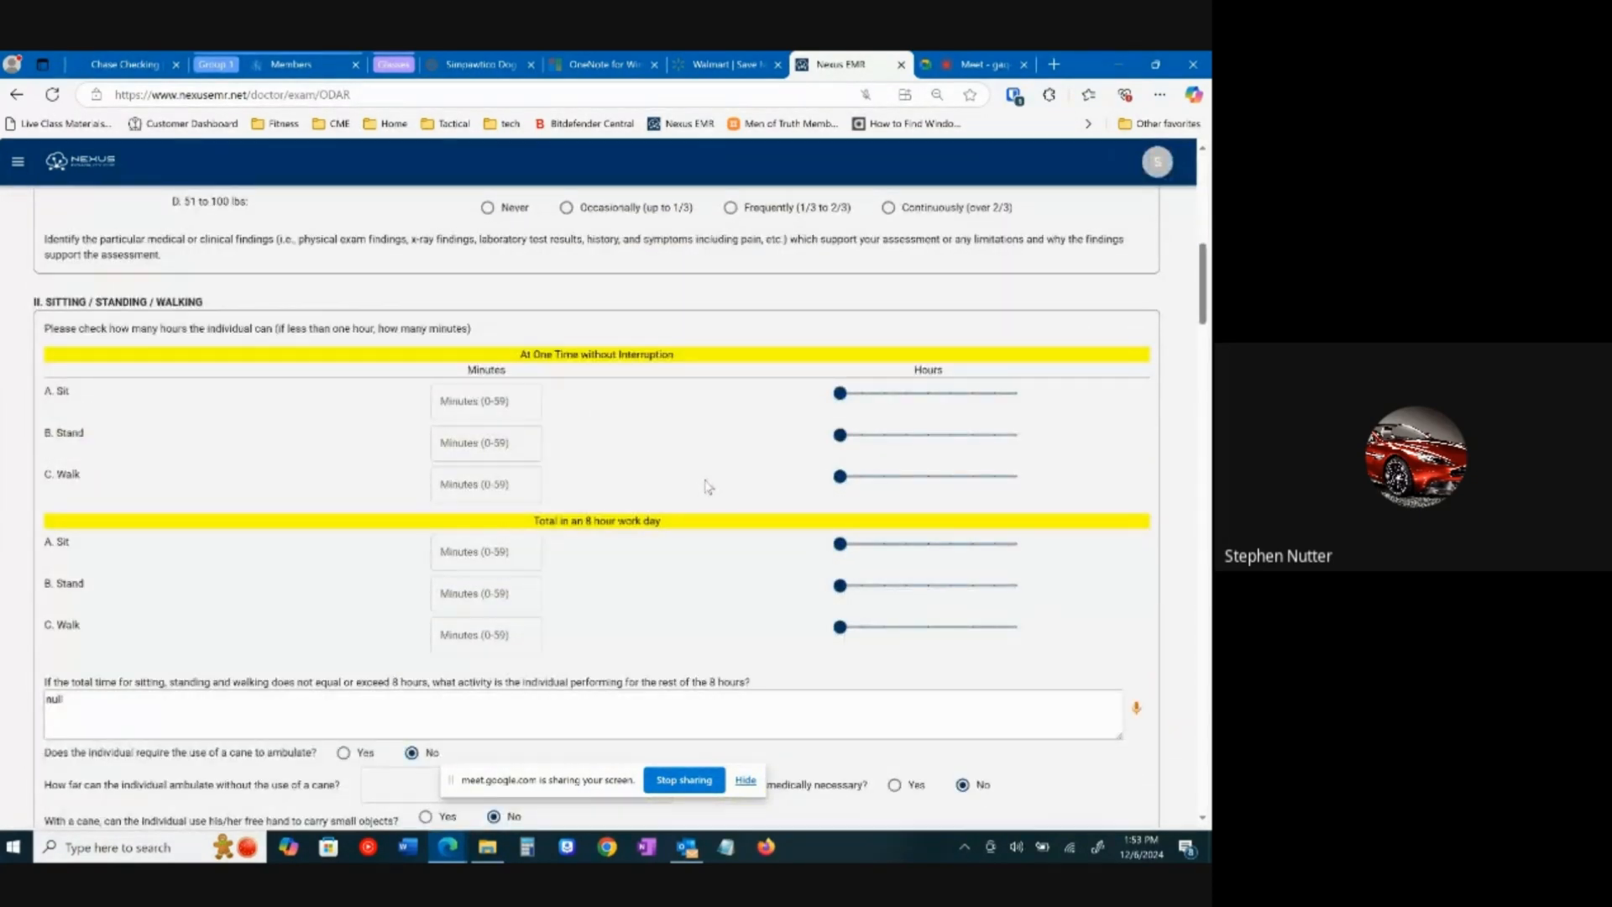
{"action": "scroll", "coordinate": [708, 486], "scroll_direction": "down", "scroll_amount": 5}
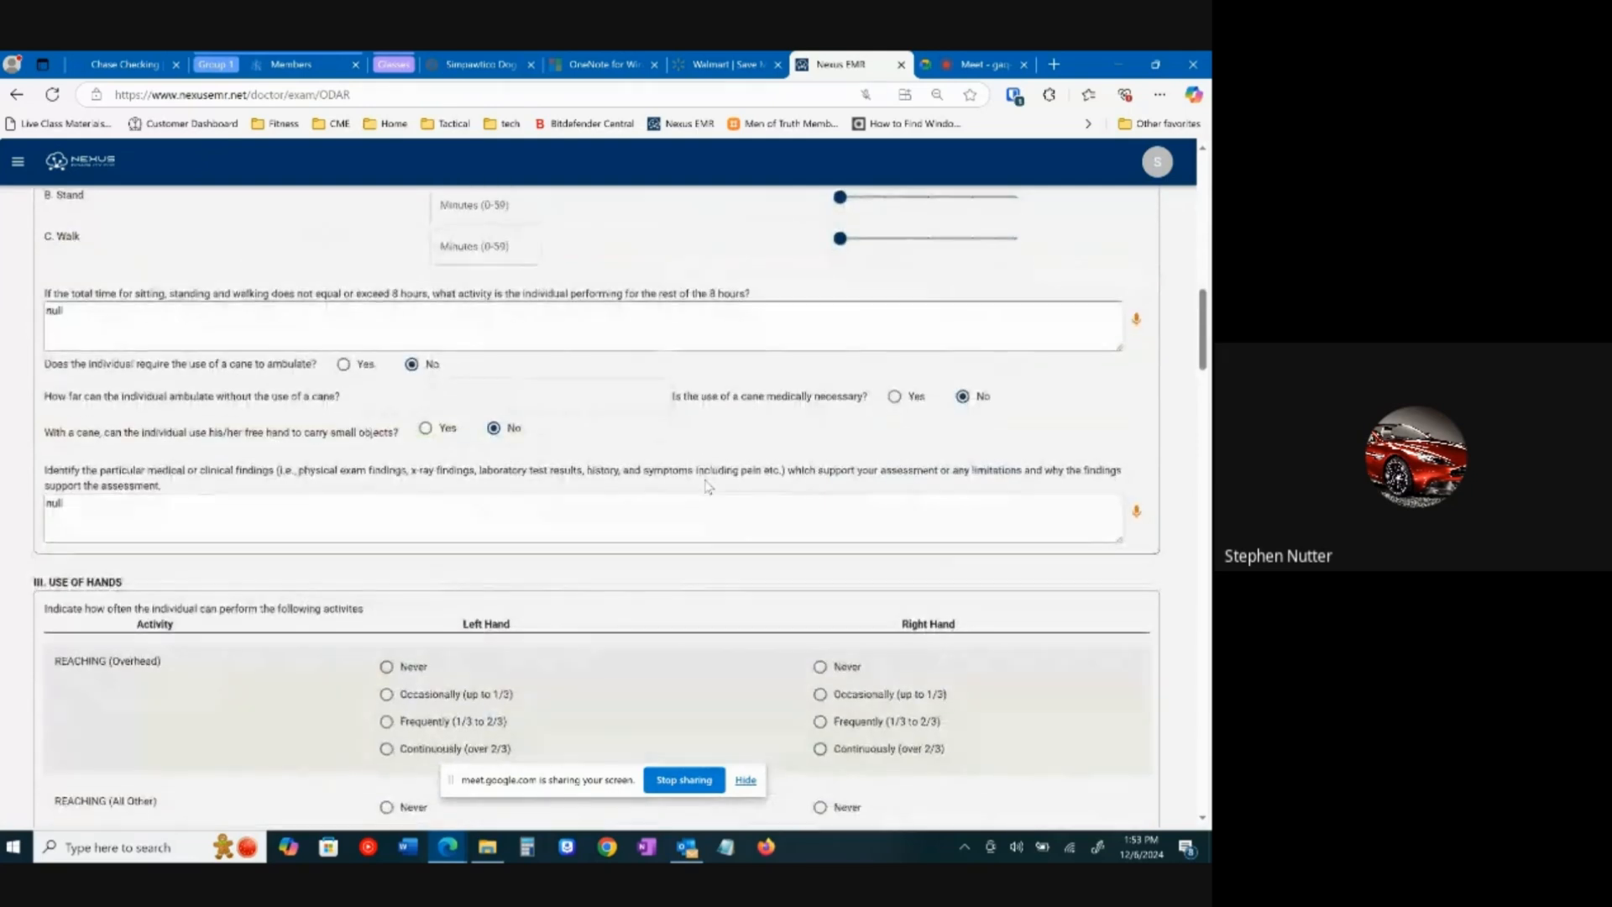
{"action": "scroll", "coordinate": [839, 268], "scroll_direction": "up", "scroll_amount": 20}
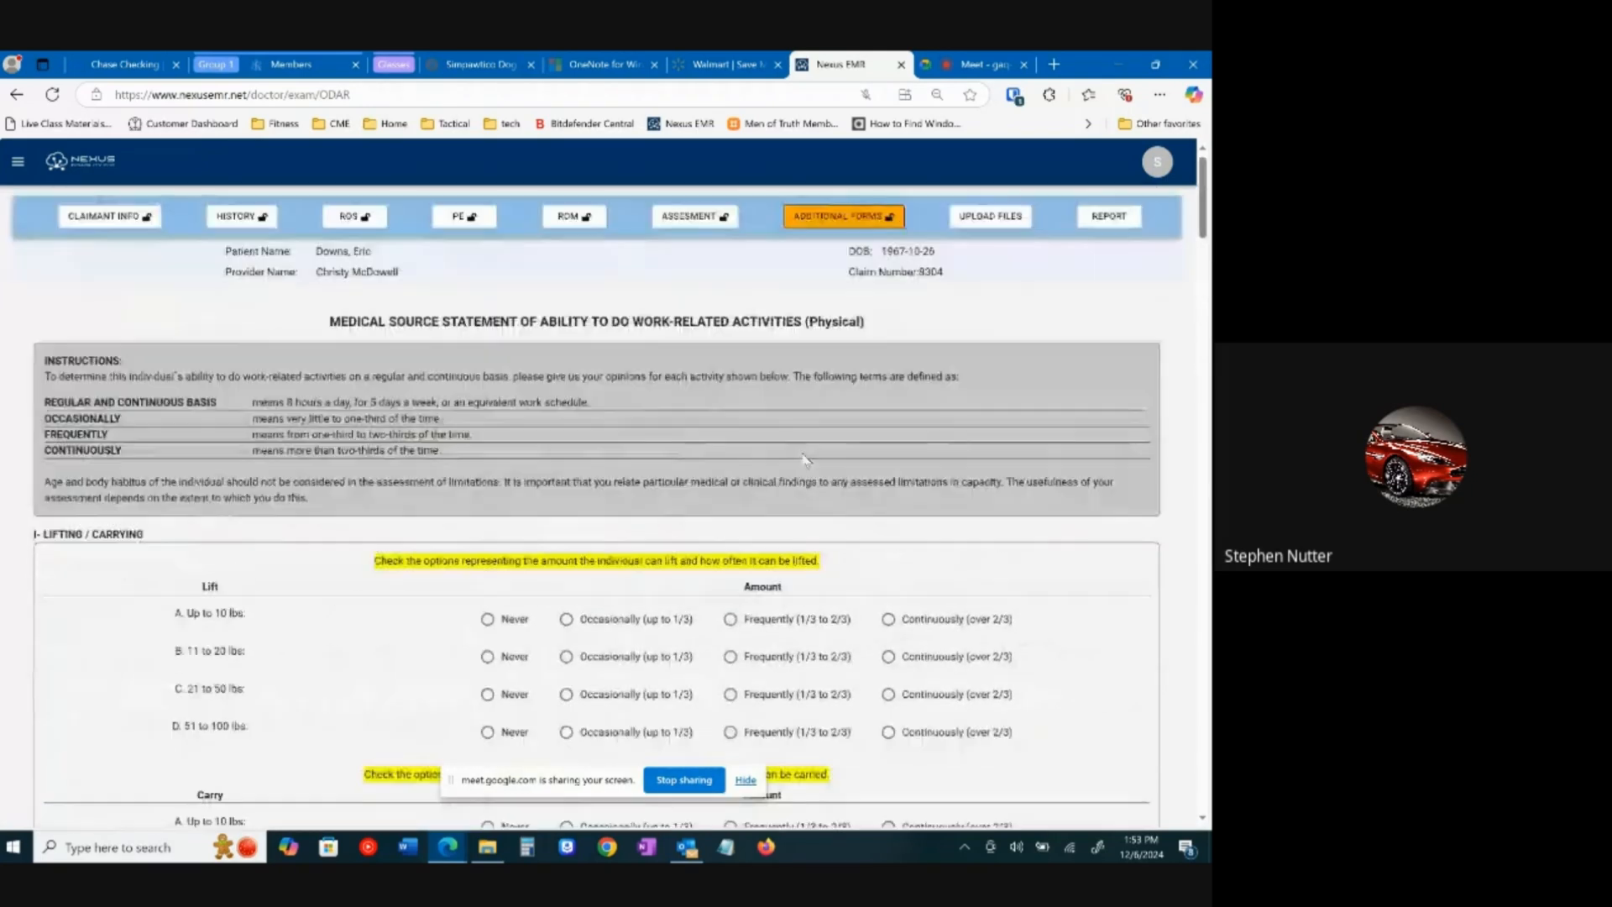
Step: Open the Tender point worksheet and mark Second Rib, Lateral Epicondyle, Knee, Supraspinatus, Trapezius and Occiput as positive
{"action": "left_click", "coordinate": [854, 216]}
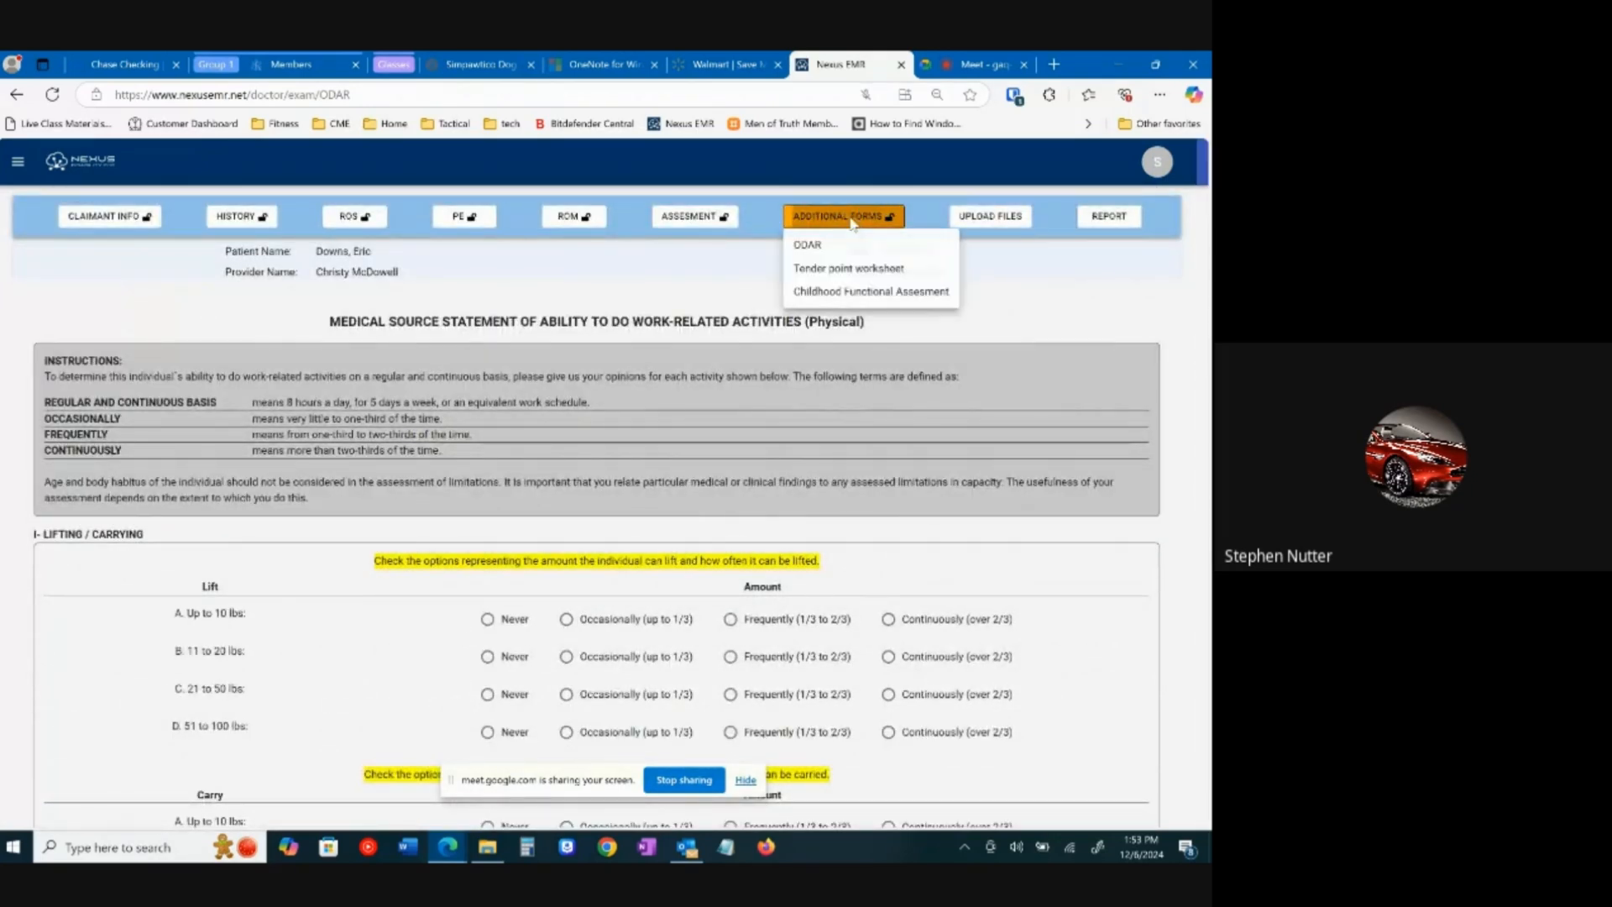
{"action": "left_click", "coordinate": [839, 270]}
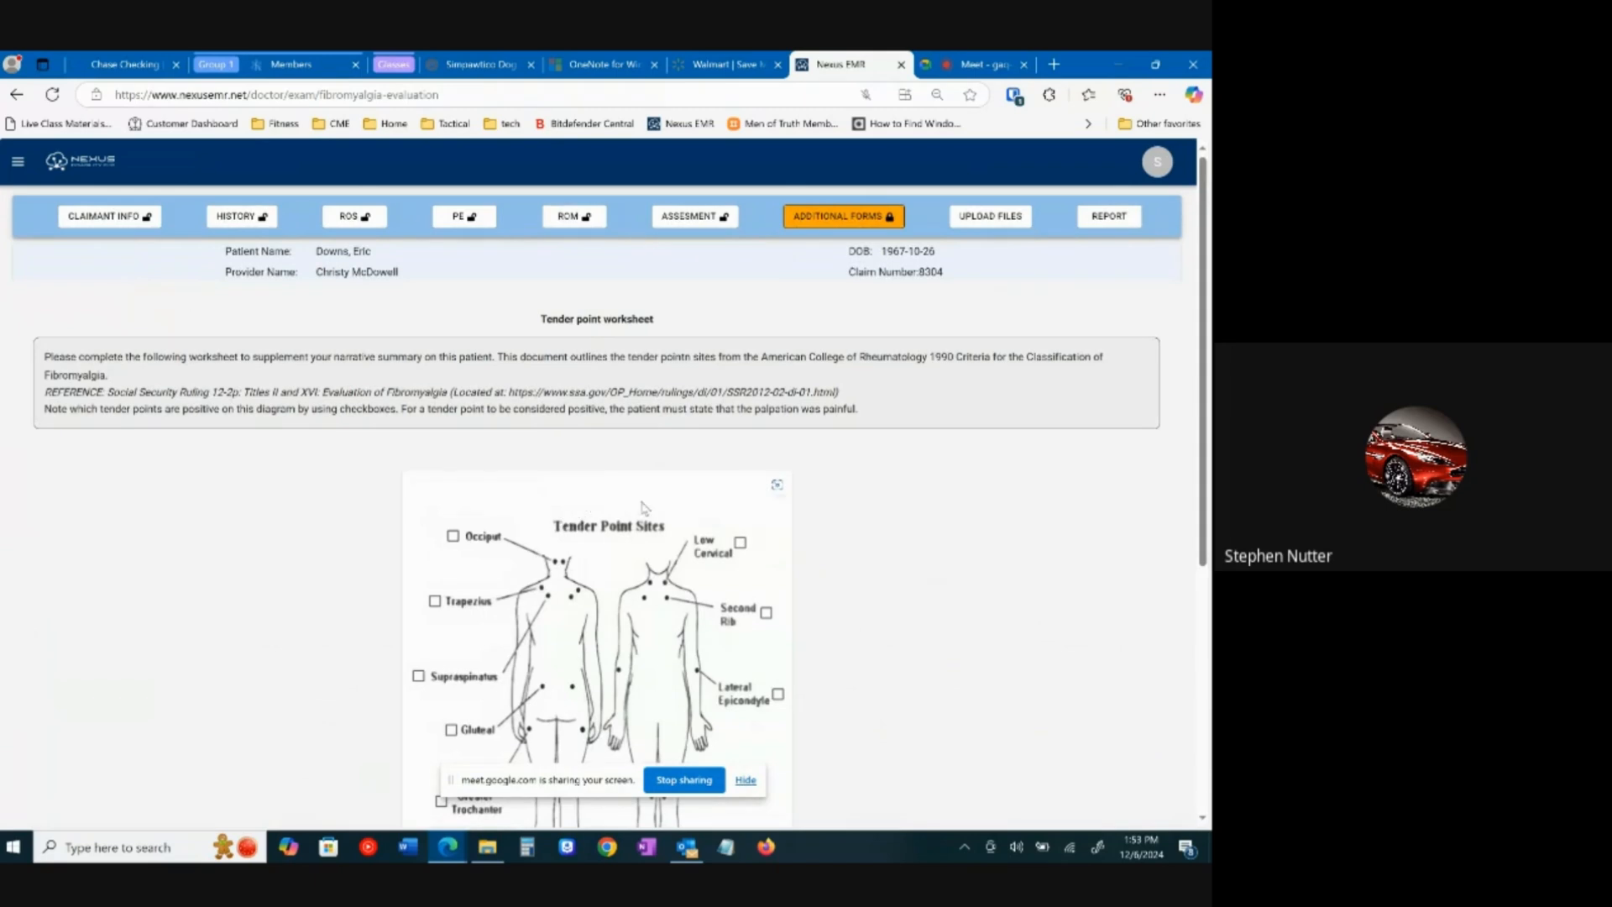
{"action": "scroll", "coordinate": [819, 525], "scroll_direction": "down", "scroll_amount": 1}
{"action": "scroll", "coordinate": [819, 525], "scroll_direction": "down", "scroll_amount": 2}
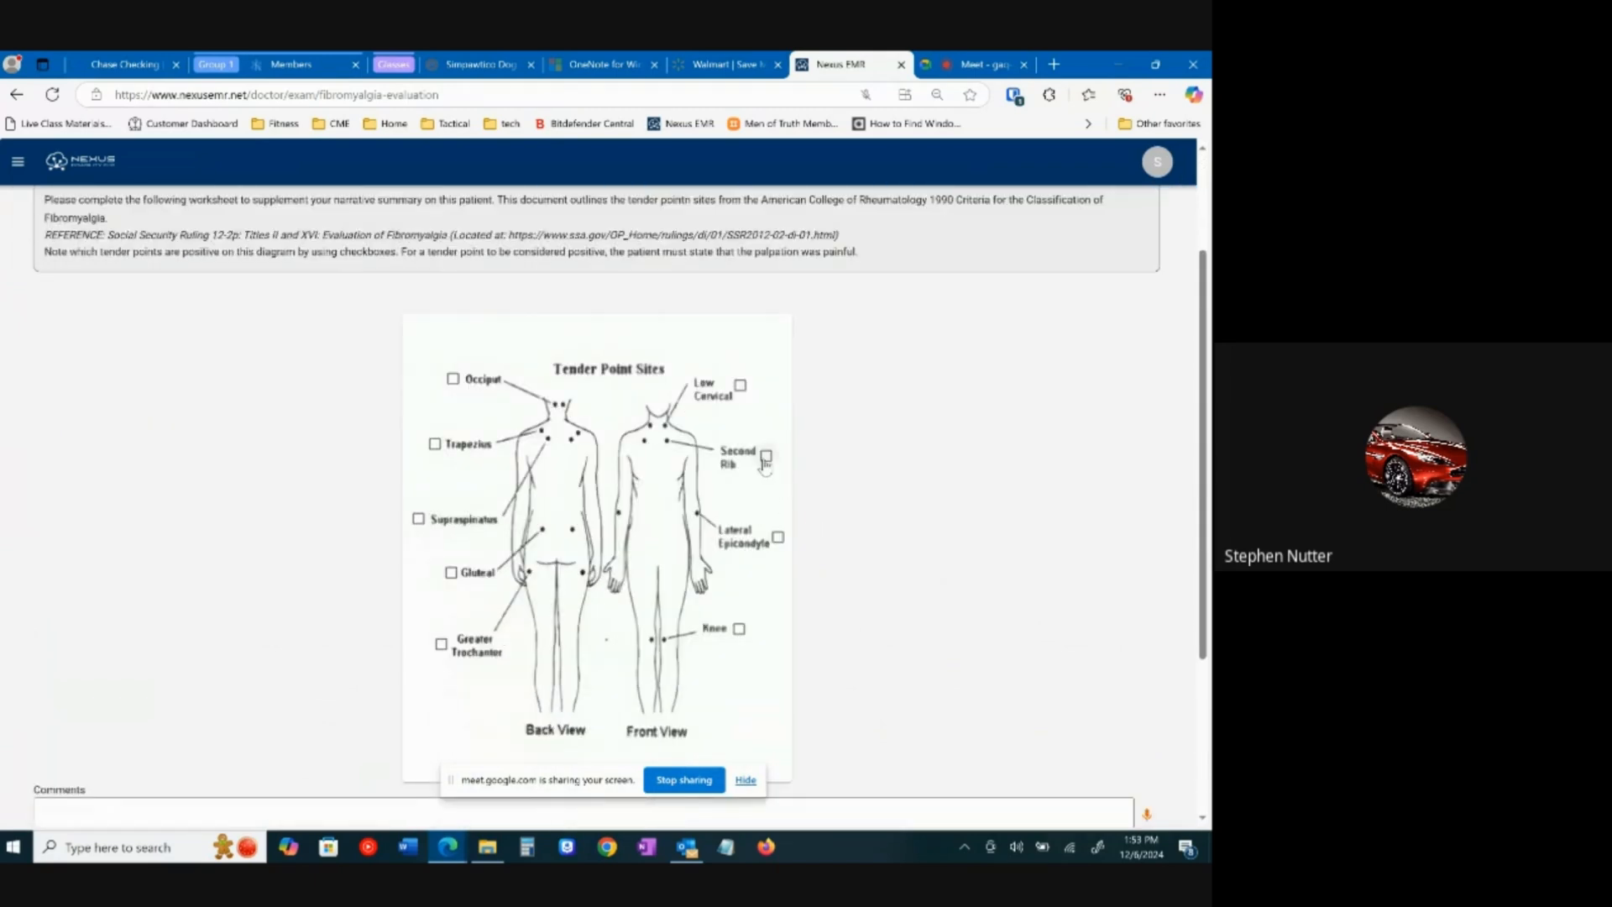
{"action": "left_click", "coordinate": [766, 455]}
{"action": "left_click", "coordinate": [778, 536]}
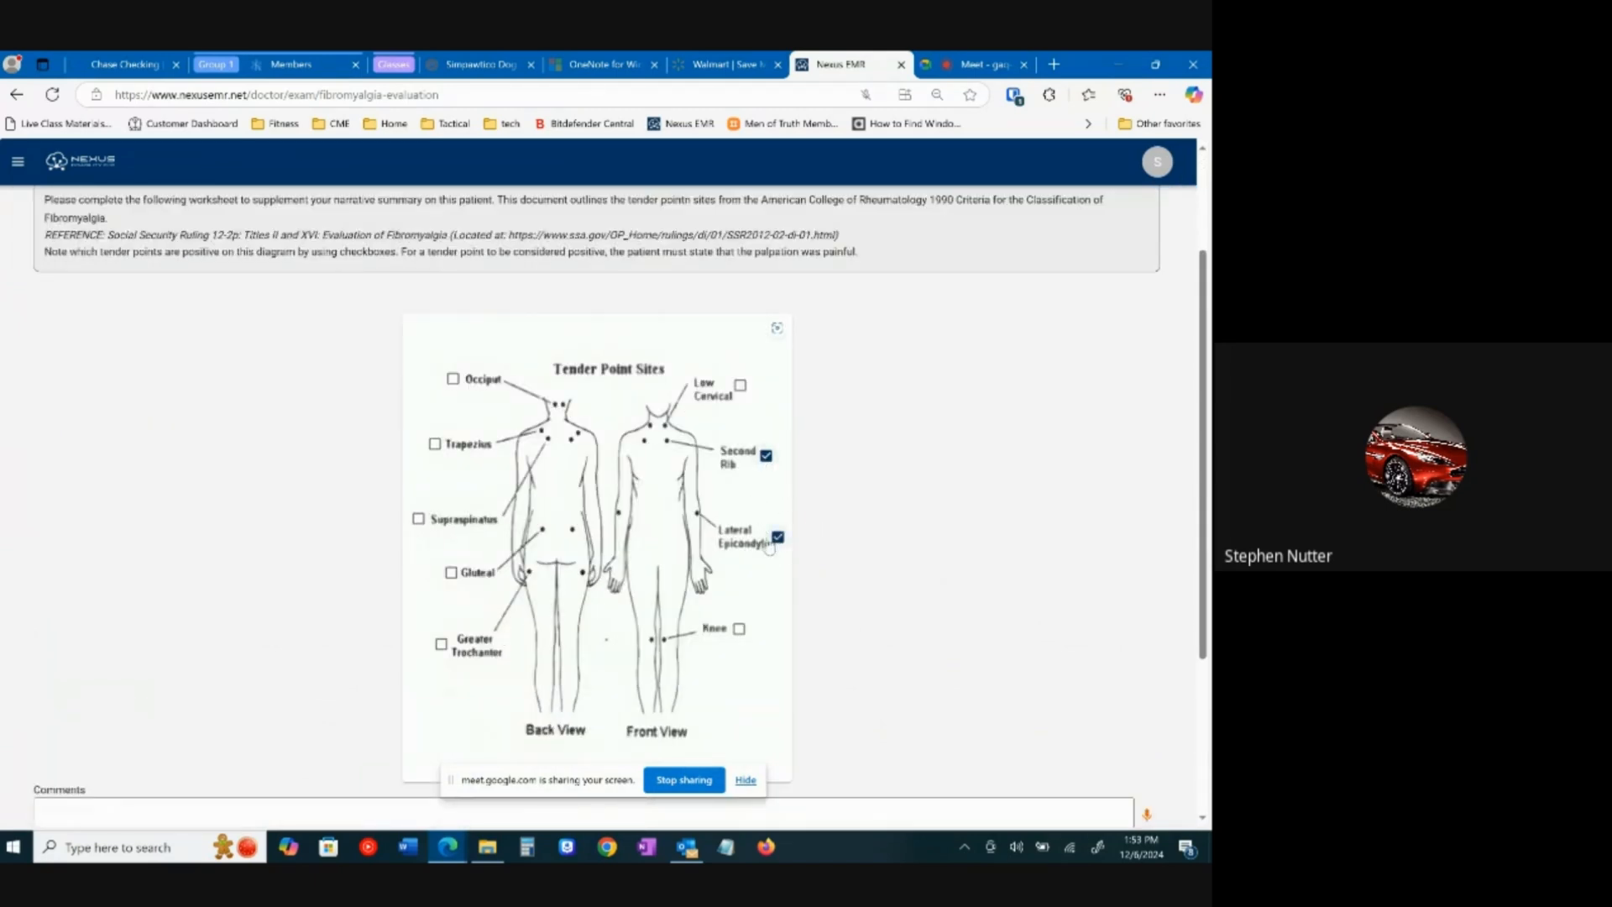
{"action": "left_click", "coordinate": [739, 628]}
{"action": "left_click", "coordinate": [418, 519]}
{"action": "left_click", "coordinate": [434, 444]}
{"action": "scroll", "coordinate": [1070, 560], "scroll_direction": "down", "scroll_amount": 3}
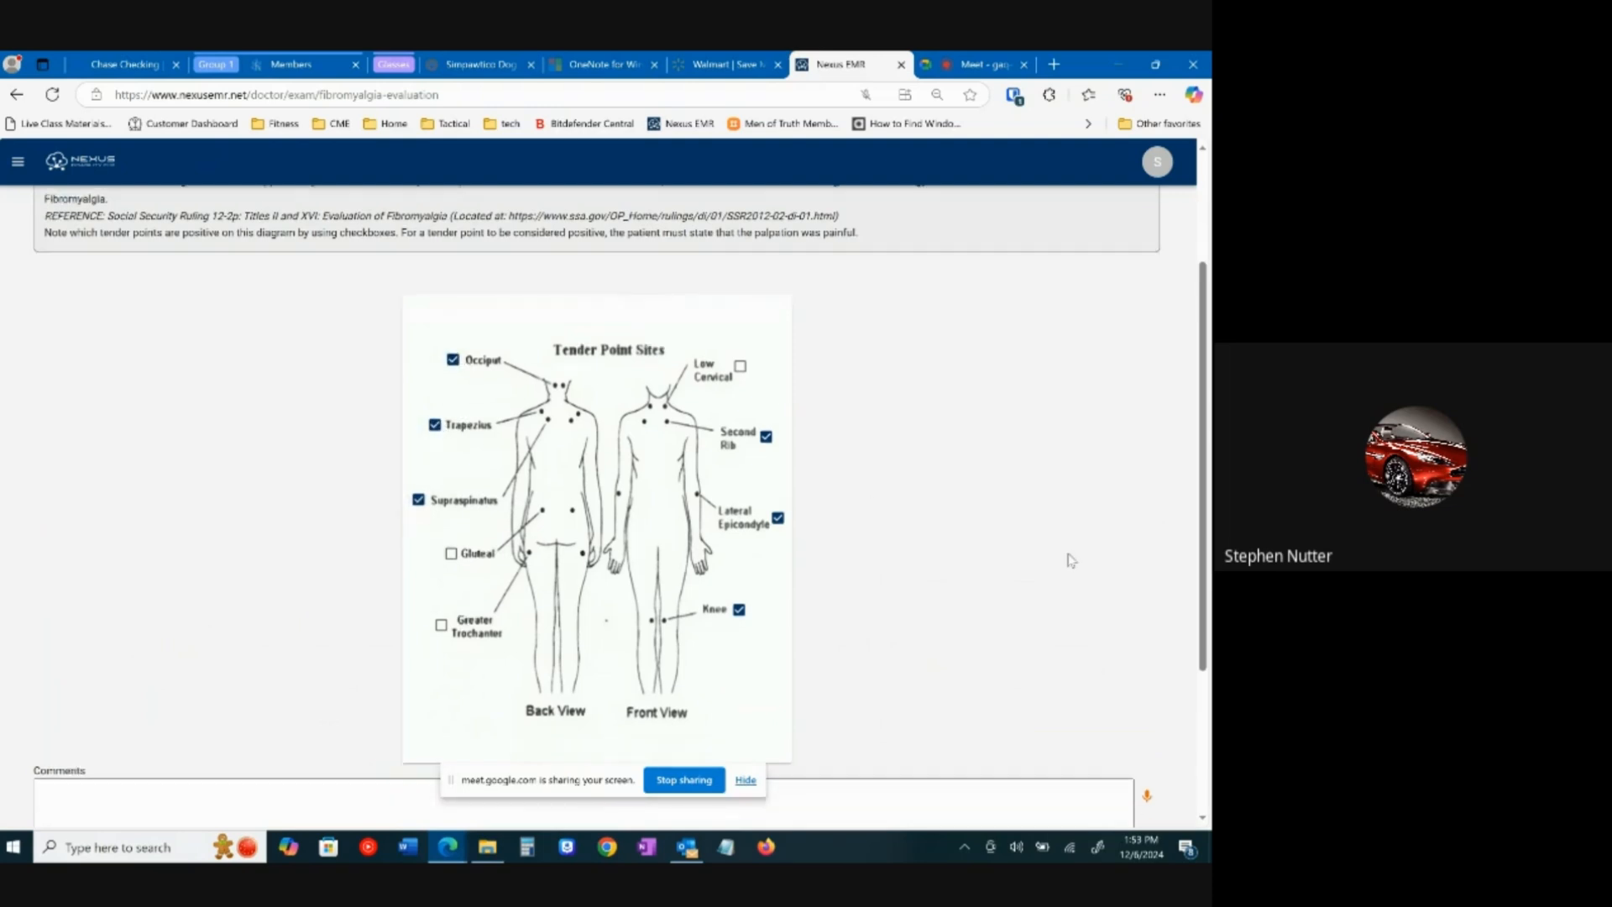
{"action": "scroll", "coordinate": [853, 502], "scroll_direction": "up", "scroll_amount": 2}
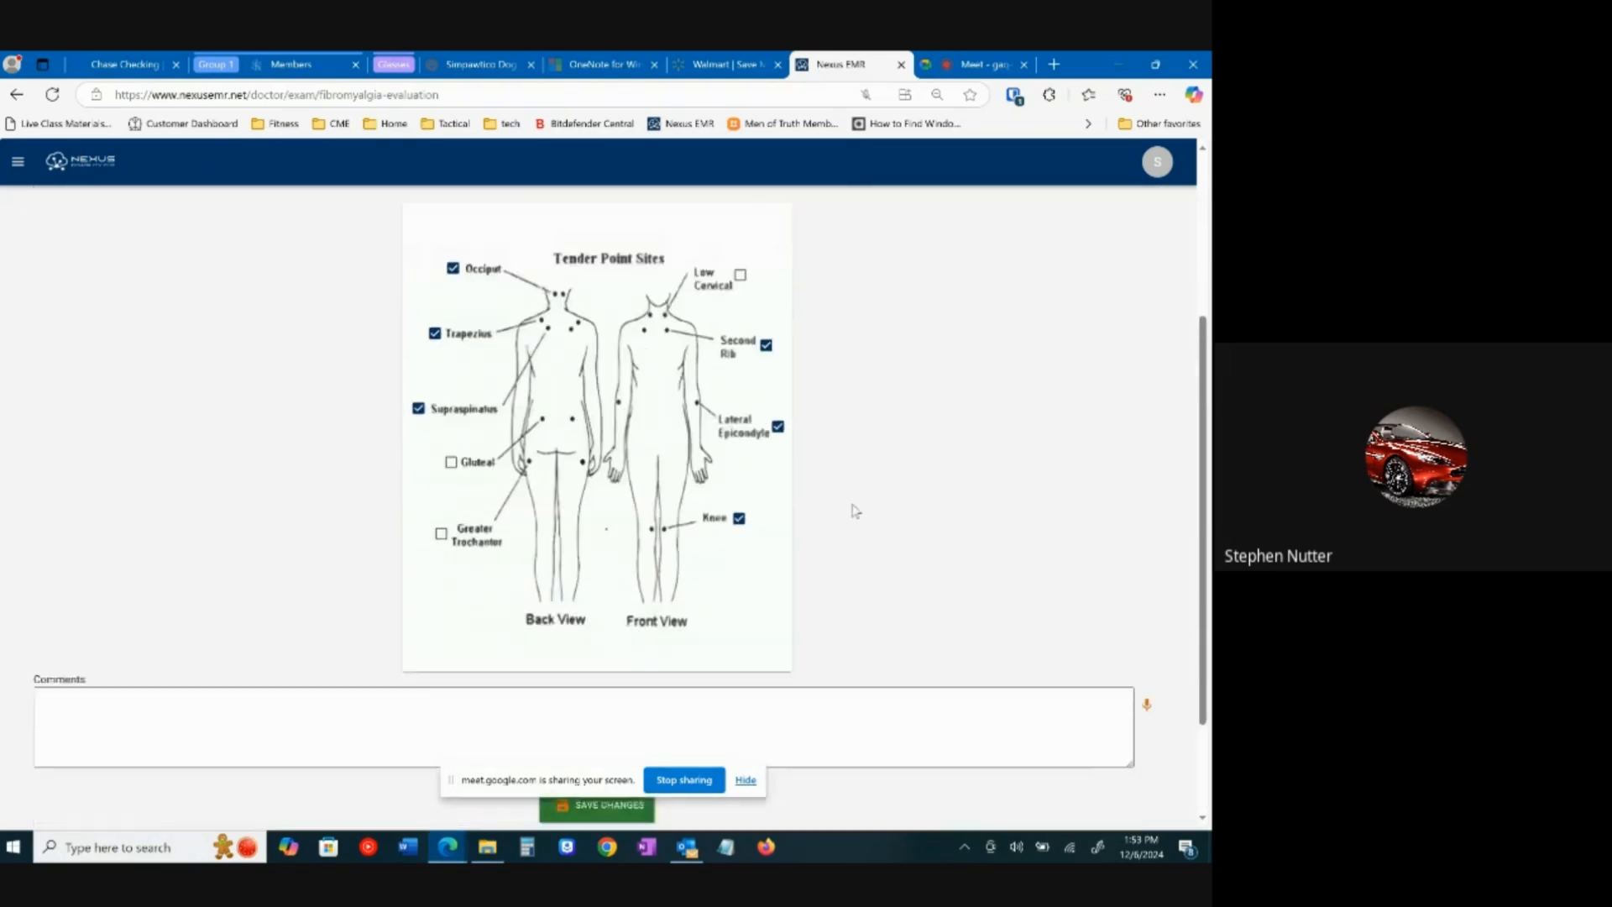
{"action": "scroll", "coordinate": [852, 504], "scroll_direction": "down", "scroll_amount": 2}
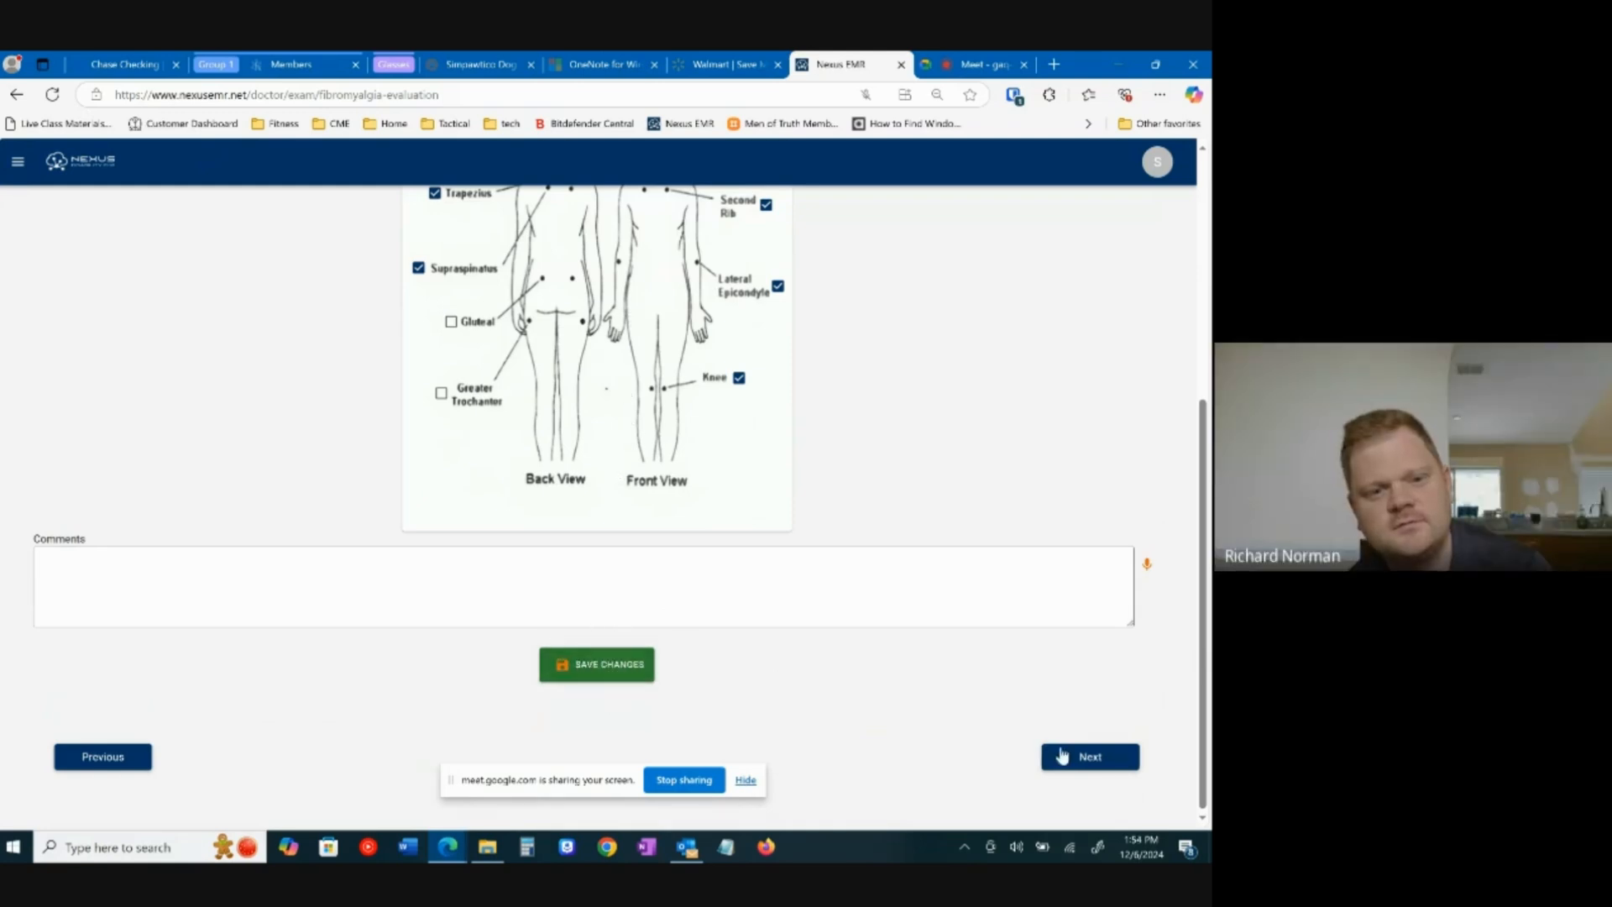
Step: Advance from the tender point worksheet past the Childhood Functional Assessment and Upload Files pages to the Report Editor
{"action": "left_click", "coordinate": [1096, 758]}
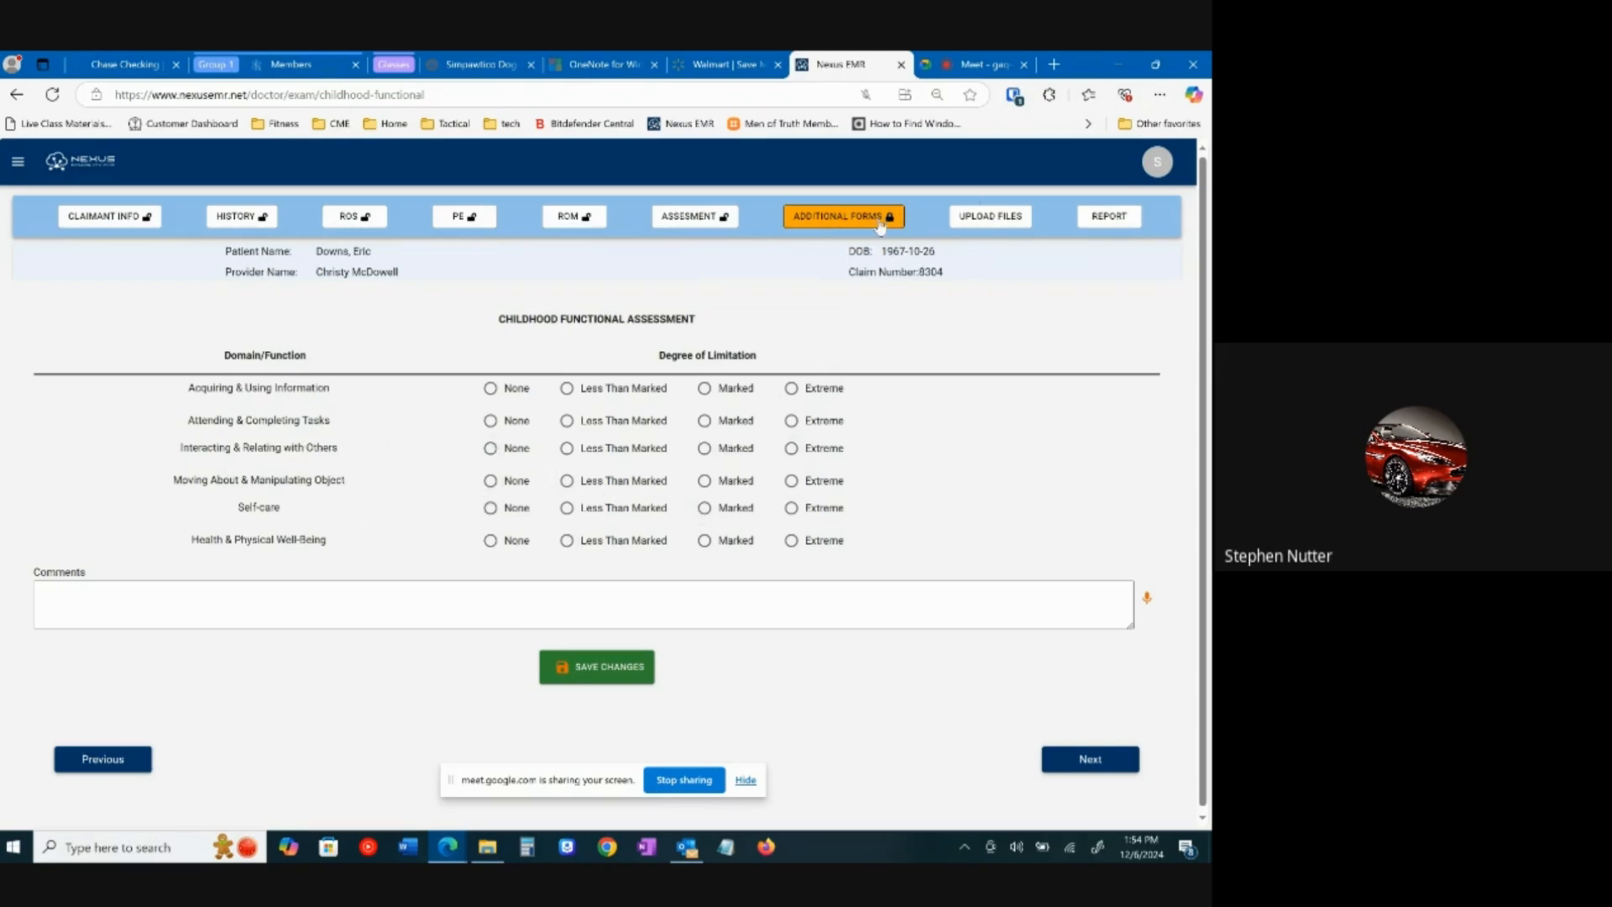
{"action": "left_click", "coordinate": [1090, 760]}
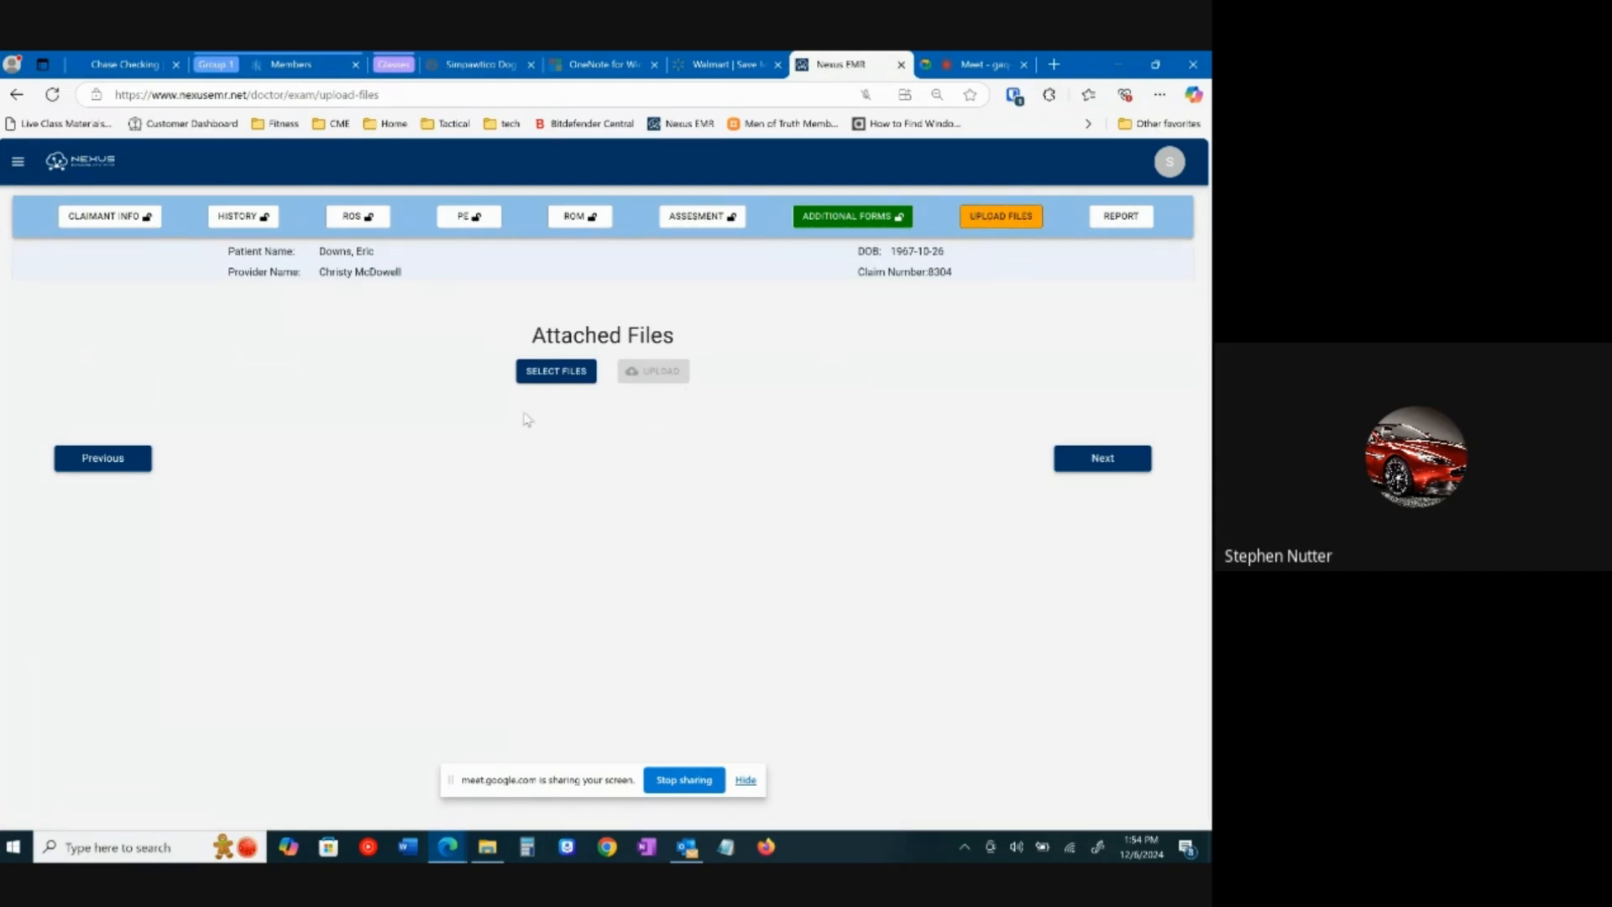
{"action": "left_click", "coordinate": [1091, 457]}
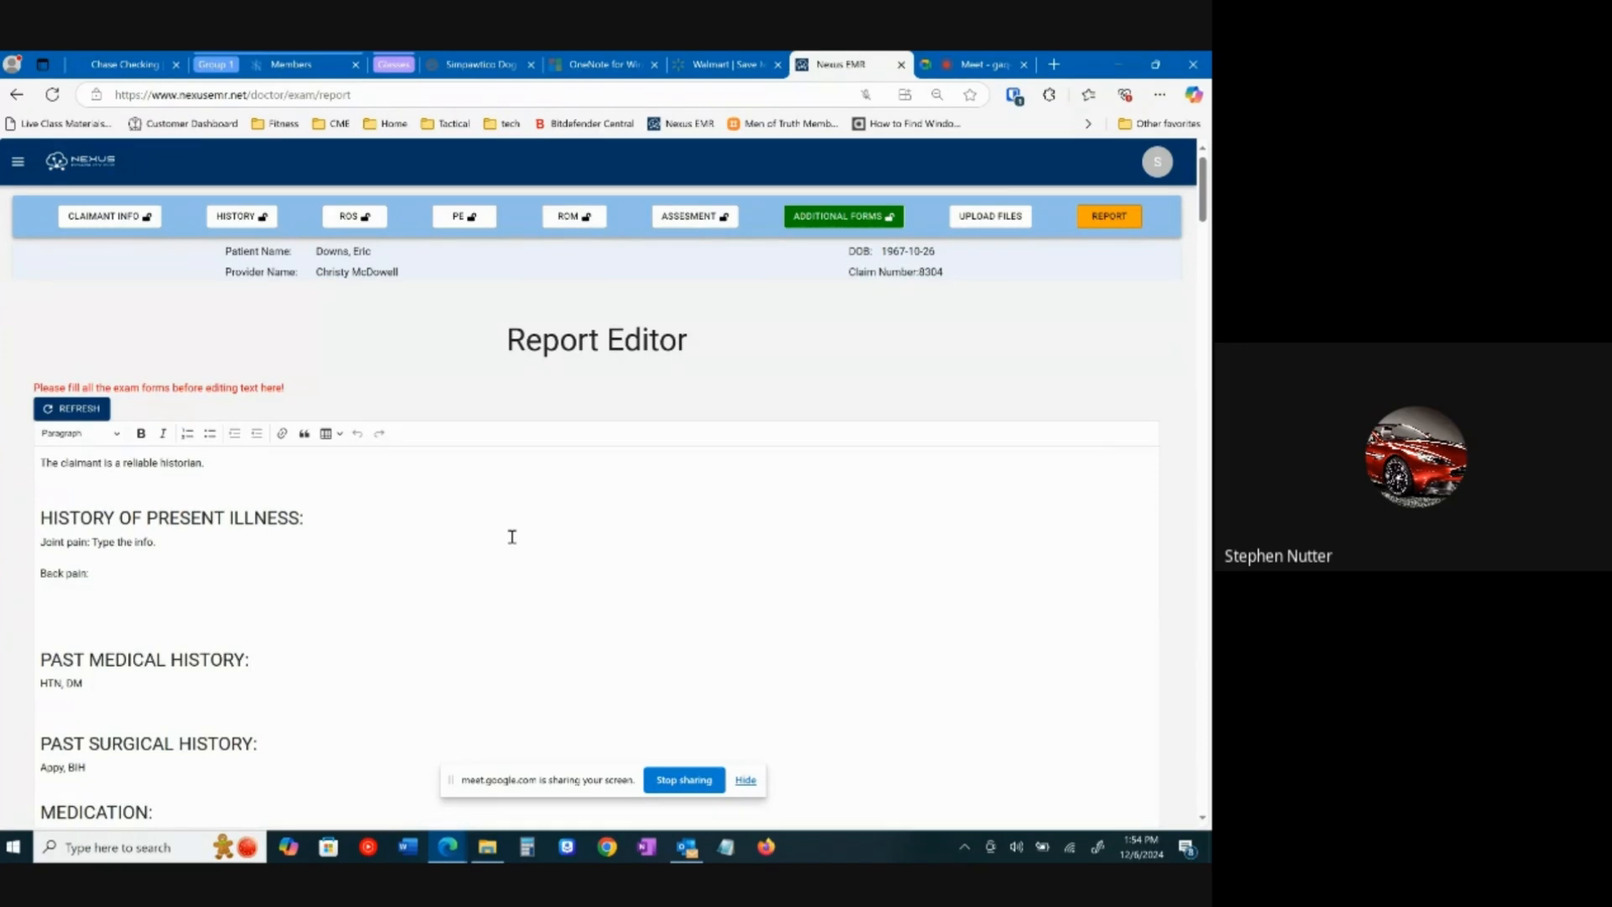
Step: Review the generated report text from history of present illness through vital signs and physical exam to the muscle strength table
{"action": "scroll", "coordinate": [512, 537], "scroll_direction": "down", "scroll_amount": 3}
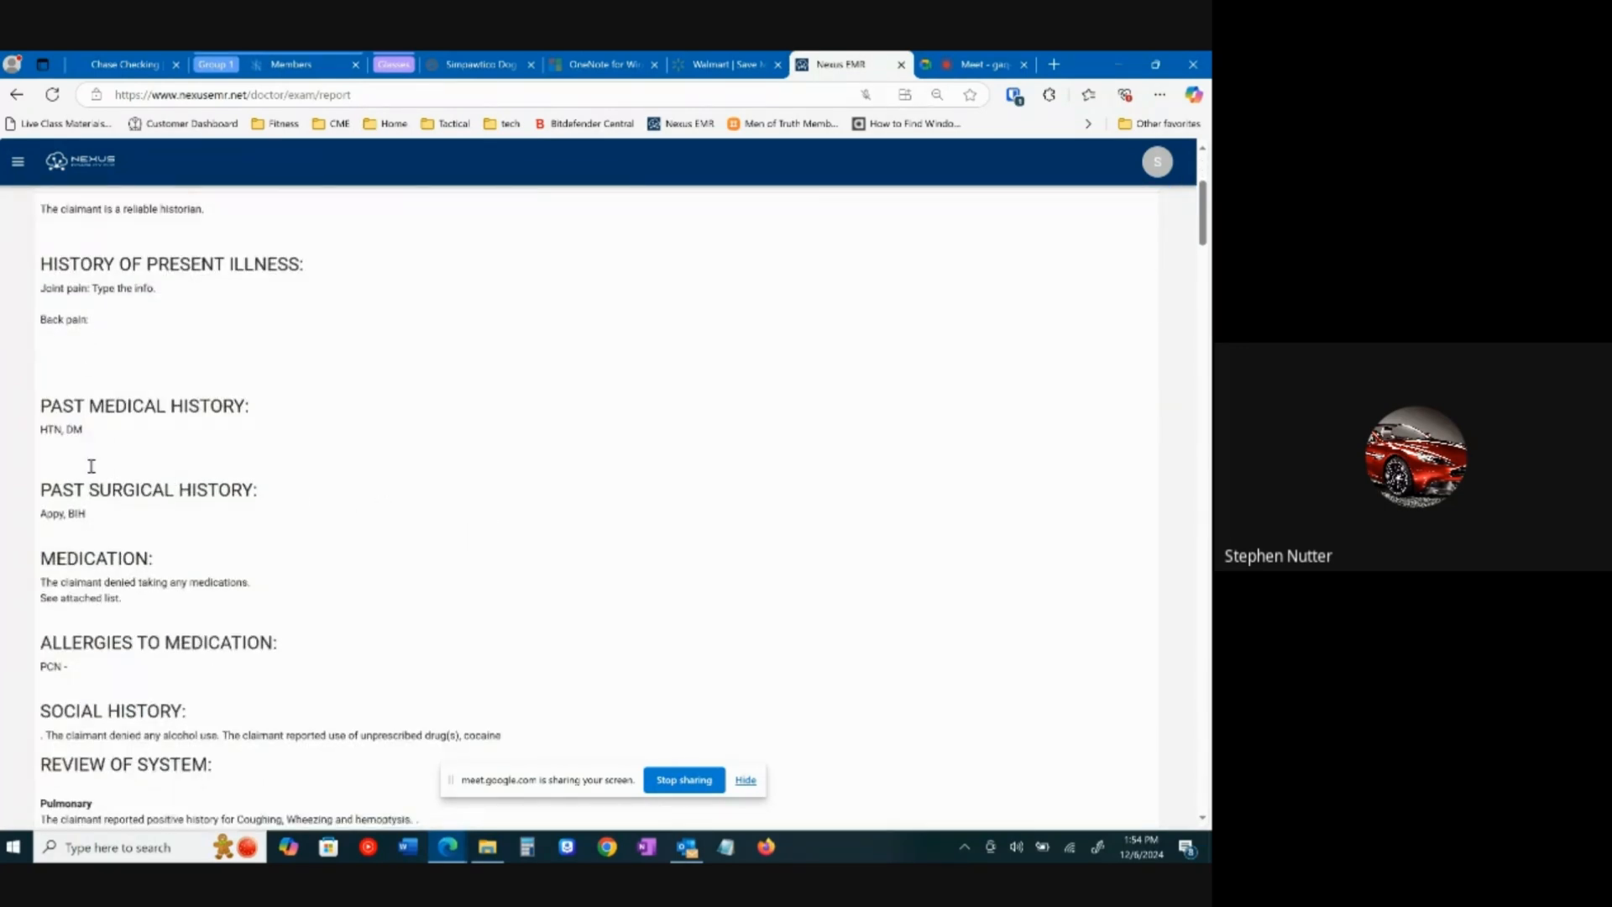
{"action": "left_click_drag", "start_coordinate": [44, 514], "coordinate": [86, 514]}
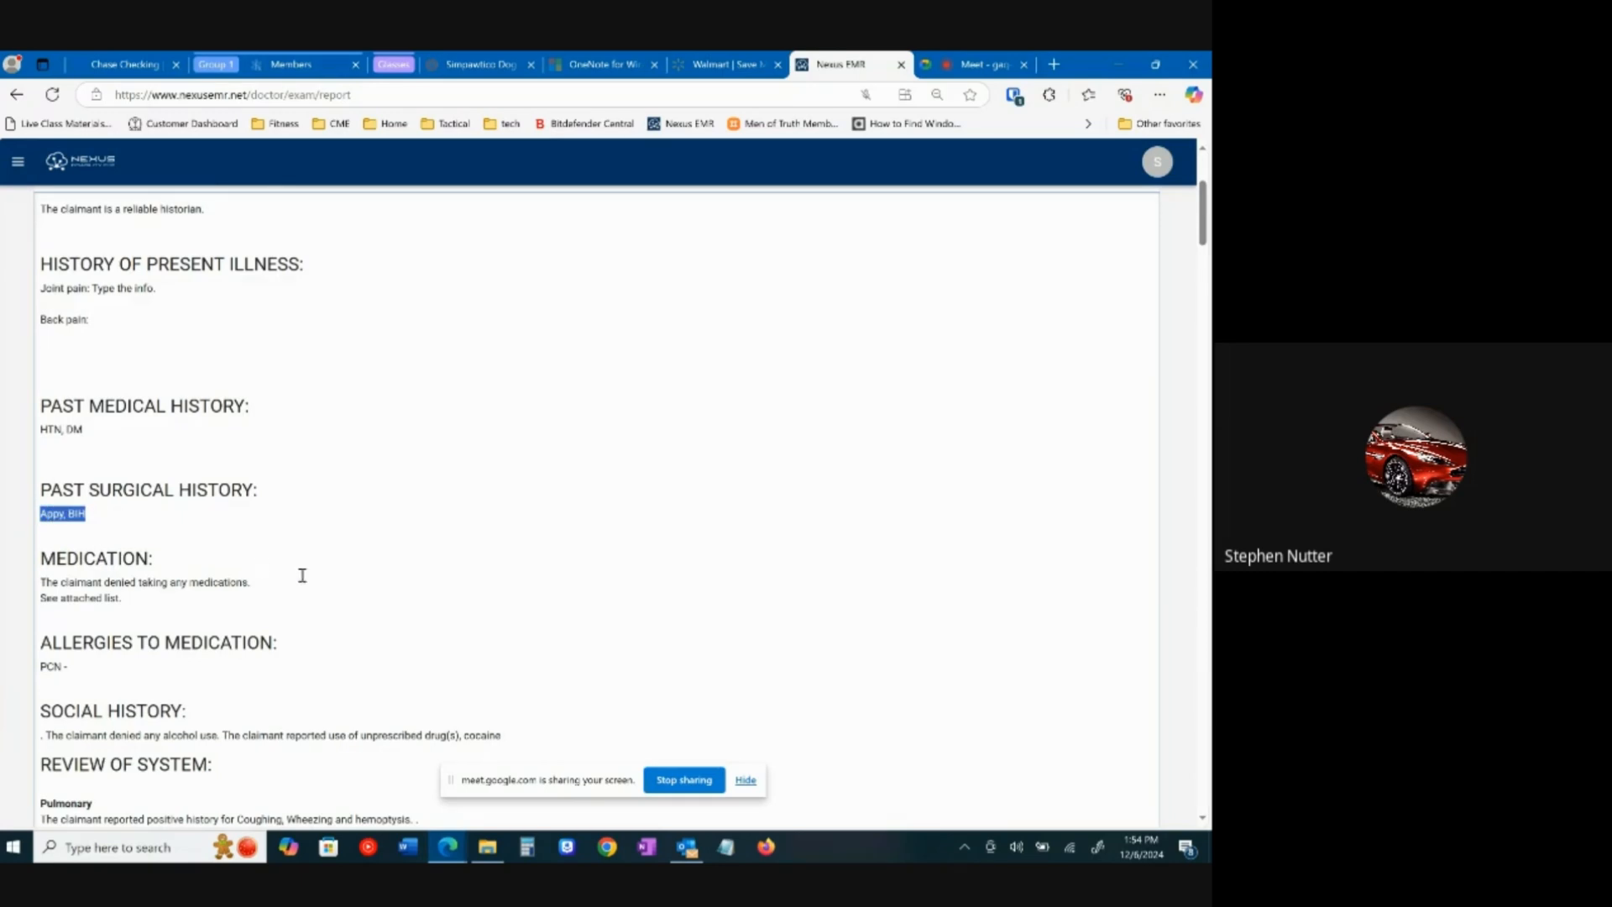
{"action": "scroll", "coordinate": [306, 573], "scroll_direction": "down", "scroll_amount": 2}
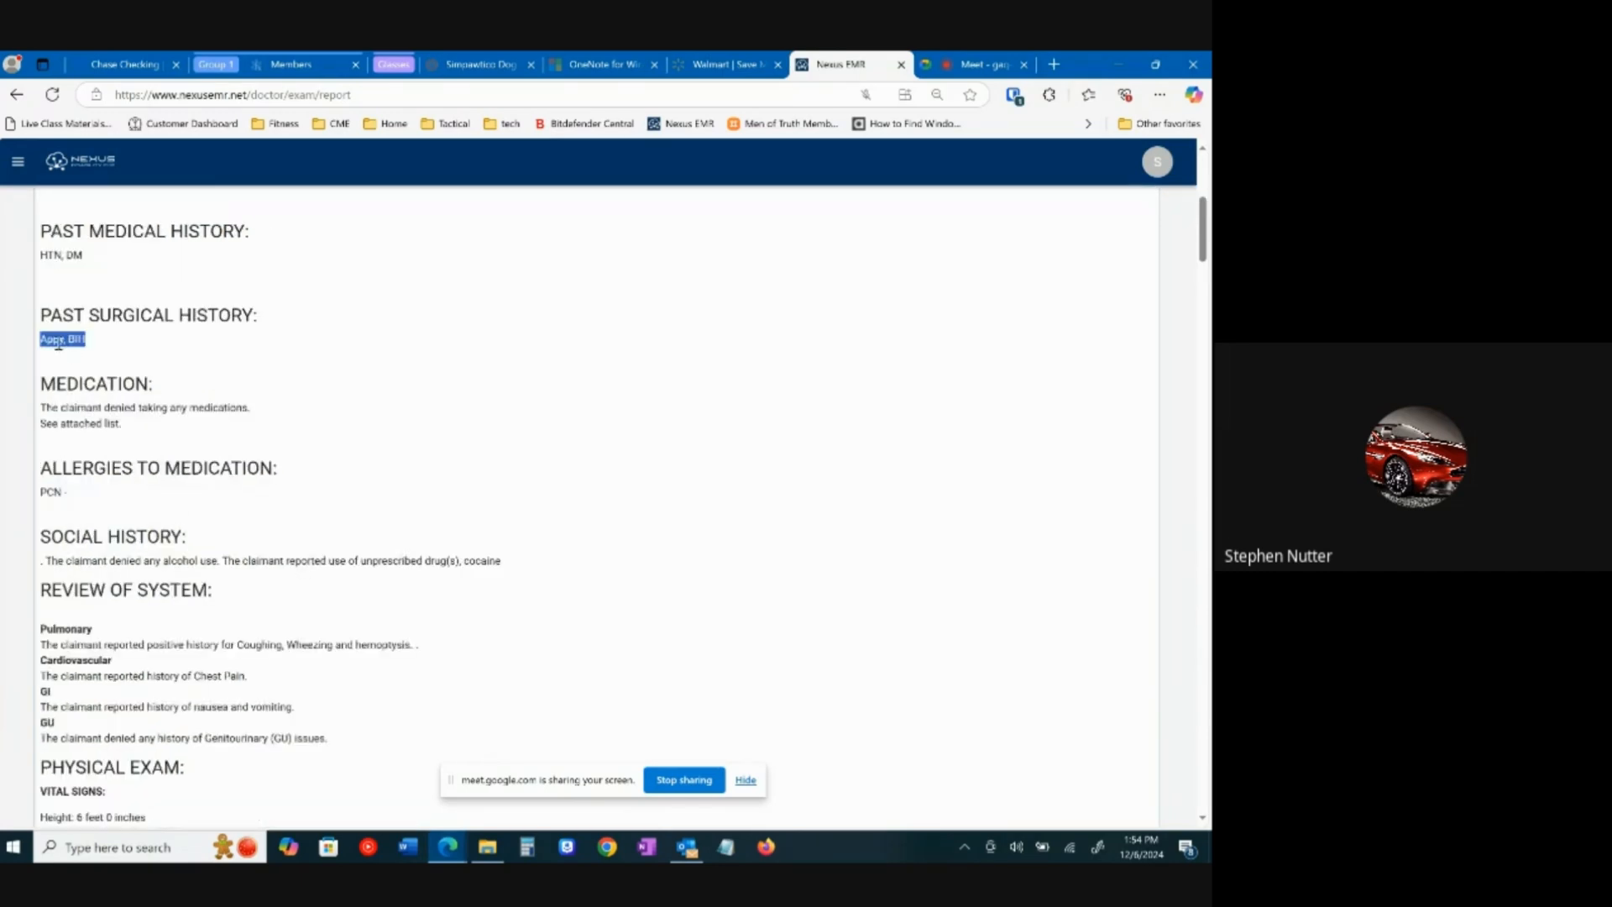
{"action": "left_click", "coordinate": [296, 506]}
{"action": "scroll", "coordinate": [385, 554], "scroll_direction": "down", "scroll_amount": 5}
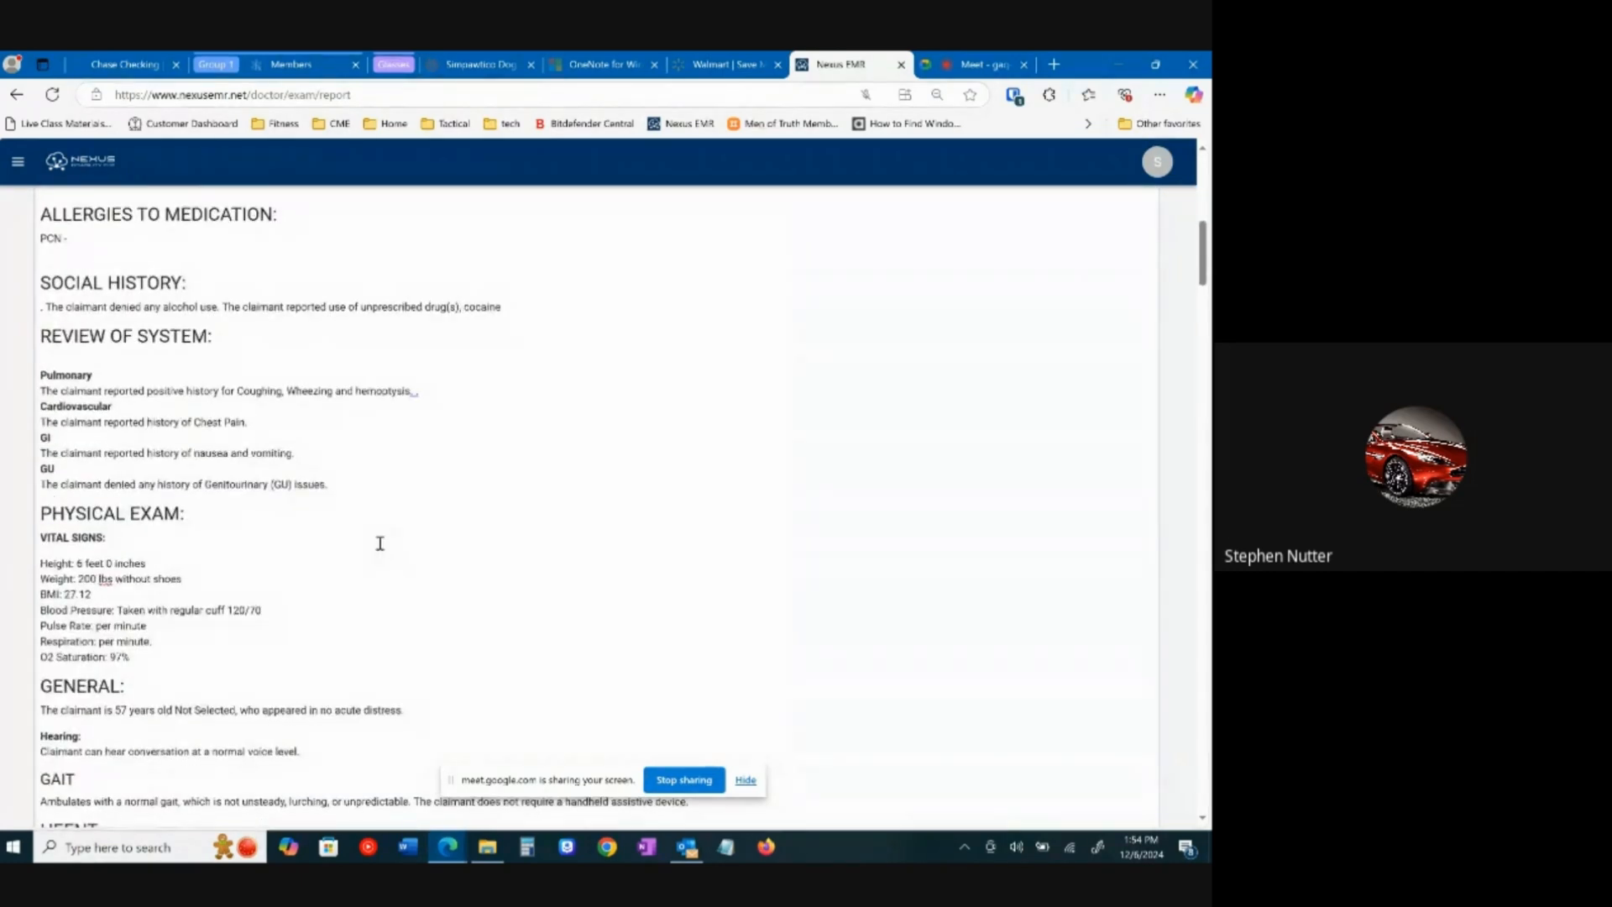
{"action": "left_click_drag", "start_coordinate": [76, 404], "coordinate": [126, 466]}
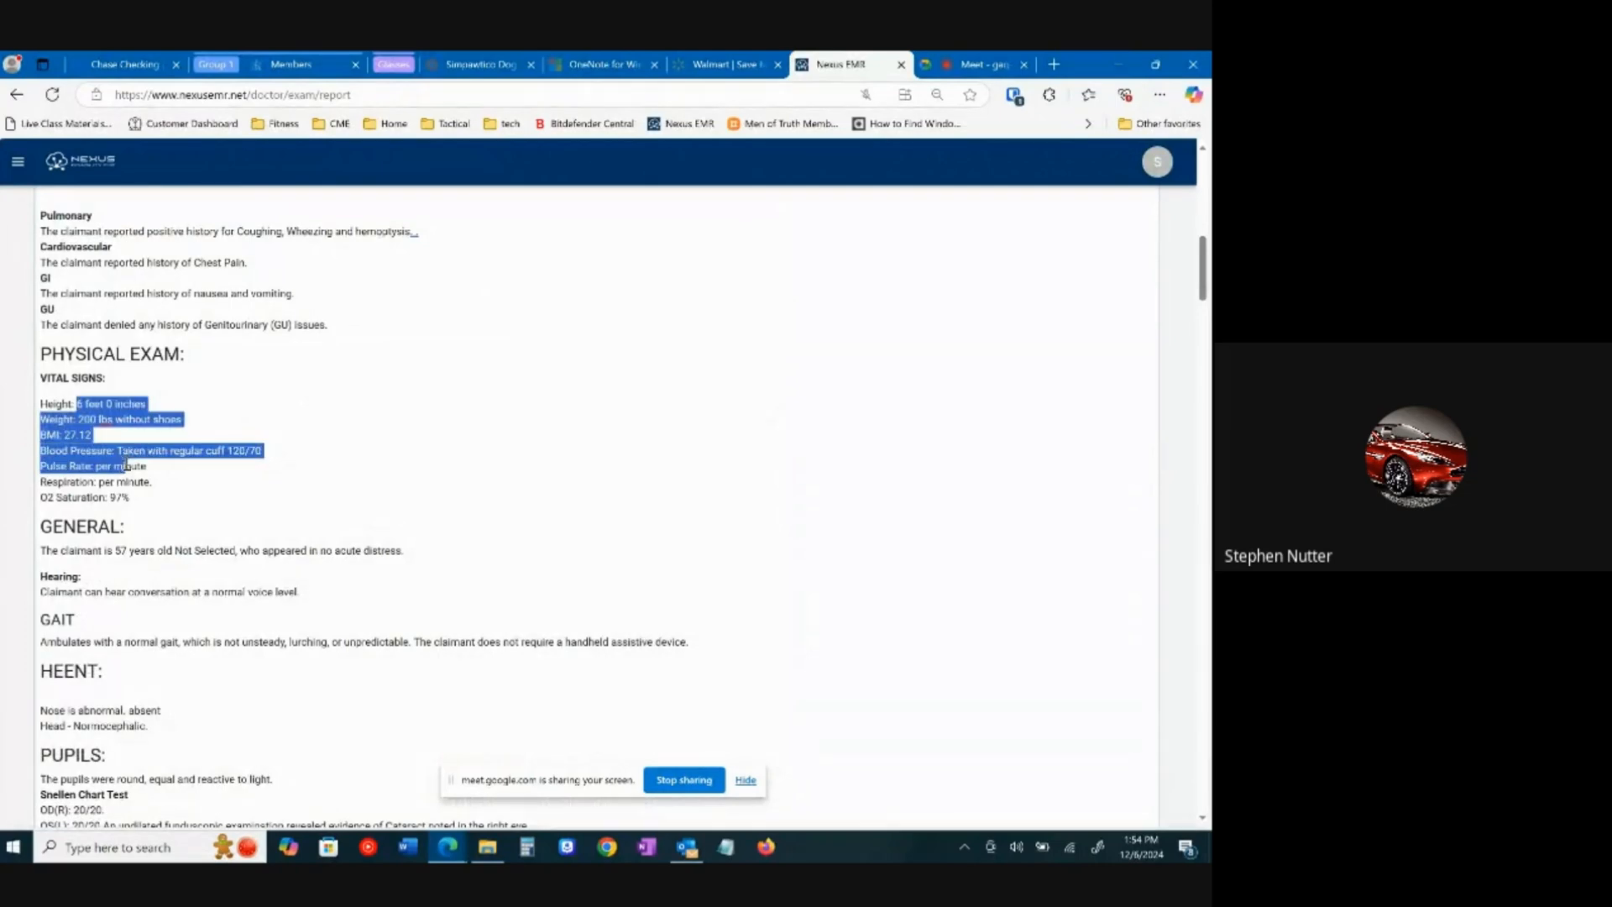
{"action": "scroll", "coordinate": [348, 591], "scroll_direction": "down", "scroll_amount": 3}
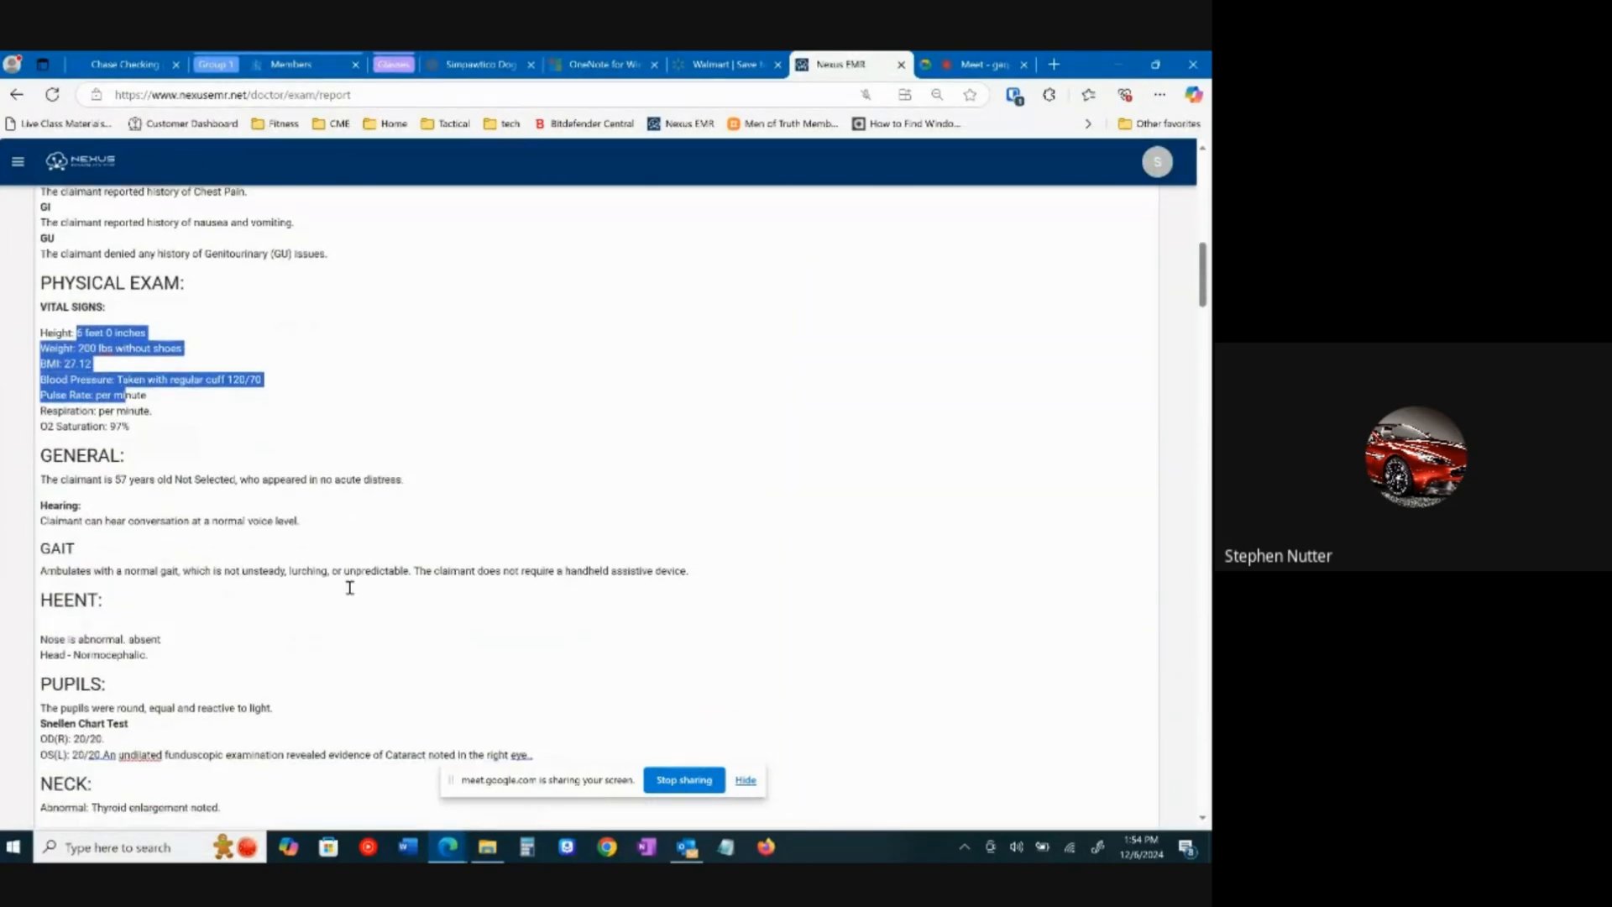
{"action": "scroll", "coordinate": [331, 586], "scroll_direction": "down", "scroll_amount": 7}
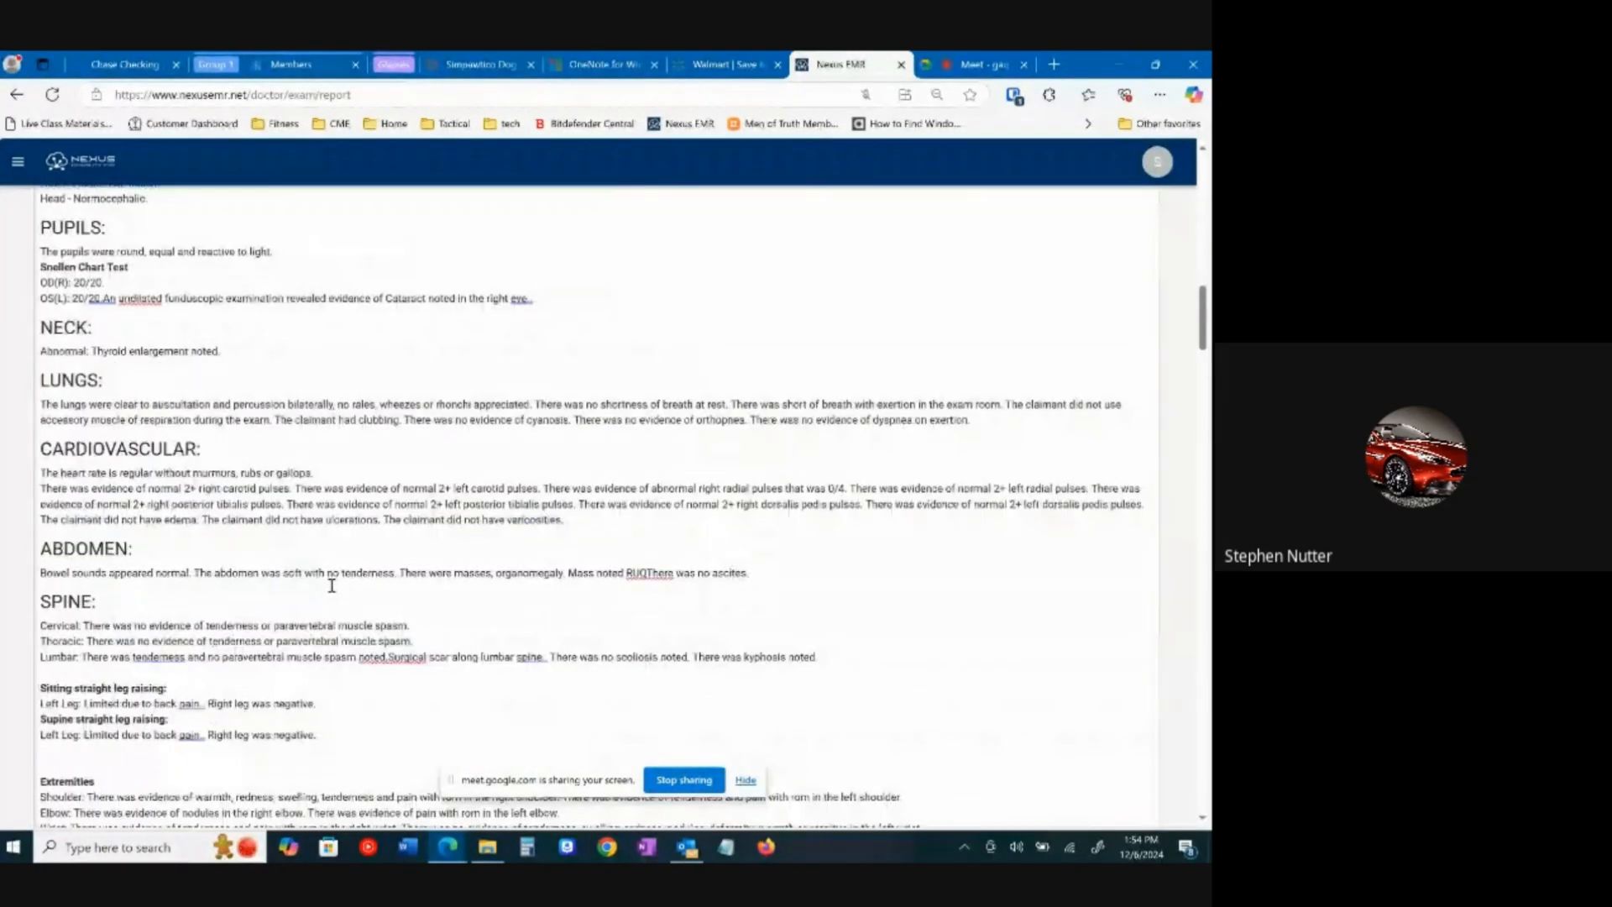
{"action": "scroll", "coordinate": [331, 585], "scroll_direction": "down", "scroll_amount": 8}
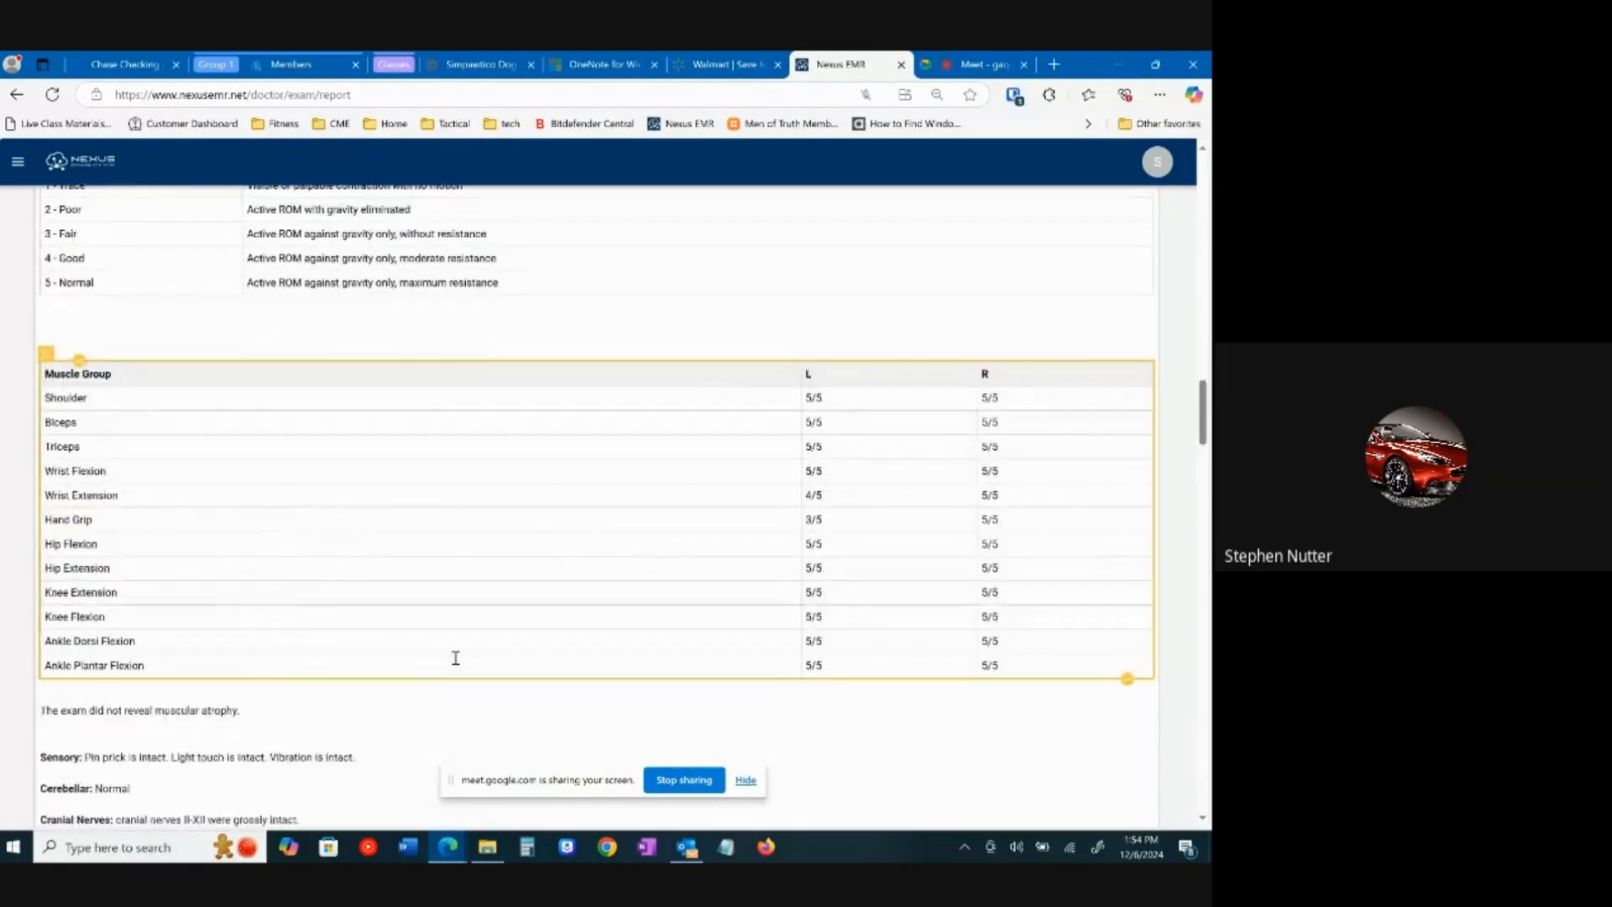
Step: Sign the report at its end and accept saving and exiting
{"action": "scroll", "coordinate": [453, 658], "scroll_direction": "down", "scroll_amount": 10}
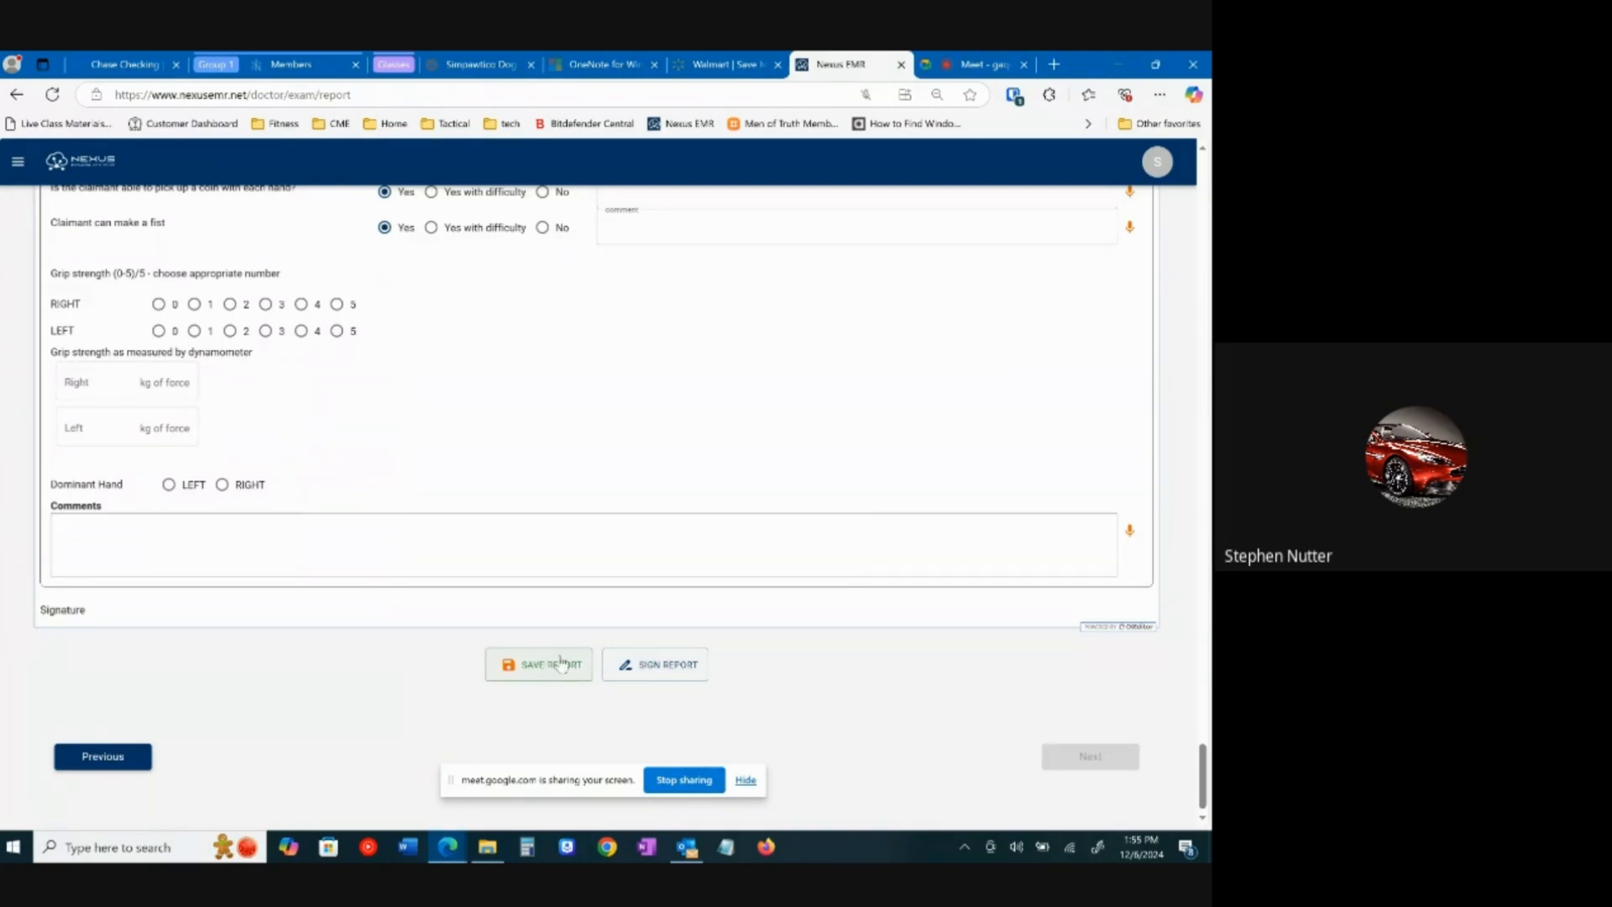
{"action": "left_click", "coordinate": [662, 671]}
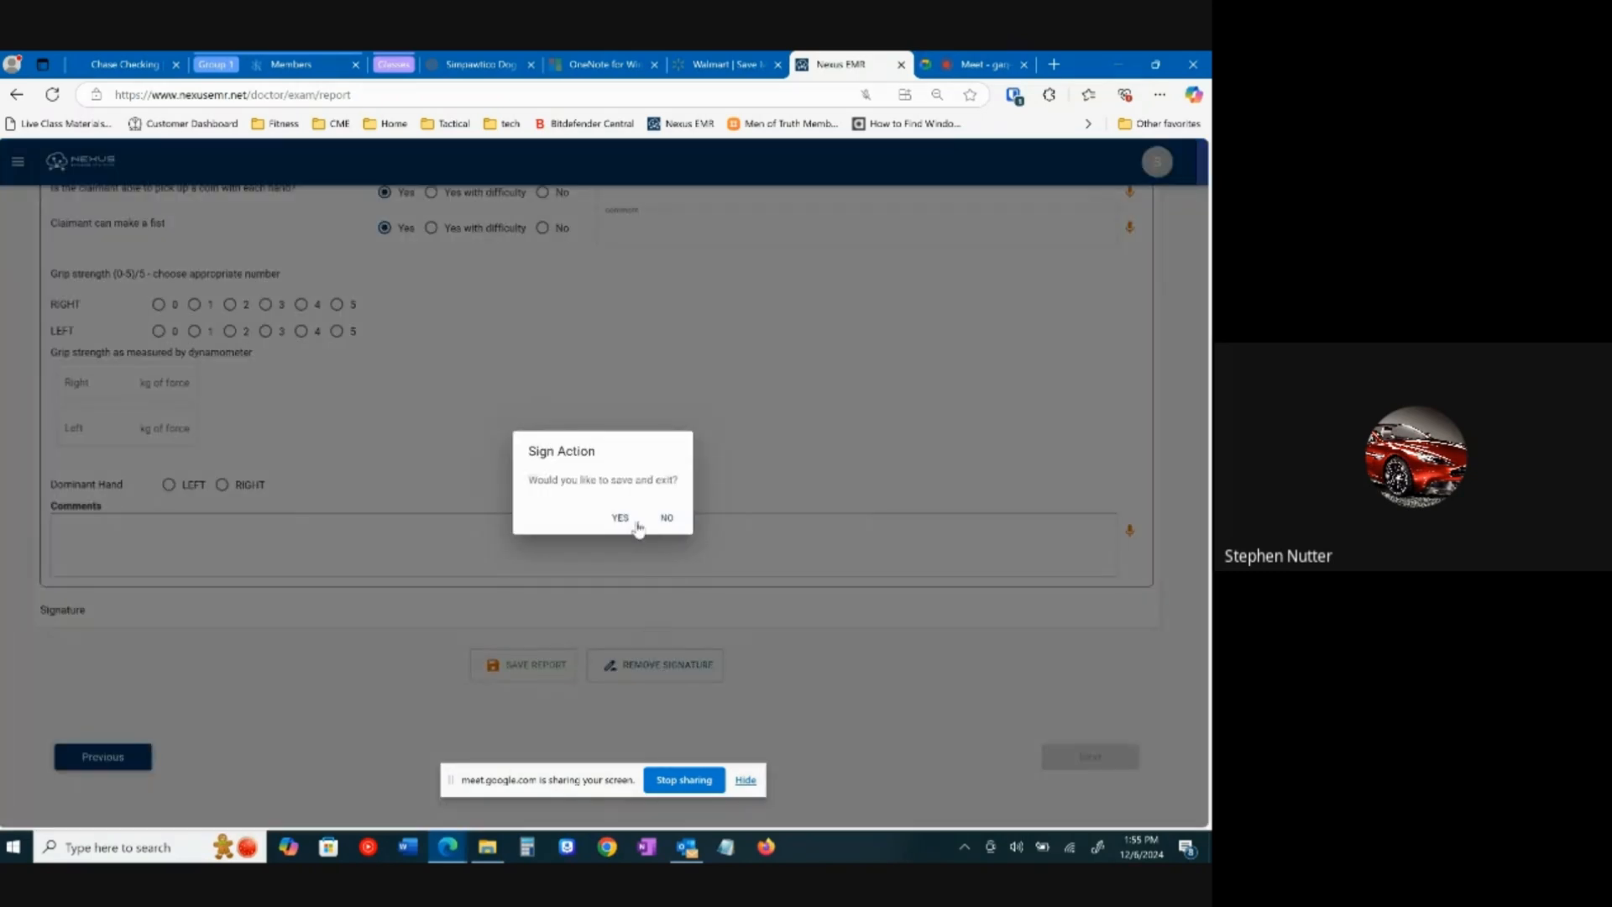
{"action": "left_click", "coordinate": [621, 519]}
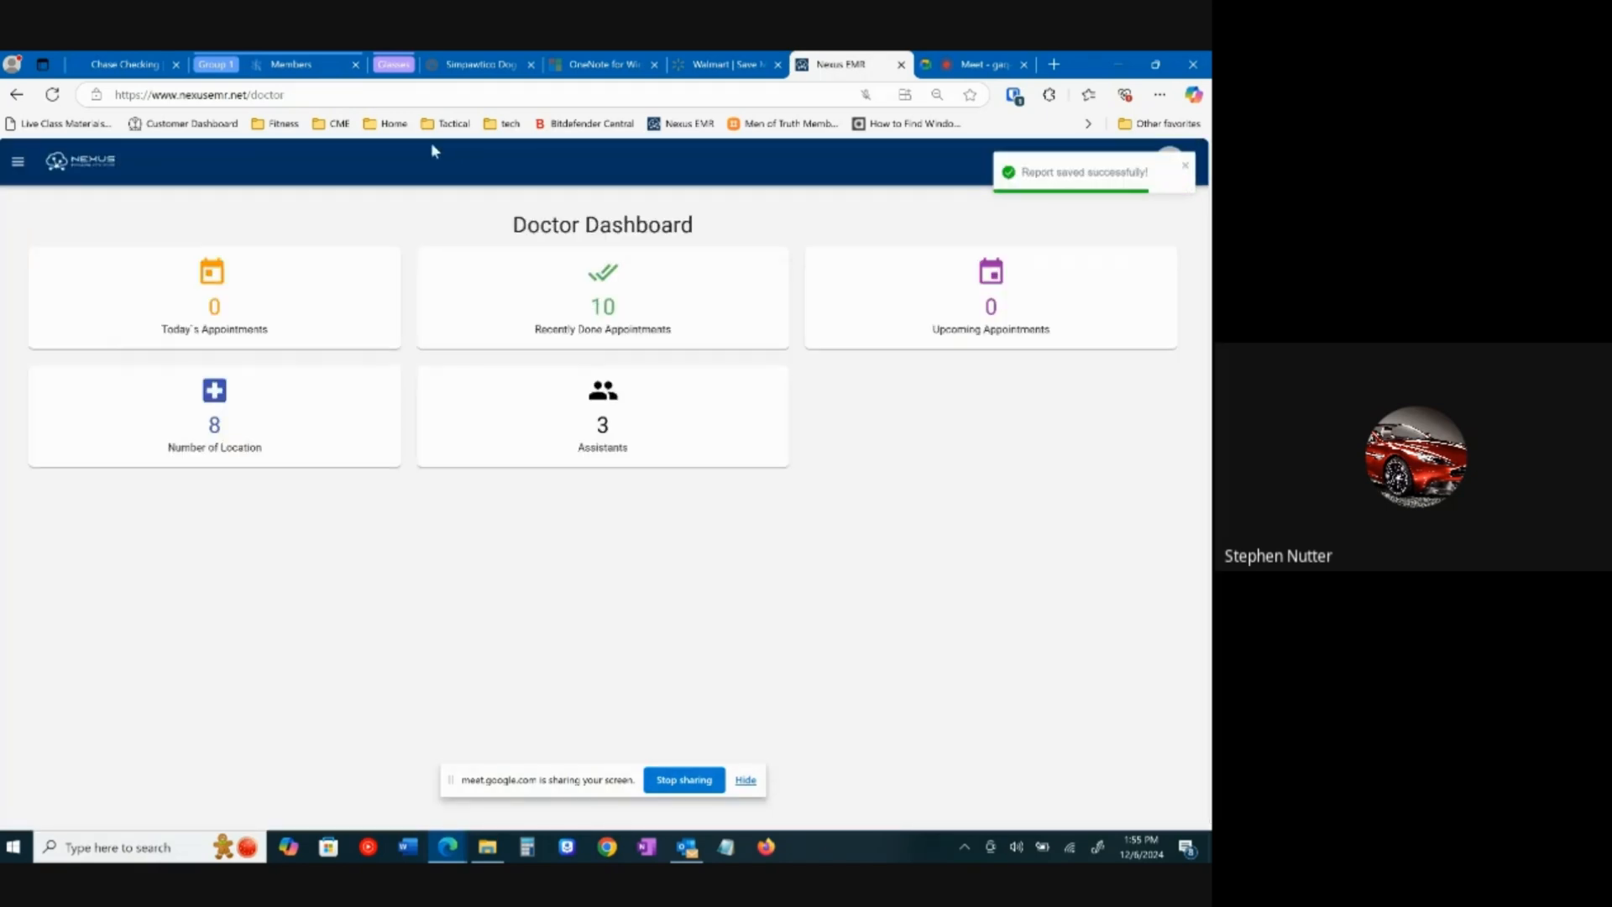
Step: View the claimant's exam report from the completed reports, using the 2024-08-01 appointment at 16:30, and check its patient information
{"action": "left_click", "coordinate": [18, 161]}
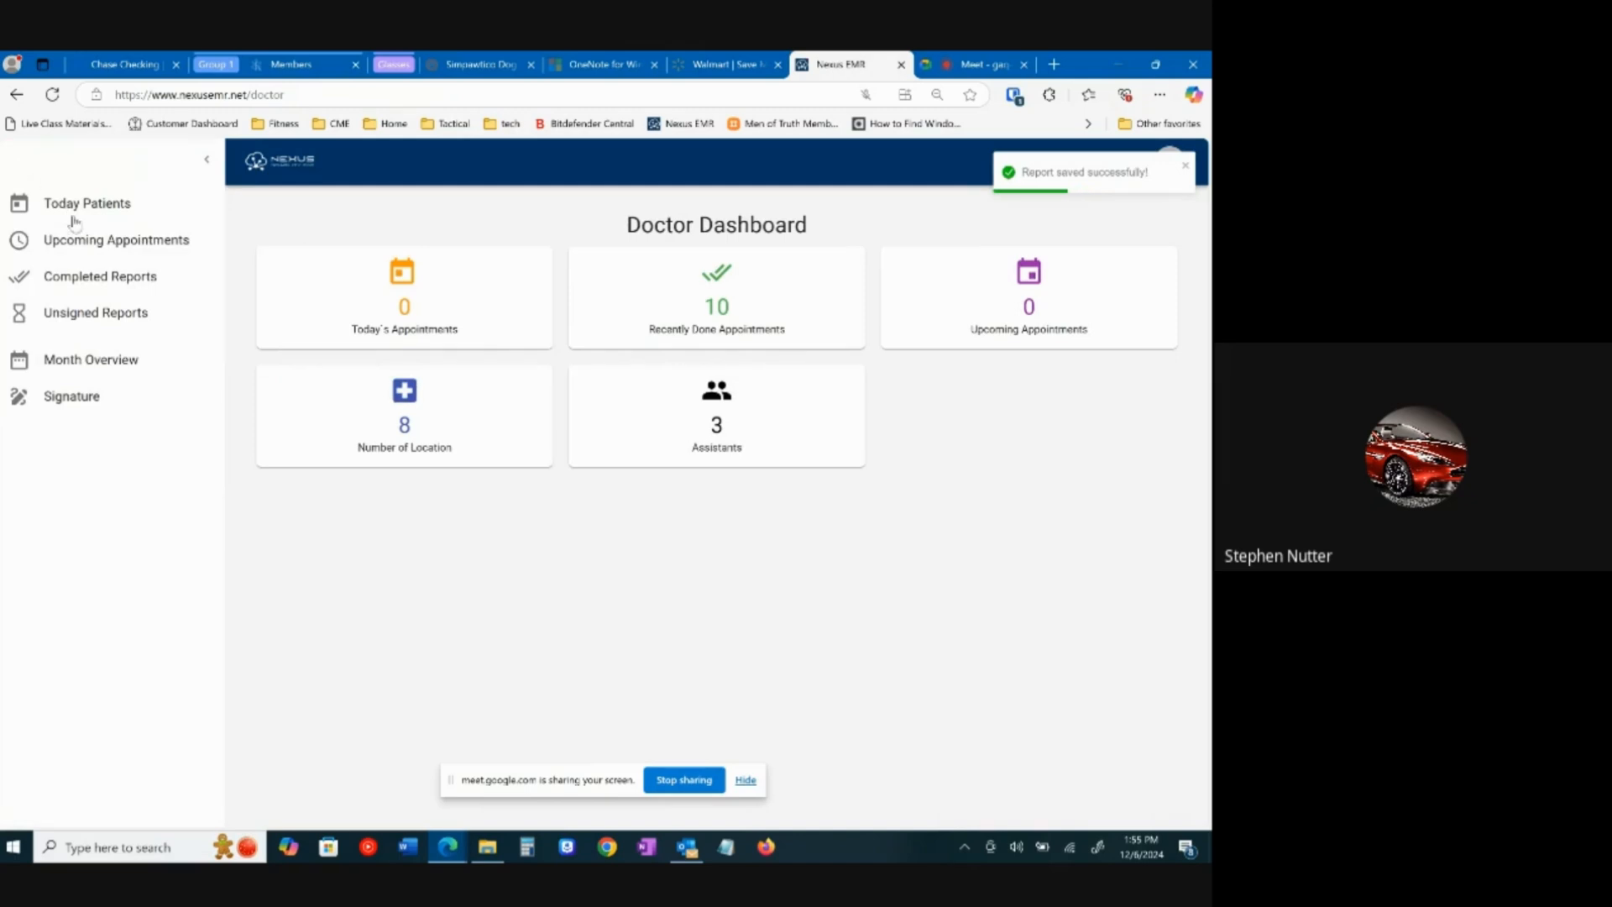
{"action": "left_click", "coordinate": [94, 274]}
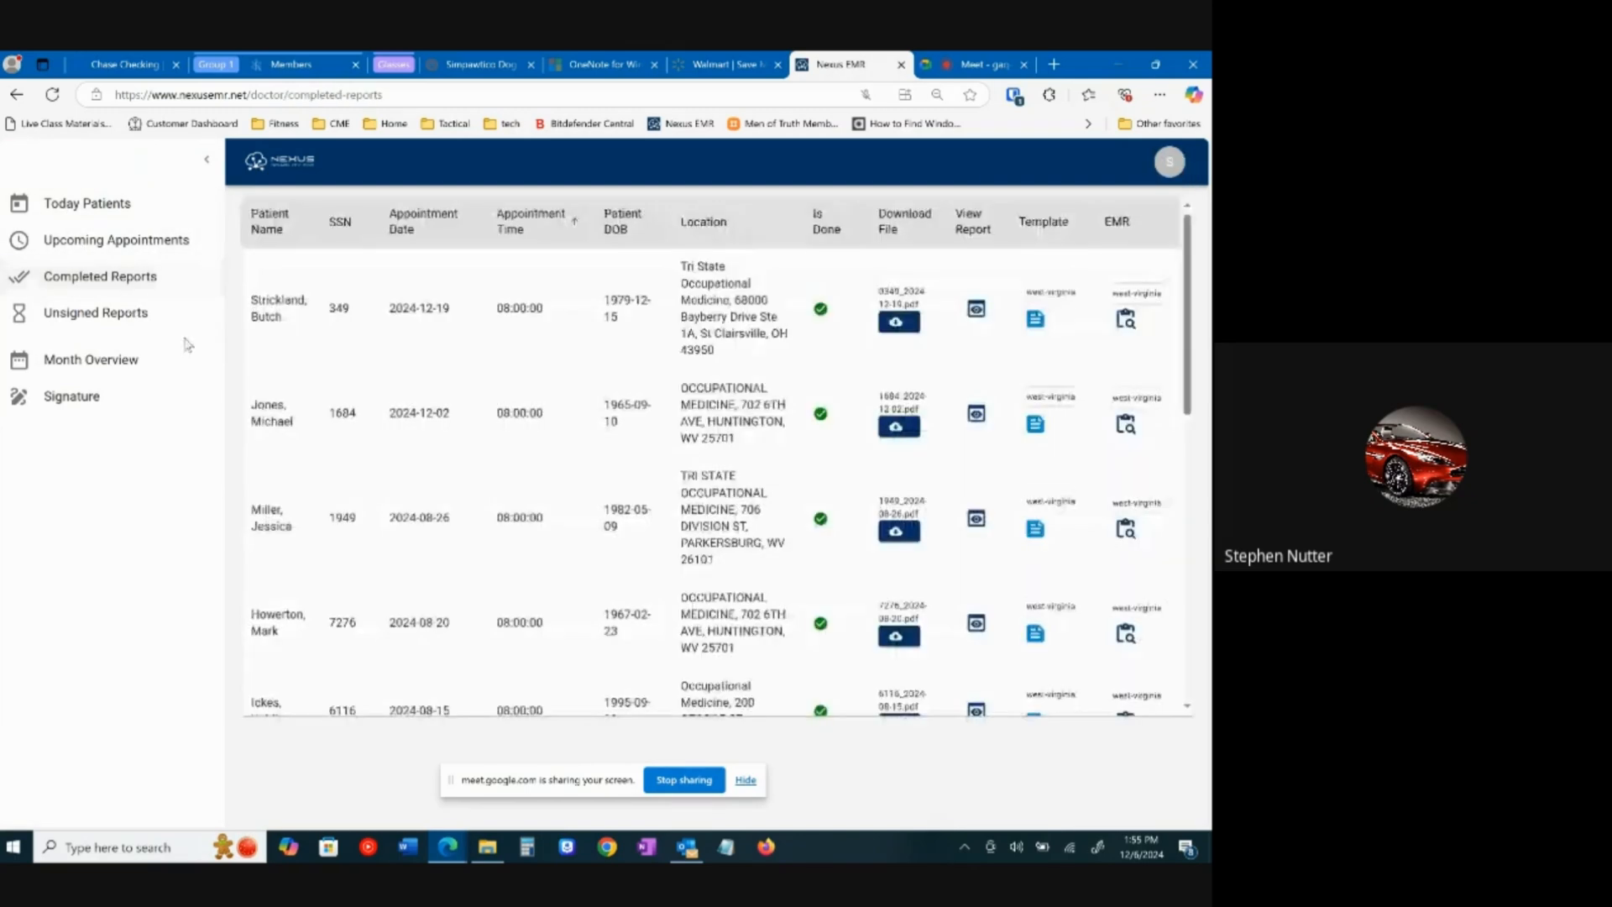
{"action": "left_click", "coordinate": [206, 159]}
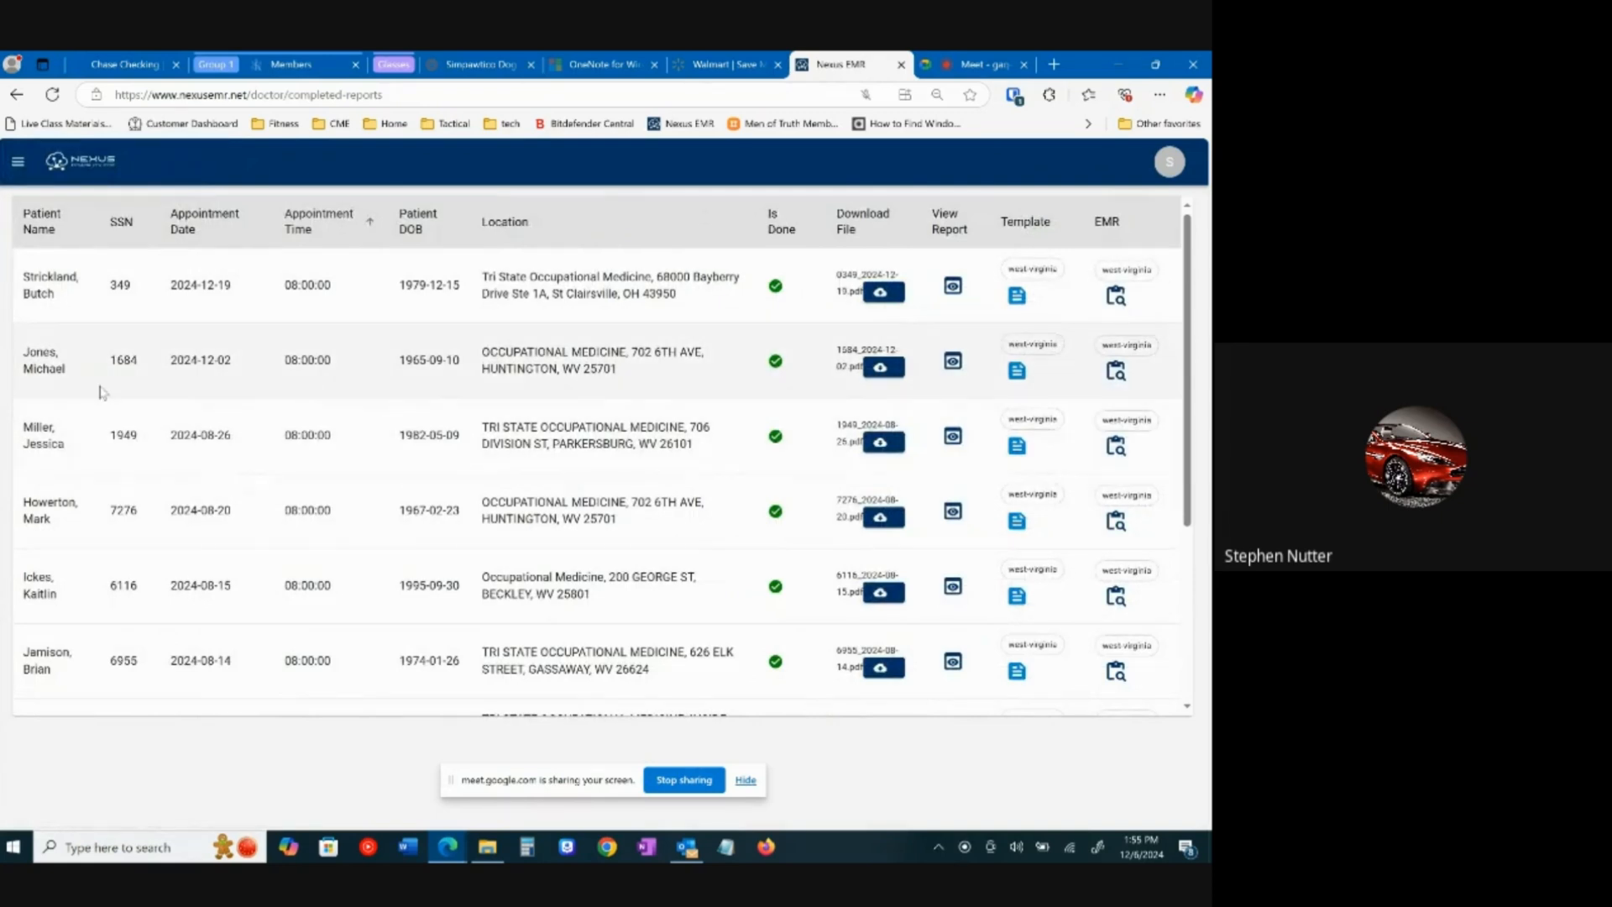
{"action": "scroll", "coordinate": [105, 398], "scroll_direction": "down", "scroll_amount": 4}
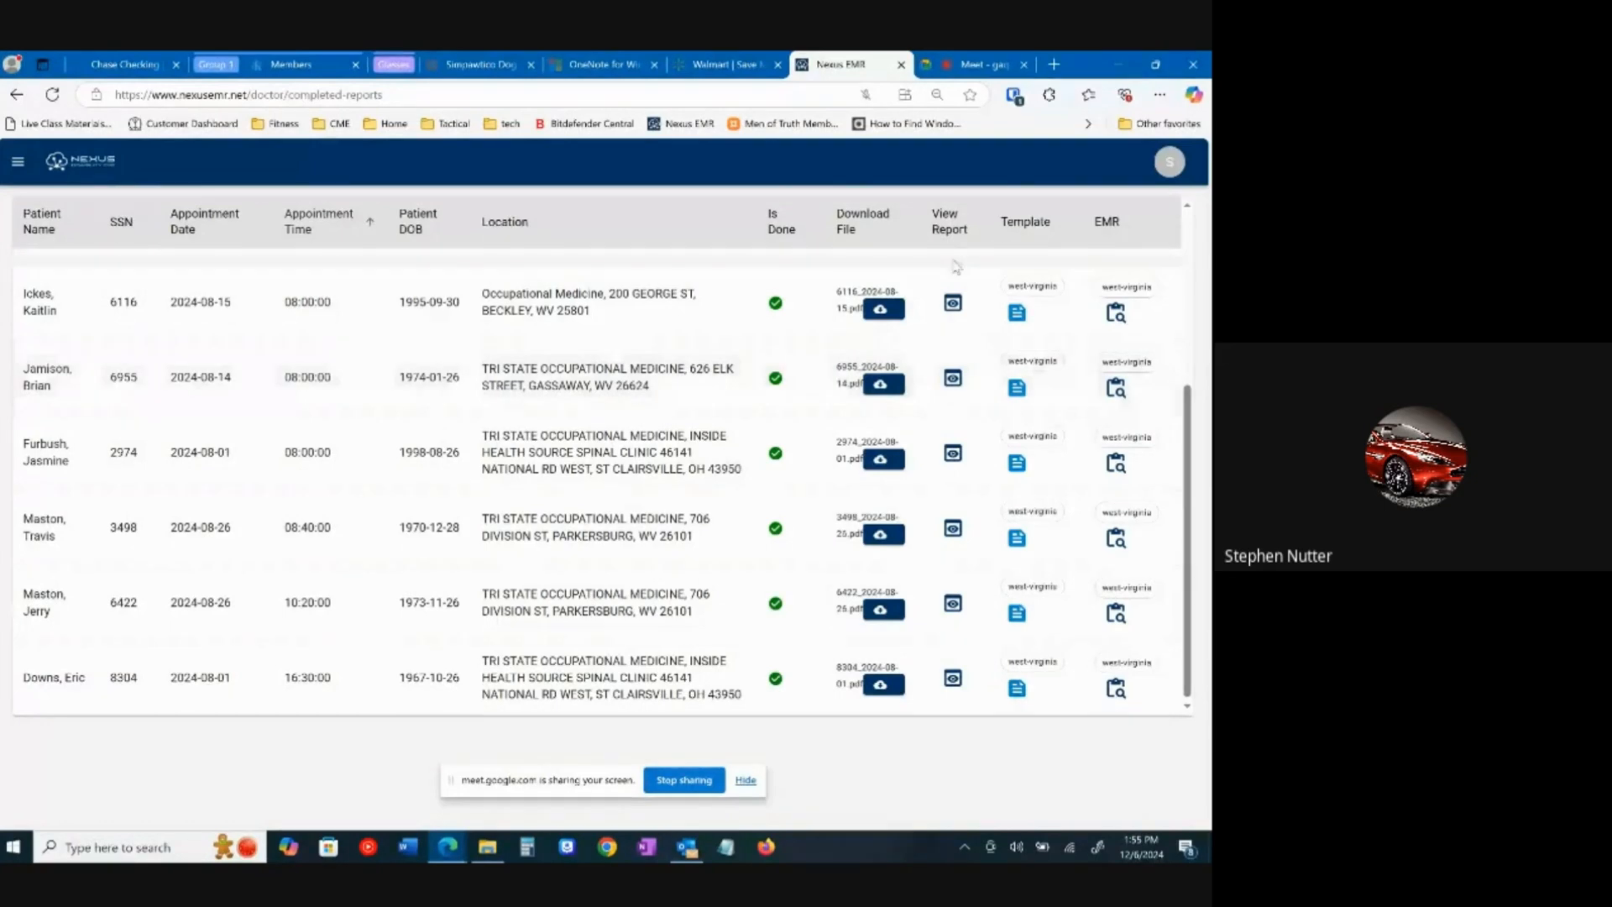
{"action": "left_click", "coordinate": [955, 689]}
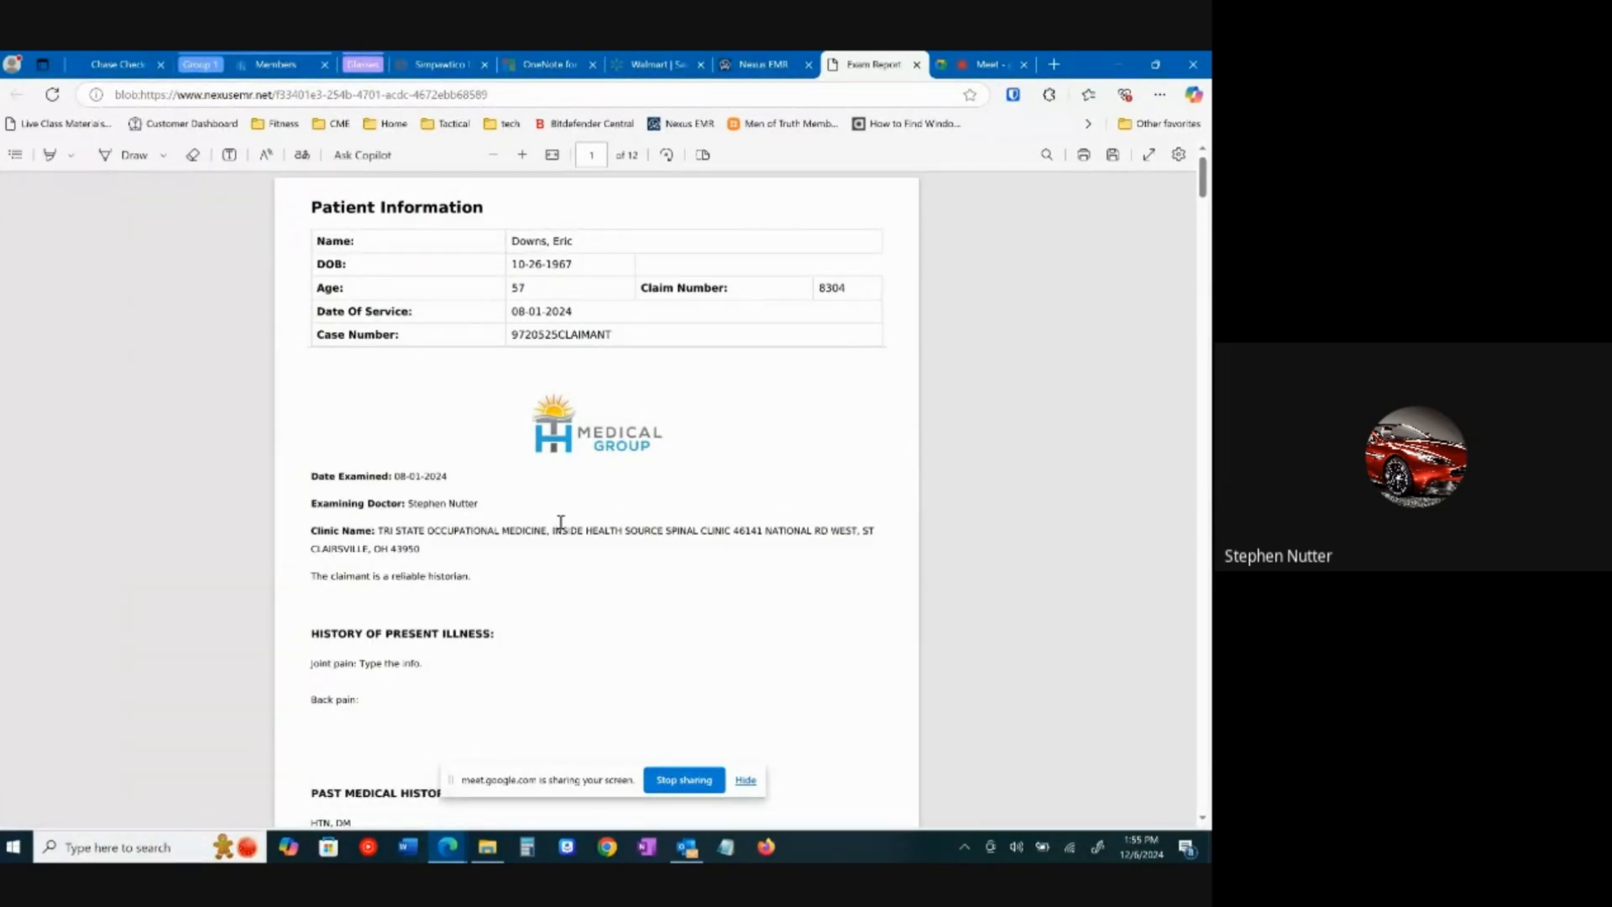
{"action": "scroll", "coordinate": [561, 523], "scroll_direction": "down", "scroll_amount": 1}
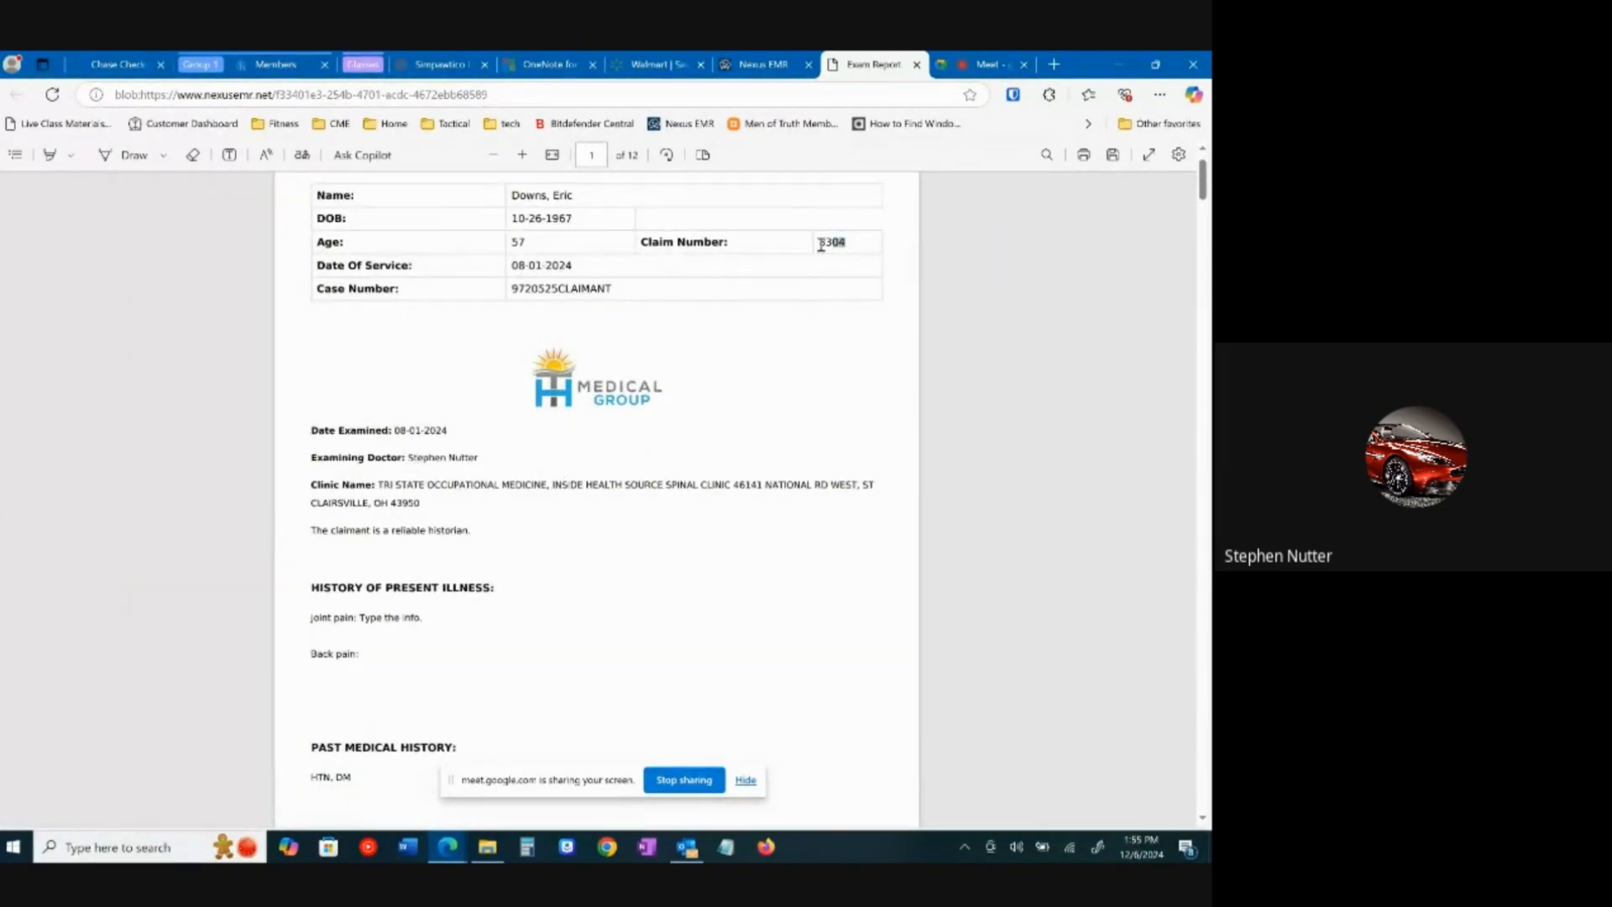